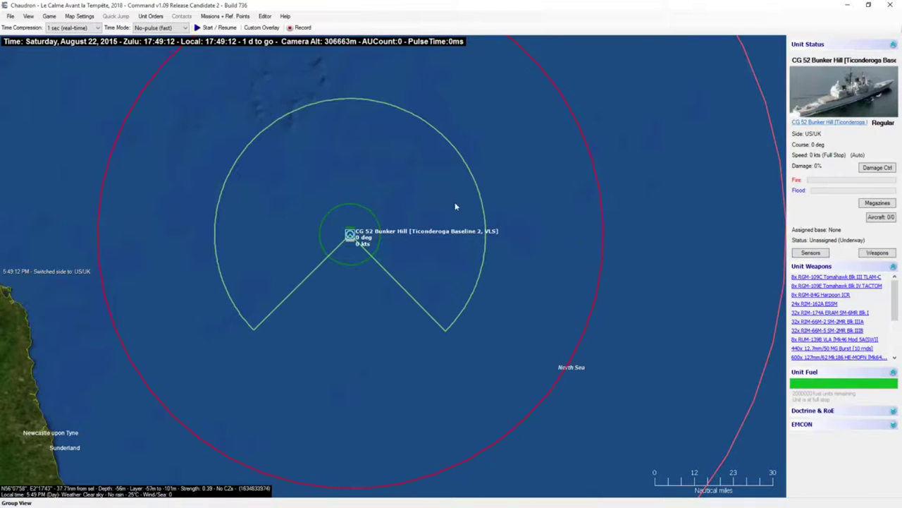
{"action": "left_click", "coordinate": [264, 16]}
{"action": "left_click", "coordinate": [279, 64]}
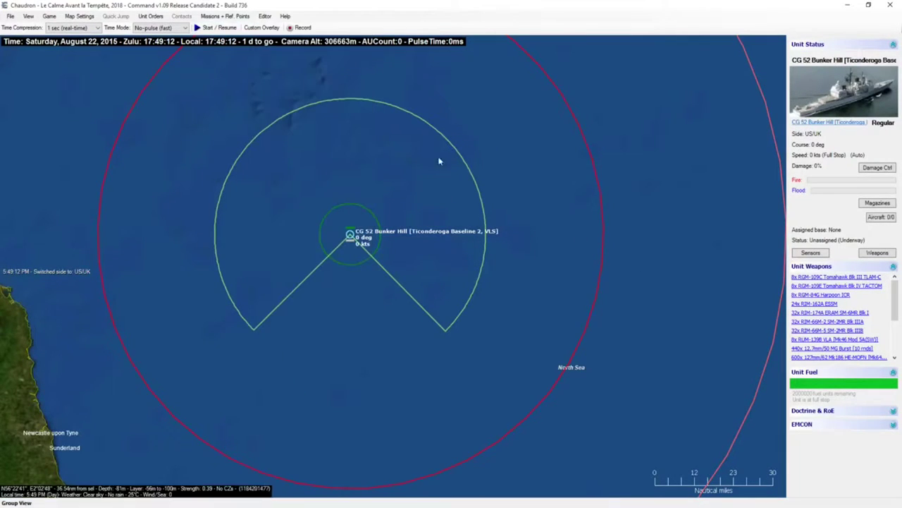
{"action": "left_click", "coordinate": [335, 254]}
{"action": "key", "text": "Escape"}
Step: Examine the map from the North Sea cruiser north to Iceland and the Norwegian Sea, and back to the United Kingdom
{"action": "scroll", "coordinate": [334, 252], "scroll_direction": "down", "scroll_amount": 2}
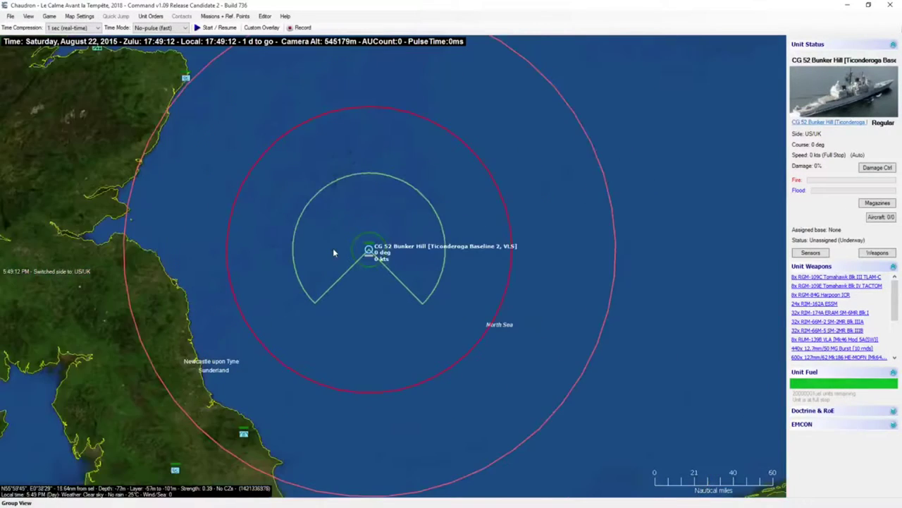
{"action": "scroll", "coordinate": [334, 252], "scroll_direction": "down", "scroll_amount": 3}
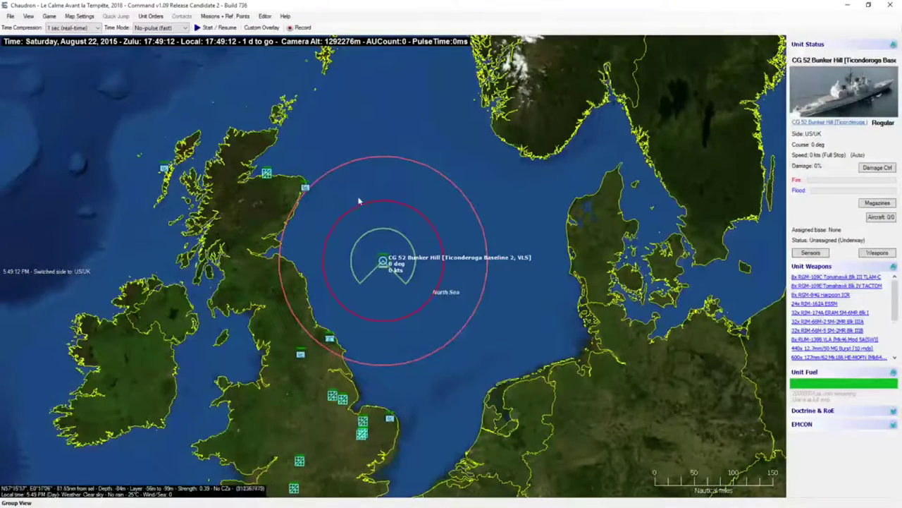
{"action": "scroll", "coordinate": [339, 170], "scroll_direction": "down", "scroll_amount": 3}
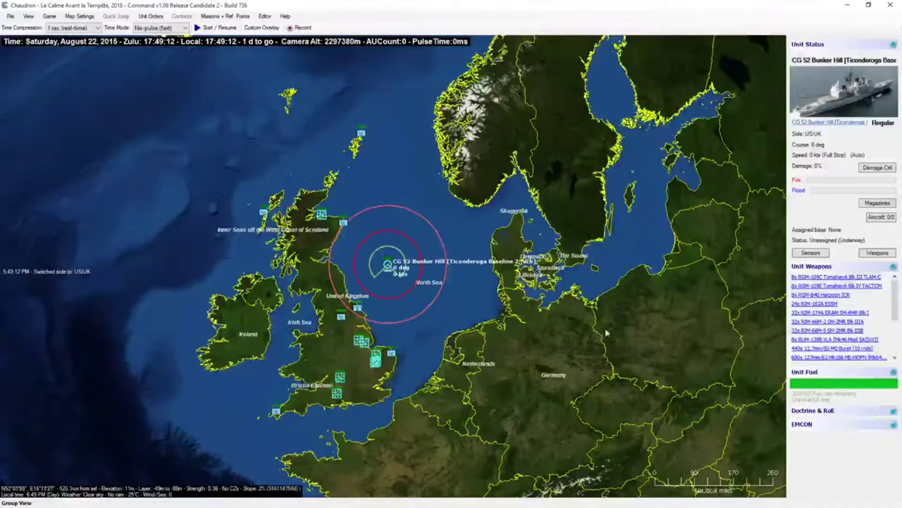
{"action": "right_click", "coordinate": [353, 105]}
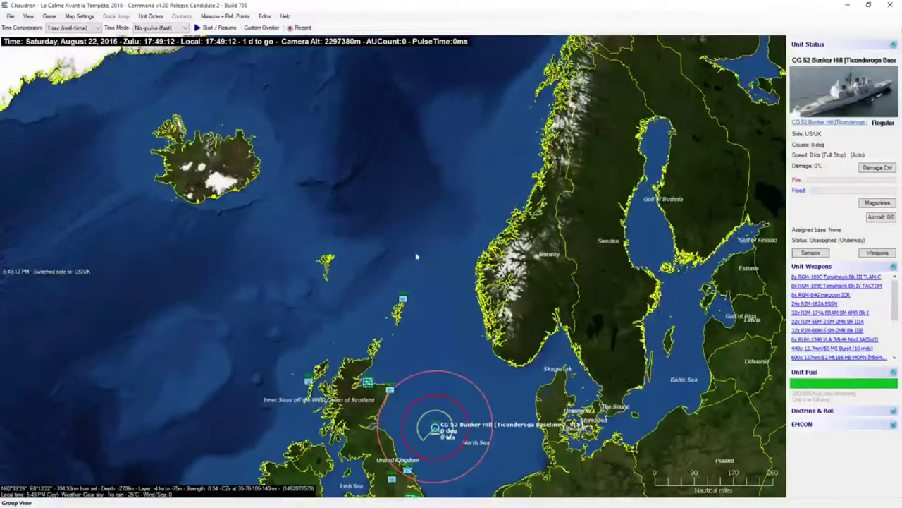
{"action": "scroll", "coordinate": [416, 252], "scroll_direction": "down", "scroll_amount": 1}
{"action": "right_click", "coordinate": [392, 196]}
{"action": "right_click", "coordinate": [397, 312]}
{"action": "scroll", "coordinate": [393, 323], "scroll_direction": "up", "scroll_amount": 1}
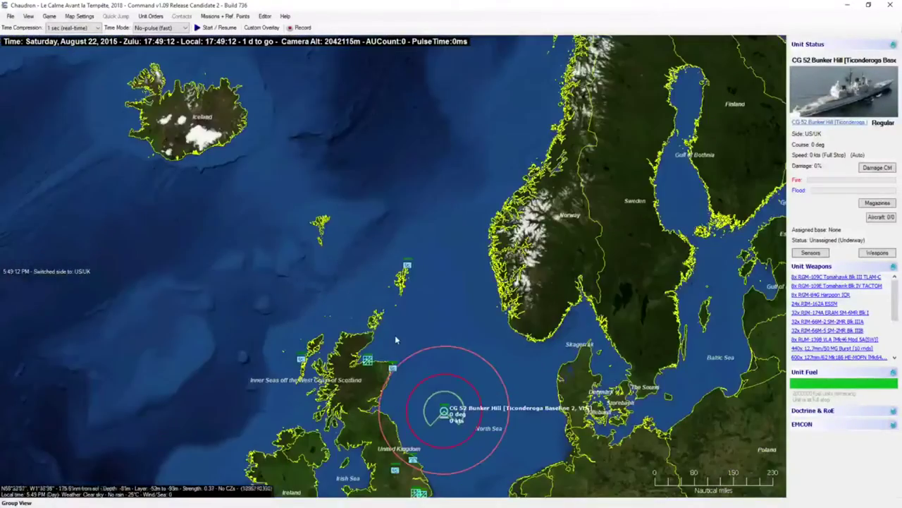
{"action": "right_click", "coordinate": [395, 338]}
{"action": "scroll", "coordinate": [399, 252], "scroll_direction": "up", "scroll_amount": 3}
{"action": "scroll", "coordinate": [399, 250], "scroll_direction": "down", "scroll_amount": 2}
{"action": "right_click", "coordinate": [375, 148]}
{"action": "right_click", "coordinate": [375, 137]}
{"action": "right_click", "coordinate": [397, 333]}
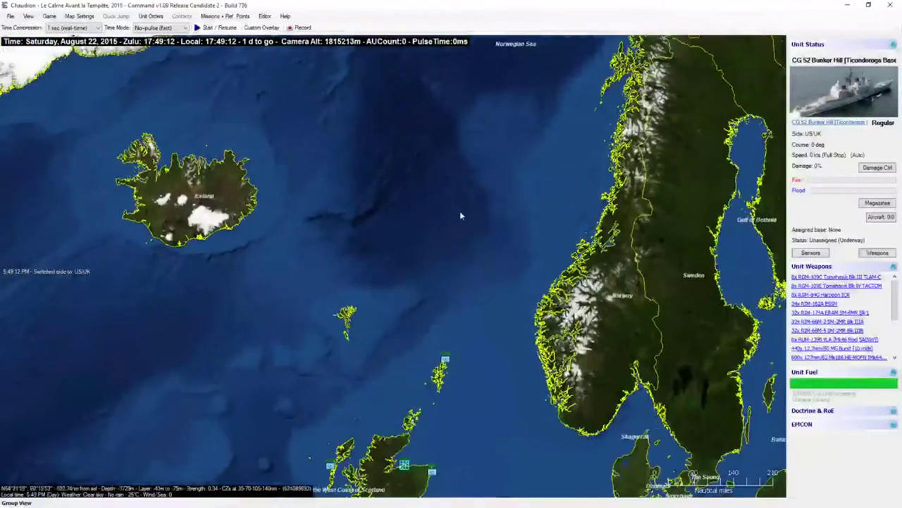
{"action": "key", "text": "Up"}
{"action": "key", "text": "Right"}
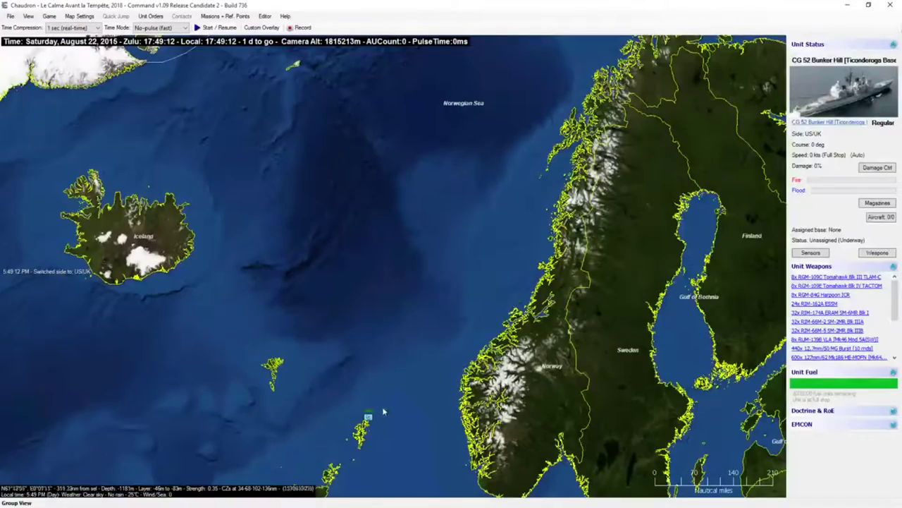
{"action": "key", "text": "Down"}
{"action": "key", "text": "Down"}
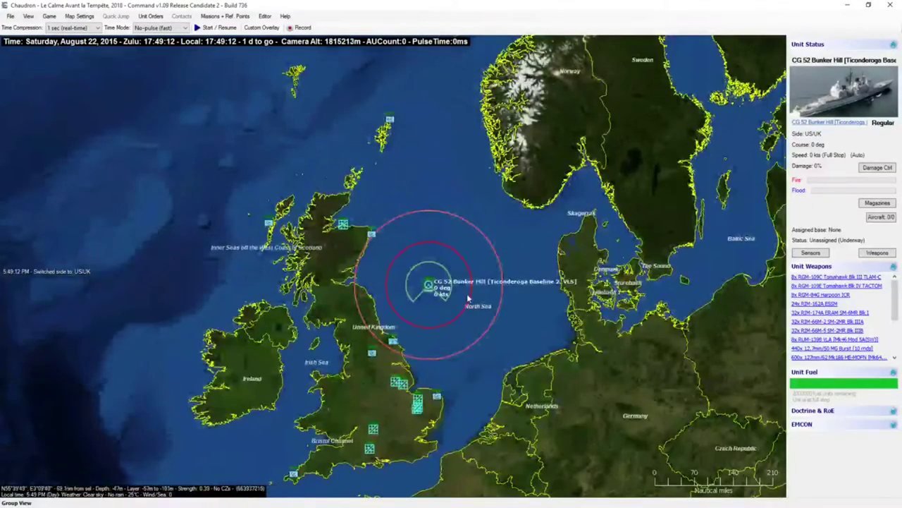
Step: Begin adding a US/UK surface ship just southwest of CG 52 Bunker Hill and filter the platforms by class Burke
{"action": "scroll", "coordinate": [468, 299], "scroll_direction": "up", "scroll_amount": 4}
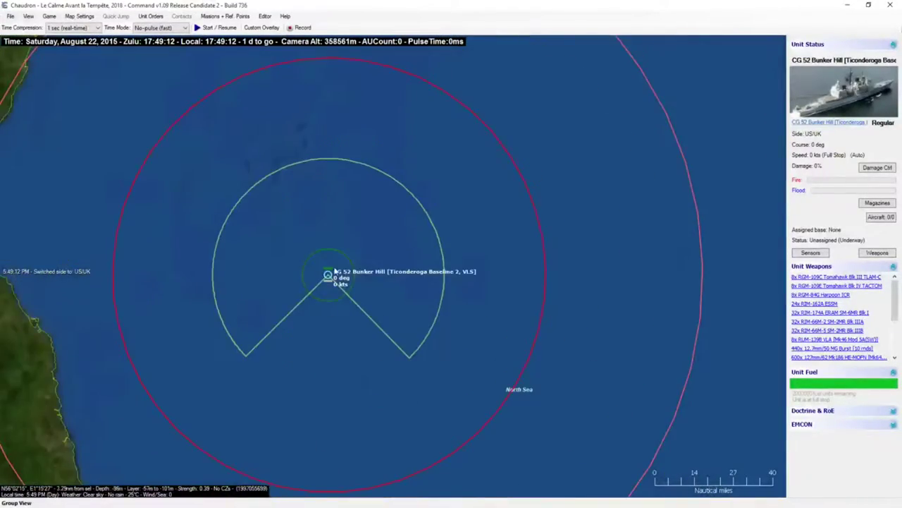
{"action": "scroll", "coordinate": [367, 289], "scroll_direction": "up", "scroll_amount": 2}
{"action": "key", "text": "Insert"}
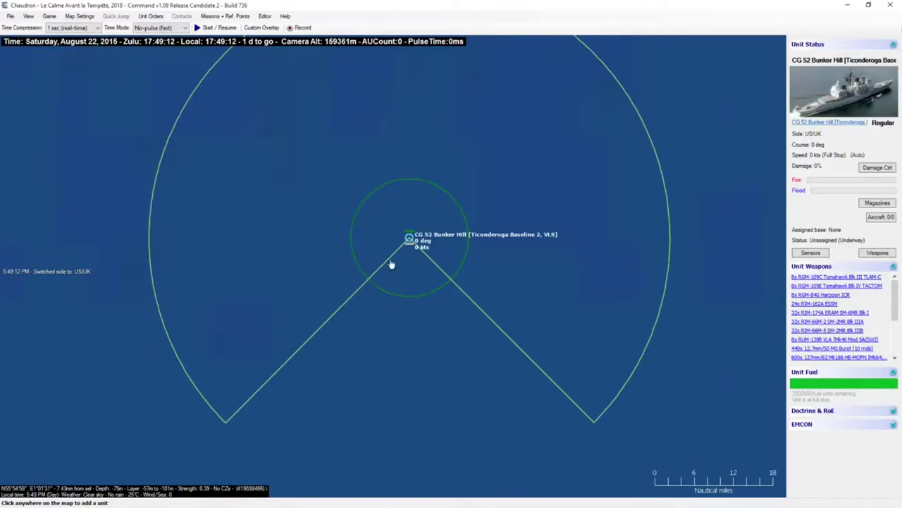
{"action": "scroll", "coordinate": [387, 266], "scroll_direction": "up", "scroll_amount": 1}
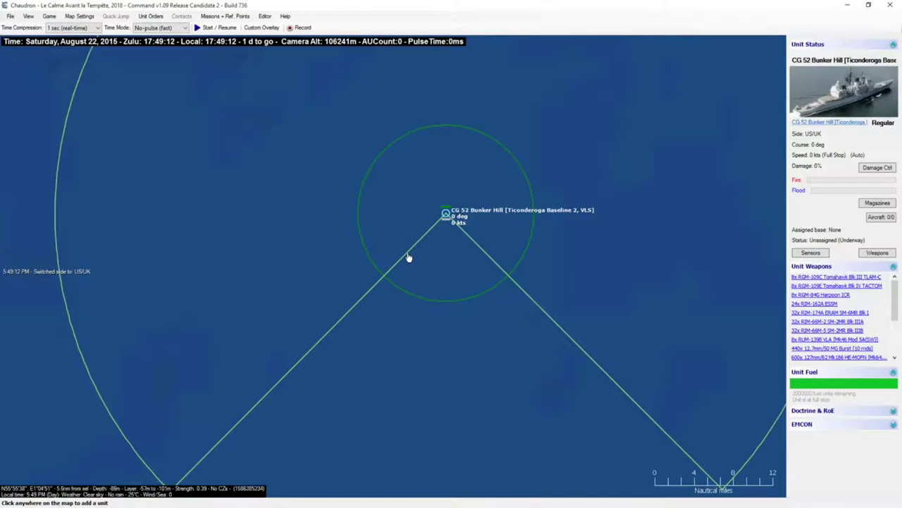
{"action": "left_click", "coordinate": [408, 258]}
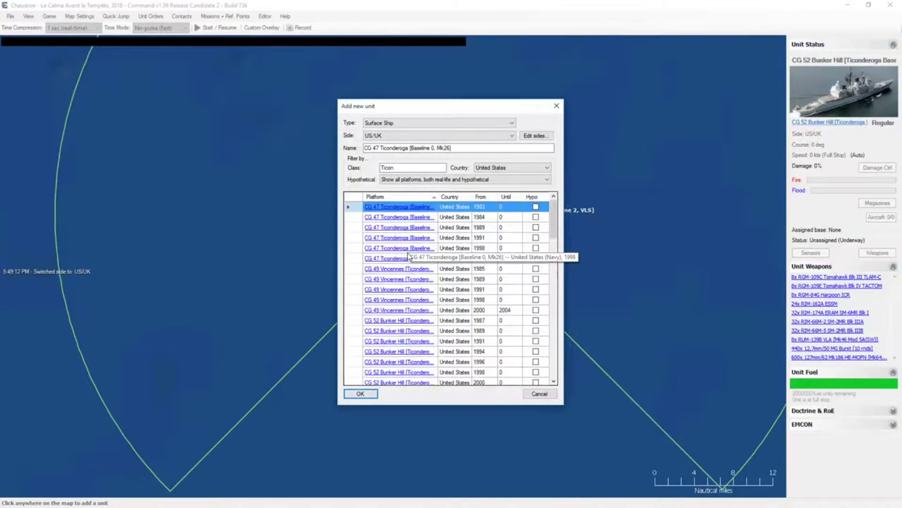
{"action": "left_click", "coordinate": [506, 304]}
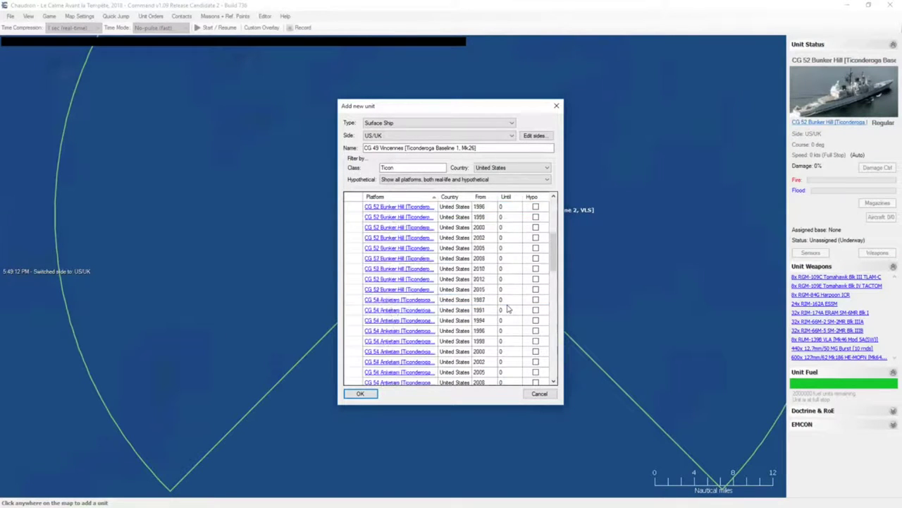
{"action": "left_click_drag", "start_coordinate": [411, 169], "coordinate": [371, 168]}
{"action": "type", "text": "DDG"}
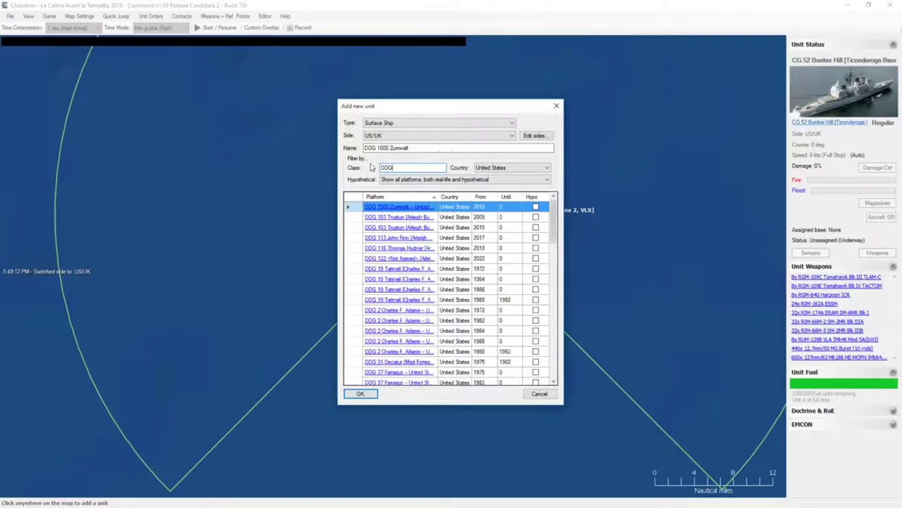
{"action": "left_click", "coordinate": [505, 290]}
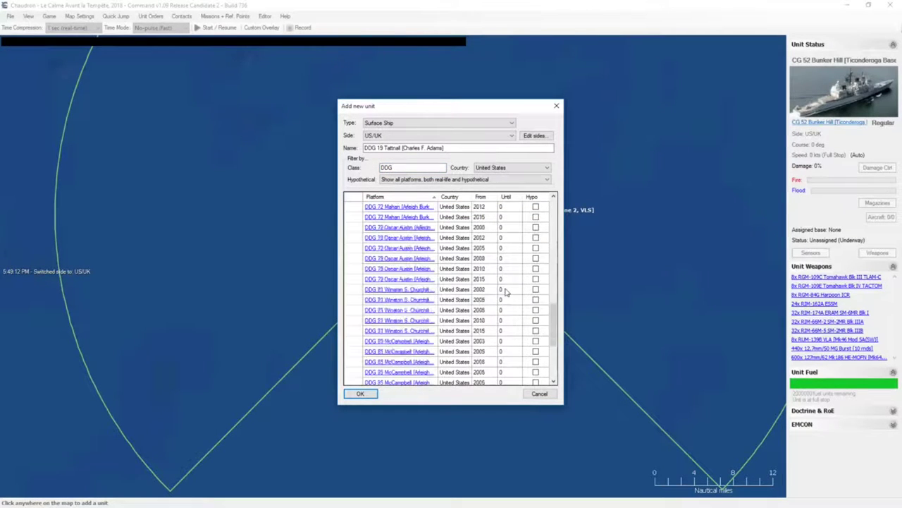
{"action": "left_click_drag", "start_coordinate": [409, 169], "coordinate": [260, 177]}
{"action": "type", "text": "Burke"}
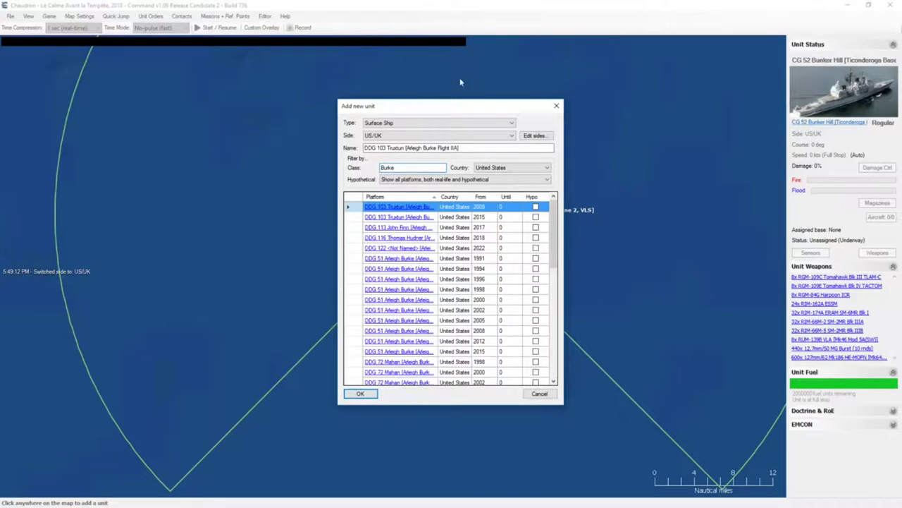
Step: Sort the platforms by starting year and add the 2015 version of DDG 96 Bainbridge
{"action": "left_click", "coordinate": [489, 199]}
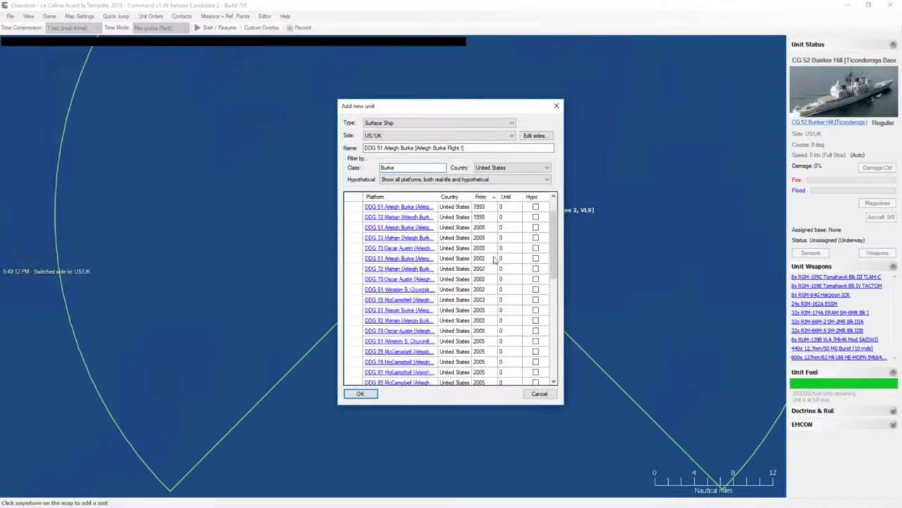
{"action": "scroll", "coordinate": [491, 270], "scroll_direction": "down", "scroll_amount": 5}
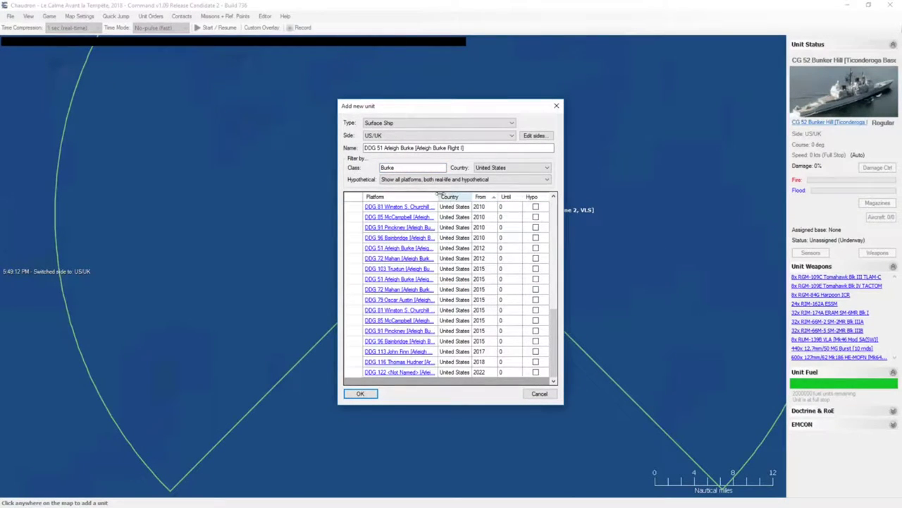
{"action": "left_click", "coordinate": [449, 351]}
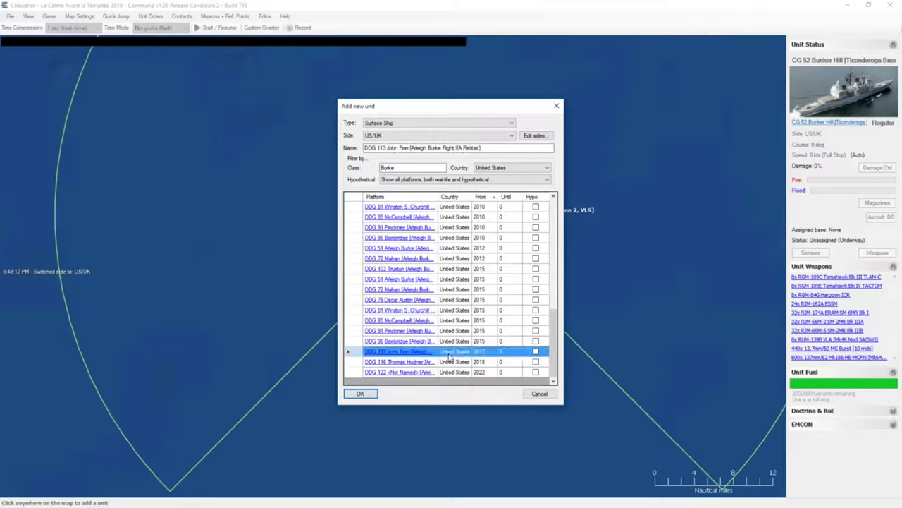
{"action": "left_click", "coordinate": [463, 342]}
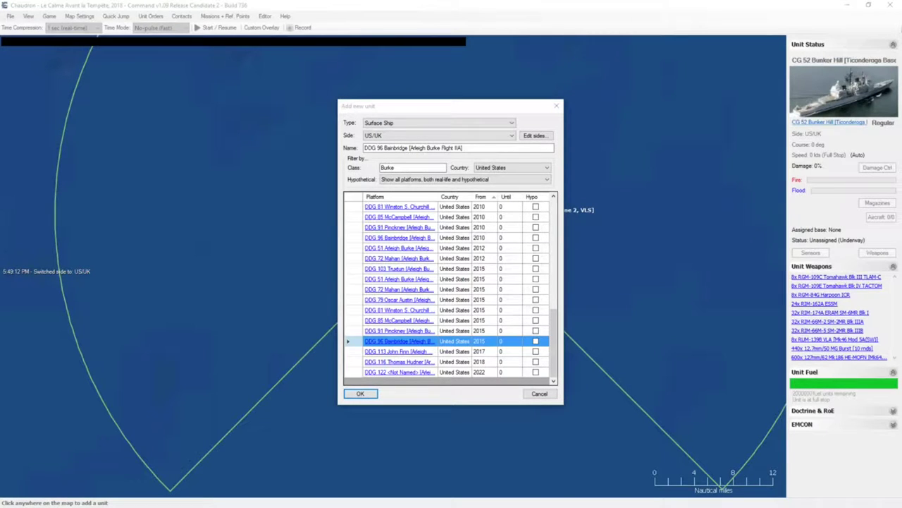
{"action": "left_click", "coordinate": [360, 393]}
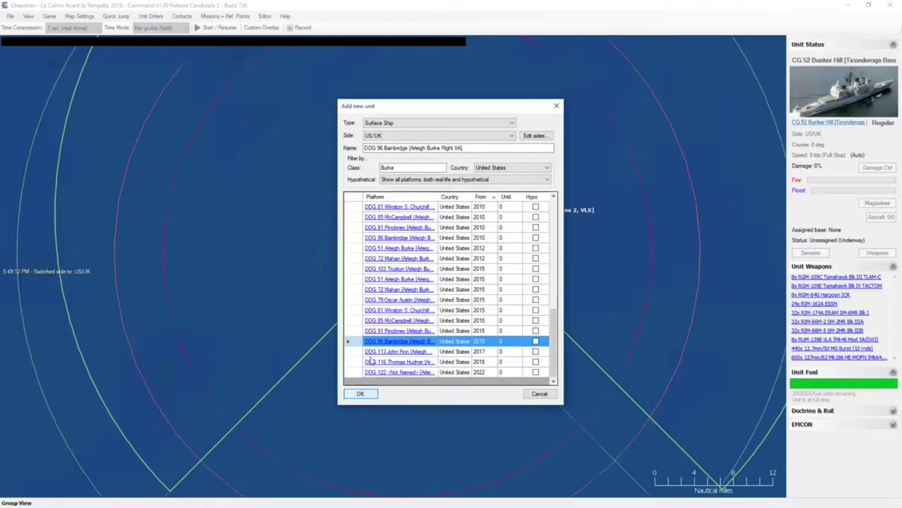
Step: Copy the DDG 96 Bainbridge destroyer and move the copy northeast of the Bunker Hill cruiser
{"action": "left_click", "coordinate": [407, 256]}
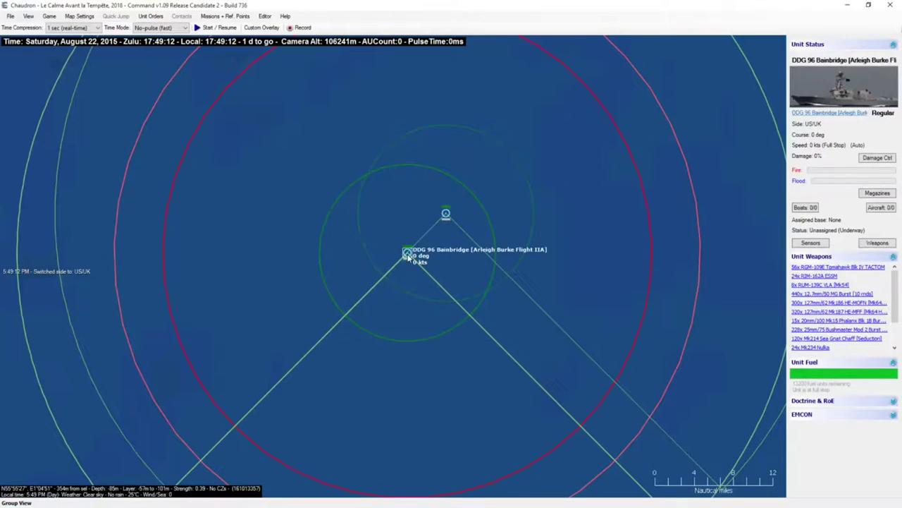
{"action": "key", "text": "ctrl+c"}
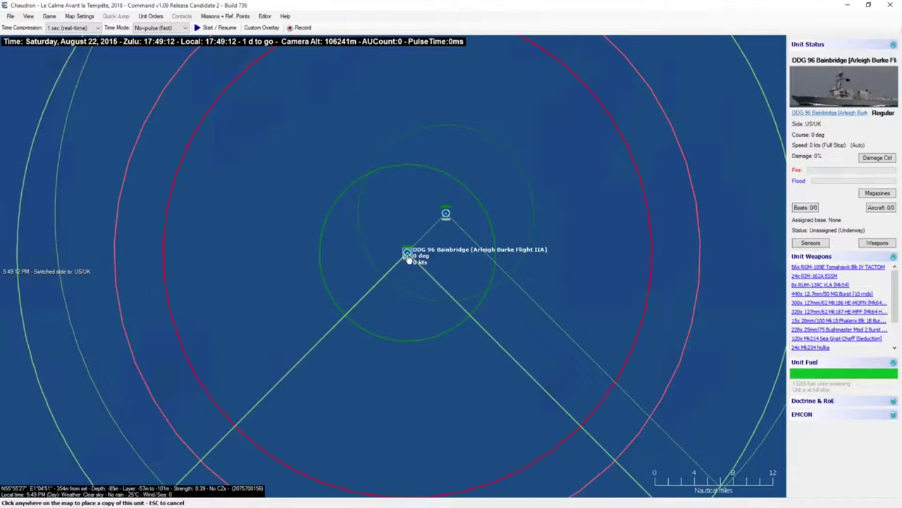
{"action": "left_click", "coordinate": [515, 267]}
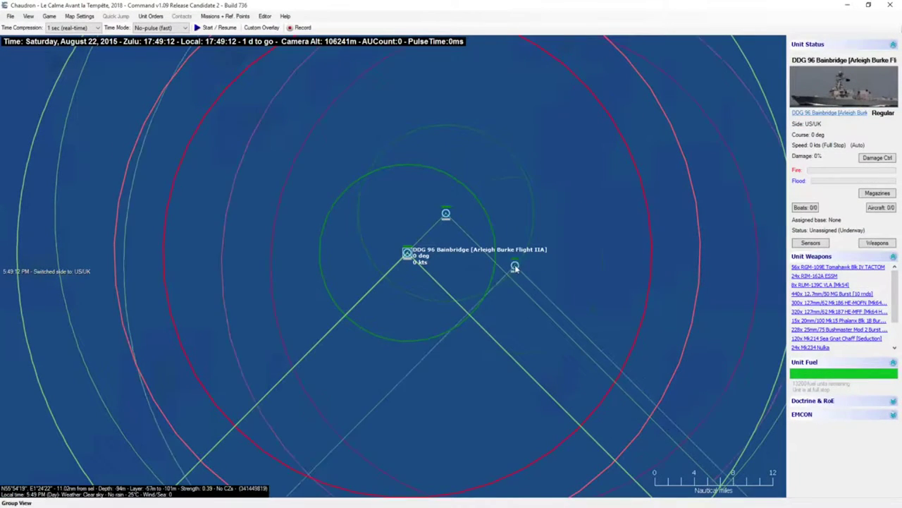
{"action": "left_click", "coordinate": [515, 267]}
{"action": "key", "text": "ctrl+m"}
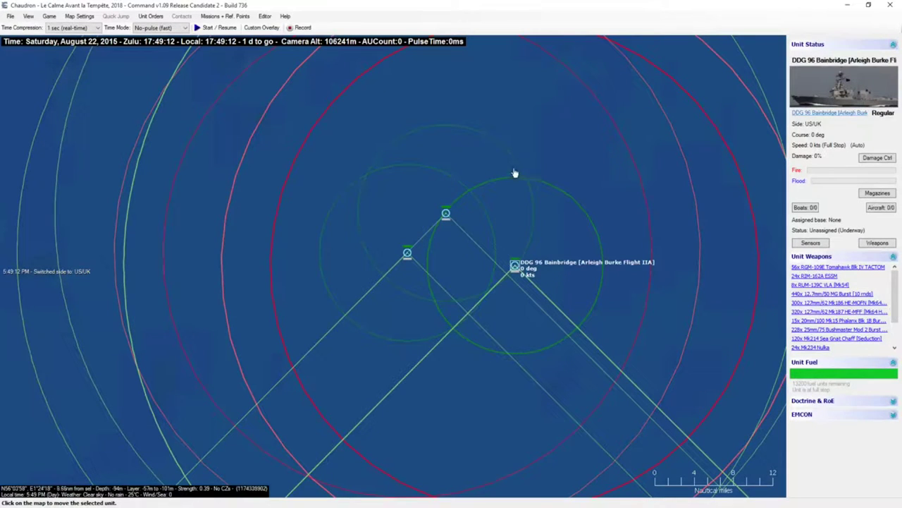
{"action": "left_click", "coordinate": [490, 155]}
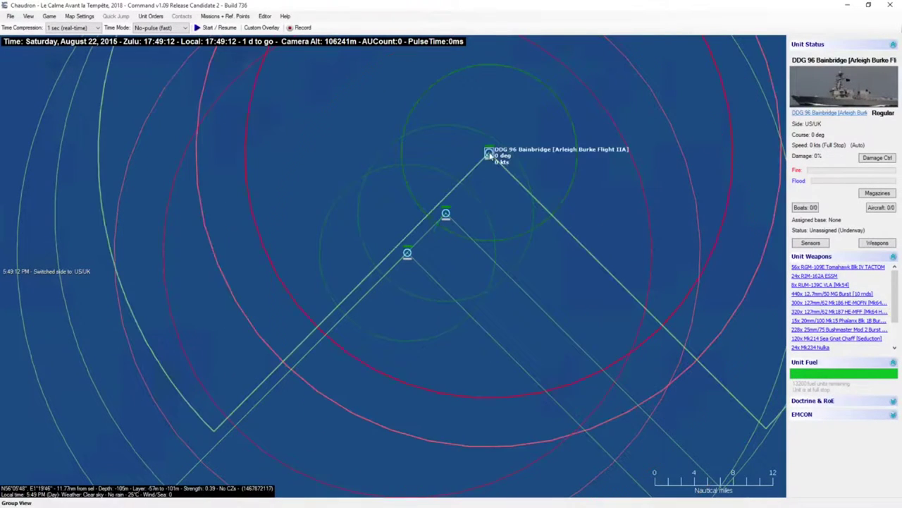
{"action": "key", "text": "Insert"}
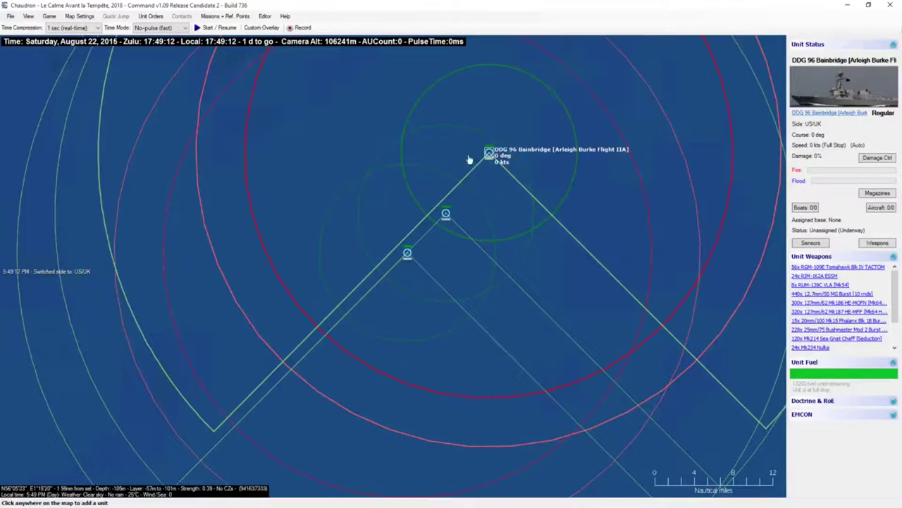
{"action": "left_click", "coordinate": [390, 156]}
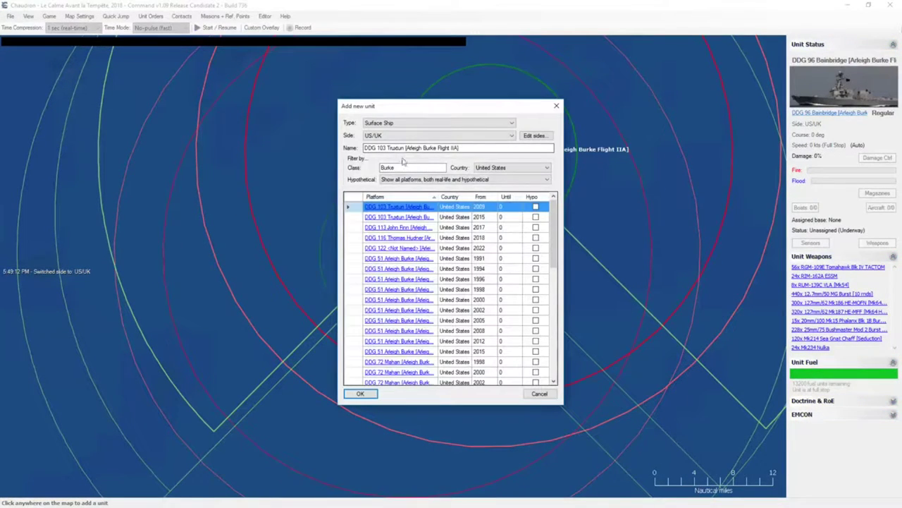
{"action": "type", "text": "Tic"}
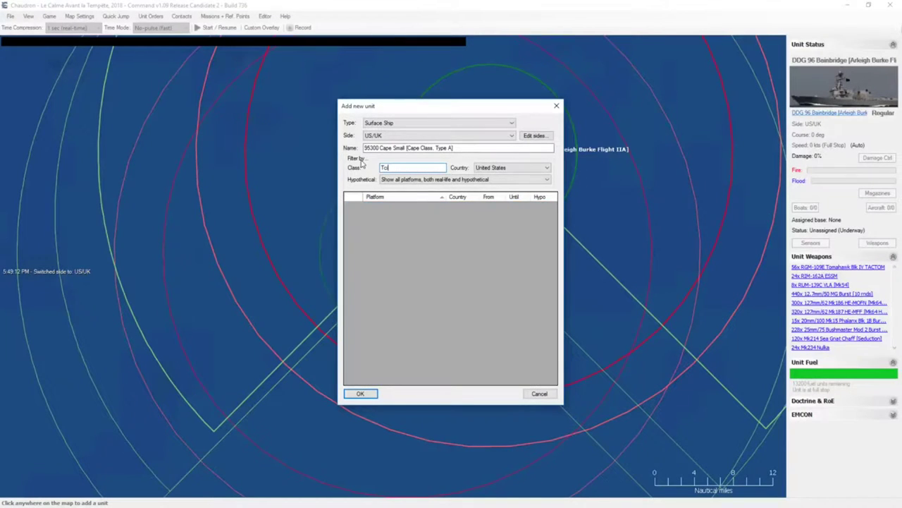
{"action": "key", "text": "BackSpace"}
{"action": "type", "text": "Tico"}
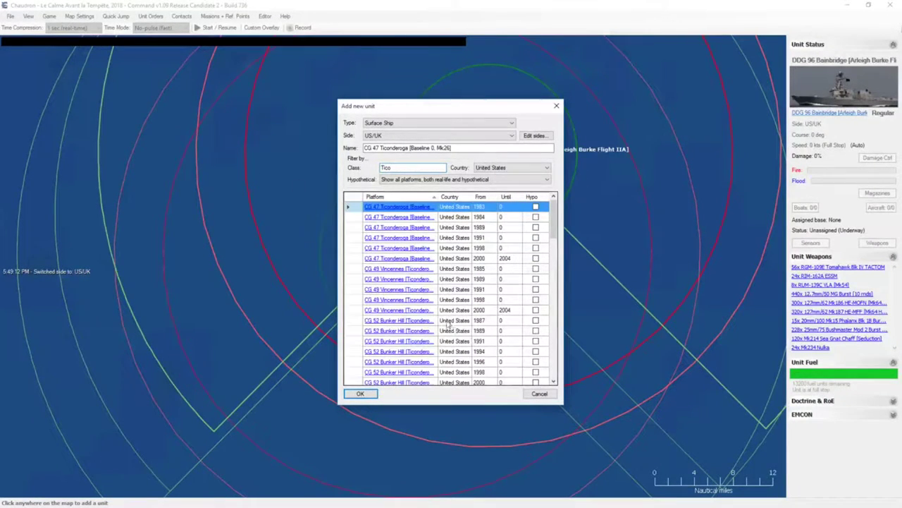
{"action": "double_click", "coordinate": [465, 329]}
Step: Place a copy of the CG 52 Bunker Hill cruiser northwest of the original
{"action": "left_click", "coordinate": [446, 214]}
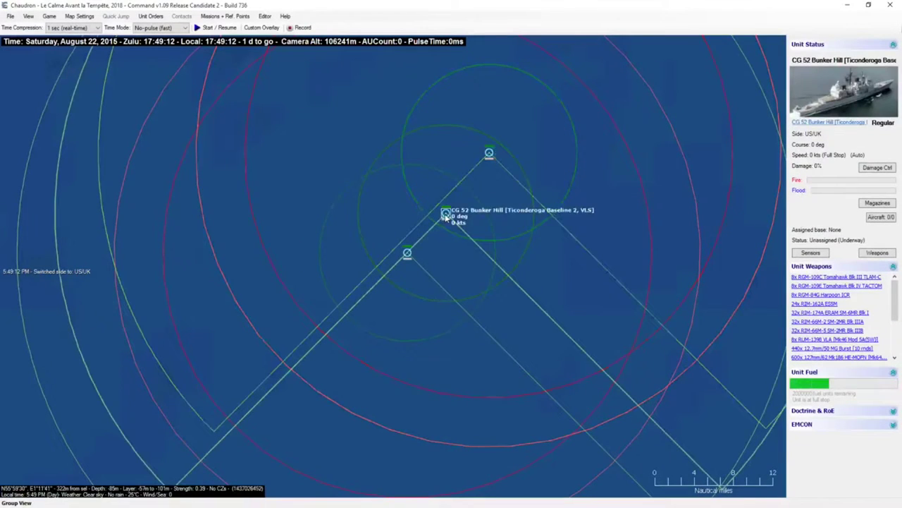
{"action": "key", "text": "ctrl+c"}
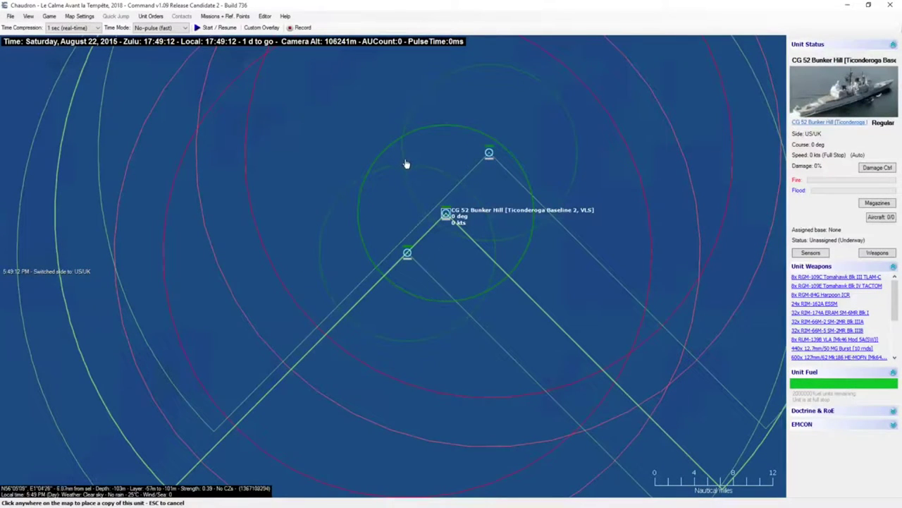
{"action": "left_click", "coordinate": [405, 164]}
{"action": "scroll", "coordinate": [430, 297], "scroll_direction": "down", "scroll_amount": 4}
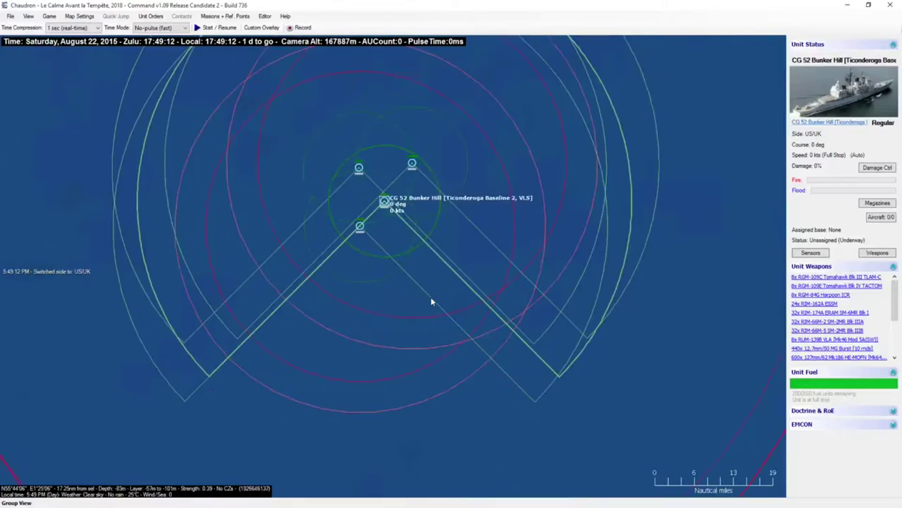
{"action": "scroll", "coordinate": [431, 296], "scroll_direction": "down", "scroll_amount": 5}
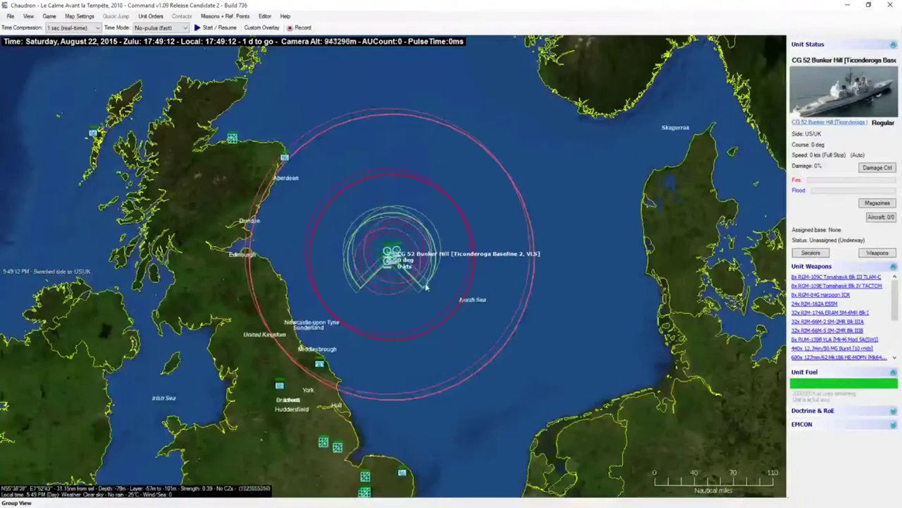
Step: Begin adding a US/UK surface ship in the open sea northeast of Aberdeen and filter the platforms by class Daring
{"action": "right_click", "coordinate": [522, 235]}
{"action": "right_click", "coordinate": [371, 125]}
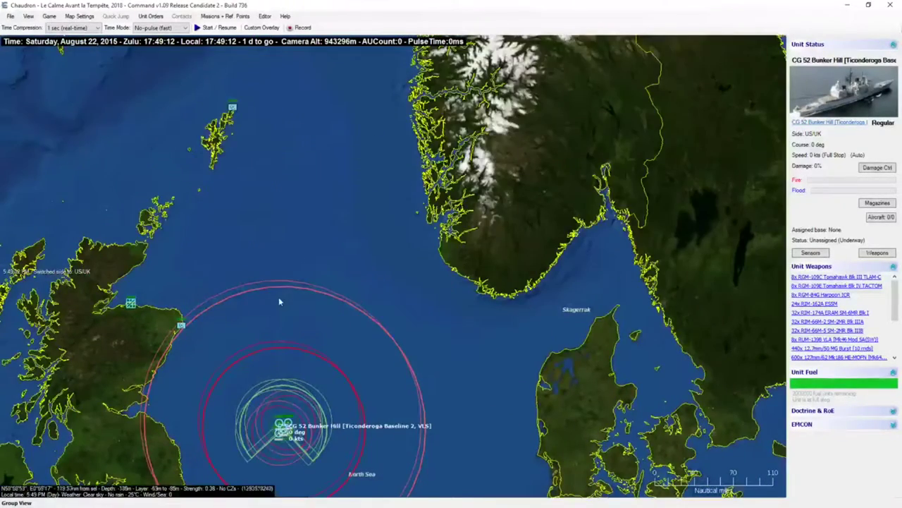
{"action": "scroll", "coordinate": [280, 301], "scroll_direction": "up", "scroll_amount": 1}
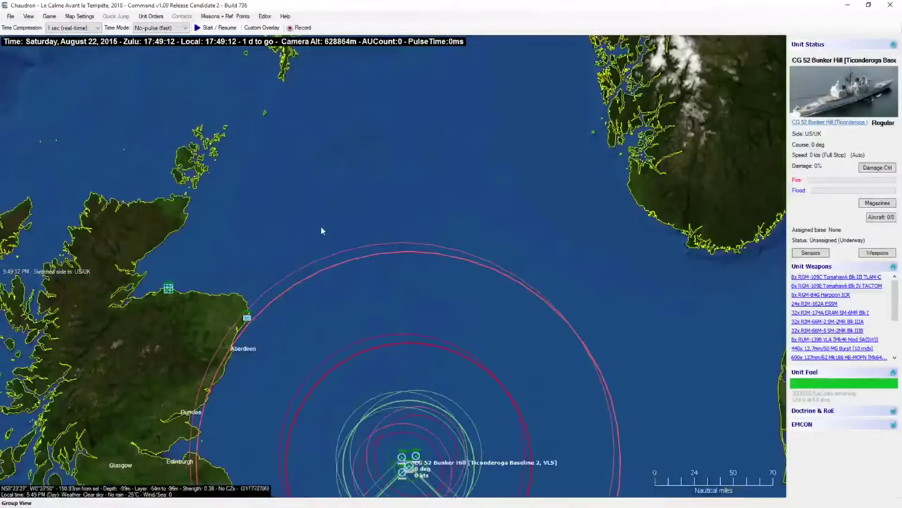
{"action": "key", "text": "Insert"}
{"action": "left_click", "coordinate": [379, 218]}
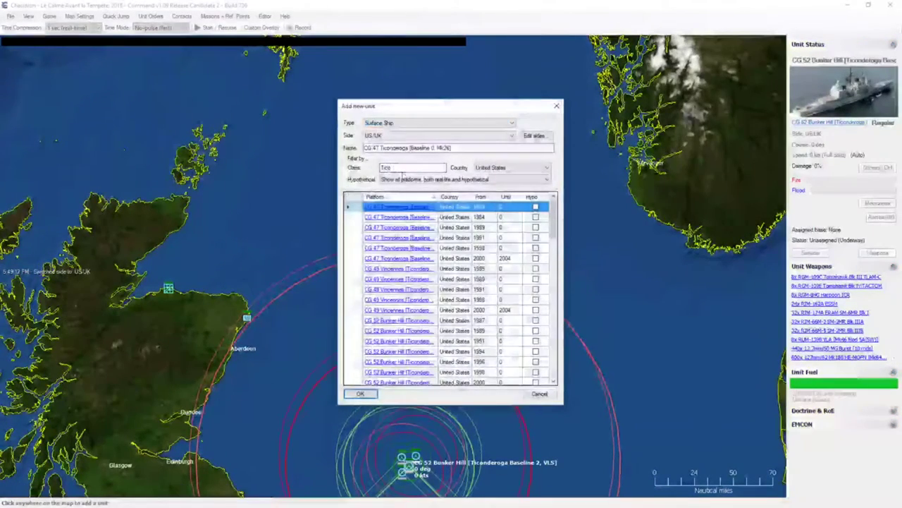
{"action": "left_click", "coordinate": [511, 168]}
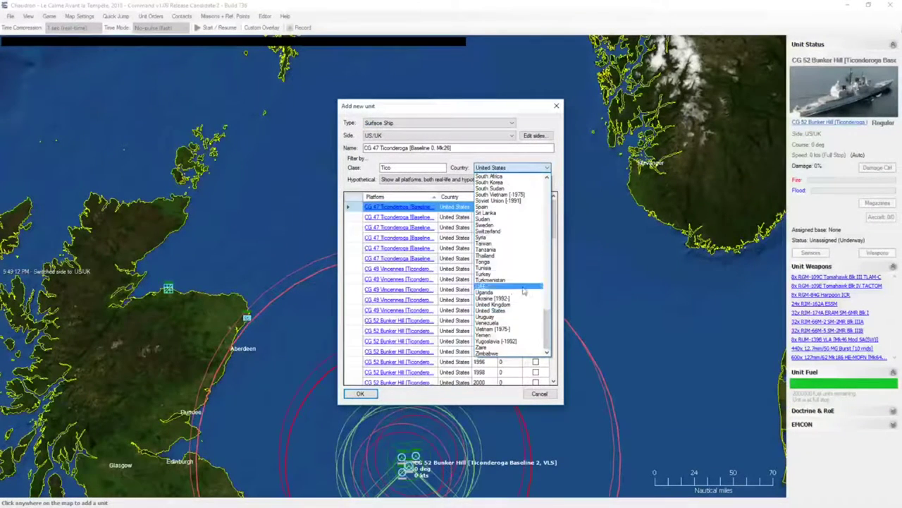
{"action": "left_click", "coordinate": [508, 298]}
{"action": "left_click_drag", "start_coordinate": [404, 169], "coordinate": [374, 163]}
{"action": "type", "text": "Dart"}
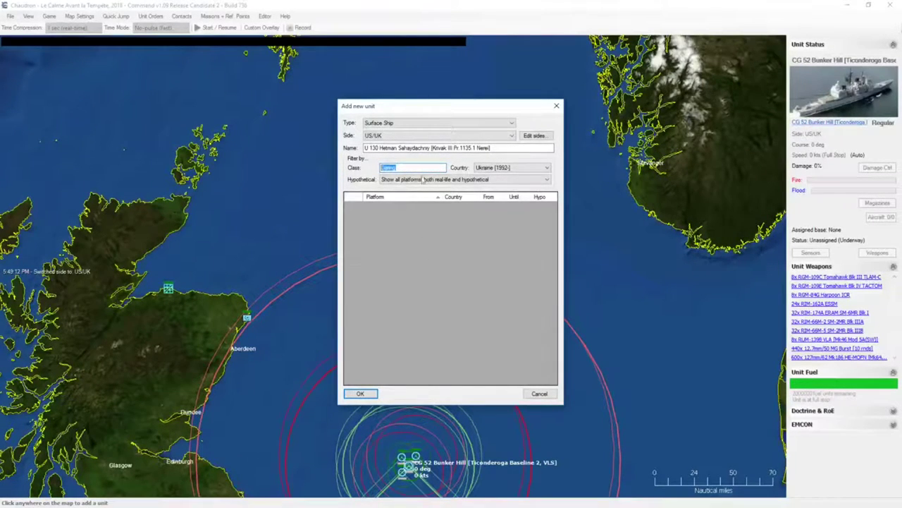
Step: Restrict the platforms to the United Kingdom and add the 2015 version of D 32 Daring
{"action": "left_click", "coordinate": [513, 168]}
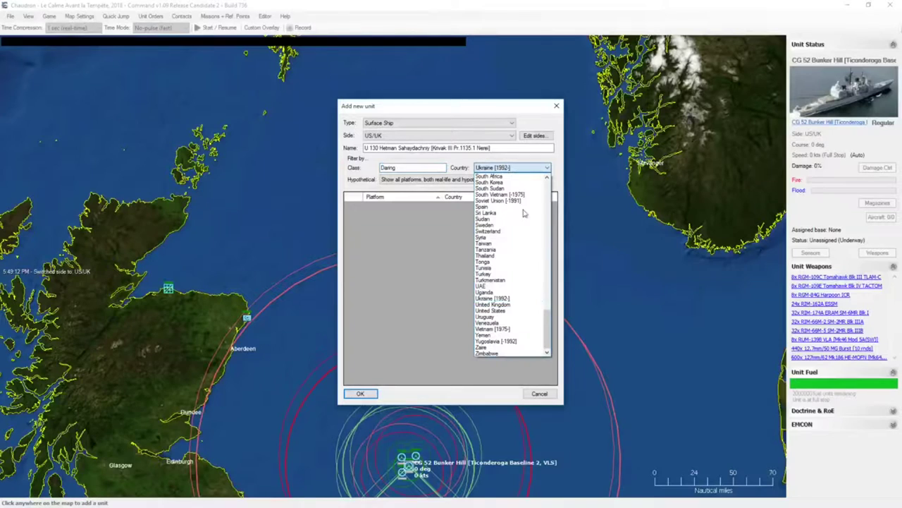
{"action": "left_click", "coordinate": [499, 304]}
{"action": "left_click", "coordinate": [478, 218]}
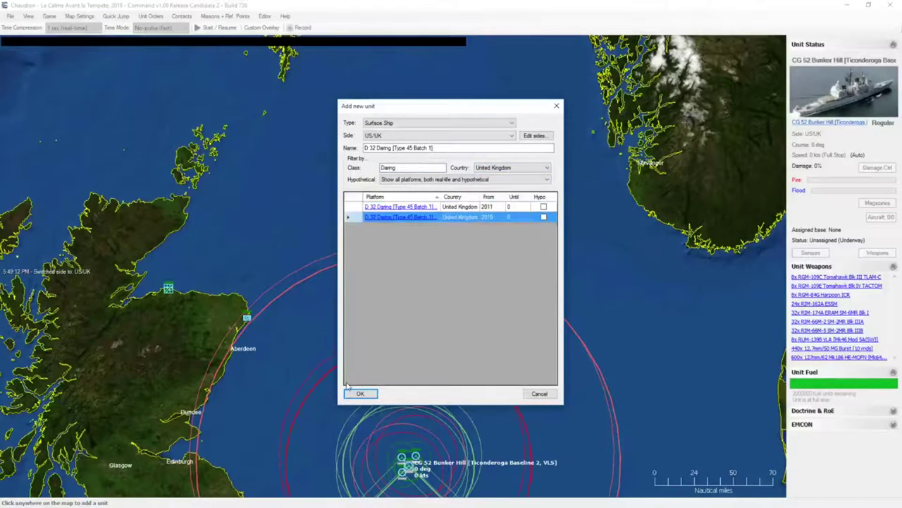
{"action": "left_click", "coordinate": [360, 393]}
Step: Begin adding a surface ship just southwest of the D 32 Daring destroyer and filter the platforms by class Type 23
{"action": "scroll", "coordinate": [359, 224], "scroll_direction": "up", "scroll_amount": 1}
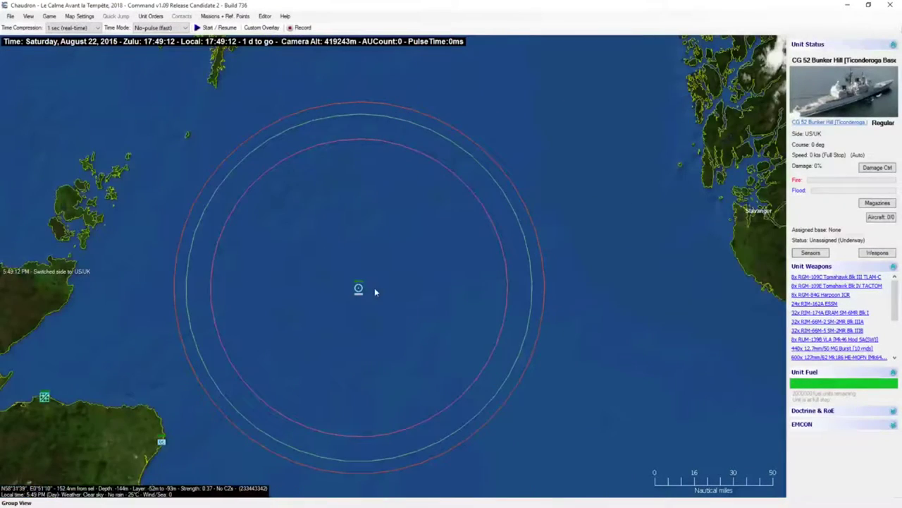
{"action": "scroll", "coordinate": [374, 288], "scroll_direction": "up", "scroll_amount": 1}
{"action": "scroll", "coordinate": [371, 277], "scroll_direction": "up", "scroll_amount": 1}
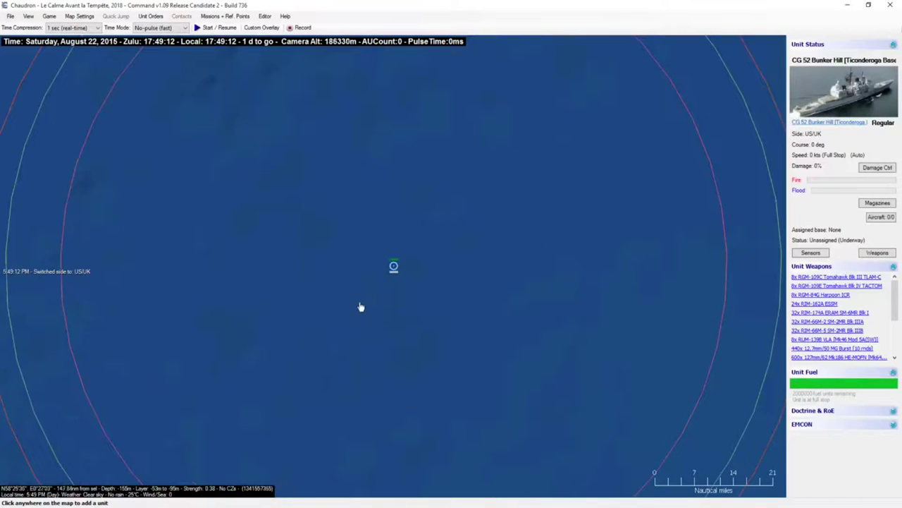
{"action": "left_click", "coordinate": [357, 307]}
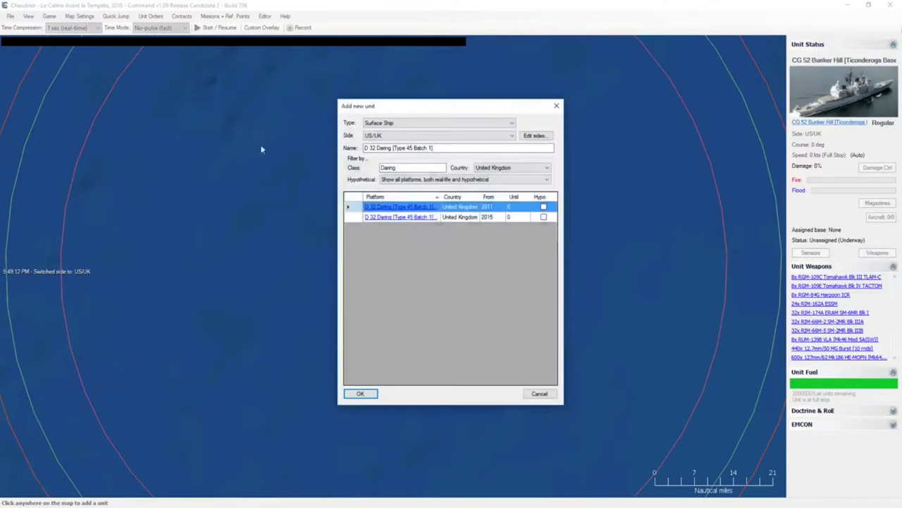
{"action": "double_click", "coordinate": [407, 168]}
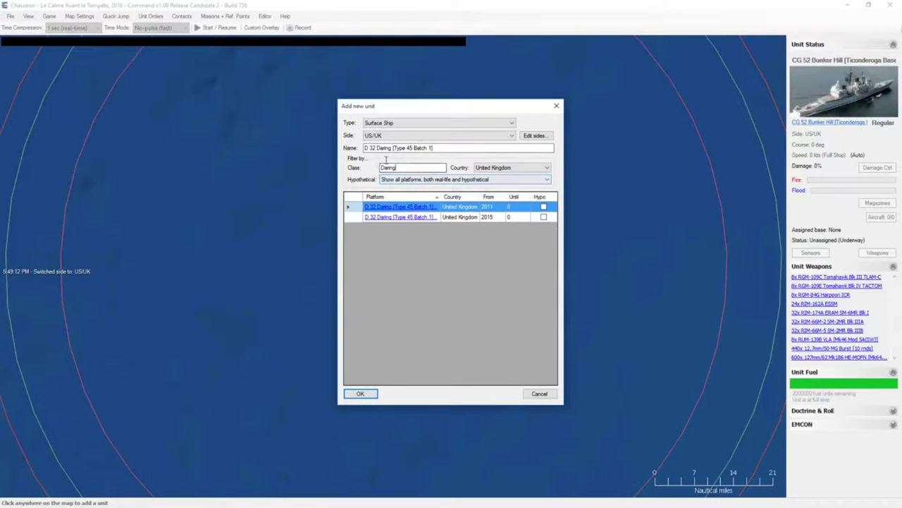
{"action": "type", "text": "Typr"}
{"action": "key", "text": "BackSpace"}
{"action": "type", "text": "e 23"}
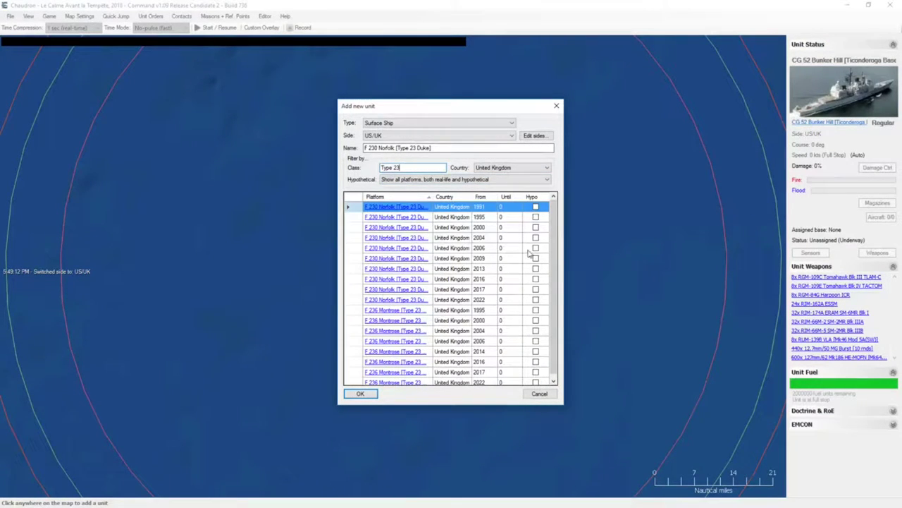
Step: Sort the Type 23 platforms by starting year and add the 2017 version of F 230 Norfolk
{"action": "left_click", "coordinate": [482, 197]}
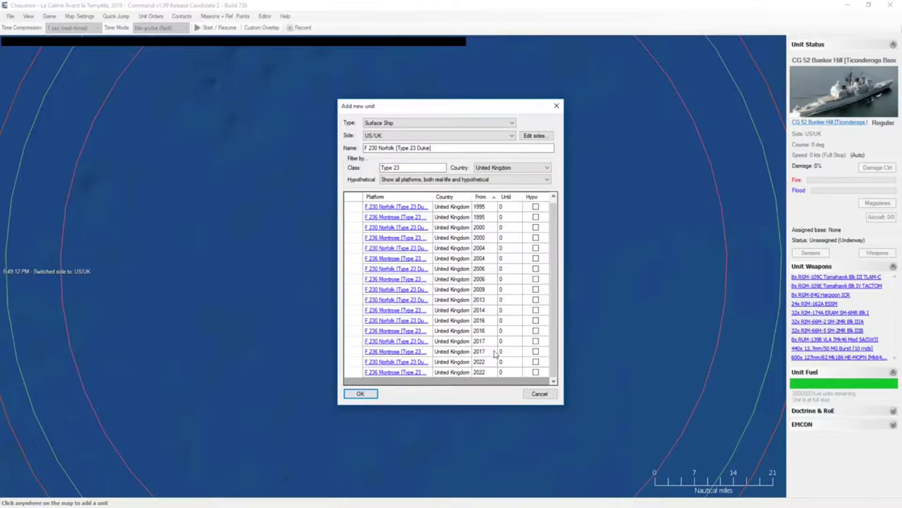
{"action": "left_click", "coordinate": [496, 352]}
{"action": "left_click", "coordinate": [484, 341]}
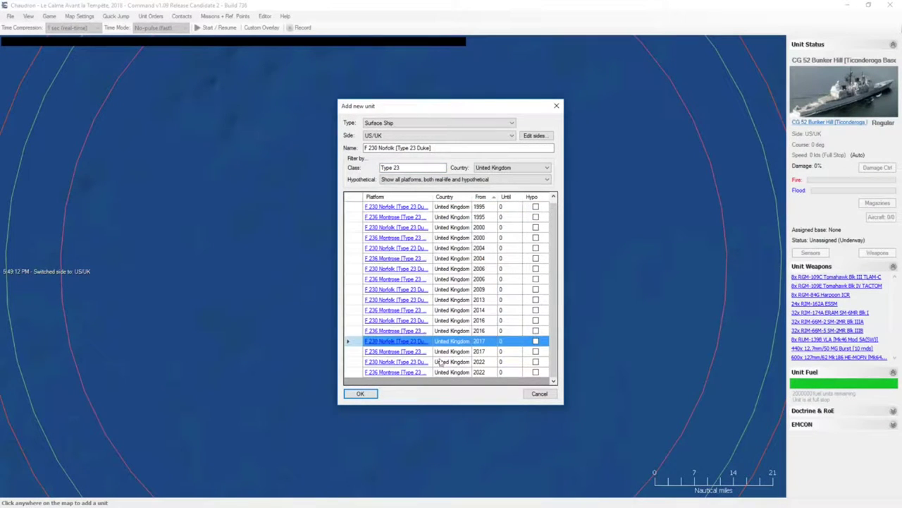
{"action": "left_click", "coordinate": [362, 394]}
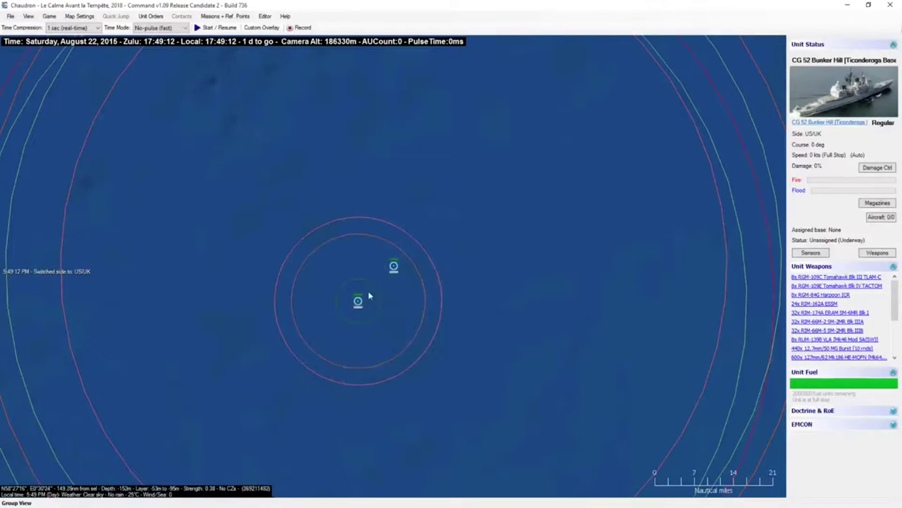
Step: Place a copy of the F 230 Norfolk frigate northeast of the D 32 Daring destroyer
{"action": "left_click", "coordinate": [359, 303]}
{"action": "key", "text": "c"}
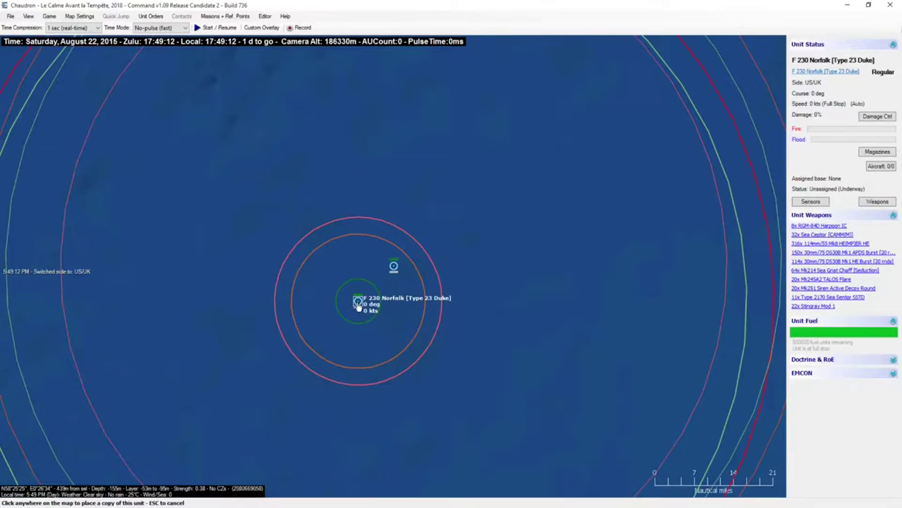
{"action": "left_click", "coordinate": [426, 243]}
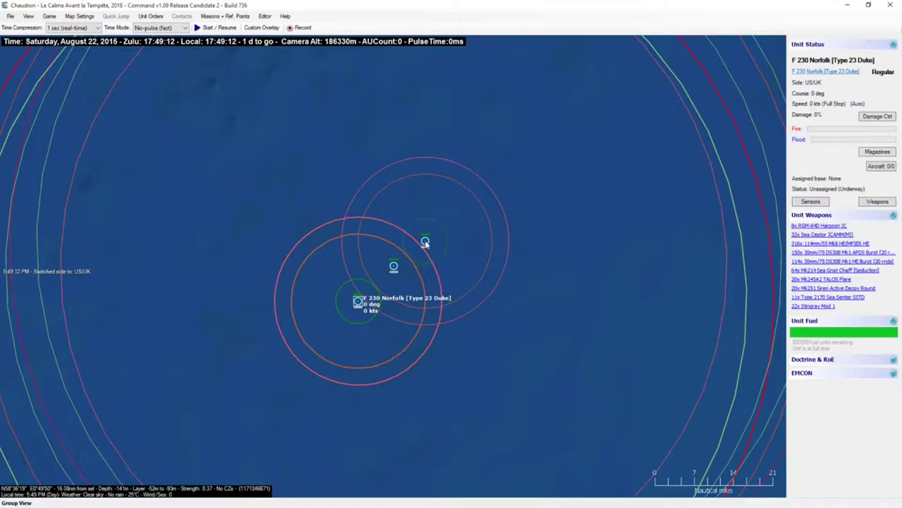
Step: Place a copy of the D 32 Daring destroyer farther east-northeast, in the open sea toward Stavanger
{"action": "scroll", "coordinate": [425, 243], "scroll_direction": "down", "scroll_amount": 3}
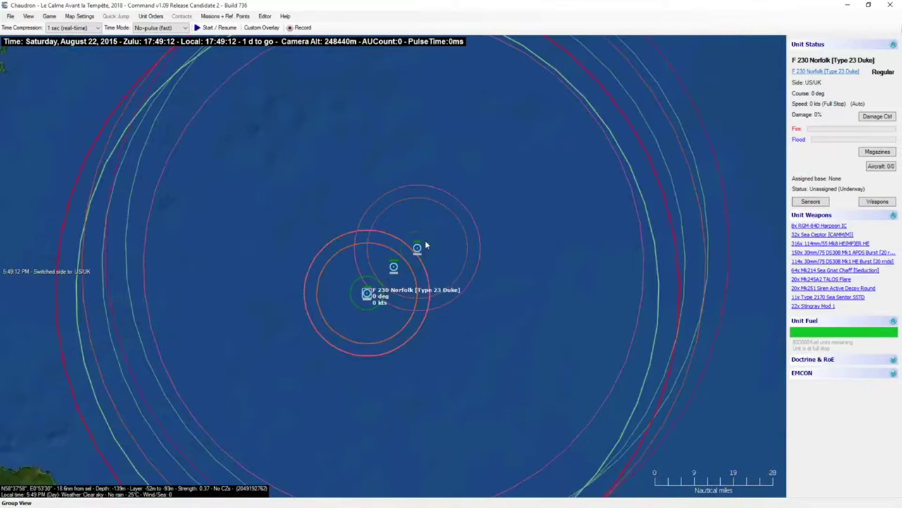
{"action": "left_click", "coordinate": [394, 273]}
{"action": "key", "text": "ctrl+c"}
{"action": "scroll", "coordinate": [393, 272], "scroll_direction": "down", "scroll_amount": 1}
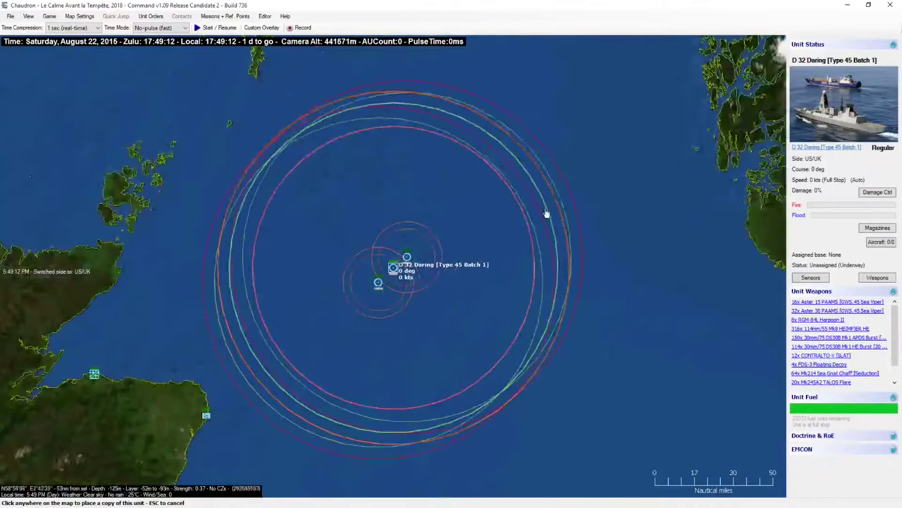
{"action": "left_click", "coordinate": [561, 194]}
Step: Copy the northeastern F 230 Norfolk frigate and place the copy just southeast of the second Daring destroyer
{"action": "left_click", "coordinate": [409, 258]}
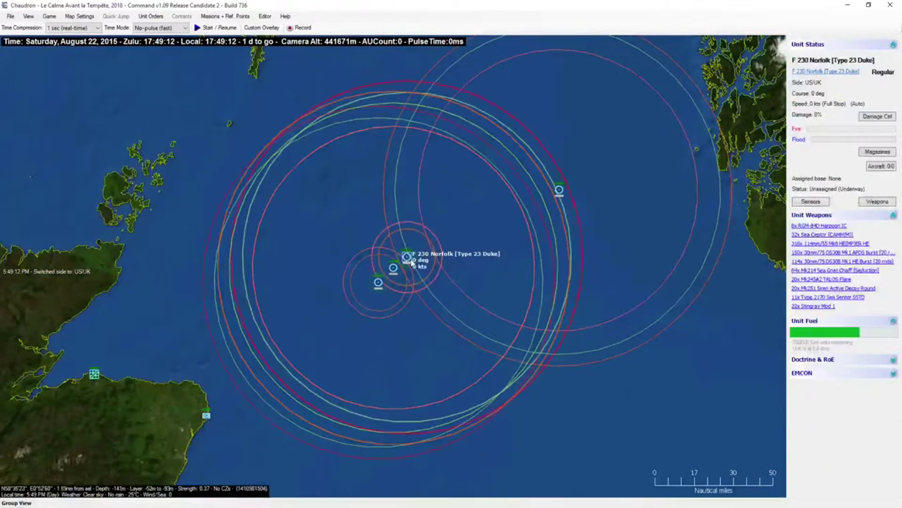
{"action": "key", "text": "ctrl+c"}
{"action": "left_click", "coordinate": [573, 206]}
{"action": "key", "text": "Insert"}
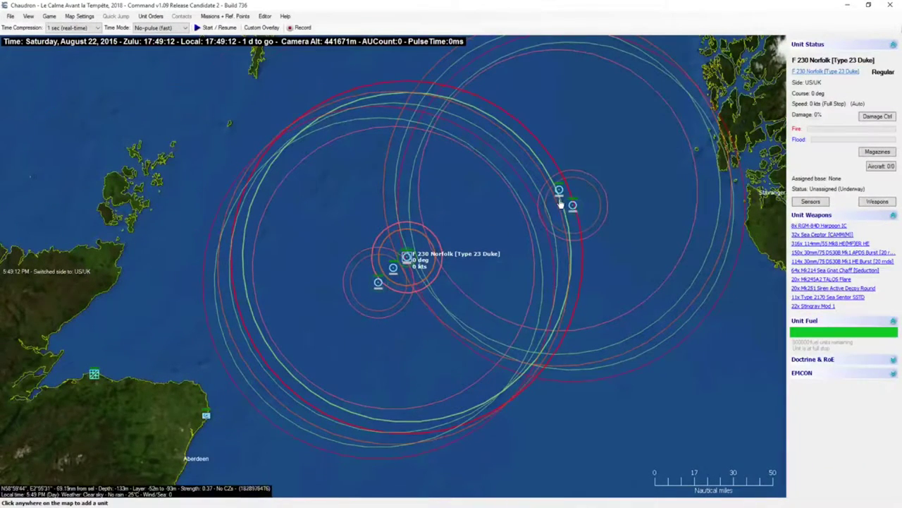
{"action": "scroll", "coordinate": [560, 205], "scroll_direction": "up", "scroll_amount": 2}
{"action": "left_click", "coordinate": [374, 254]}
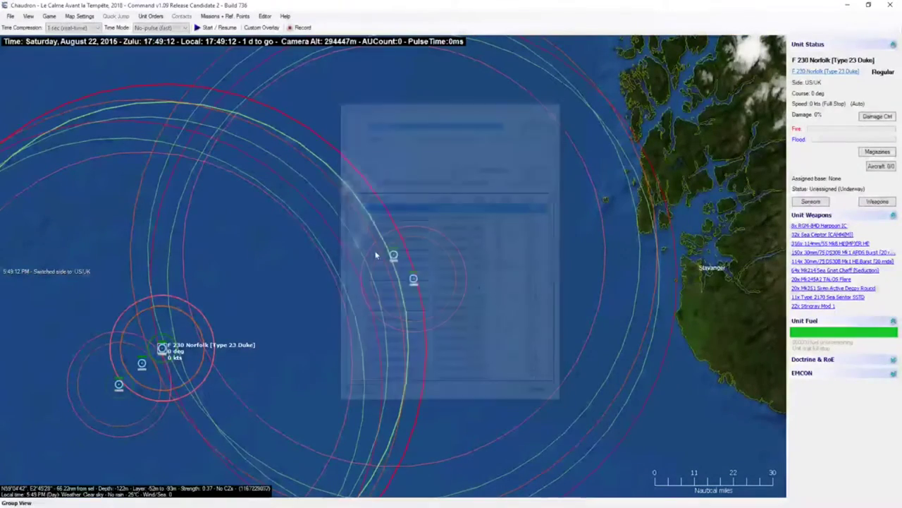
Step: Start a new surface ship in the sea between Shetland and Norway and filter the United Kingdom platforms by class GCS
{"action": "scroll", "coordinate": [376, 255], "scroll_direction": "down", "scroll_amount": 6}
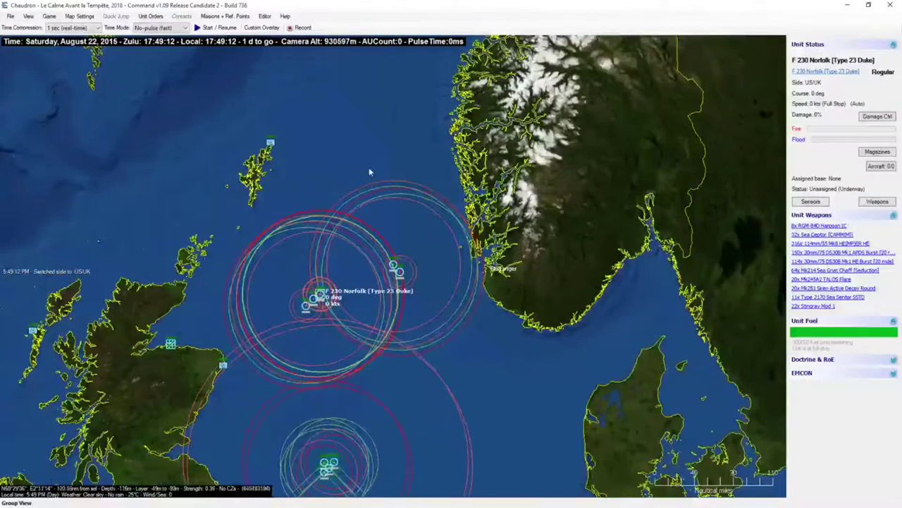
{"action": "left_click", "coordinate": [265, 16]}
{"action": "left_click", "coordinate": [318, 99]}
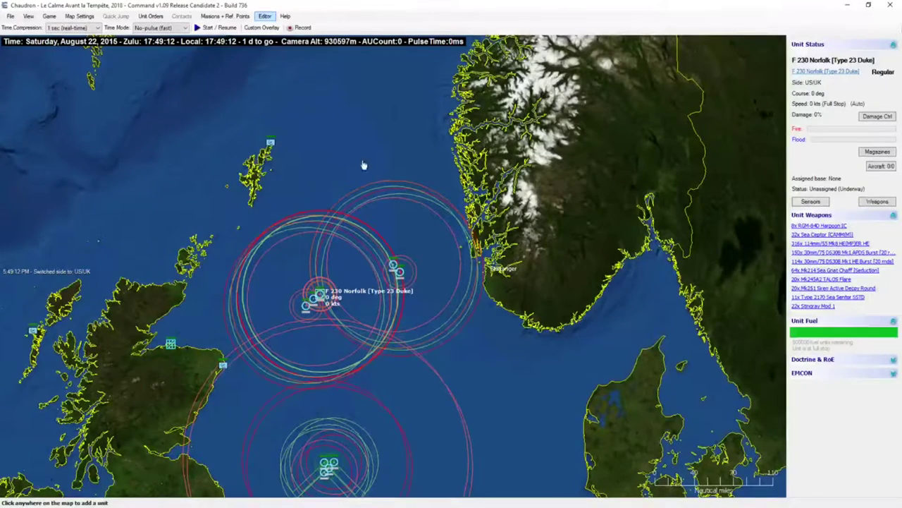
{"action": "left_click", "coordinate": [364, 165]}
{"action": "left_click_drag", "start_coordinate": [407, 164], "coordinate": [171, 206]}
{"action": "type", "text": "GCS"}
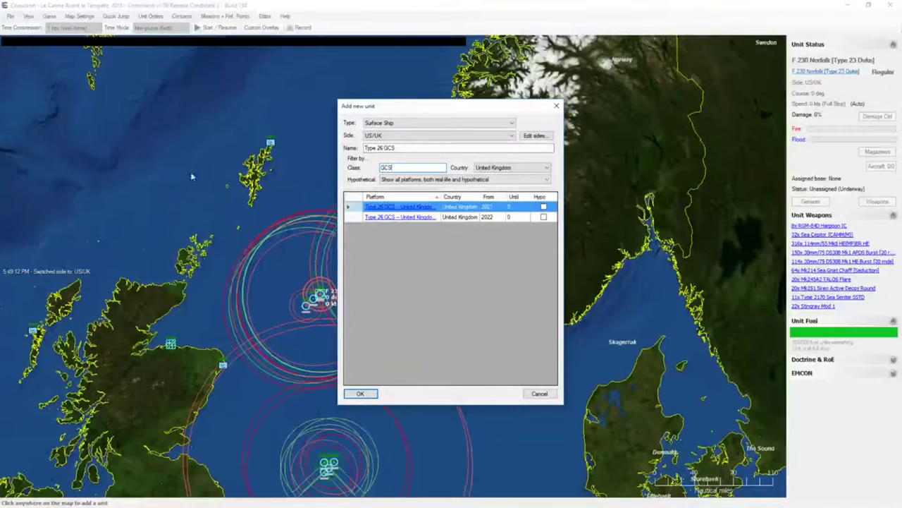
Step: Examine the sensors, mounts and weapons in the database entry of the 2021 Type 26 GCS frigate, and abandon adding the unit
{"action": "left_click", "coordinate": [416, 208]}
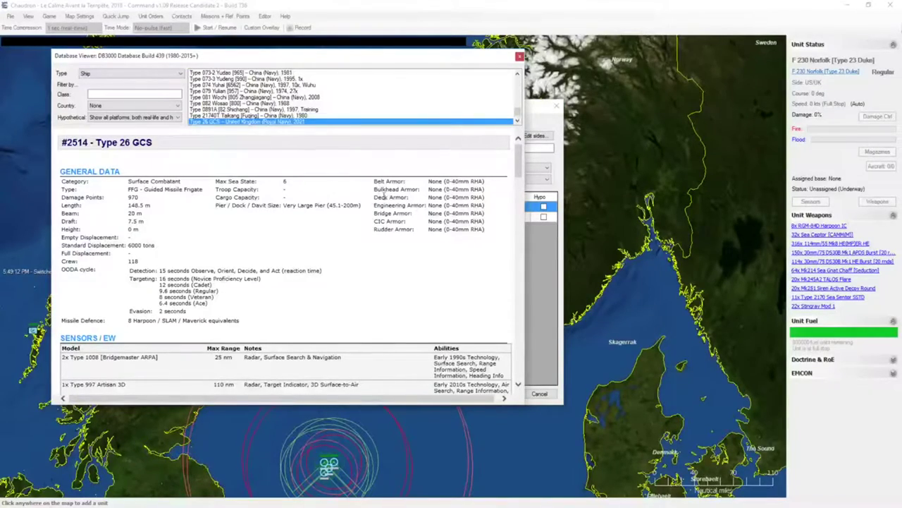
{"action": "scroll", "coordinate": [332, 165], "scroll_direction": "down", "scroll_amount": 15}
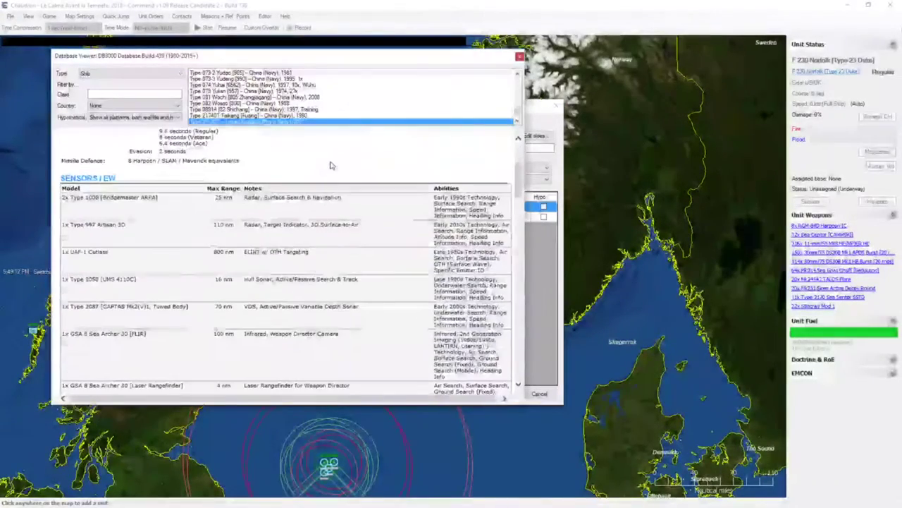
{"action": "scroll", "coordinate": [331, 165], "scroll_direction": "down", "scroll_amount": 10}
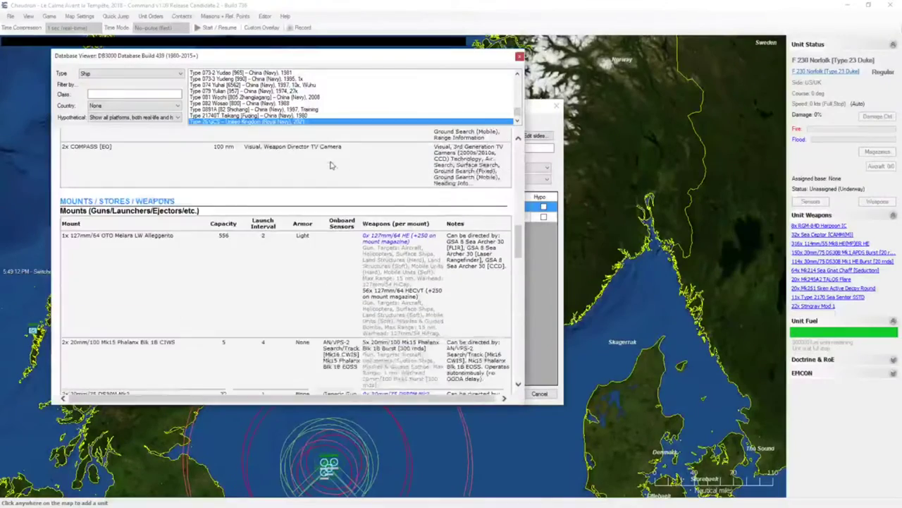
{"action": "scroll", "coordinate": [332, 164], "scroll_direction": "down", "scroll_amount": 8}
{"action": "scroll", "coordinate": [331, 164], "scroll_direction": "up", "scroll_amount": 4}
{"action": "scroll", "coordinate": [332, 164], "scroll_direction": "up", "scroll_amount": 6}
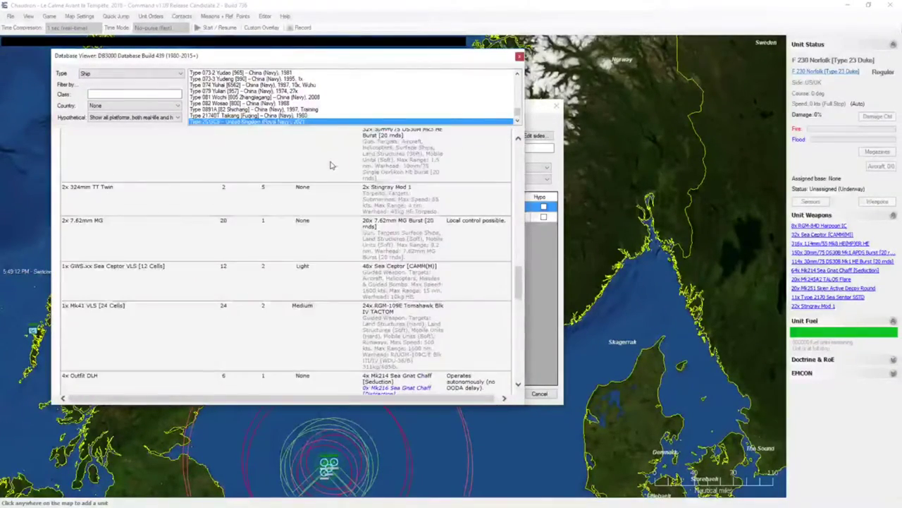
{"action": "scroll", "coordinate": [331, 164], "scroll_direction": "up", "scroll_amount": 15}
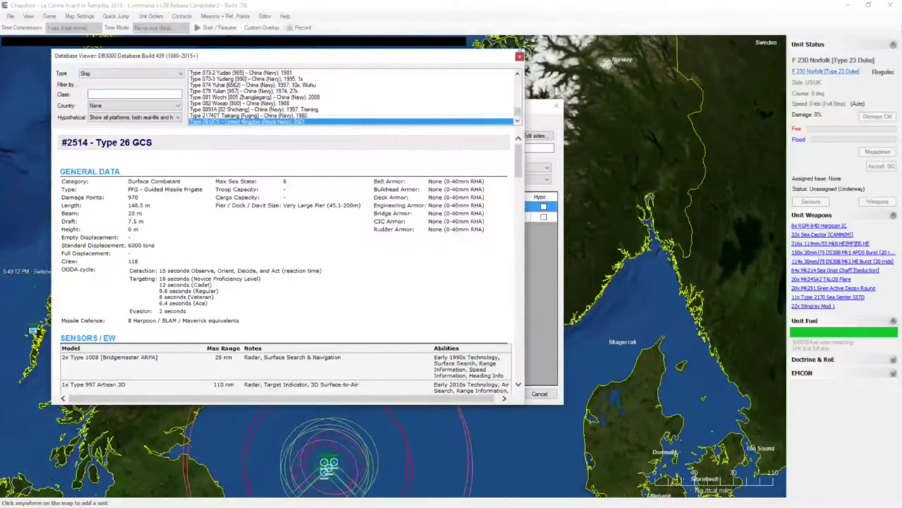
{"action": "left_click", "coordinate": [520, 56]}
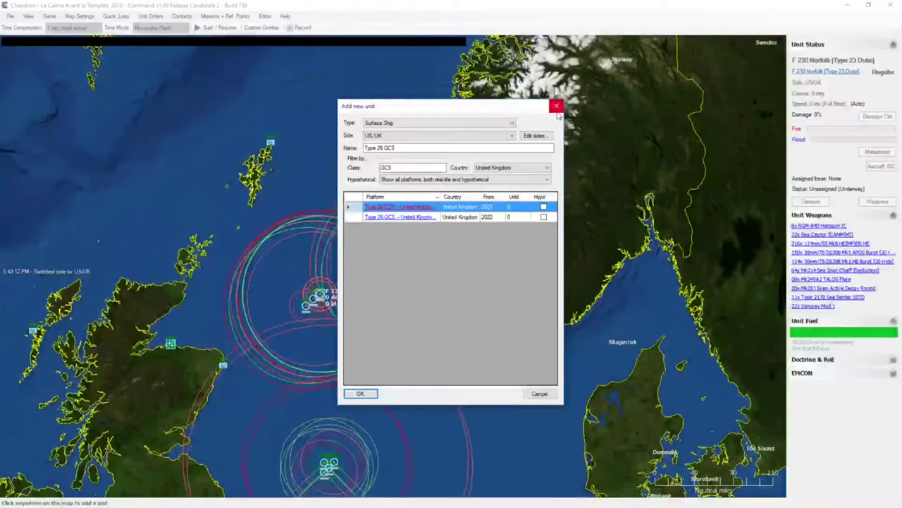
{"action": "left_click", "coordinate": [557, 104]}
Step: Copy the DDG 96 Bainbridge destroyer from the southern North Sea group and place the copy in the Skagerrak northwest of Denmark
{"action": "scroll", "coordinate": [431, 312], "scroll_direction": "up", "scroll_amount": 2}
{"action": "scroll", "coordinate": [347, 221], "scroll_direction": "up", "scroll_amount": 2}
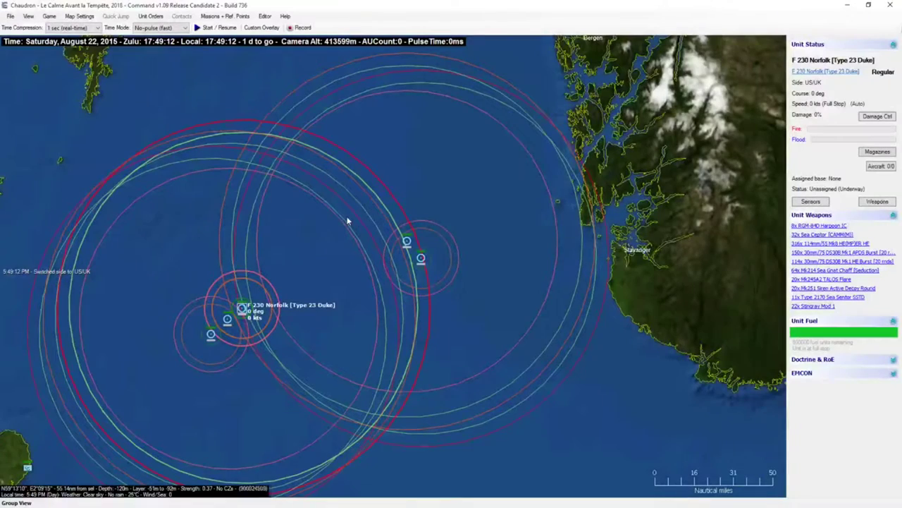
{"action": "scroll", "coordinate": [347, 222], "scroll_direction": "up", "scroll_amount": 1}
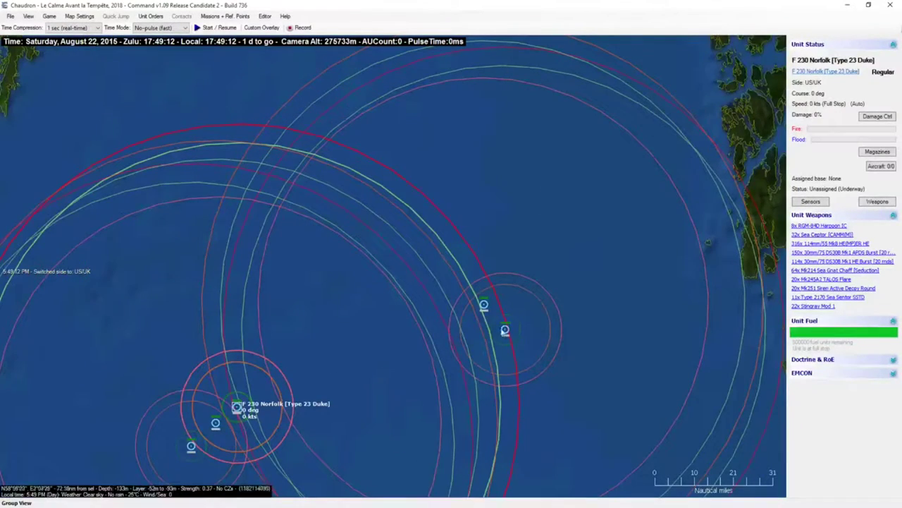
{"action": "scroll", "coordinate": [390, 442], "scroll_direction": "down", "scroll_amount": 2}
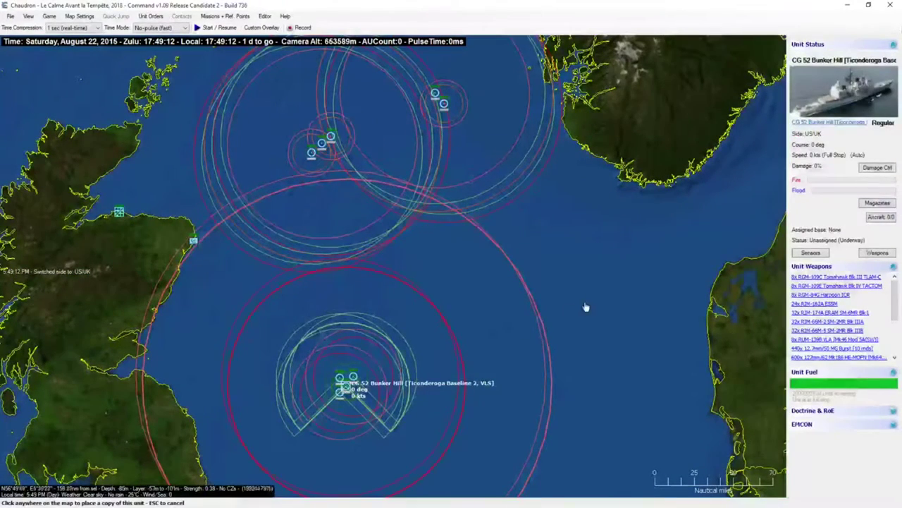
{"action": "left_click", "coordinate": [355, 377]}
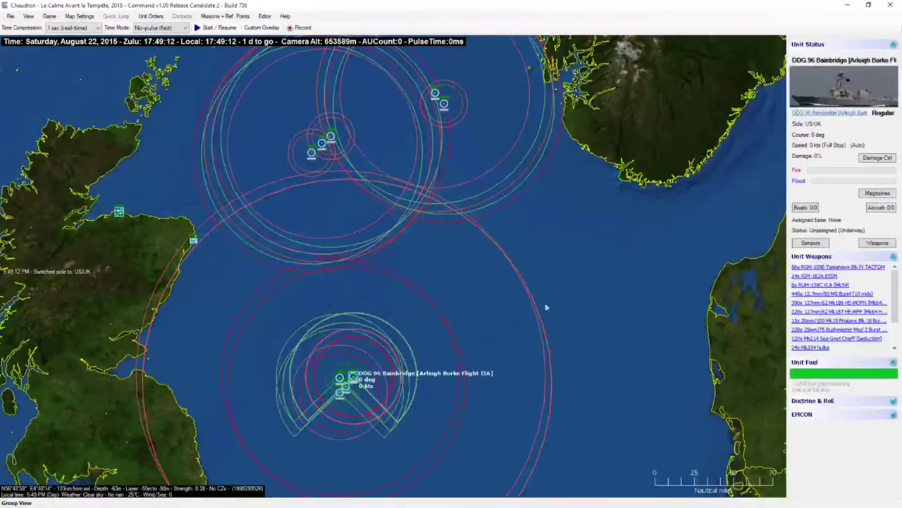
{"action": "key", "text": "c"}
{"action": "right_click", "coordinate": [703, 223]}
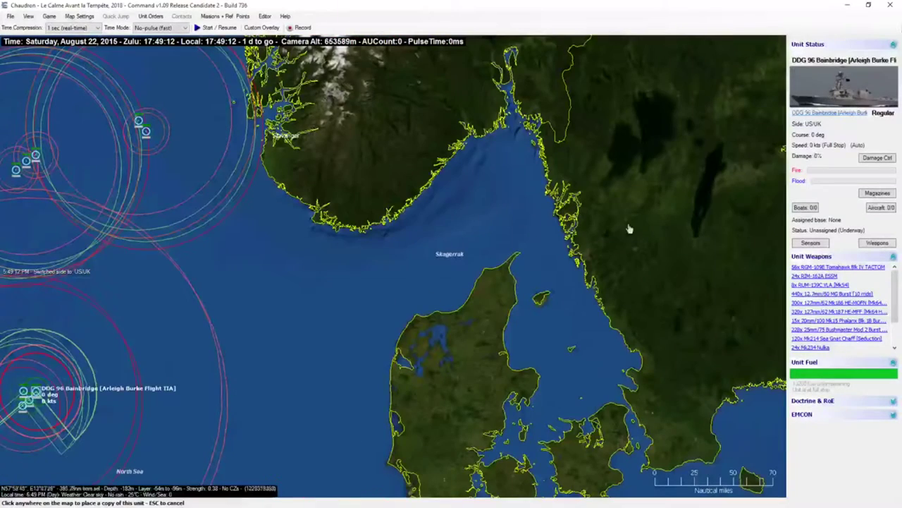
{"action": "left_click", "coordinate": [423, 268]}
{"action": "scroll", "coordinate": [419, 270], "scroll_direction": "up", "scroll_amount": 2}
{"action": "scroll", "coordinate": [416, 270], "scroll_direction": "up", "scroll_amount": 2}
Step: Start a new surface ship just northwest of the Skagerrak destroyer and filter the platforms by class LCS and country United States
{"action": "key", "text": "Insert"}
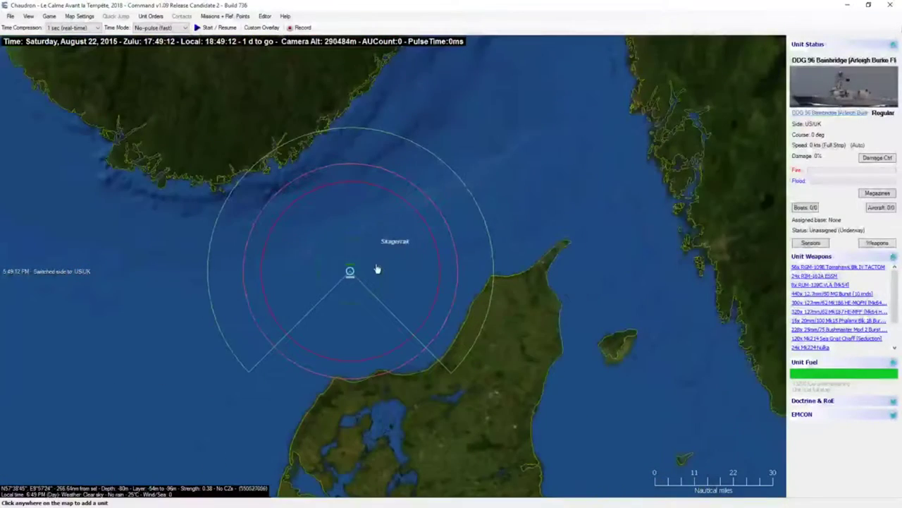
{"action": "left_click", "coordinate": [330, 261]}
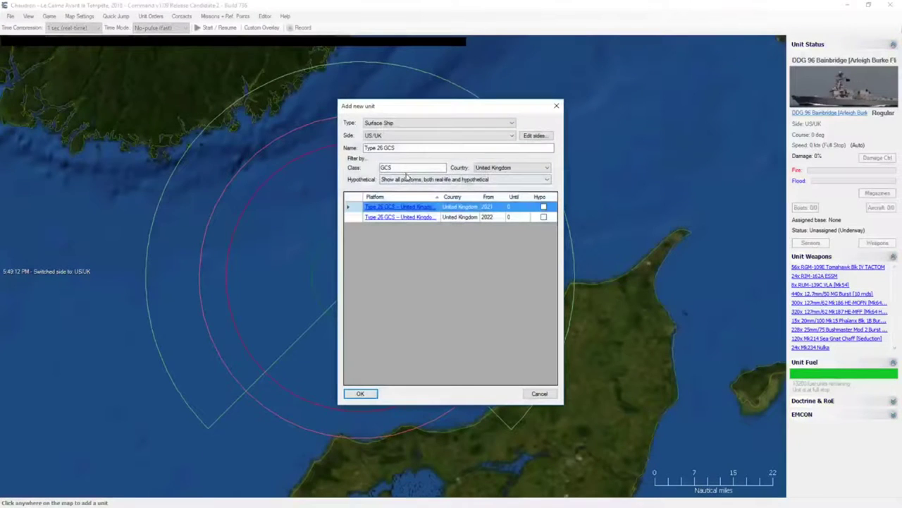
{"action": "type", "text": "LCS"}
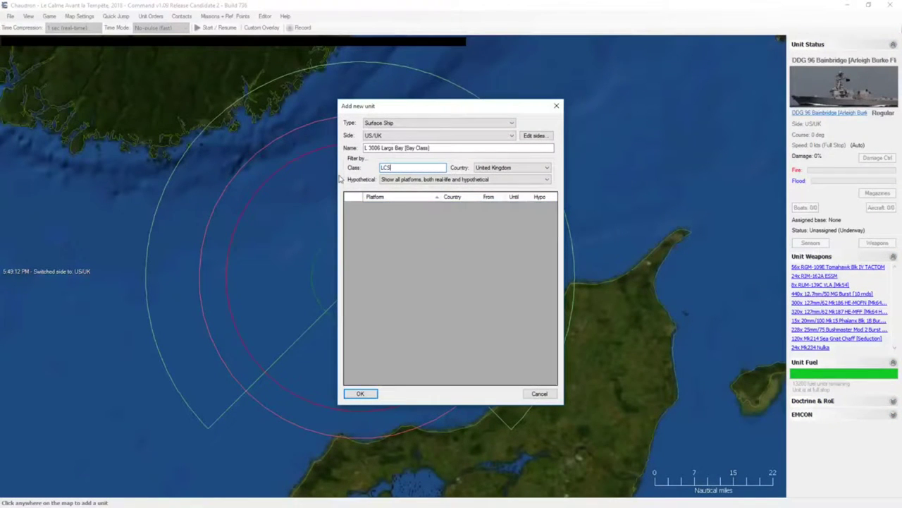
{"action": "left_click", "coordinate": [511, 167]}
{"action": "scroll", "coordinate": [504, 296], "scroll_direction": "down", "scroll_amount": 2}
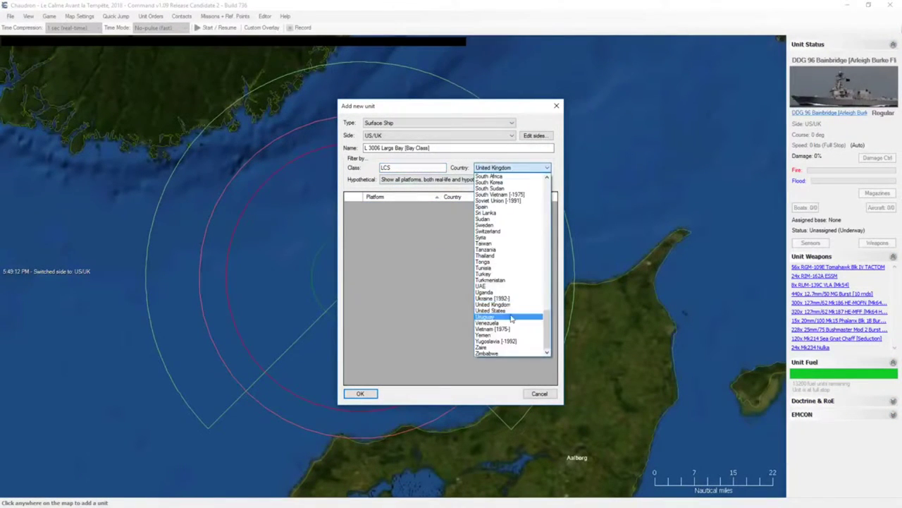
{"action": "left_click", "coordinate": [494, 312]}
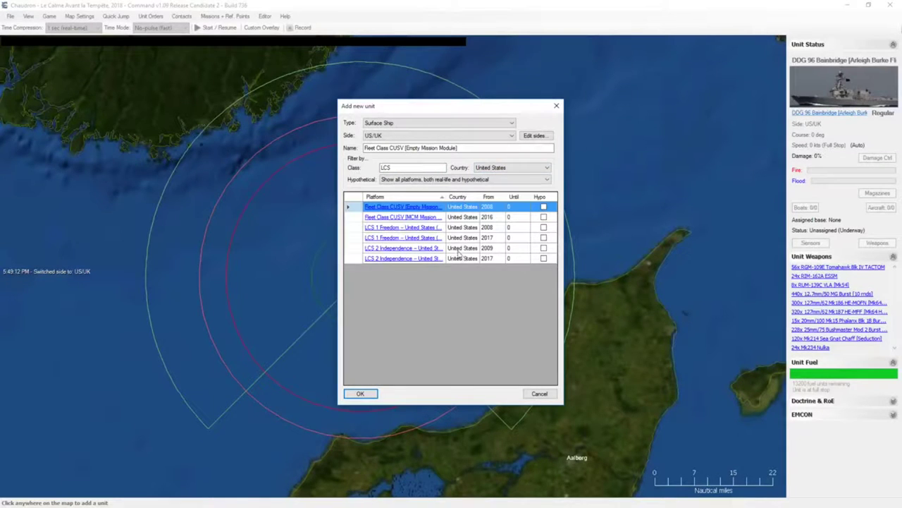
Step: Choose the 2017 LCS 1 Freedom, glance at its database entry, add it to the US/UK side and select it on the map
{"action": "left_click", "coordinate": [426, 241]}
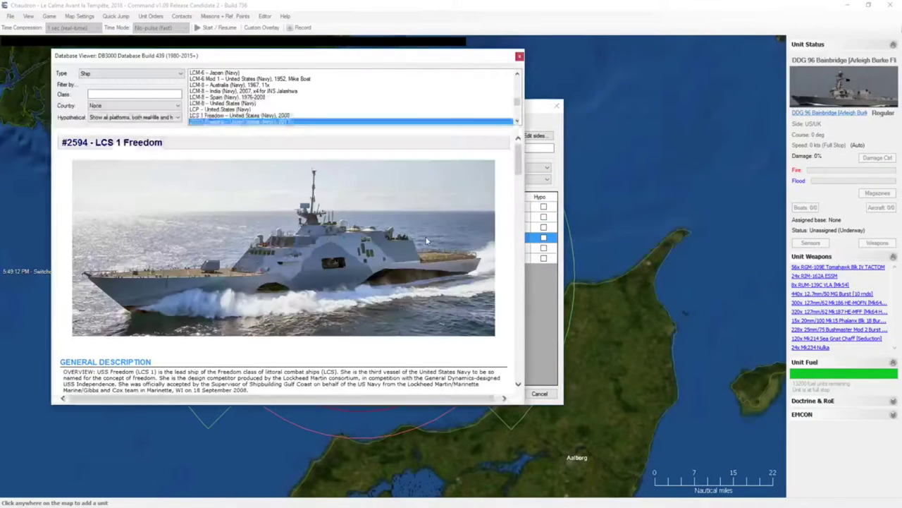
{"action": "left_click", "coordinate": [520, 57]}
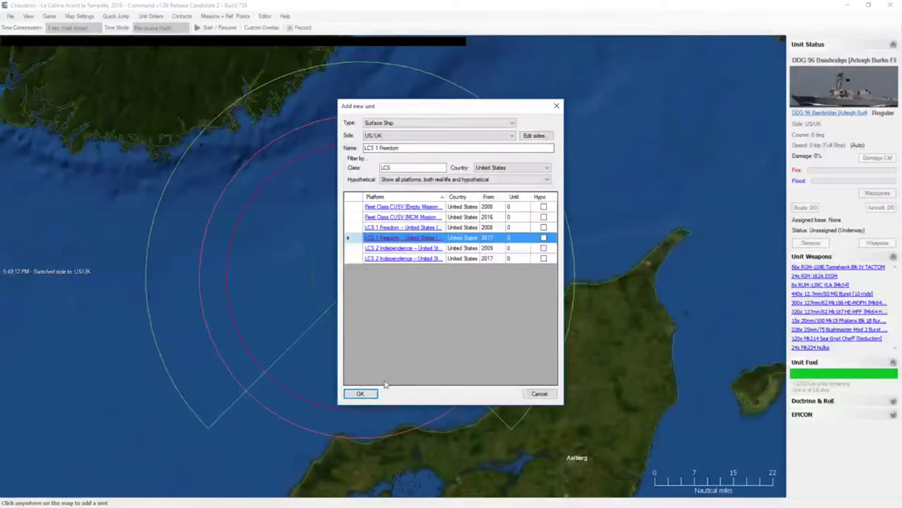
{"action": "left_click", "coordinate": [360, 394]}
{"action": "left_click", "coordinate": [326, 255]}
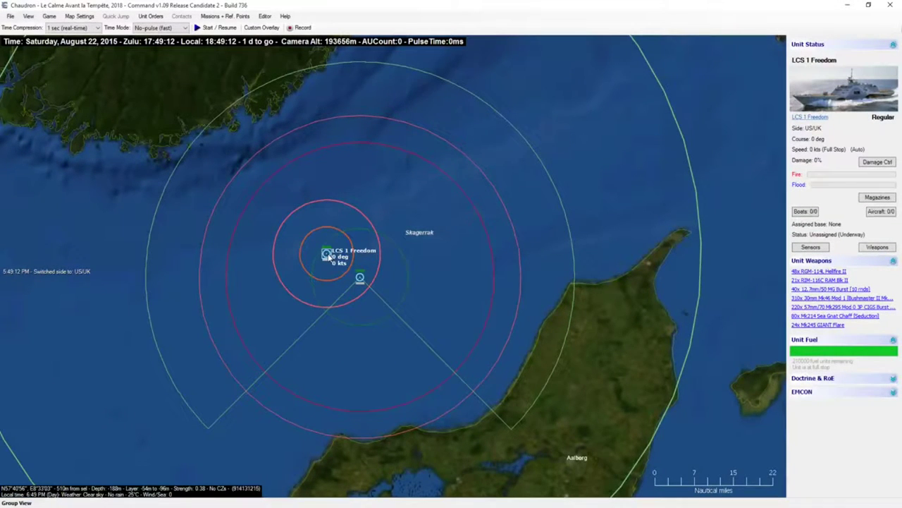
Step: Copy the LCS 1 Freedom and place the copy just south-southwest of the DDG 96 Bainbridge in the Skagerrak
{"action": "scroll", "coordinate": [328, 255], "scroll_direction": "up", "scroll_amount": 1}
{"action": "key", "text": "ctrl+c"}
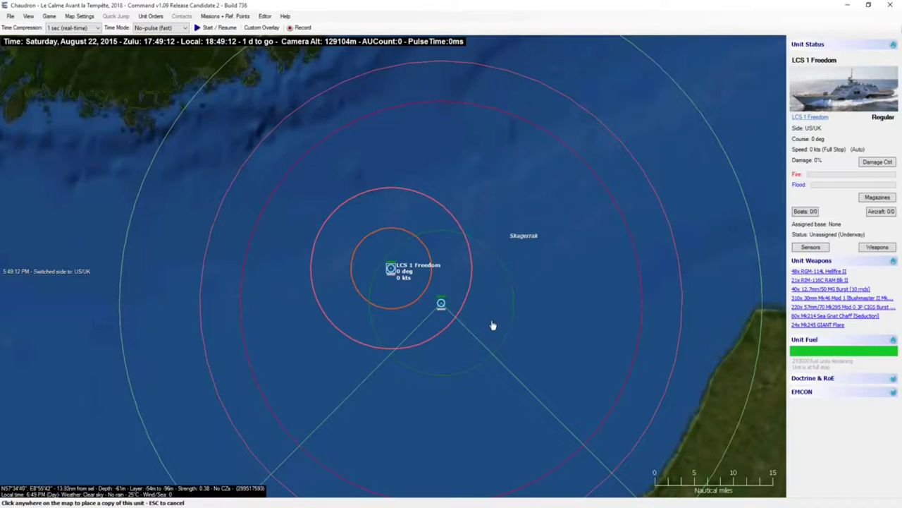
{"action": "left_click", "coordinate": [417, 369]}
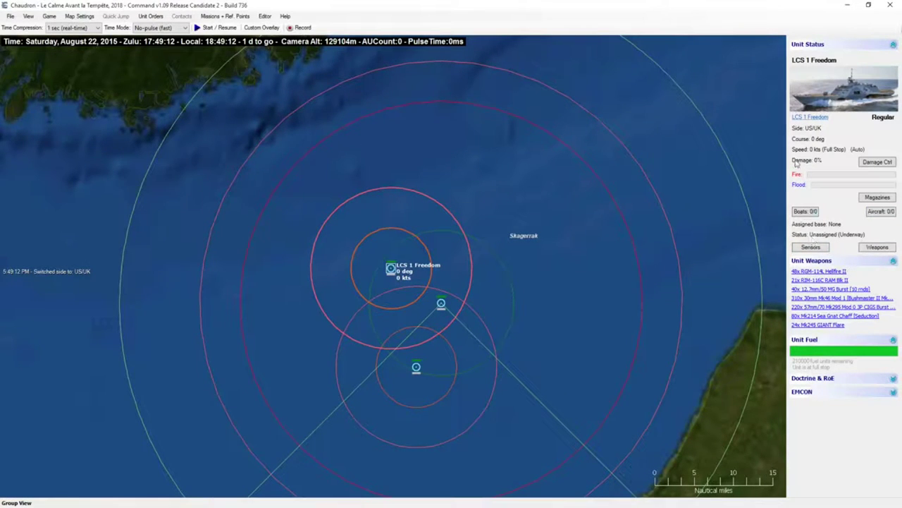
Step: Examine the description, general data, mounts and weapons in the database entry of the 2017 LCS 1 Freedom
{"action": "left_click", "coordinate": [811, 118]}
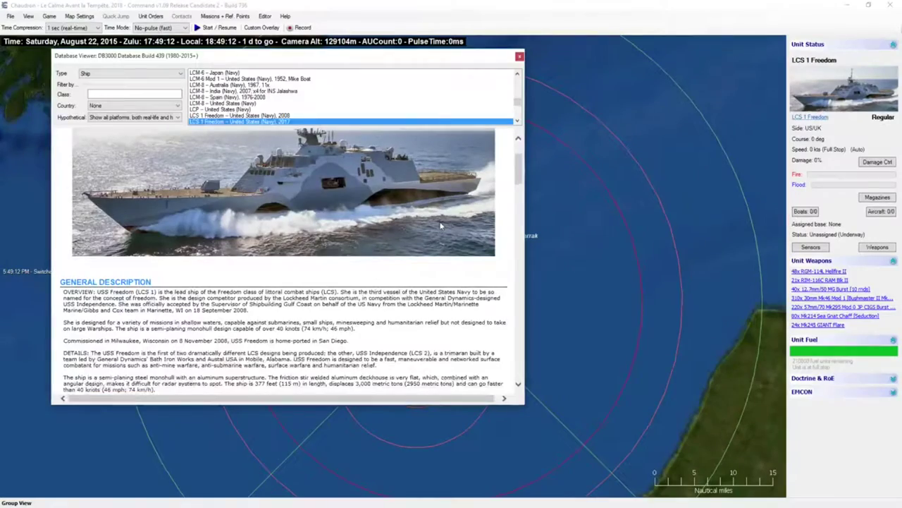
{"action": "scroll", "coordinate": [441, 225], "scroll_direction": "down", "scroll_amount": 15}
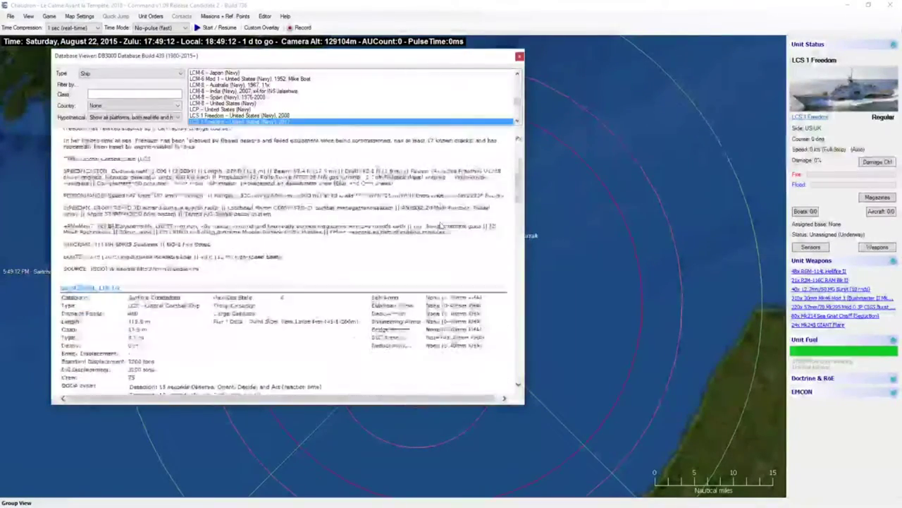
{"action": "scroll", "coordinate": [240, 277], "scroll_direction": "down", "scroll_amount": 12}
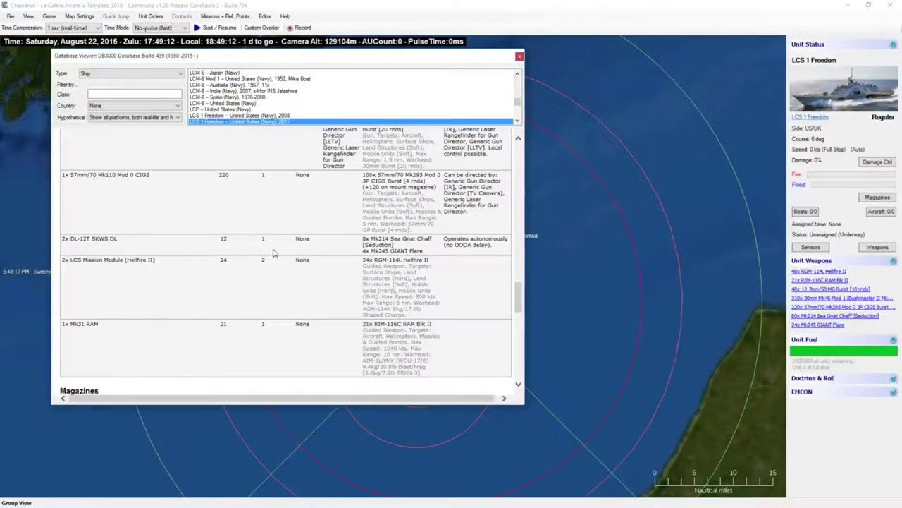
{"action": "scroll", "coordinate": [274, 253], "scroll_direction": "up", "scroll_amount": 15}
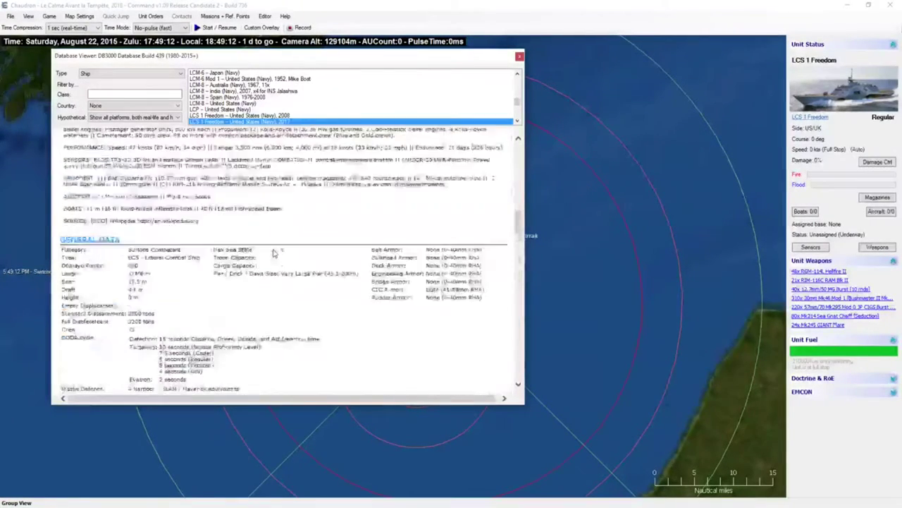
{"action": "left_click", "coordinate": [519, 56]}
Step: Copy the Skagerrak's DDG 96 Bainbridge and place the copy in the Baltic Sea just south of Sweden
{"action": "scroll", "coordinate": [451, 164], "scroll_direction": "down", "scroll_amount": 2}
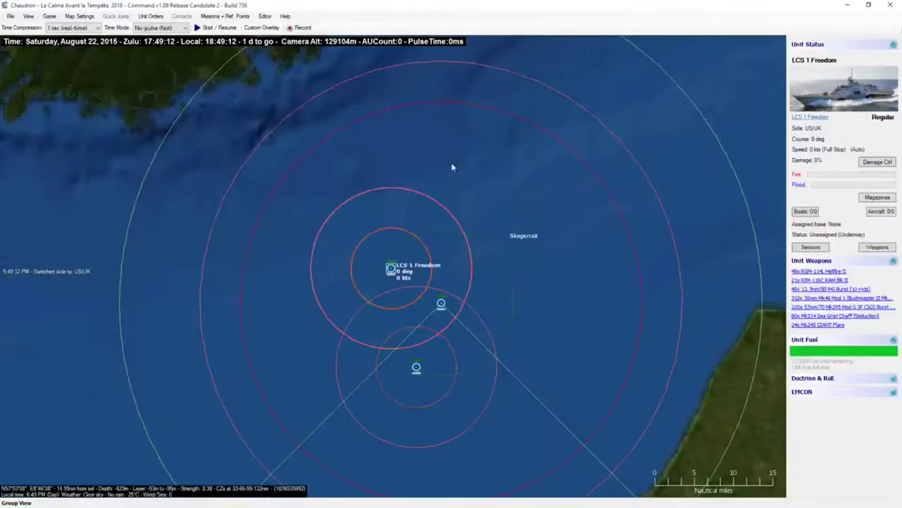
{"action": "scroll", "coordinate": [433, 261], "scroll_direction": "down", "scroll_amount": 2}
{"action": "left_click", "coordinate": [405, 285]}
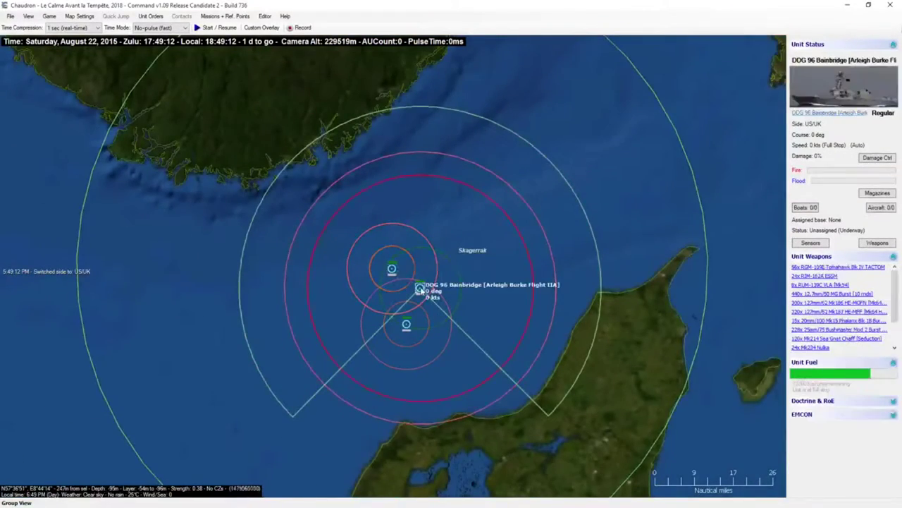
{"action": "scroll", "coordinate": [422, 289], "scroll_direction": "down", "scroll_amount": 4}
{"action": "scroll", "coordinate": [422, 289], "scroll_direction": "down", "scroll_amount": 3}
{"action": "key", "text": "c"}
{"action": "left_click", "coordinate": [588, 434]}
{"action": "left_click", "coordinate": [587, 436]}
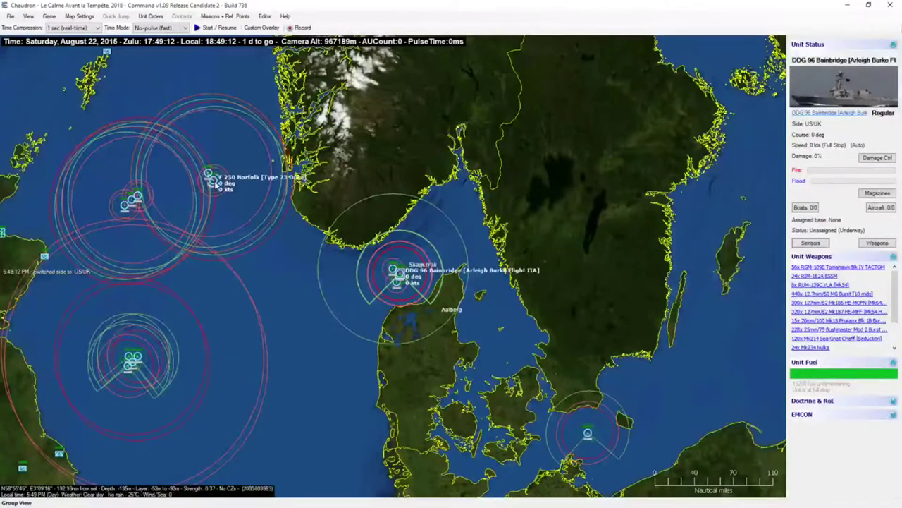
Step: Copy the D 32 Daring destroyer near Stavanger and place the copy just southeast of the Baltic DDG 96 Bainbridge
{"action": "left_click", "coordinate": [213, 180]}
{"action": "left_click", "coordinate": [206, 176]}
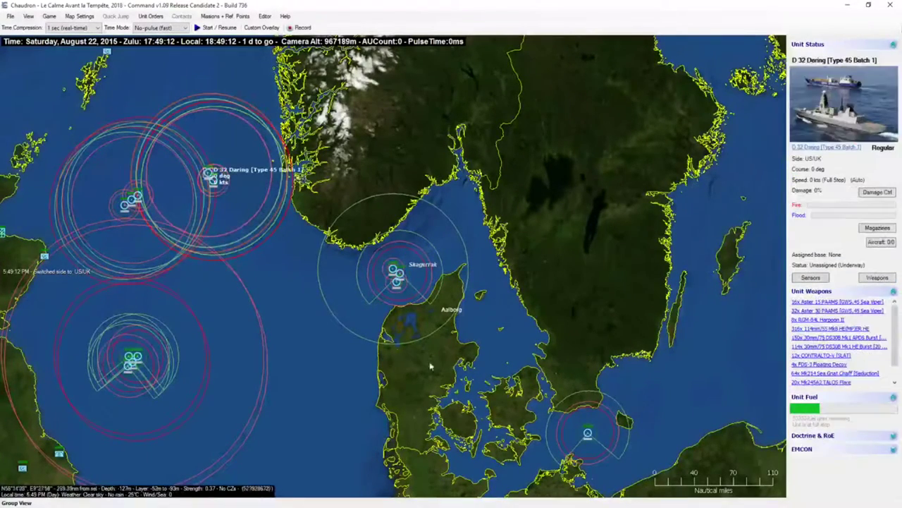
{"action": "scroll", "coordinate": [607, 439], "scroll_direction": "up", "scroll_amount": 1}
{"action": "scroll", "coordinate": [369, 270], "scroll_direction": "up", "scroll_amount": 1}
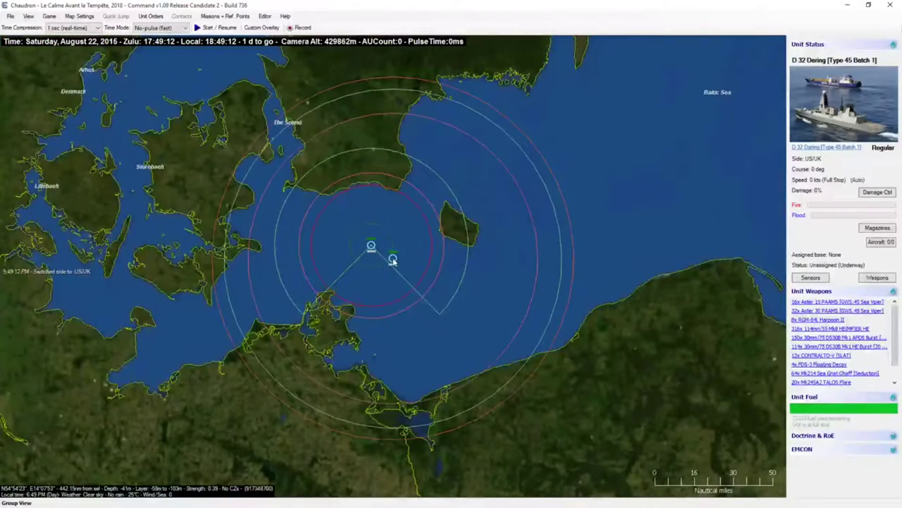
Step: Copy the F 230 Norfolk frigate near Stavanger and place the copy just southwest of the Baltic DDG 96 Bainbridge
{"action": "scroll", "coordinate": [393, 257], "scroll_direction": "down", "scroll_amount": 2}
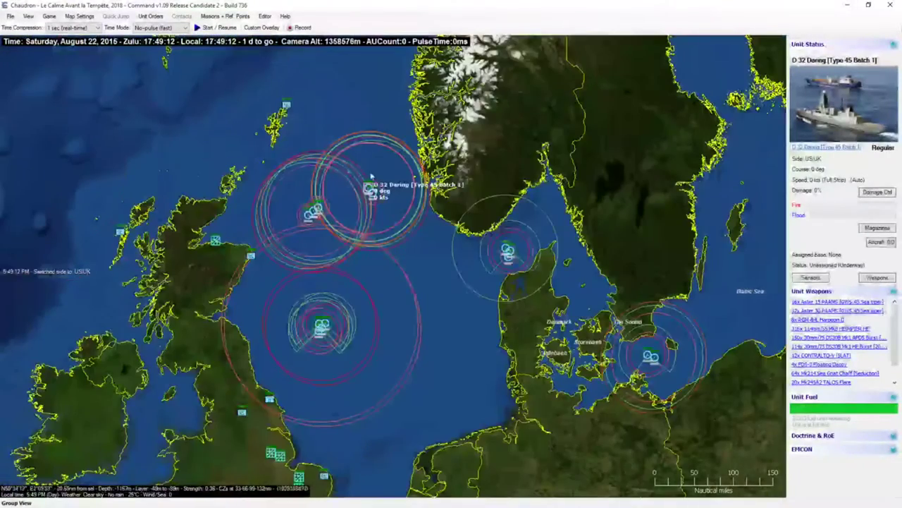
{"action": "left_click", "coordinate": [371, 191]}
{"action": "scroll", "coordinate": [395, 213], "scroll_direction": "up", "scroll_amount": 1}
{"action": "key", "text": "c"}
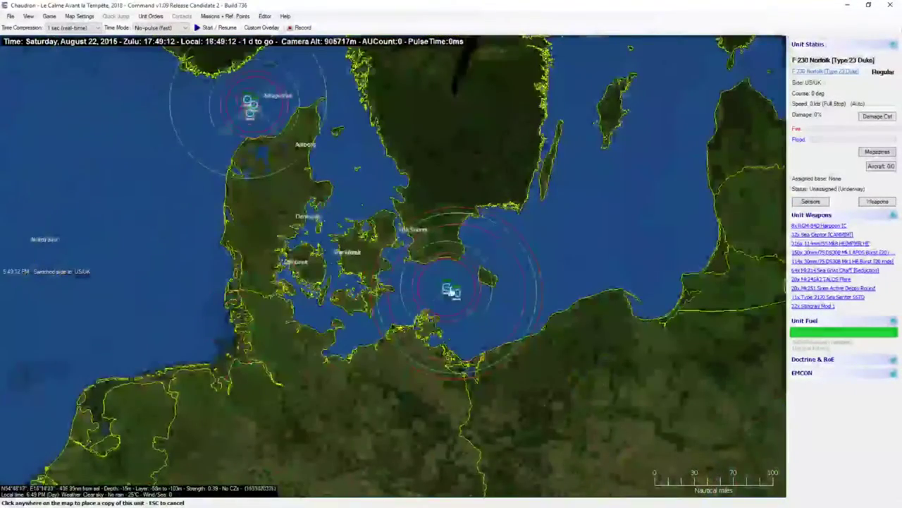
{"action": "scroll", "coordinate": [374, 289], "scroll_direction": "up", "scroll_amount": 1}
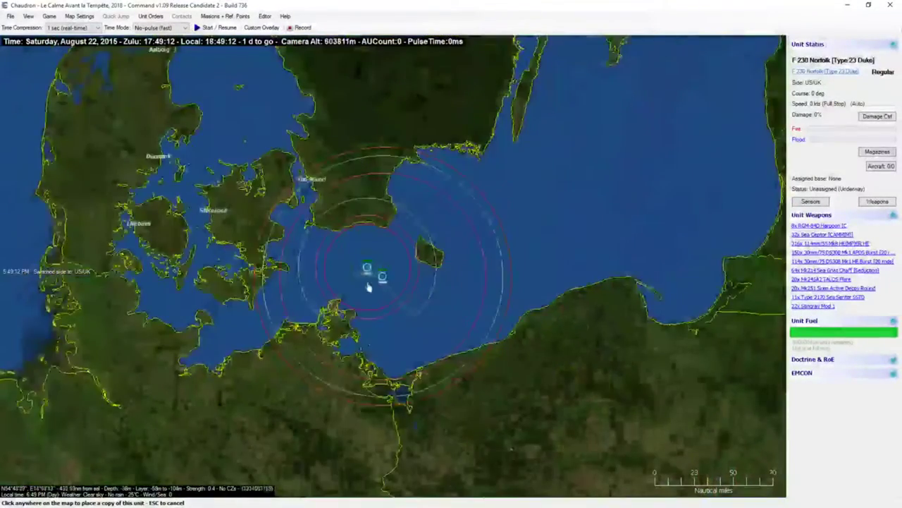
{"action": "scroll", "coordinate": [374, 289], "scroll_direction": "up", "scroll_amount": 1}
{"action": "left_click", "coordinate": [356, 264]}
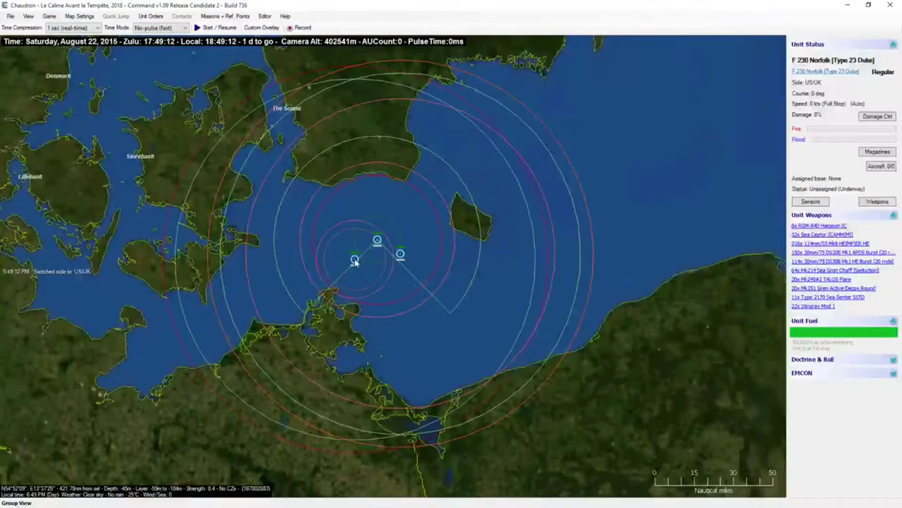
Step: Copy the southern LCS 1 Freedom in the Skagerrak and place the copy just northwest of the Baltic DDG 96 Bainbridge
{"action": "scroll", "coordinate": [322, 232], "scroll_direction": "down", "scroll_amount": 1}
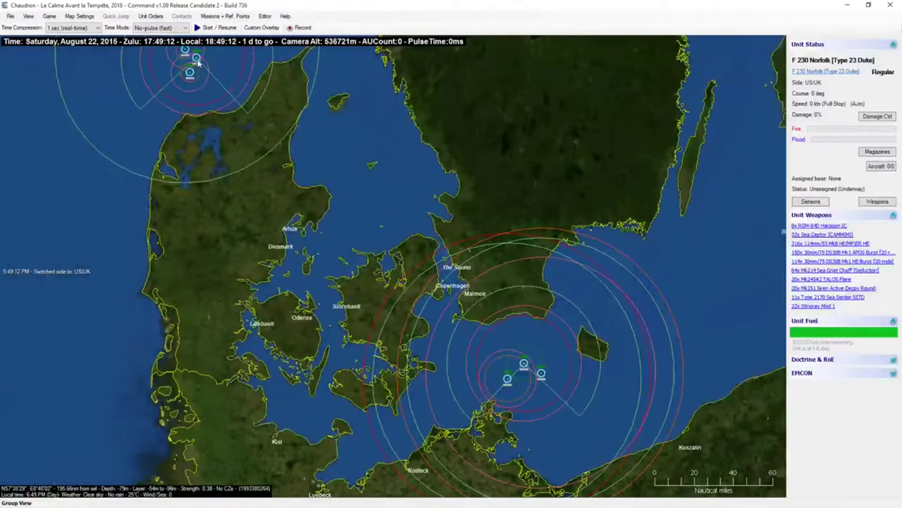
{"action": "left_click", "coordinate": [197, 61]}
{"action": "left_click", "coordinate": [189, 73]}
{"action": "key", "text": "c"}
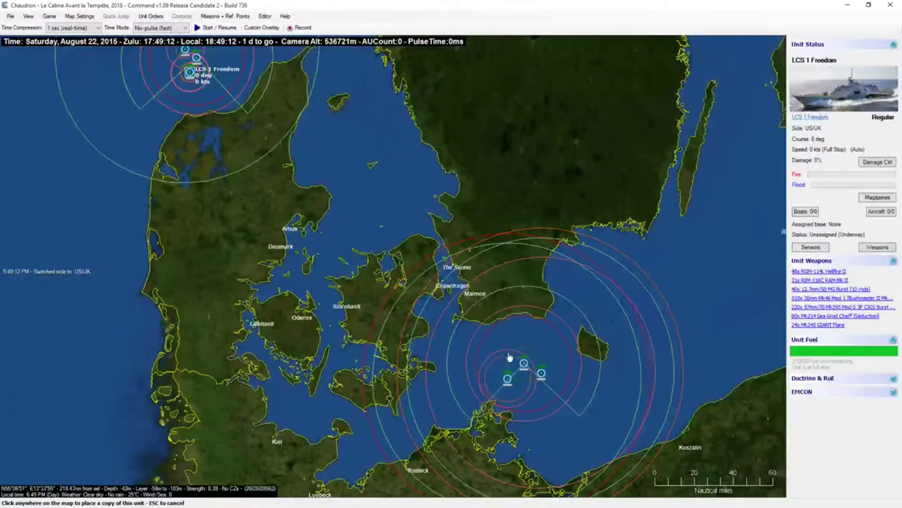
{"action": "left_click", "coordinate": [509, 352]}
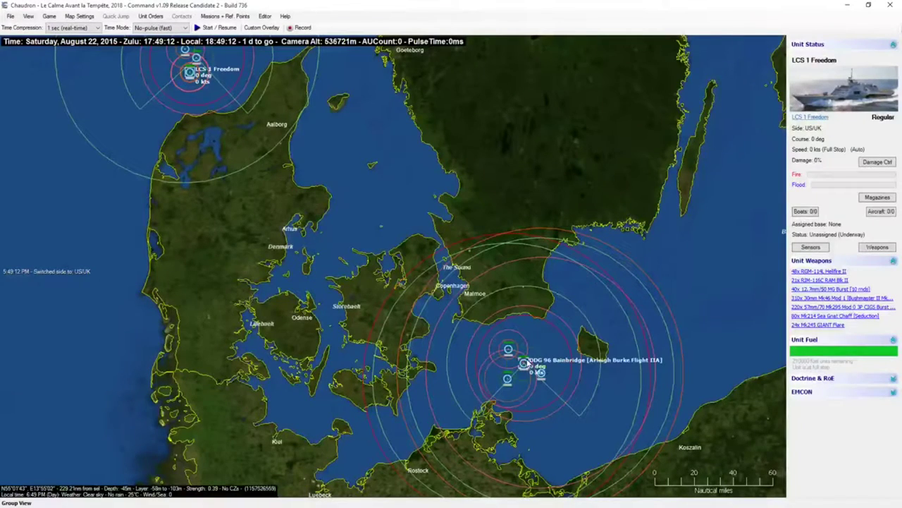
Step: Check the D 32 Daring and DDG 96 Bainbridge in the Baltic and the layout of the naval groups around them
{"action": "left_click", "coordinate": [541, 372]}
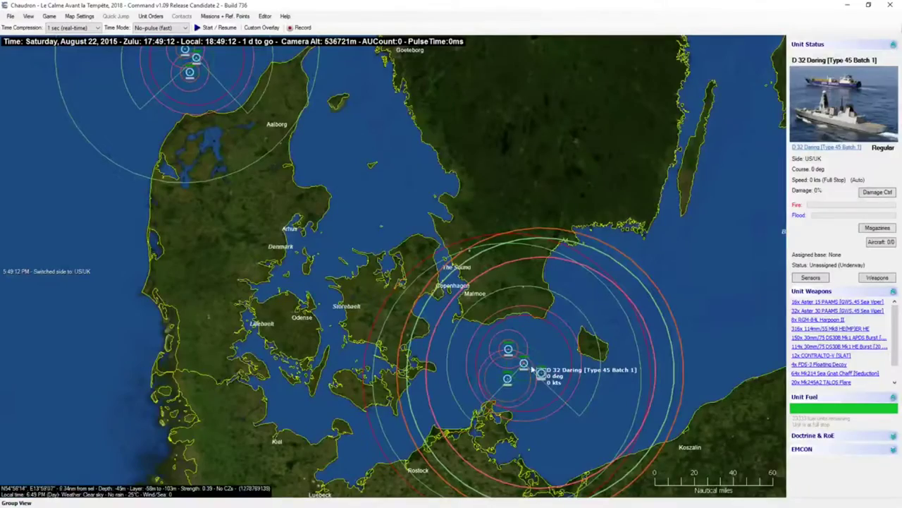
{"action": "left_click", "coordinate": [525, 365]}
{"action": "scroll", "coordinate": [525, 366], "scroll_direction": "down", "scroll_amount": 4}
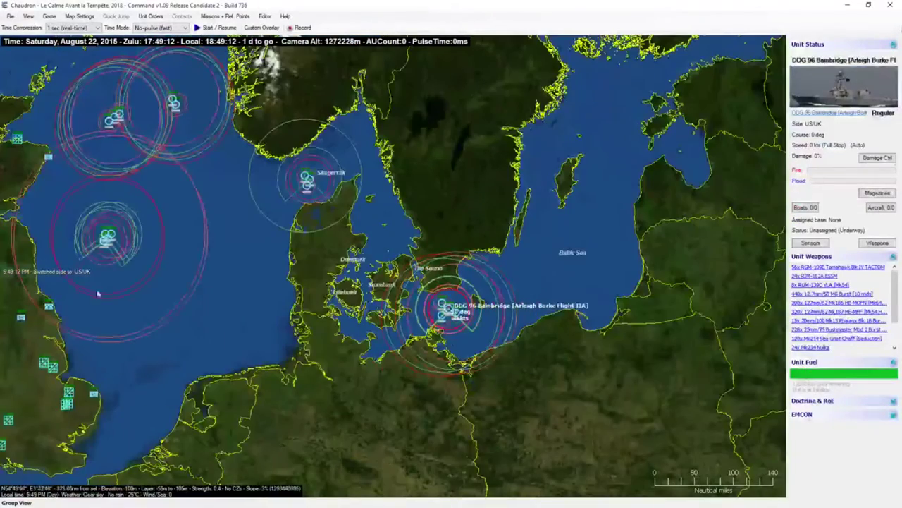
{"action": "right_click", "coordinate": [186, 232]}
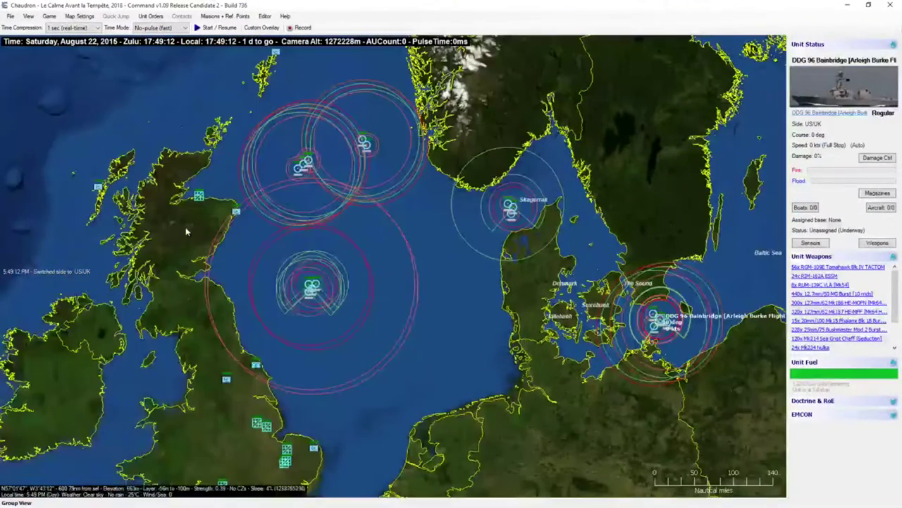
{"action": "scroll", "coordinate": [689, 331], "scroll_direction": "up", "scroll_amount": 1}
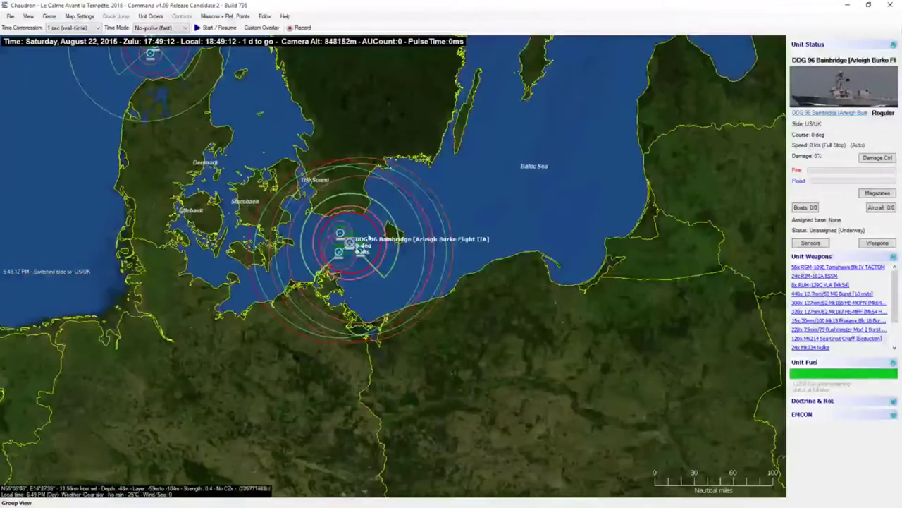
Step: Copy the Baltic DDG 96 Bainbridge and place the copy in the Celtic Sea west of Brittany
{"action": "scroll", "coordinate": [347, 230], "scroll_direction": "up", "scroll_amount": 1}
{"action": "key", "text": "c"}
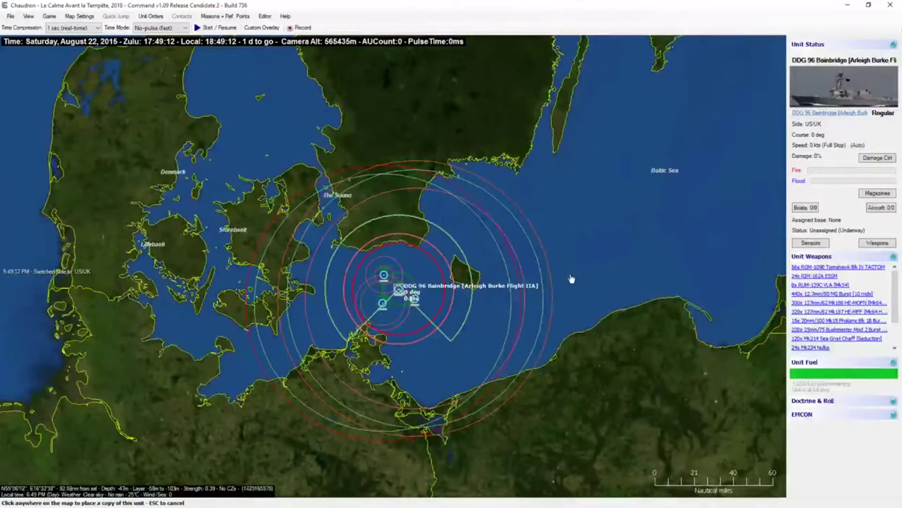
{"action": "scroll", "coordinate": [571, 278], "scroll_direction": "down", "scroll_amount": 2}
{"action": "scroll", "coordinate": [275, 319], "scroll_direction": "down", "scroll_amount": 1}
{"action": "middle_click", "coordinate": [195, 234]}
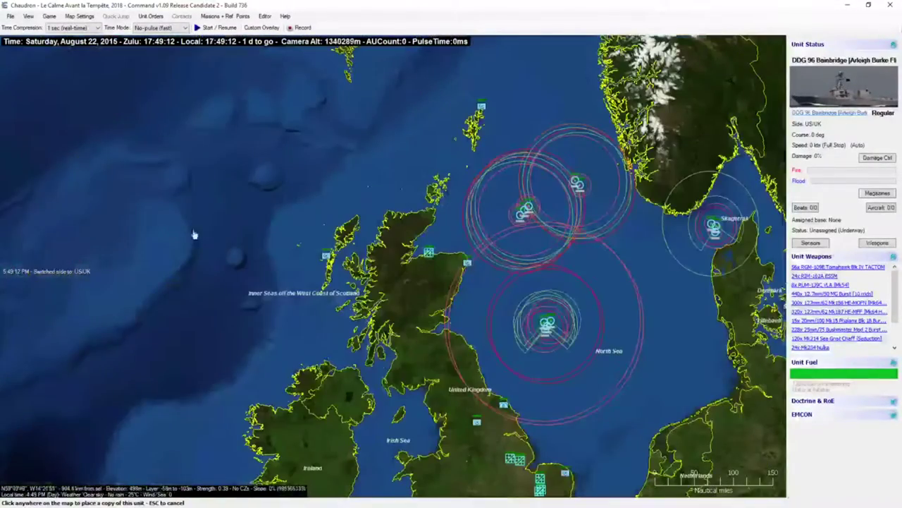
{"action": "right_click", "coordinate": [425, 362]}
{"action": "right_click", "coordinate": [405, 399]}
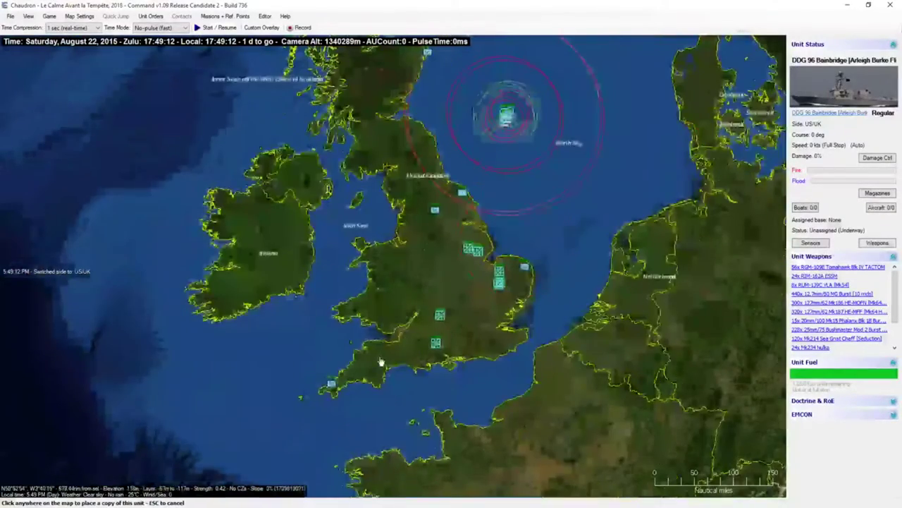
{"action": "scroll", "coordinate": [381, 365], "scroll_direction": "down", "scroll_amount": 1}
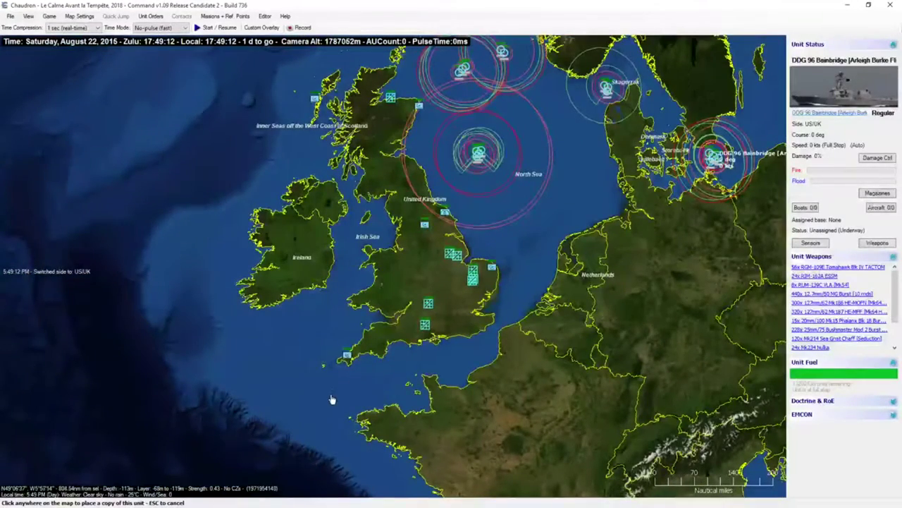
{"action": "scroll", "coordinate": [377, 349], "scroll_direction": "down", "scroll_amount": 2}
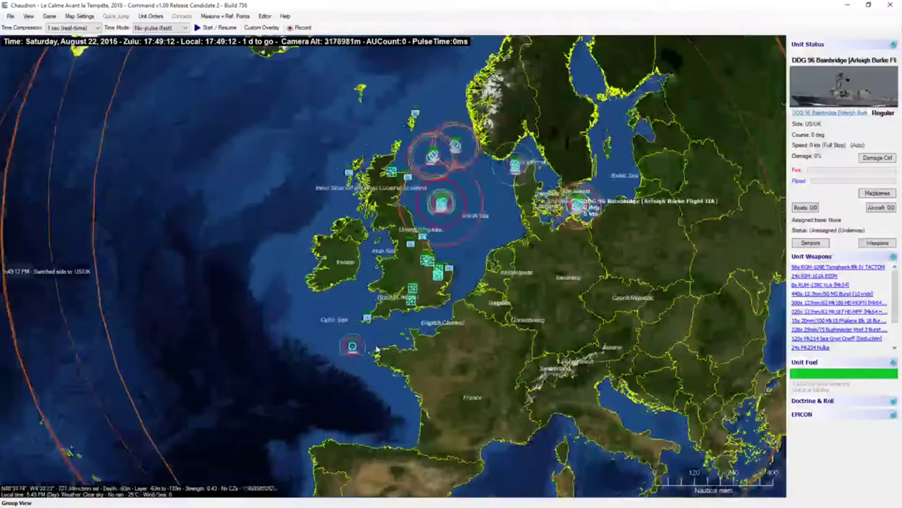
Step: Copy the DDG 96 Bainbridge west of Brittany and place the copy just southeast of it
{"action": "right_click", "coordinate": [248, 280]}
{"action": "right_click", "coordinate": [324, 185]}
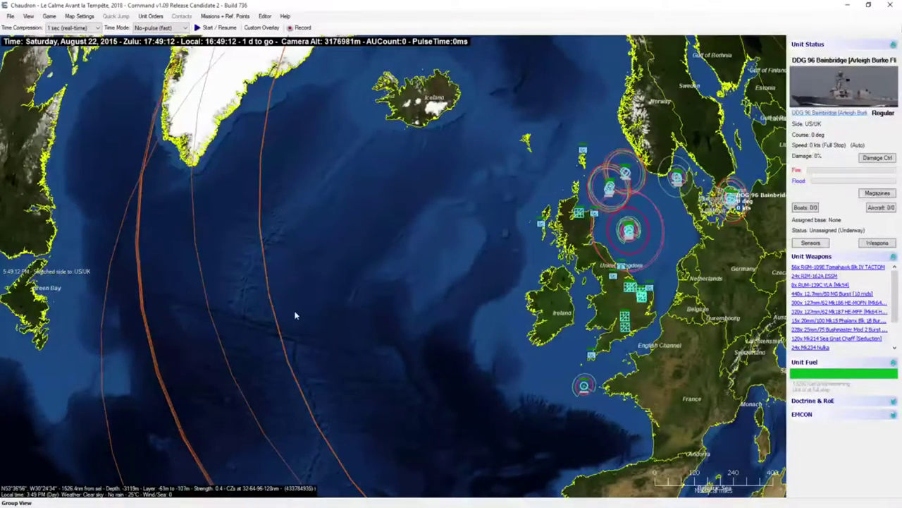
{"action": "scroll", "coordinate": [295, 315], "scroll_direction": "down", "scroll_amount": 1}
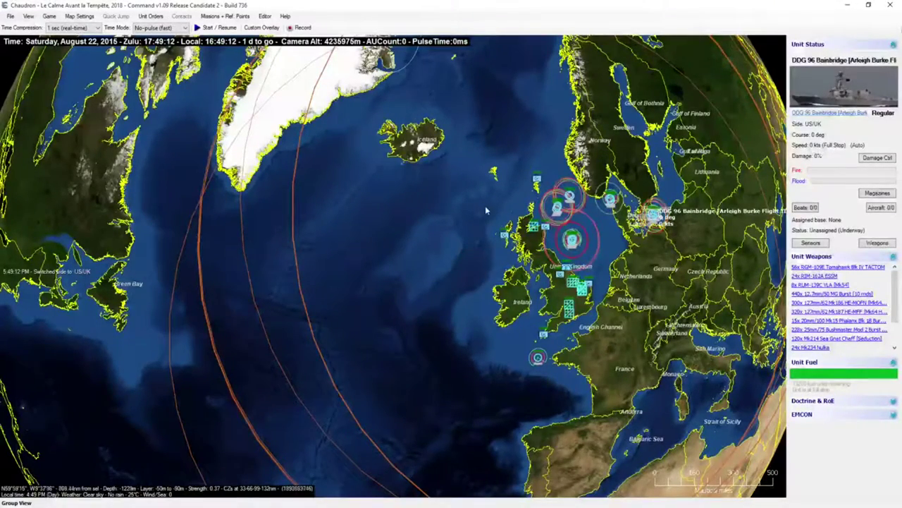
{"action": "scroll", "coordinate": [386, 277], "scroll_direction": "up", "scroll_amount": 1}
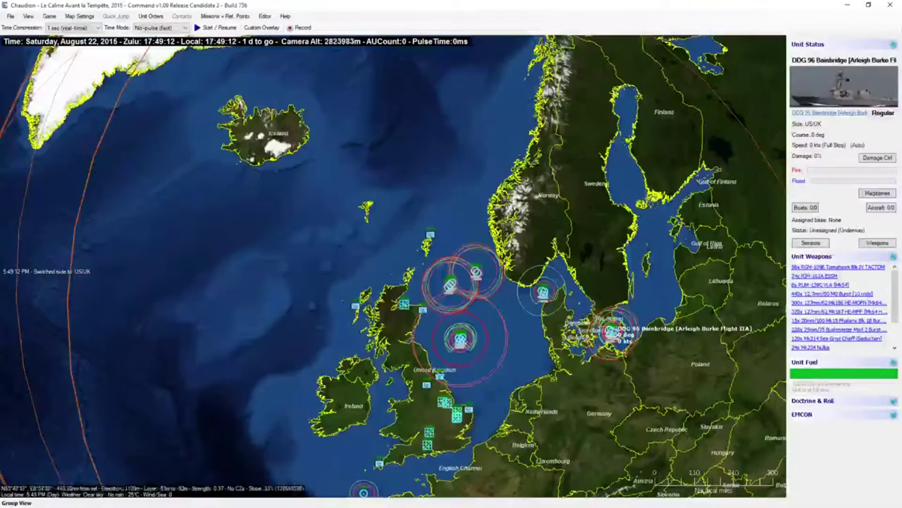
{"action": "right_click", "coordinate": [399, 350]}
{"action": "scroll", "coordinate": [386, 393], "scroll_direction": "up", "scroll_amount": 1}
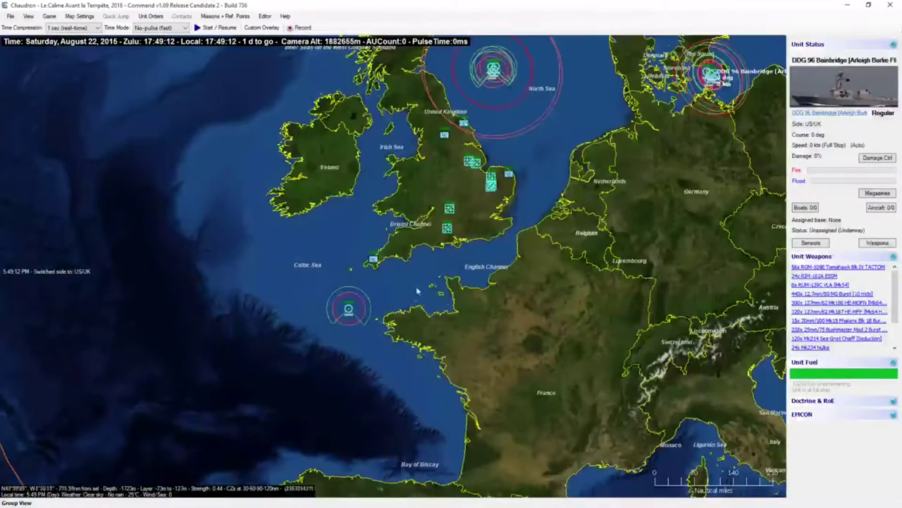
{"action": "right_click", "coordinate": [476, 165]}
{"action": "left_click", "coordinate": [397, 302]}
{"action": "scroll", "coordinate": [361, 315], "scroll_direction": "up", "scroll_amount": 2}
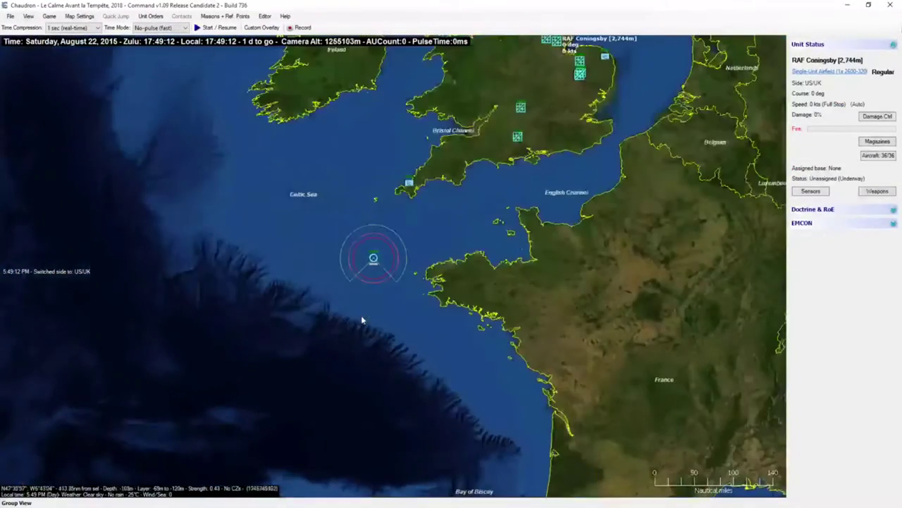
{"action": "left_click", "coordinate": [413, 231]}
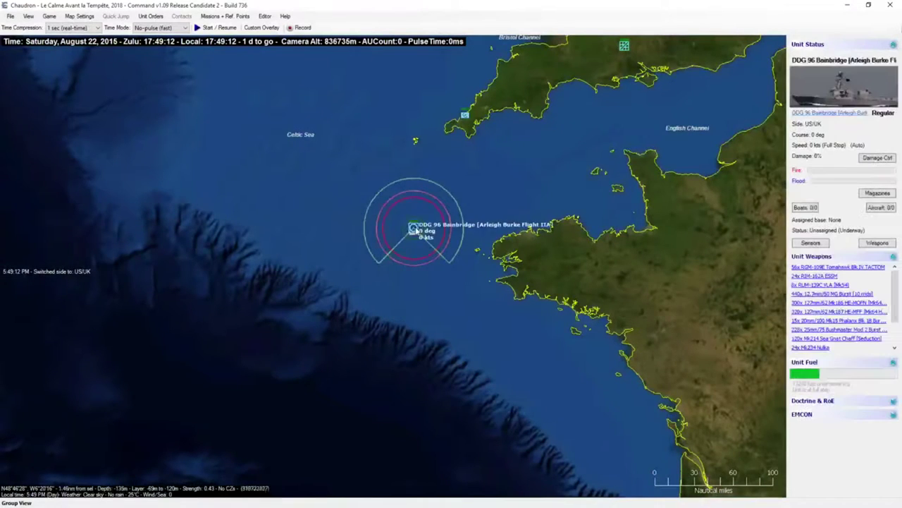
{"action": "scroll", "coordinate": [416, 231], "scroll_direction": "up", "scroll_amount": 1}
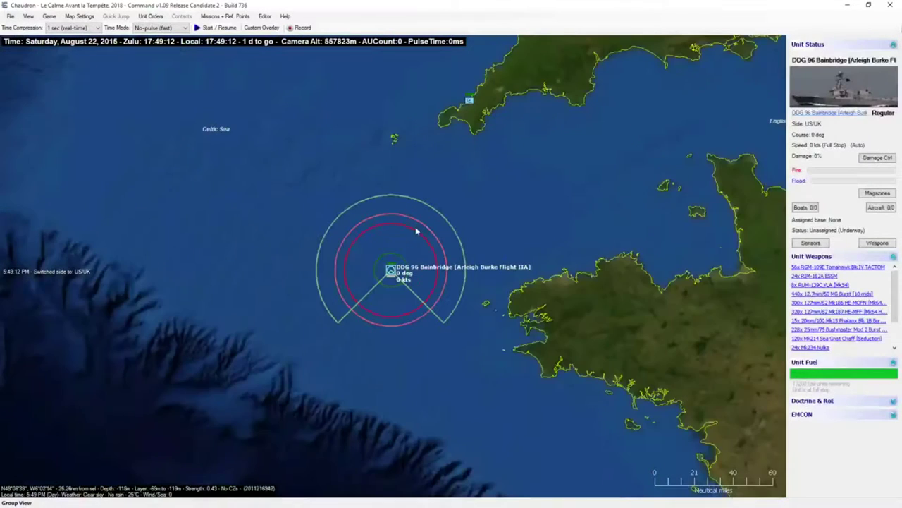
{"action": "left_click", "coordinate": [423, 311]}
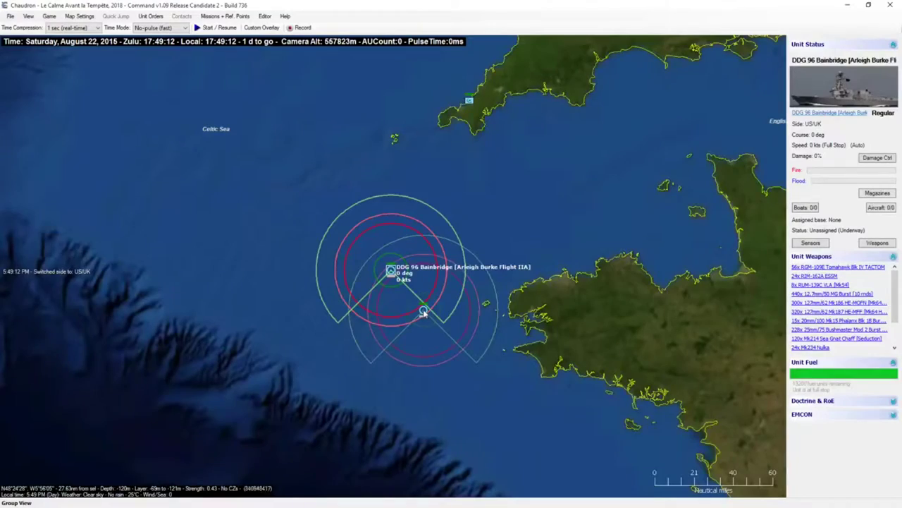
Step: Copy the northern DDG 96 Bainbridge west of Brittany and place the copy in the Atlantic northwest of Scotland
{"action": "scroll", "coordinate": [392, 271], "scroll_direction": "down", "scroll_amount": 2}
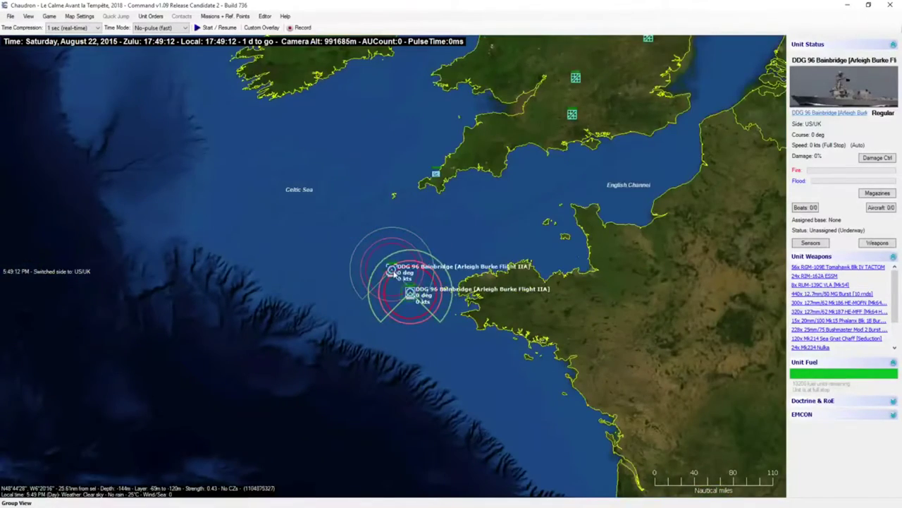
{"action": "scroll", "coordinate": [392, 305], "scroll_direction": "down", "scroll_amount": 2}
{"action": "key", "text": "ctrl+v"}
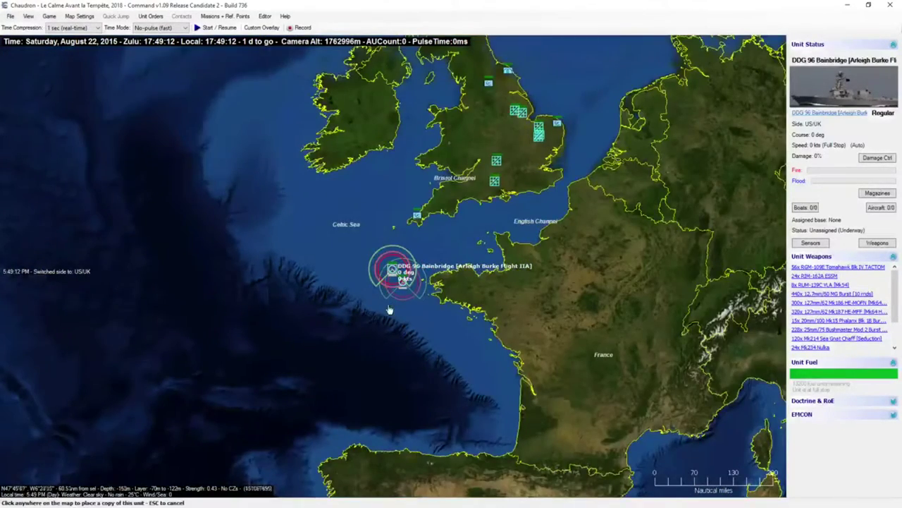
{"action": "scroll", "coordinate": [391, 304], "scroll_direction": "down", "scroll_amount": 2}
{"action": "right_click", "coordinate": [334, 94]}
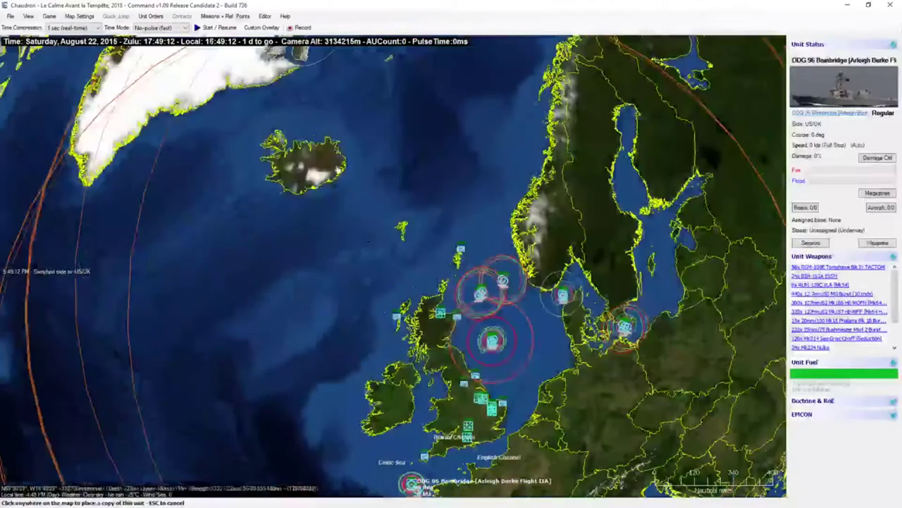
{"action": "scroll", "coordinate": [349, 300], "scroll_direction": "up", "scroll_amount": 1}
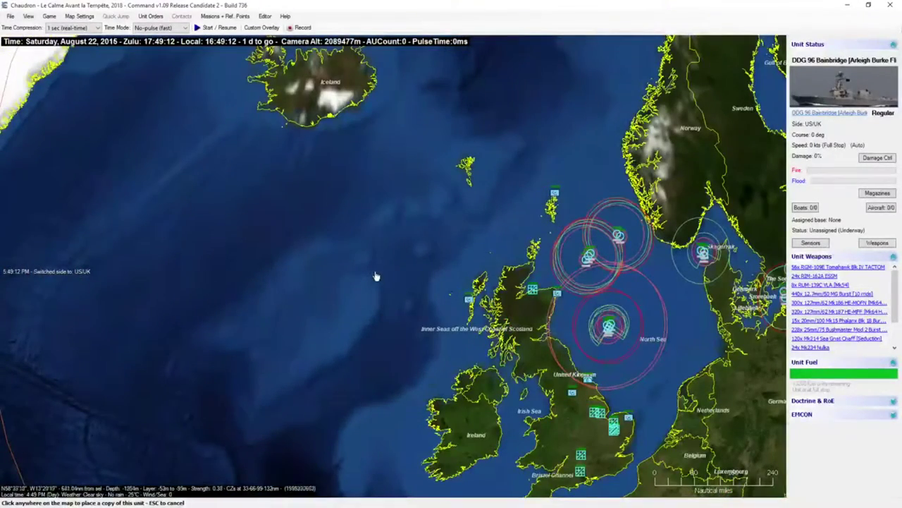
{"action": "left_click", "coordinate": [375, 274]}
Step: Copy the CG 52 Bunker Hill cruiser in the North Sea and place the copy just southwest of the Atlantic DDG 96 Bainbridge
{"action": "scroll", "coordinate": [617, 337], "scroll_direction": "up", "scroll_amount": 1}
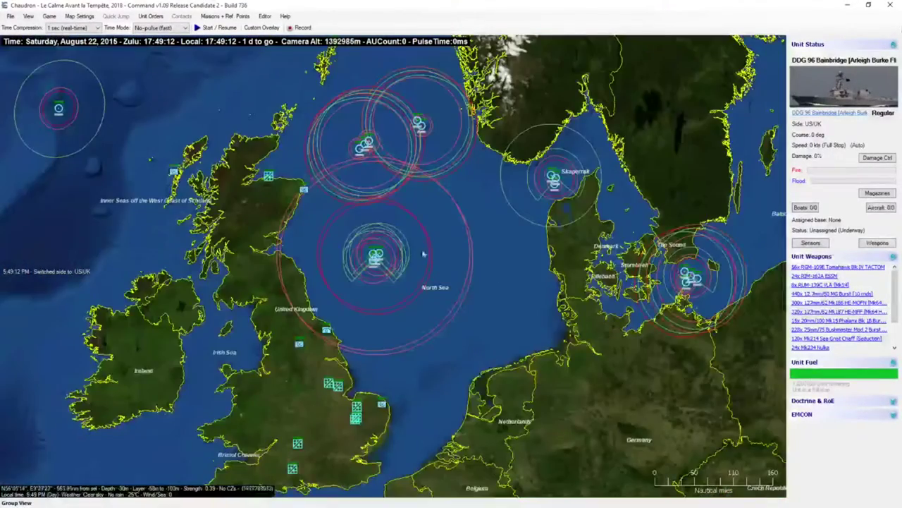
{"action": "scroll", "coordinate": [429, 256], "scroll_direction": "up", "scroll_amount": 1}
{"action": "left_click", "coordinate": [345, 284]}
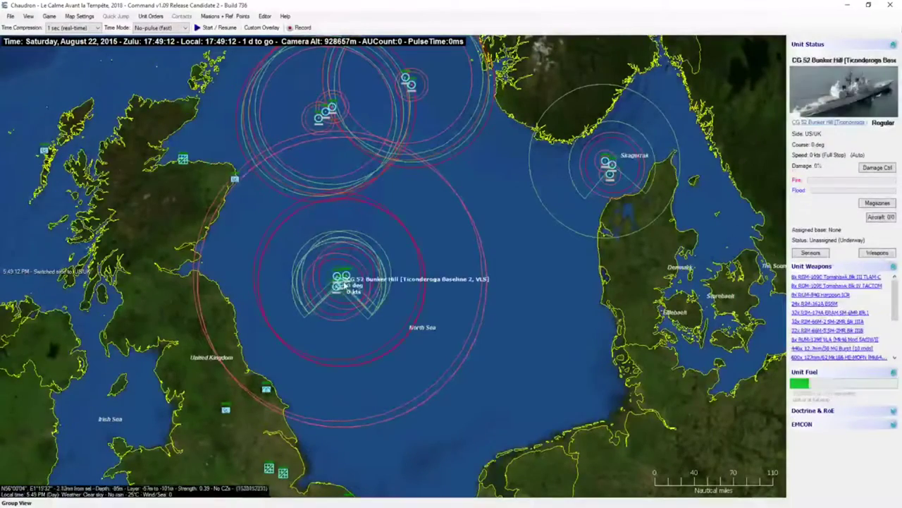
{"action": "key", "text": "ctrl+c"}
{"action": "scroll", "coordinate": [378, 299], "scroll_direction": "down", "scroll_amount": 1}
{"action": "scroll", "coordinate": [229, 250], "scroll_direction": "down", "scroll_amount": 1}
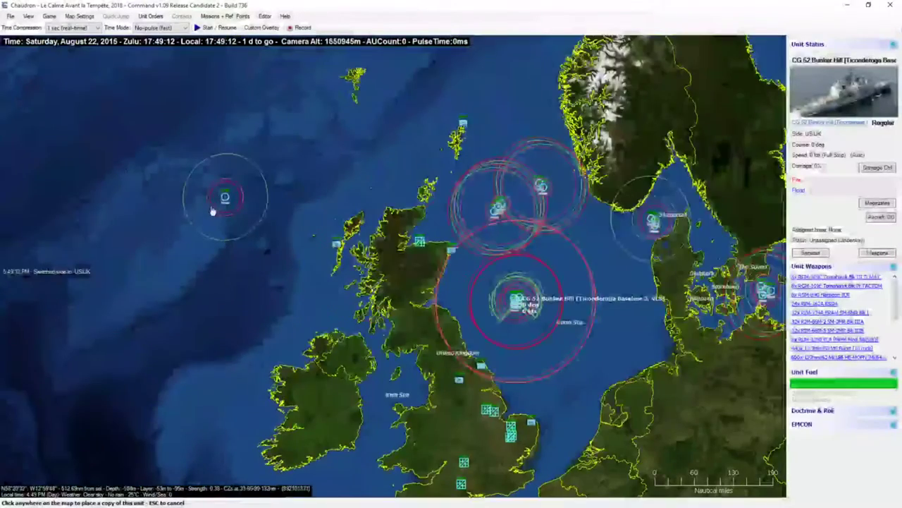
{"action": "scroll", "coordinate": [214, 209], "scroll_direction": "up", "scroll_amount": 1}
{"action": "scroll", "coordinate": [384, 251], "scroll_direction": "up", "scroll_amount": 1}
{"action": "scroll", "coordinate": [381, 252], "scroll_direction": "up", "scroll_amount": 1}
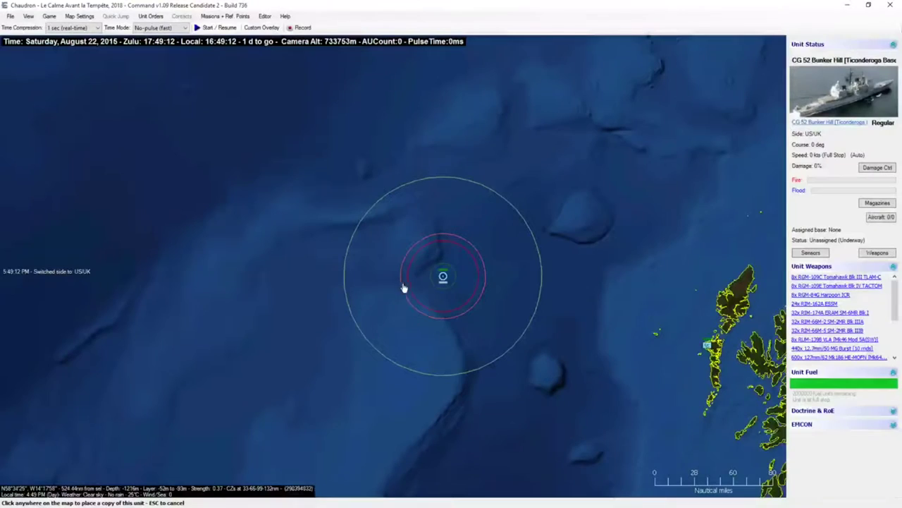
{"action": "left_click", "coordinate": [421, 298]}
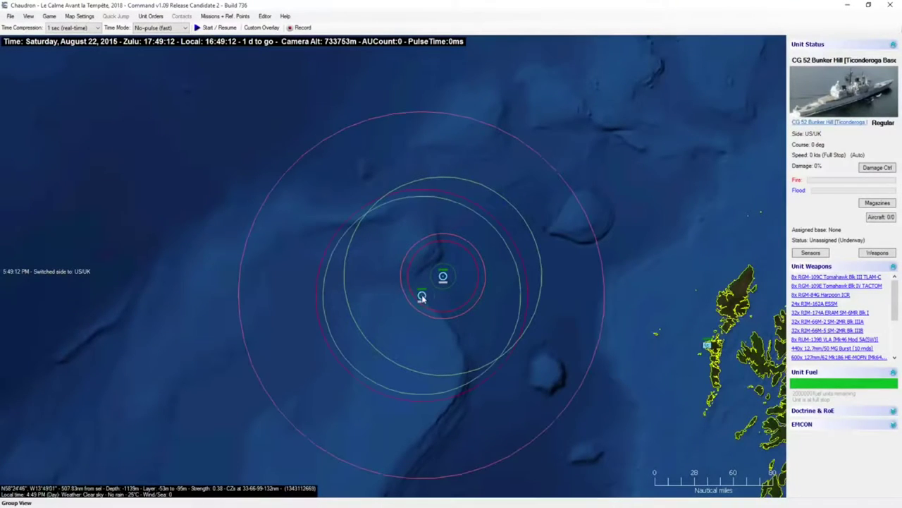
Step: Copy the F 230 Norfolk frigate near Stavanger and place the copy in the Moray Firth off northeast Scotland
{"action": "scroll", "coordinate": [423, 299], "scroll_direction": "down", "scroll_amount": 2}
{"action": "scroll", "coordinate": [503, 286], "scroll_direction": "up", "scroll_amount": 1}
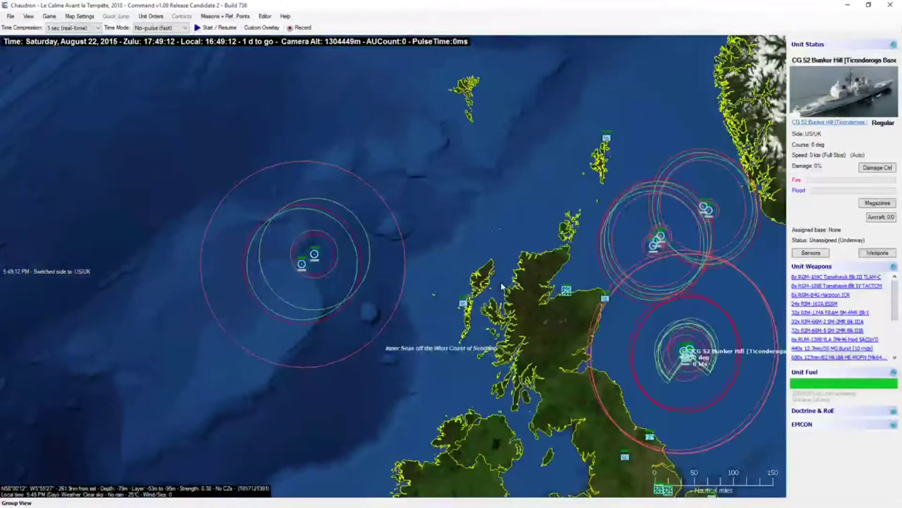
{"action": "scroll", "coordinate": [502, 286], "scroll_direction": "down", "scroll_amount": 1}
{"action": "right_click", "coordinate": [581, 295]}
{"action": "scroll", "coordinate": [544, 276], "scroll_direction": "down", "scroll_amount": 1}
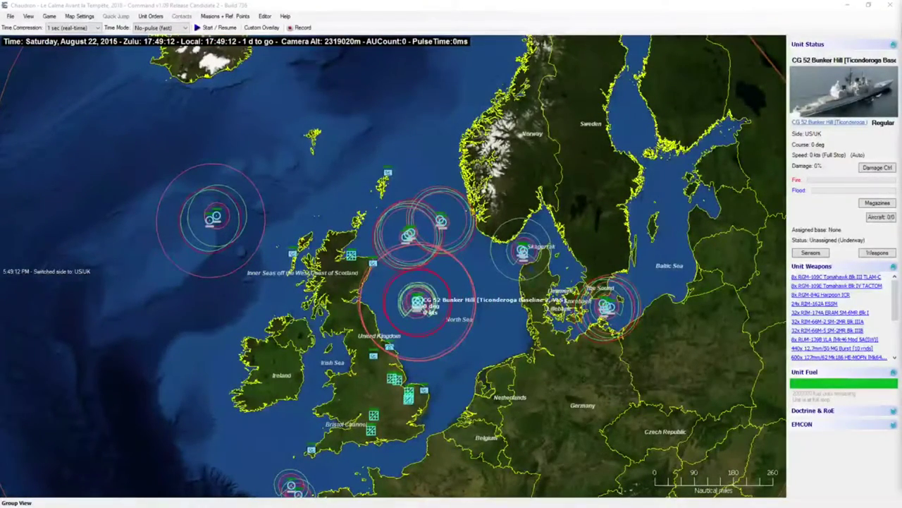
{"action": "right_click", "coordinate": [375, 246]}
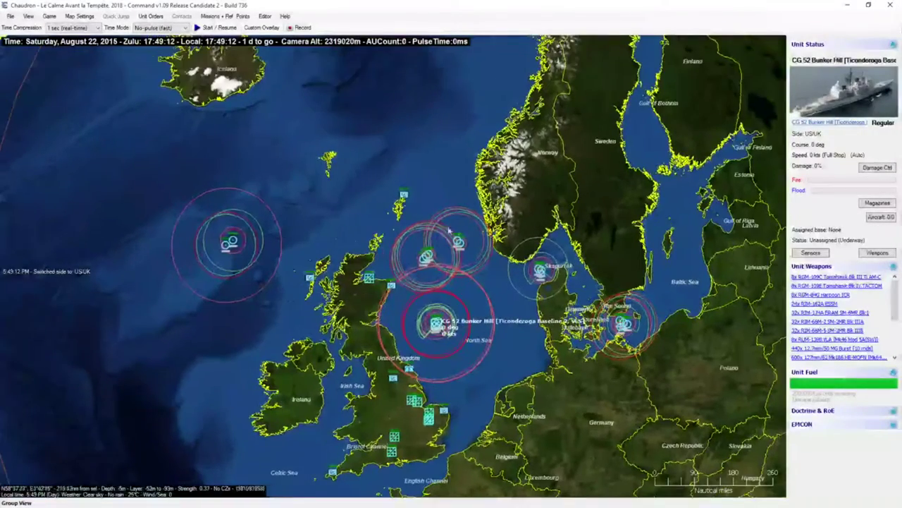
{"action": "scroll", "coordinate": [469, 244], "scroll_direction": "up", "scroll_amount": 2}
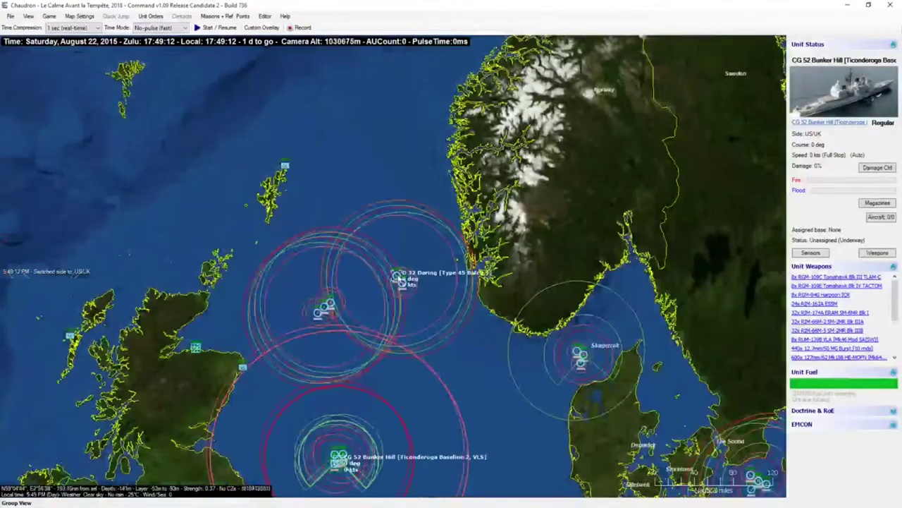
{"action": "left_click", "coordinate": [399, 278]}
{"action": "left_click", "coordinate": [400, 280]}
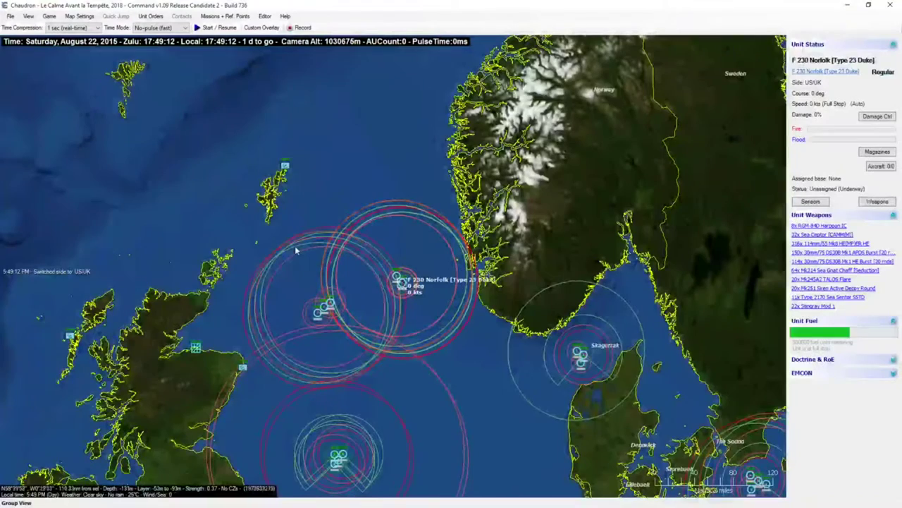
{"action": "key", "text": "c"}
{"action": "scroll", "coordinate": [226, 328], "scroll_direction": "up", "scroll_amount": 1}
{"action": "scroll", "coordinate": [368, 297], "scroll_direction": "up", "scroll_amount": 1}
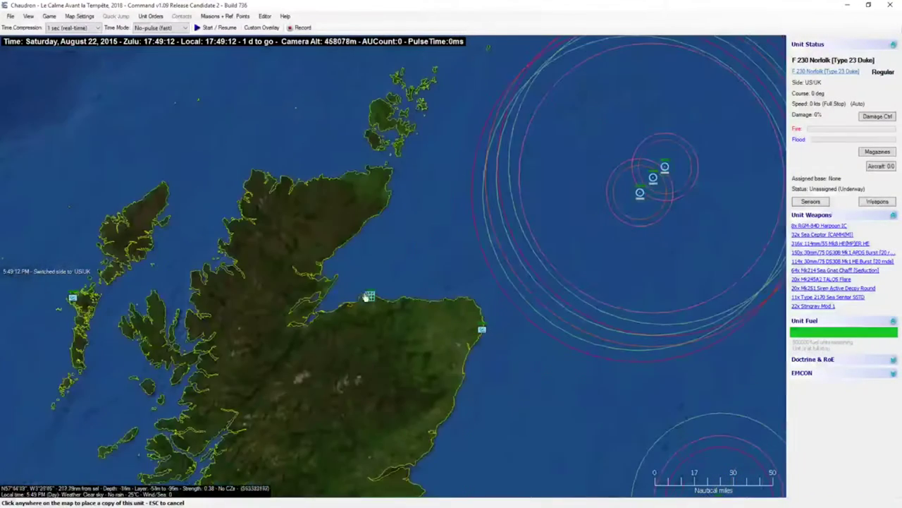
{"action": "left_click", "coordinate": [417, 230]}
Step: Copy the F 230 Norfolk in the Moray Firth and place the second frigate just southeast of it
{"action": "scroll", "coordinate": [412, 227], "scroll_direction": "up", "scroll_amount": 1}
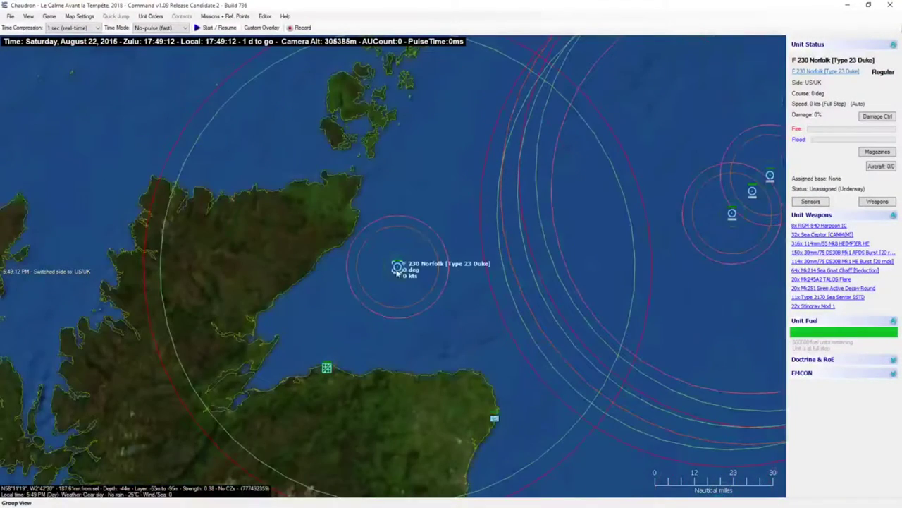
{"action": "scroll", "coordinate": [409, 282], "scroll_direction": "up", "scroll_amount": 1}
{"action": "left_click", "coordinate": [411, 294]}
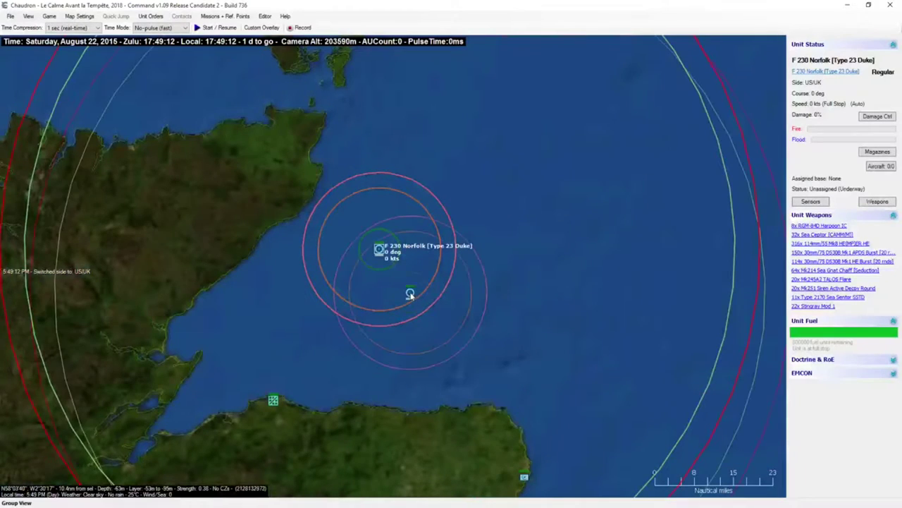
Step: Check which ships make up the D 32 Daring group in the northern North Sea east of the Moray Firth
{"action": "scroll", "coordinate": [472, 264], "scroll_direction": "down", "scroll_amount": 1}
{"action": "right_click", "coordinate": [691, 212]}
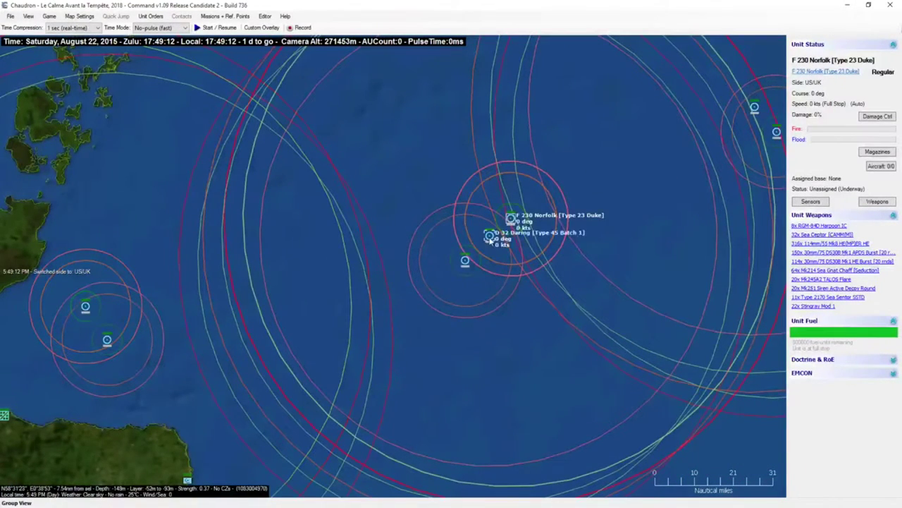
{"action": "left_click", "coordinate": [489, 237]}
{"action": "left_click", "coordinate": [465, 261]}
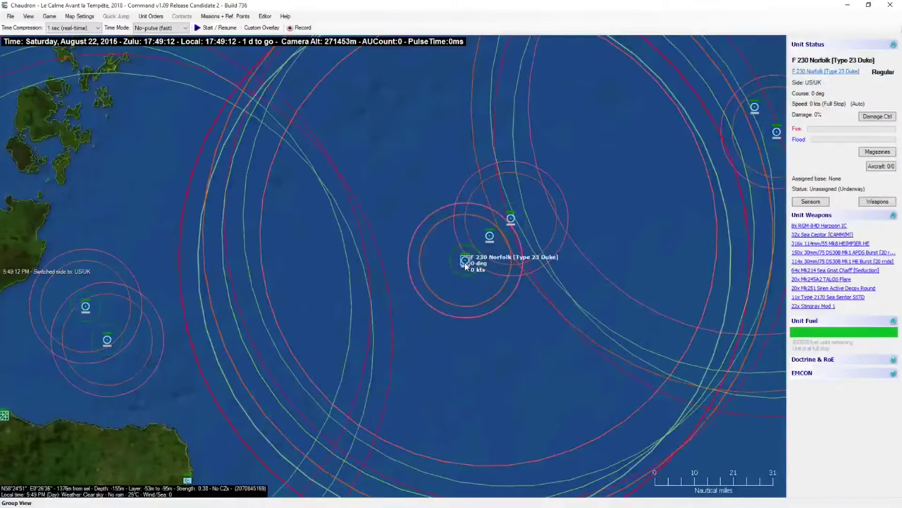
Step: Copy the F 230 Norfolk frigate in the Moray Firth and place the copy in the eastern North Sea between Britain and Denmark
{"action": "scroll", "coordinate": [175, 300], "scroll_direction": "down", "scroll_amount": 1}
{"action": "key", "text": "ctrl+c"}
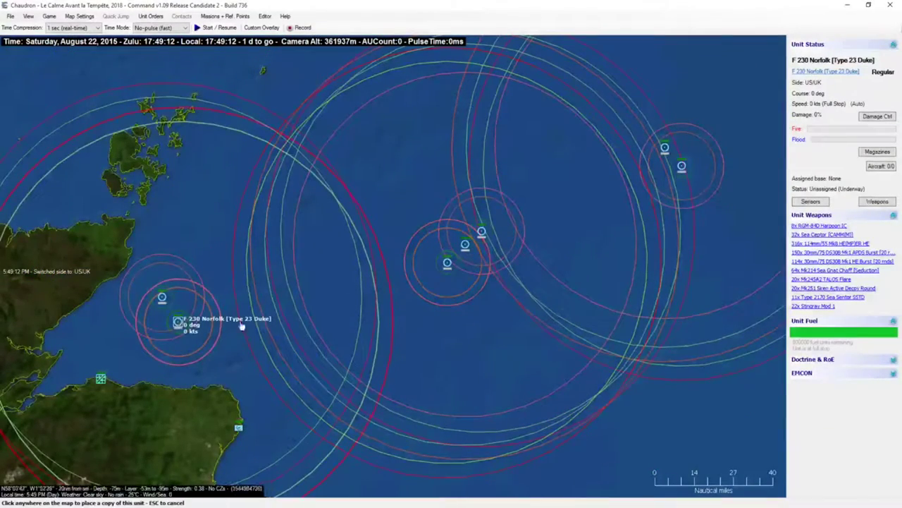
{"action": "scroll", "coordinate": [321, 303], "scroll_direction": "down", "scroll_amount": 1}
{"action": "scroll", "coordinate": [282, 185], "scroll_direction": "down", "scroll_amount": 1}
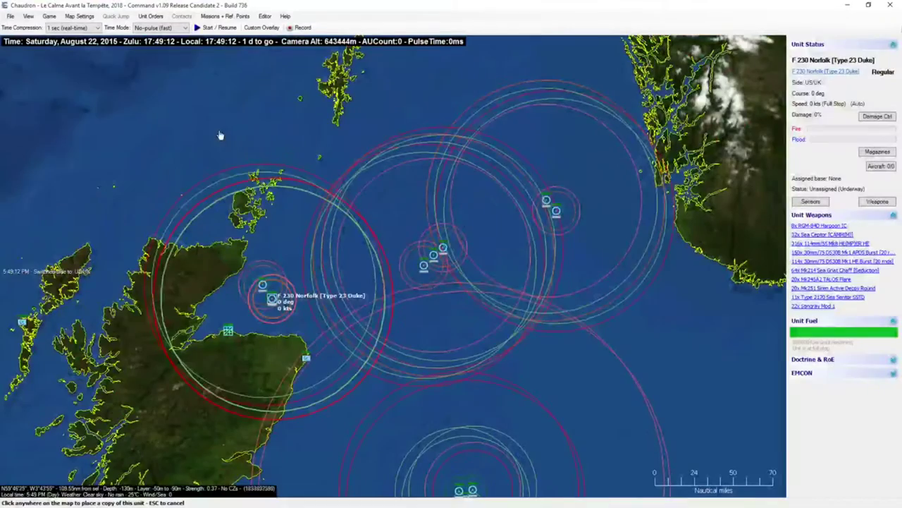
{"action": "scroll", "coordinate": [282, 155], "scroll_direction": "down", "scroll_amount": 1}
{"action": "scroll", "coordinate": [298, 182], "scroll_direction": "down", "scroll_amount": 1}
{"action": "right_click", "coordinate": [544, 363]}
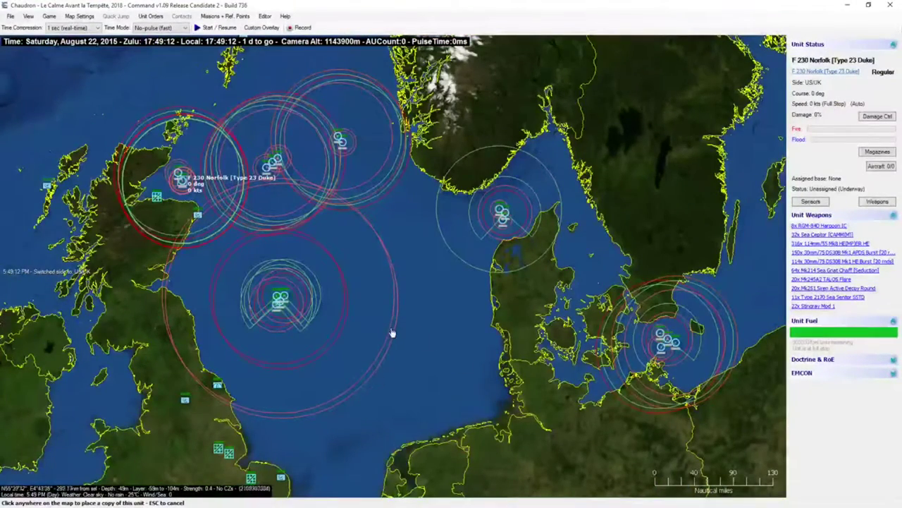
{"action": "left_click", "coordinate": [383, 273]}
Step: Copy the LCS 1 Freedom in the Skagerrak and place the copy just southwest of the F 230 Norfolk in the eastern North Sea
{"action": "left_click", "coordinate": [500, 217]}
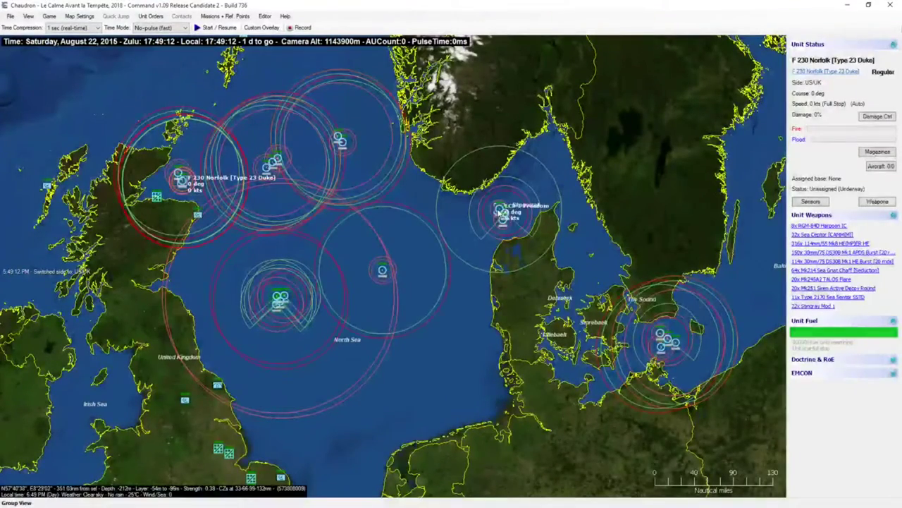
{"action": "scroll", "coordinate": [372, 277], "scroll_direction": "up", "scroll_amount": 3}
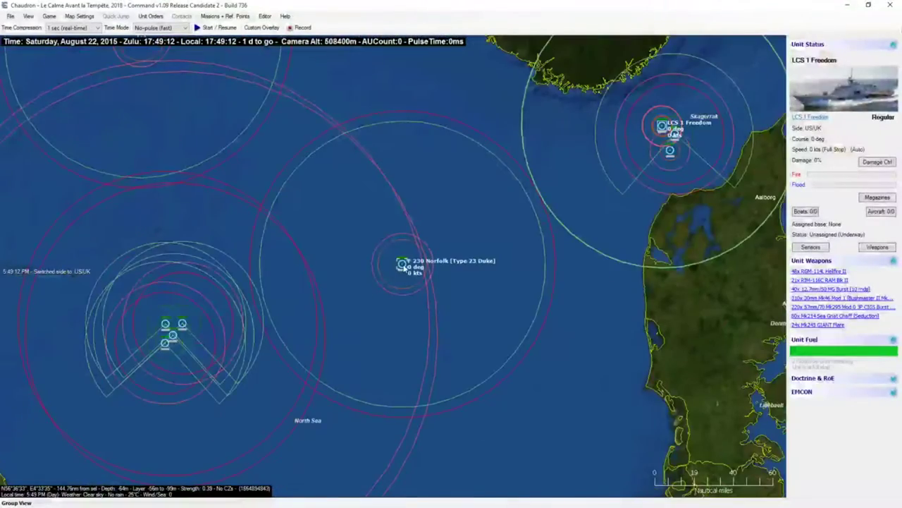
{"action": "scroll", "coordinate": [397, 260], "scroll_direction": "up", "scroll_amount": 2}
{"action": "key", "text": "c"}
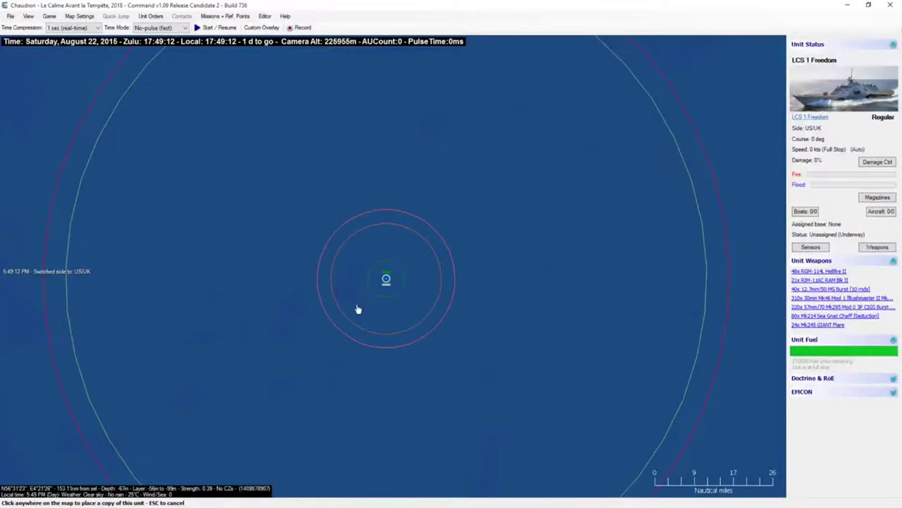
{"action": "left_click", "coordinate": [356, 310]}
Step: Review the surface group coverage from the North Sea to the Baltic and the English Channel, and check the frigate west of Denmark
{"action": "scroll", "coordinate": [413, 266], "scroll_direction": "down", "scroll_amount": 3}
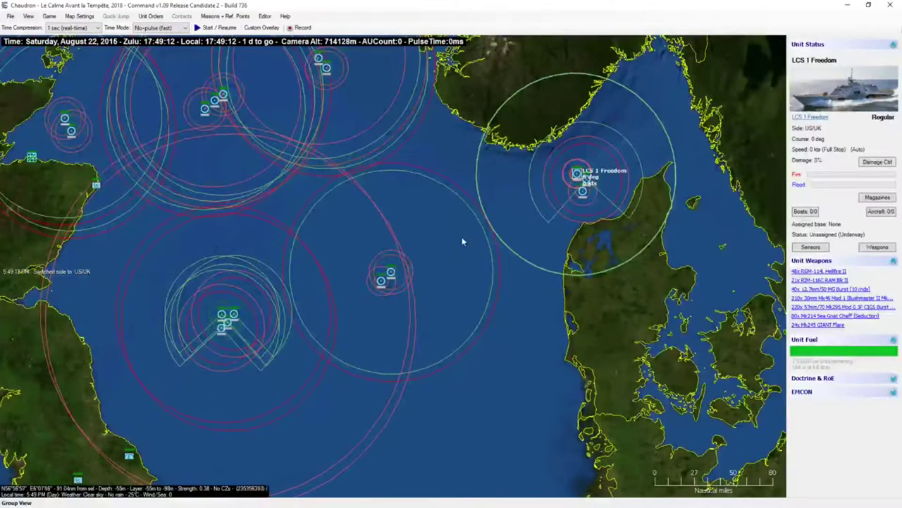
{"action": "scroll", "coordinate": [295, 279], "scroll_direction": "down", "scroll_amount": 1}
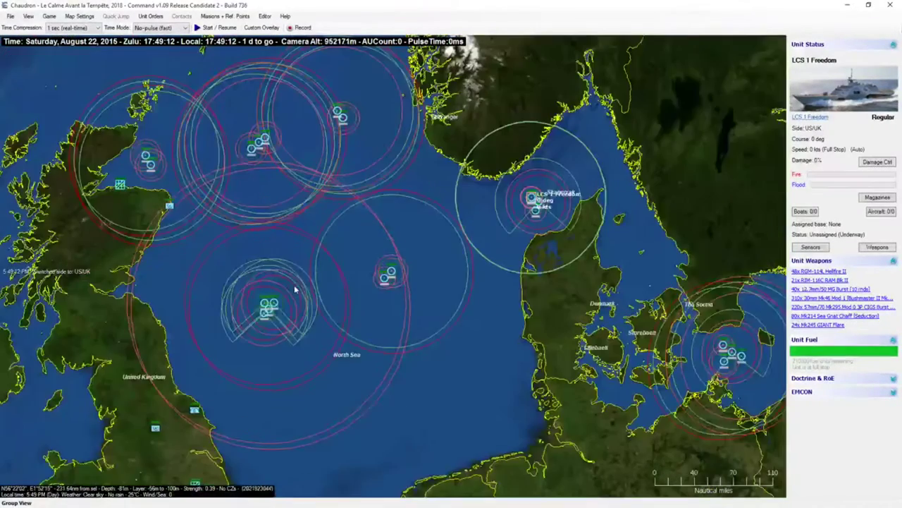
{"action": "scroll", "coordinate": [296, 286], "scroll_direction": "down", "scroll_amount": 1}
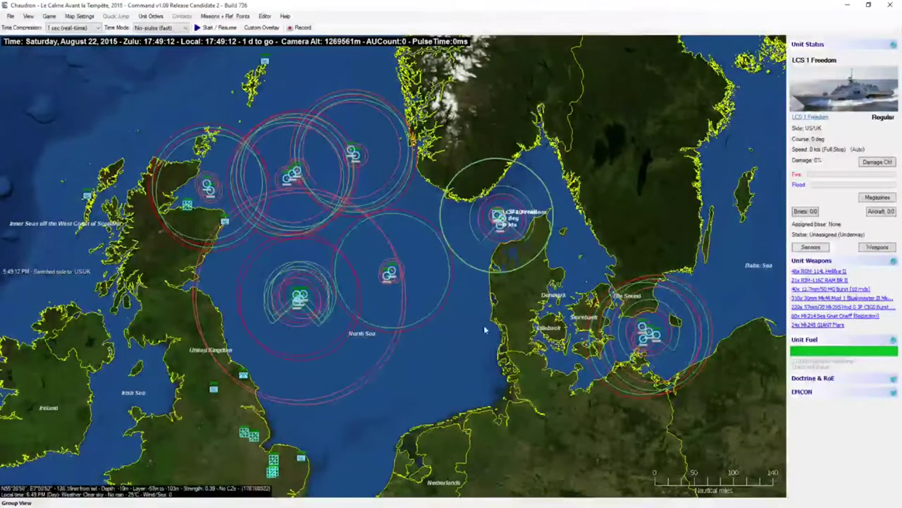
{"action": "scroll", "coordinate": [488, 300], "scroll_direction": "up", "scroll_amount": 2}
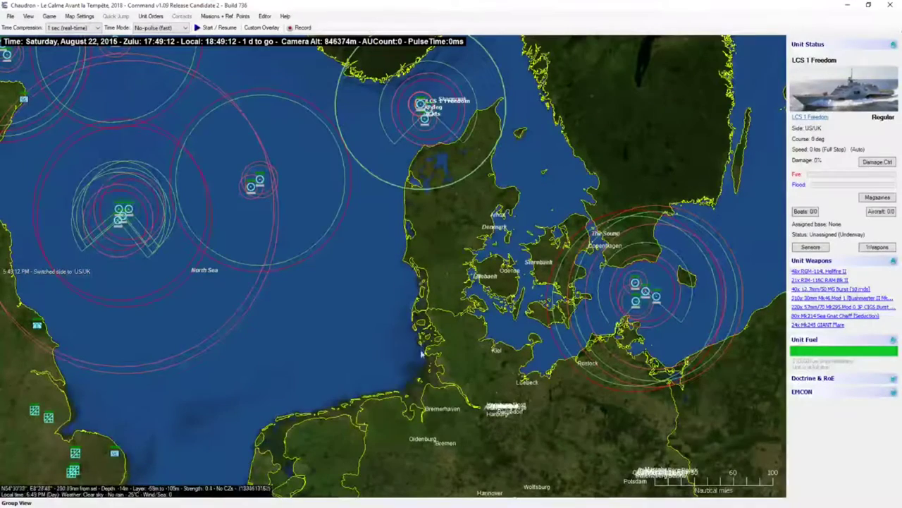
{"action": "scroll", "coordinate": [385, 244], "scroll_direction": "up", "scroll_amount": 2}
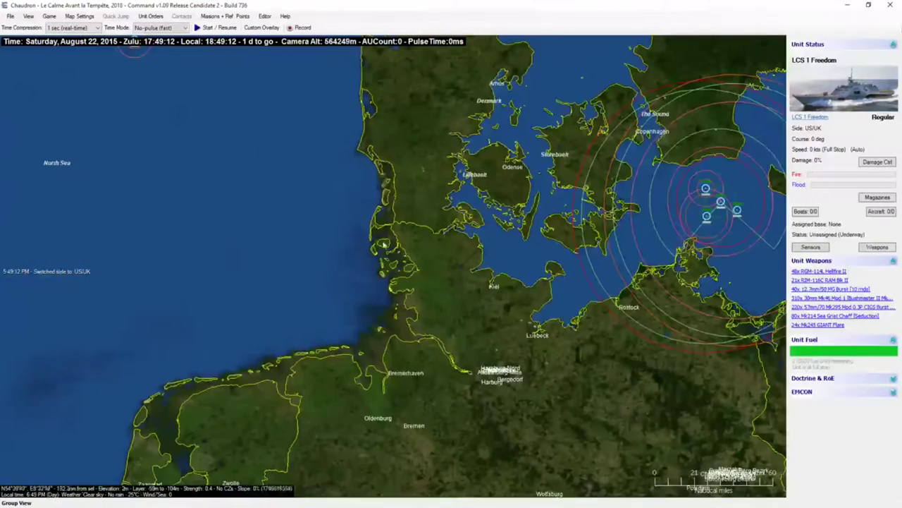
{"action": "scroll", "coordinate": [336, 163], "scroll_direction": "down", "scroll_amount": 2}
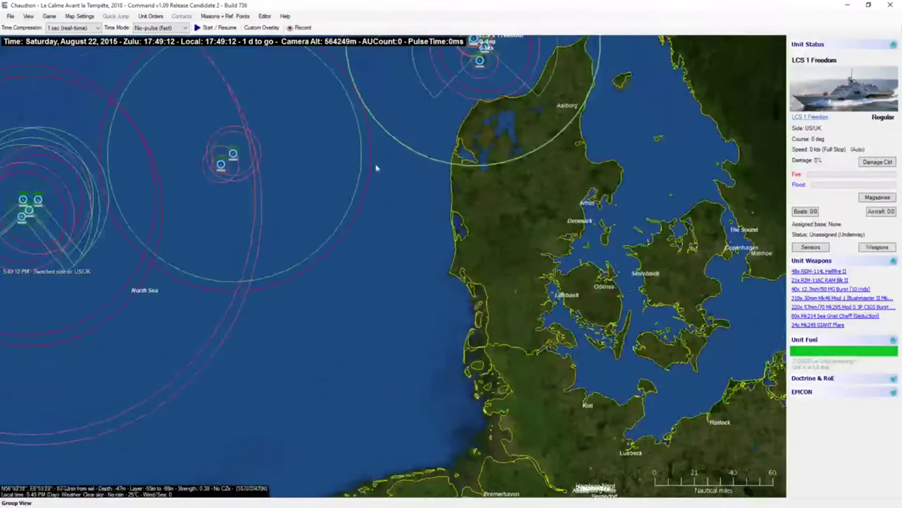
{"action": "scroll", "coordinate": [377, 169], "scroll_direction": "down", "scroll_amount": 2}
{"action": "scroll", "coordinate": [343, 167], "scroll_direction": "up", "scroll_amount": 1}
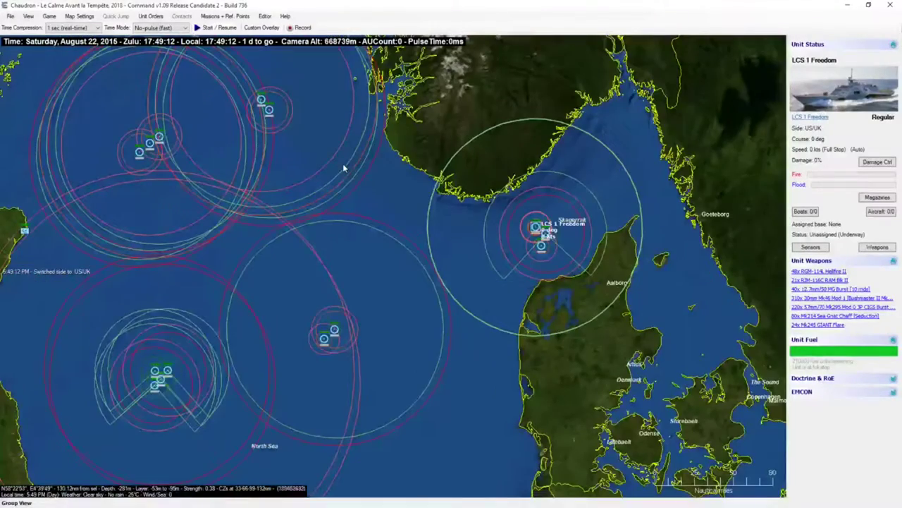
{"action": "scroll", "coordinate": [359, 205], "scroll_direction": "down", "scroll_amount": 2}
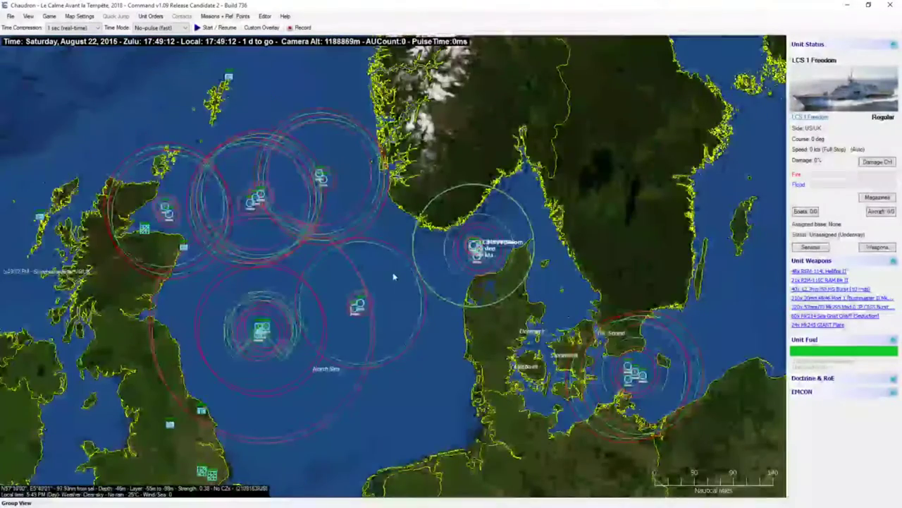
{"action": "scroll", "coordinate": [382, 297], "scroll_direction": "down", "scroll_amount": 2}
{"action": "right_click", "coordinate": [375, 333]}
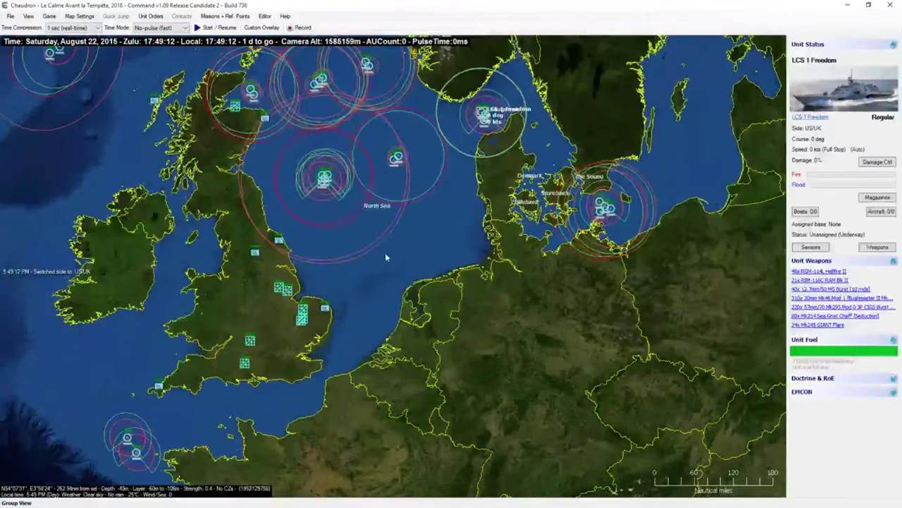
{"action": "left_click", "coordinate": [398, 159]}
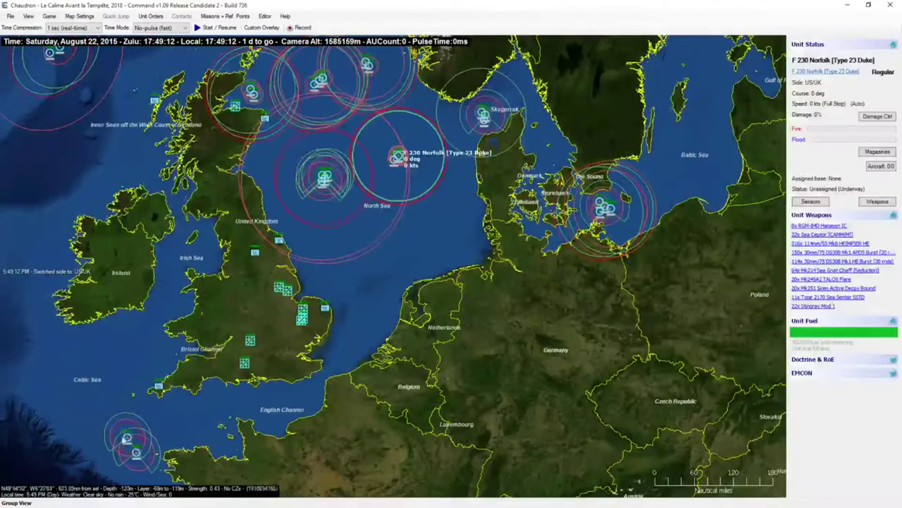
Step: Copy the northern DDG 96 Bainbridge destroyer off Brittany and place the copy in the English Channel south of Portsmouth
{"action": "left_click", "coordinate": [127, 440]}
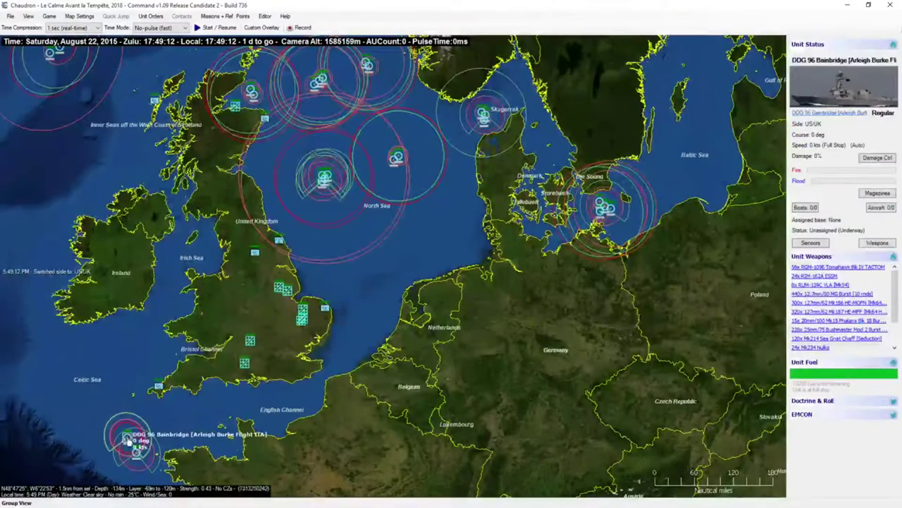
{"action": "key", "text": "c"}
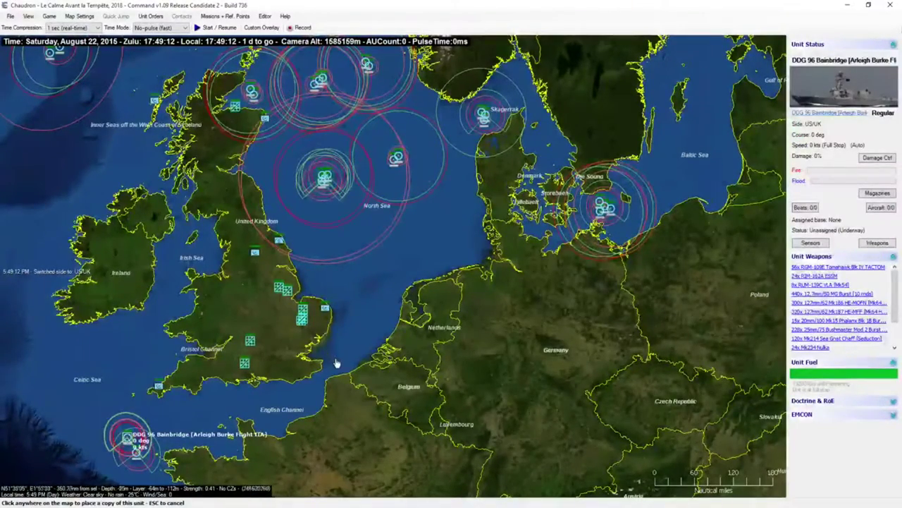
{"action": "scroll", "coordinate": [336, 361], "scroll_direction": "up", "scroll_amount": 3}
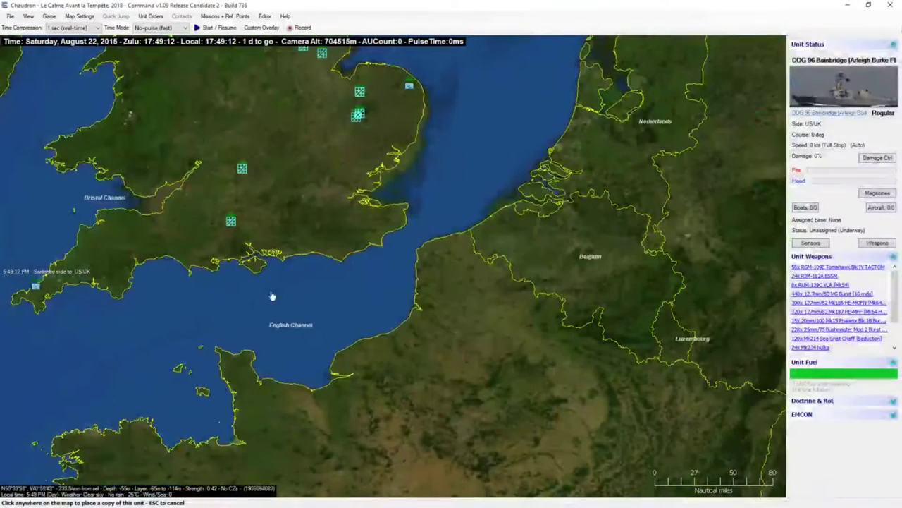
{"action": "left_click", "coordinate": [289, 294]}
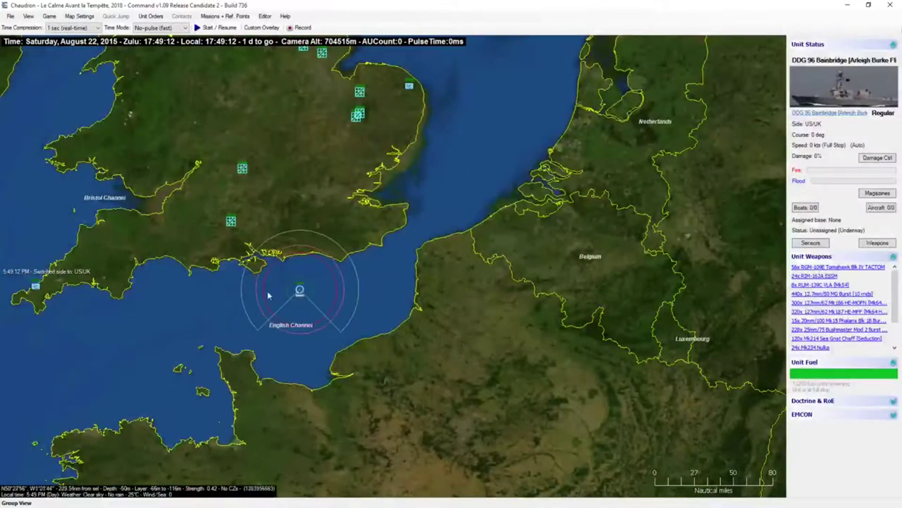
Step: Copy the southern DDG 96 Bainbridge off Brittany and place it just southeast of the destroyer in the English Channel
{"action": "scroll", "coordinate": [288, 294], "scroll_direction": "down", "scroll_amount": 2}
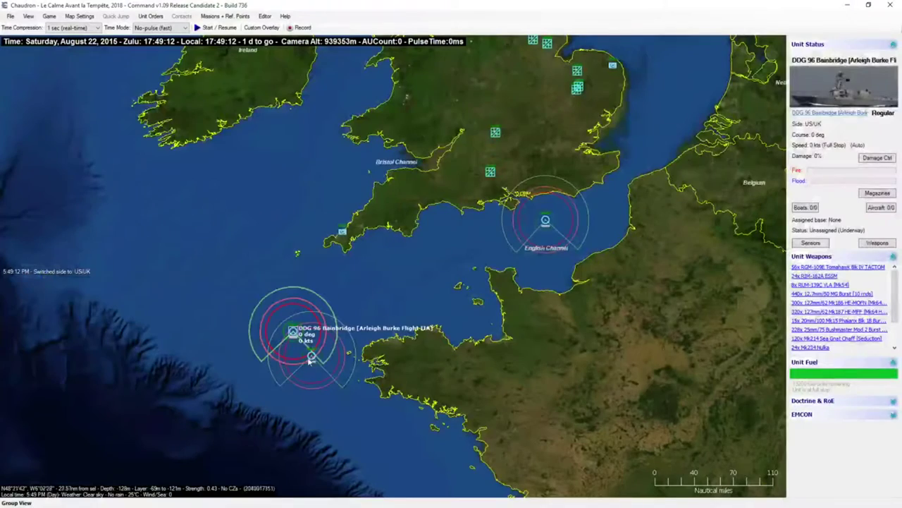
{"action": "left_click", "coordinate": [312, 356]}
{"action": "key", "text": "c"}
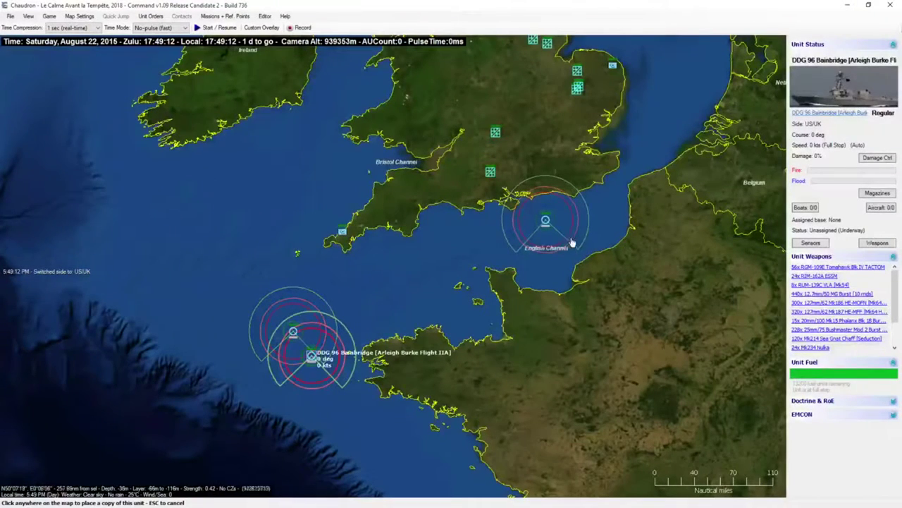
{"action": "scroll", "coordinate": [567, 241], "scroll_direction": "up", "scroll_amount": 2}
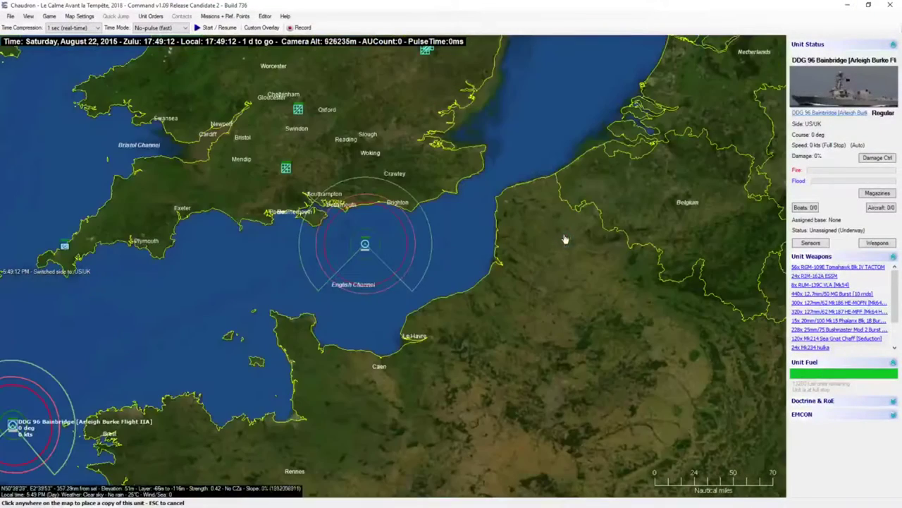
{"action": "left_click", "coordinate": [394, 275]}
Step: Copy the D 32 Daring destroyer west of Stavanger and place the copy in the English Channel, just southwest of the northern Bainbridge
{"action": "scroll", "coordinate": [395, 314], "scroll_direction": "down", "scroll_amount": 1}
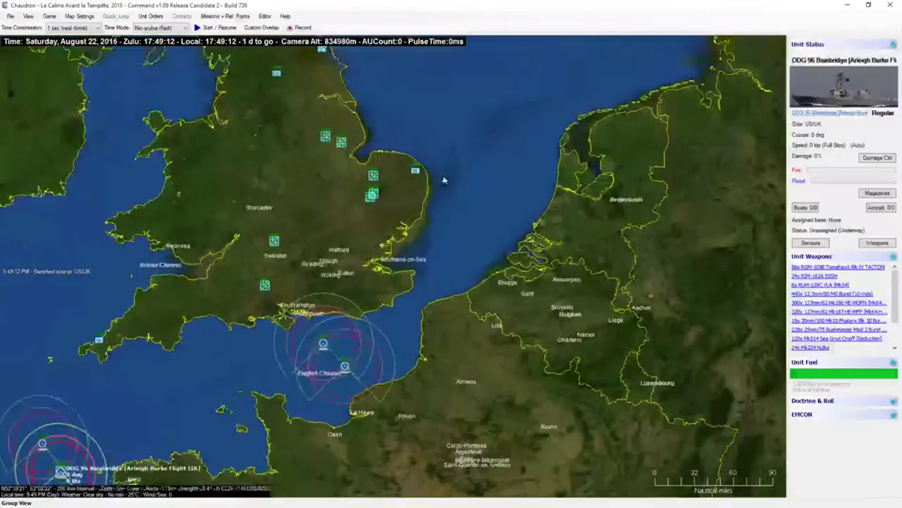
{"action": "key", "text": "Up"}
{"action": "key", "text": "Up"}
{"action": "key", "text": "Up"}
{"action": "key", "text": "Up"}
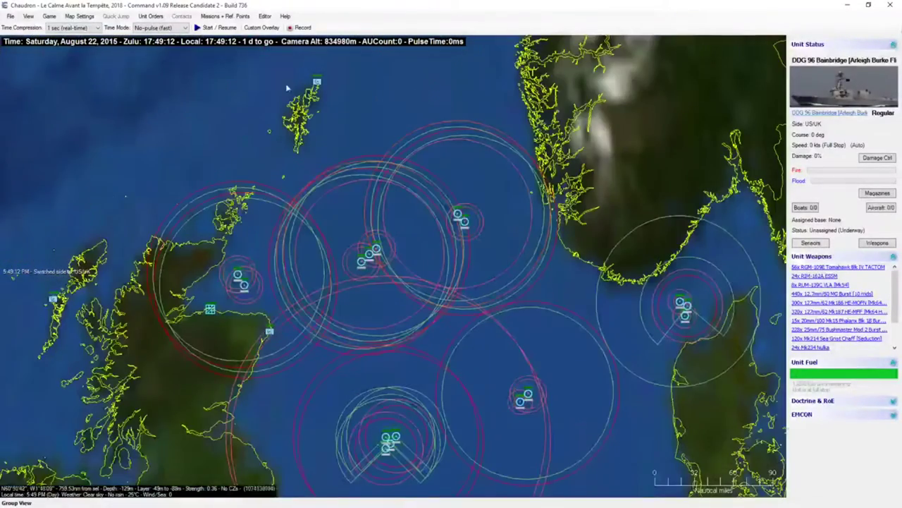
{"action": "left_click", "coordinate": [463, 220]}
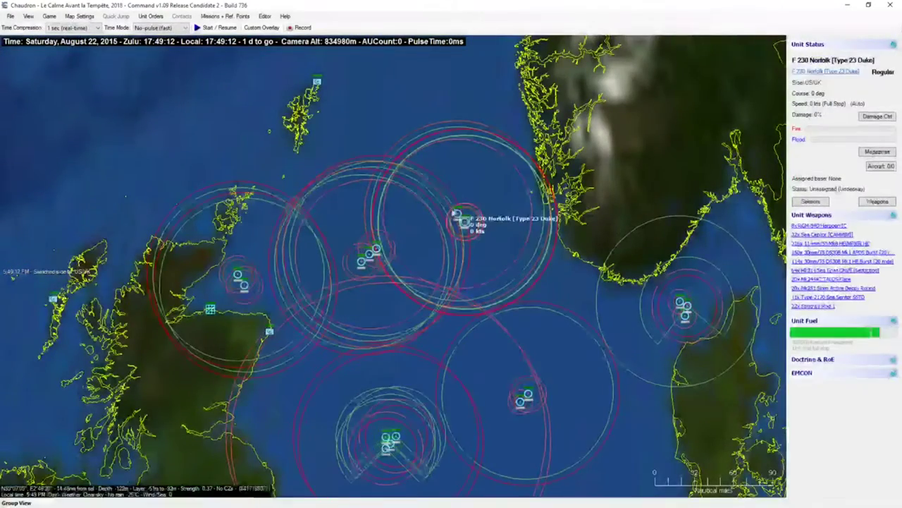
{"action": "left_click", "coordinate": [462, 218]}
{"action": "scroll", "coordinate": [437, 201], "scroll_direction": "down", "scroll_amount": 1}
{"action": "right_click", "coordinate": [378, 289]}
{"action": "right_click", "coordinate": [374, 314]}
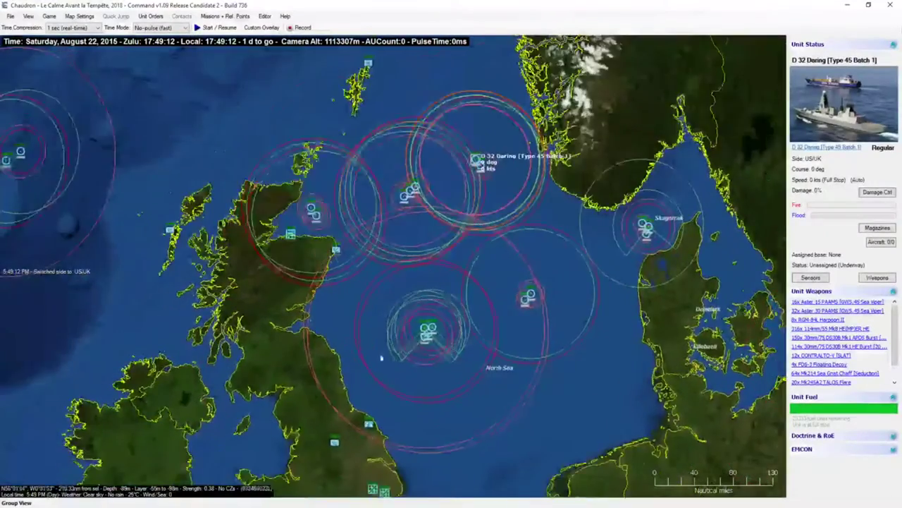
{"action": "right_click", "coordinate": [380, 358]}
{"action": "right_click", "coordinate": [384, 346]}
{"action": "right_click", "coordinate": [409, 462]}
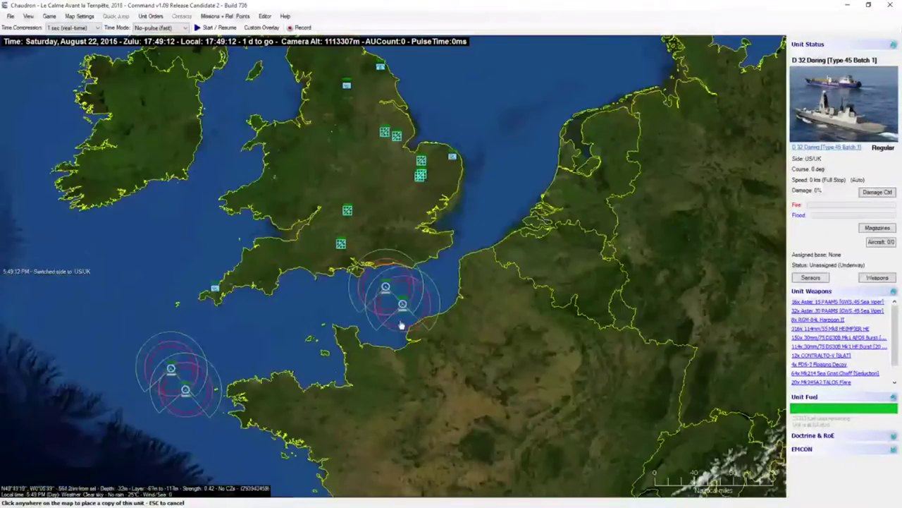
{"action": "scroll", "coordinate": [398, 321], "scroll_direction": "up", "scroll_amount": 1}
{"action": "scroll", "coordinate": [367, 266], "scroll_direction": "up", "scroll_amount": 1}
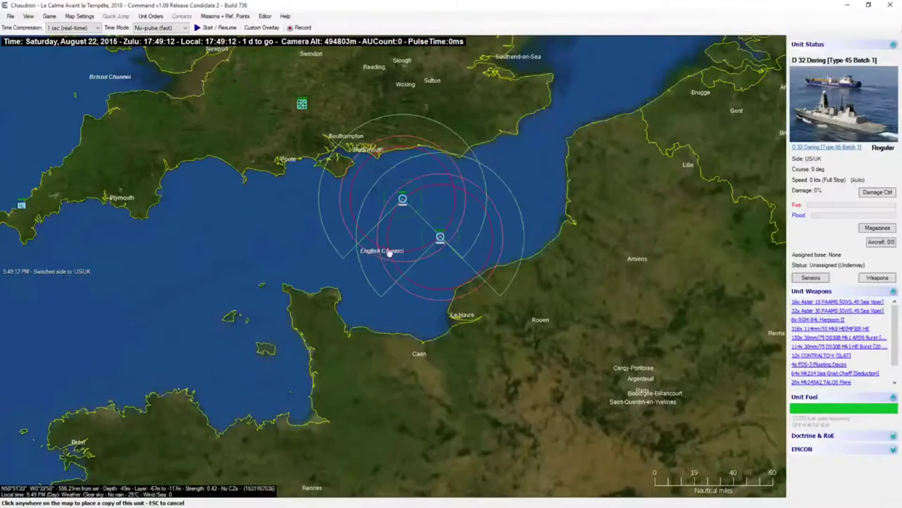
{"action": "left_click", "coordinate": [390, 244]}
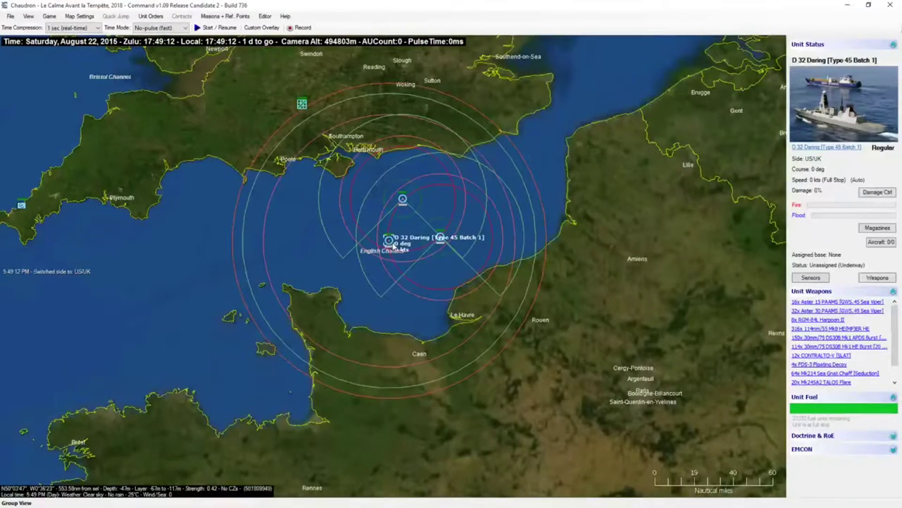
Step: Copy the DDG 96 Bainbridge from the central North Sea group and place the copy in the southern North Sea northwest of the Netherlands
{"action": "scroll", "coordinate": [392, 245], "scroll_direction": "down", "scroll_amount": 4}
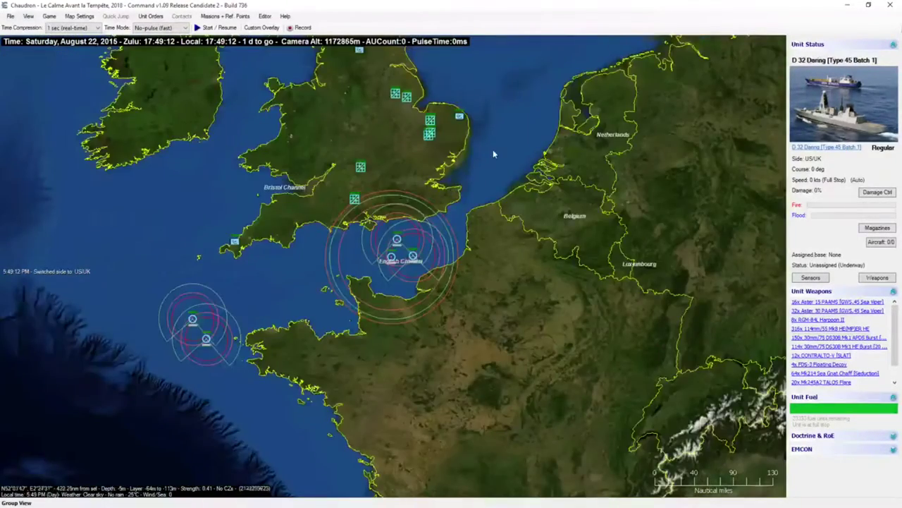
{"action": "scroll", "coordinate": [476, 128], "scroll_direction": "down", "scroll_amount": 3}
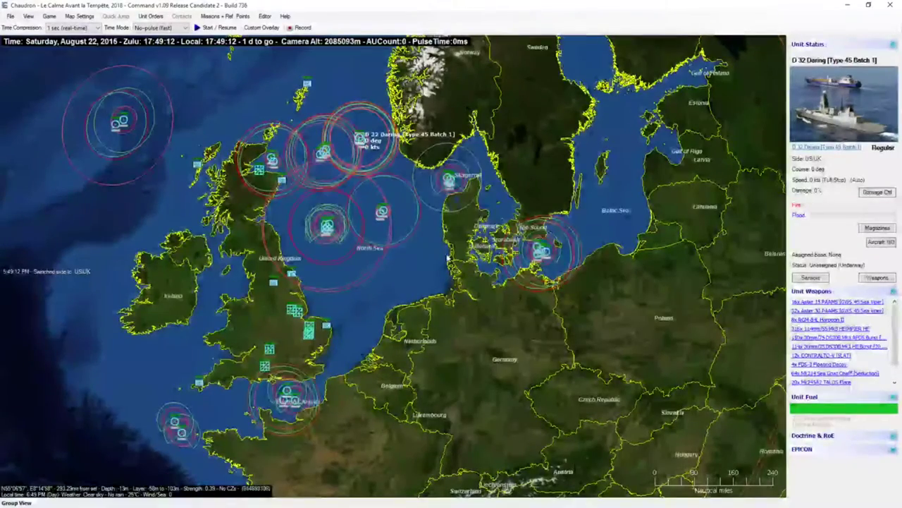
{"action": "scroll", "coordinate": [450, 258], "scroll_direction": "up", "scroll_amount": 2}
{"action": "scroll", "coordinate": [210, 232], "scroll_direction": "up", "scroll_amount": 1}
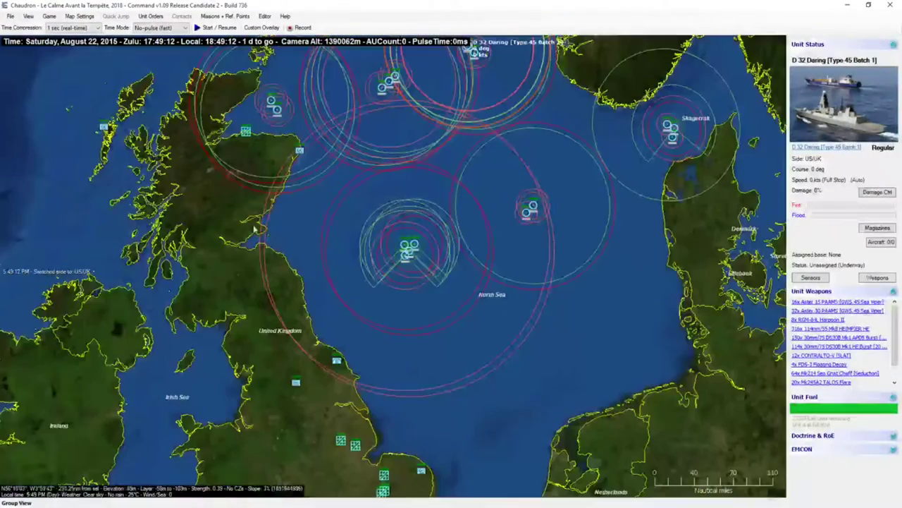
{"action": "left_click", "coordinate": [414, 244]}
{"action": "key", "text": "c"}
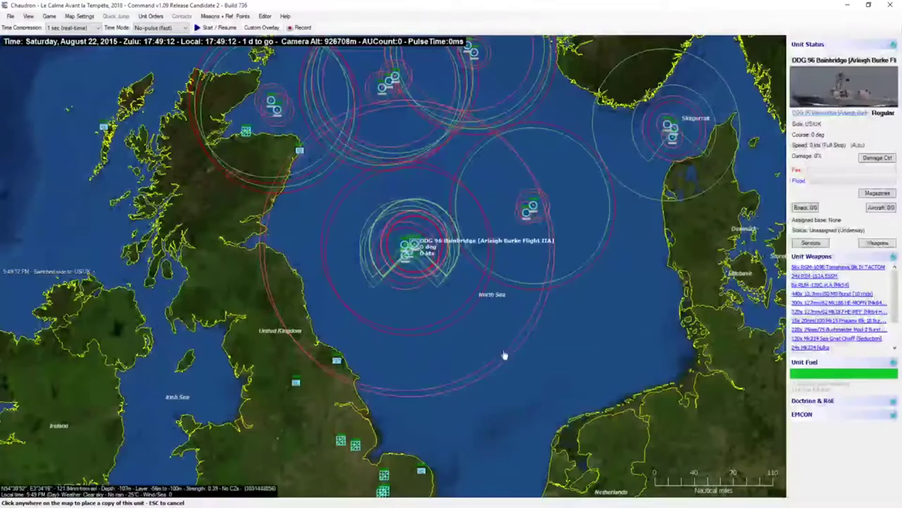
{"action": "scroll", "coordinate": [505, 370], "scroll_direction": "up", "scroll_amount": 1}
{"action": "left_click", "coordinate": [393, 311]}
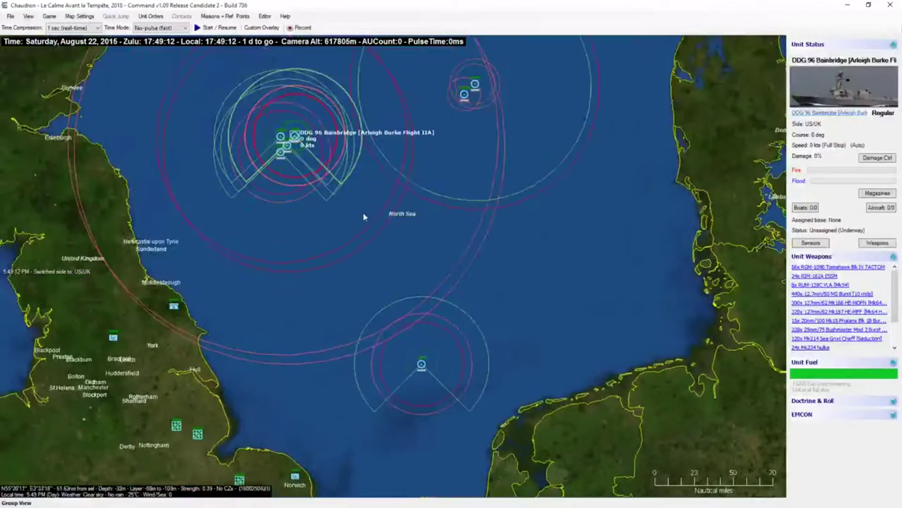
Step: Copy the F 230 Norfolk from the northern North Sea group and place two copies southwest and southeast of the Bainbridge northwest of the Netherlands
{"action": "left_click_drag", "start_coordinate": [387, 364], "coordinate": [530, 496]}
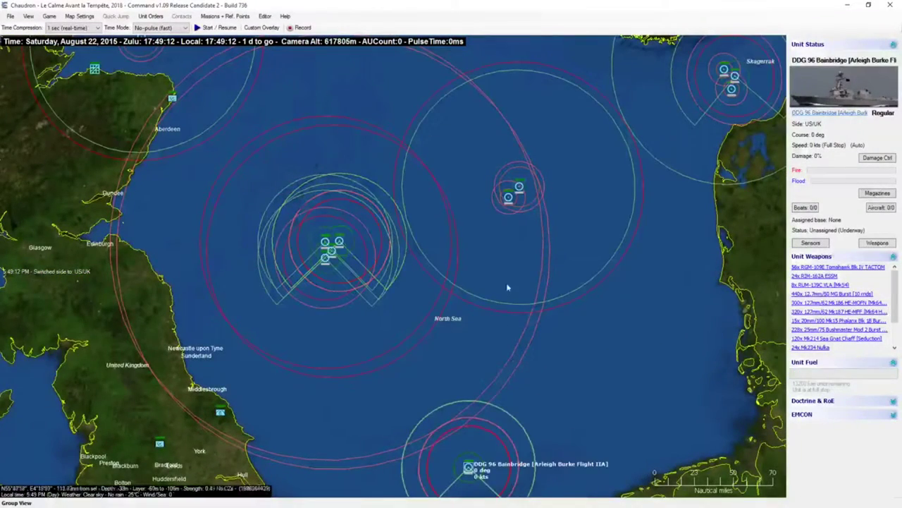
{"action": "middle_click", "coordinate": [412, 151]}
{"action": "left_click", "coordinate": [297, 109]}
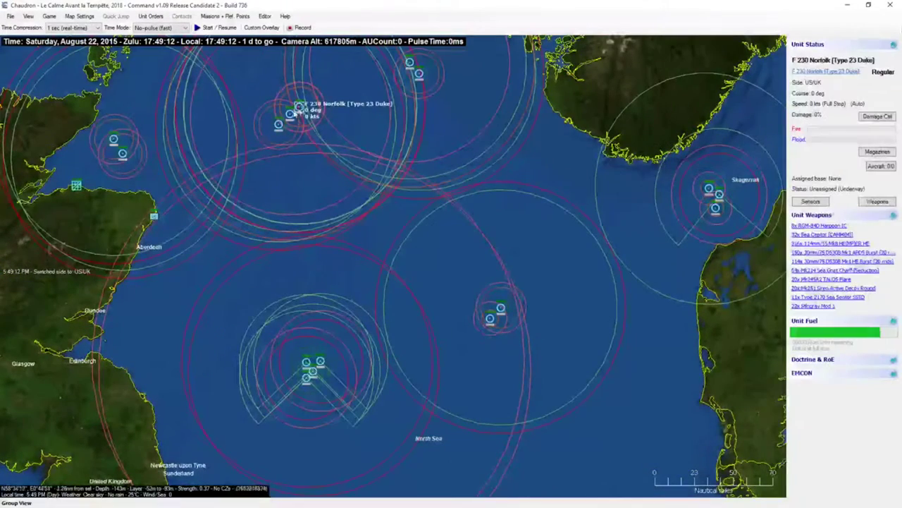
{"action": "right_click", "coordinate": [368, 378]}
{"action": "right_click", "coordinate": [367, 383]}
{"action": "scroll", "coordinate": [480, 376], "scroll_direction": "up", "scroll_amount": 1}
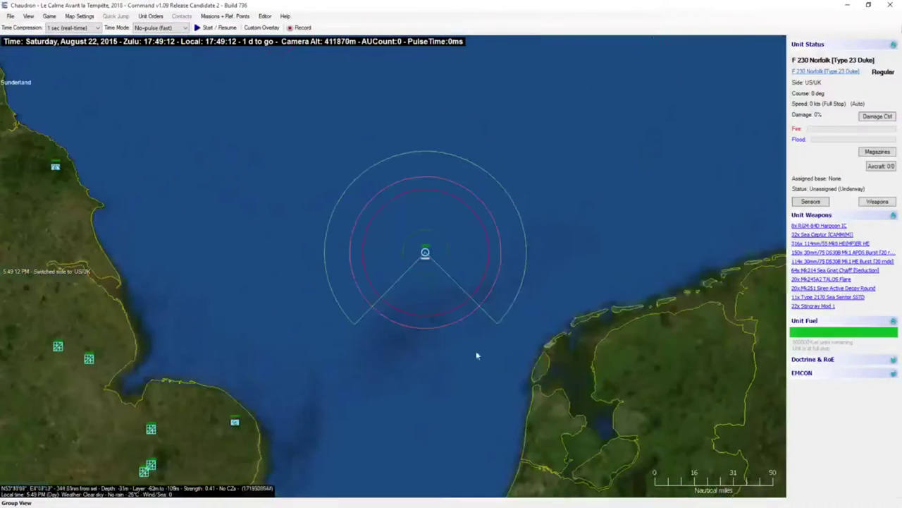
{"action": "left_click", "coordinate": [394, 268]}
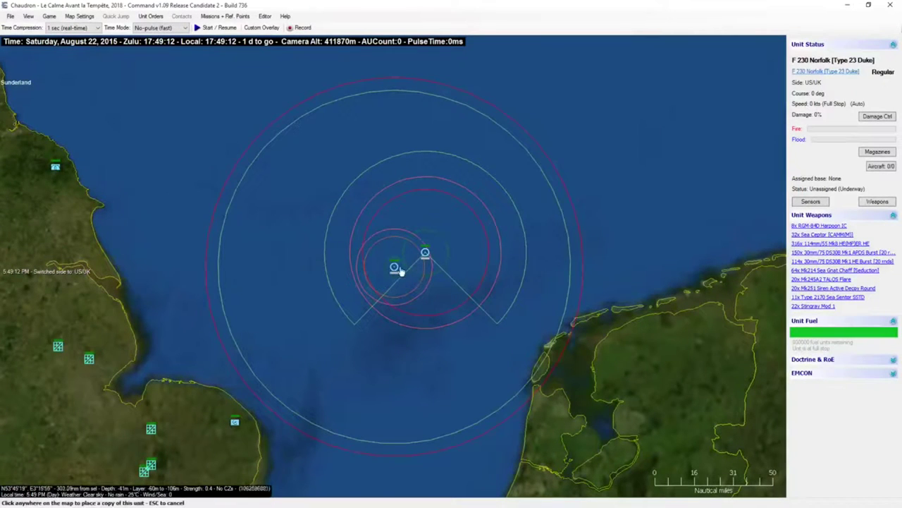
{"action": "left_click", "coordinate": [464, 276]}
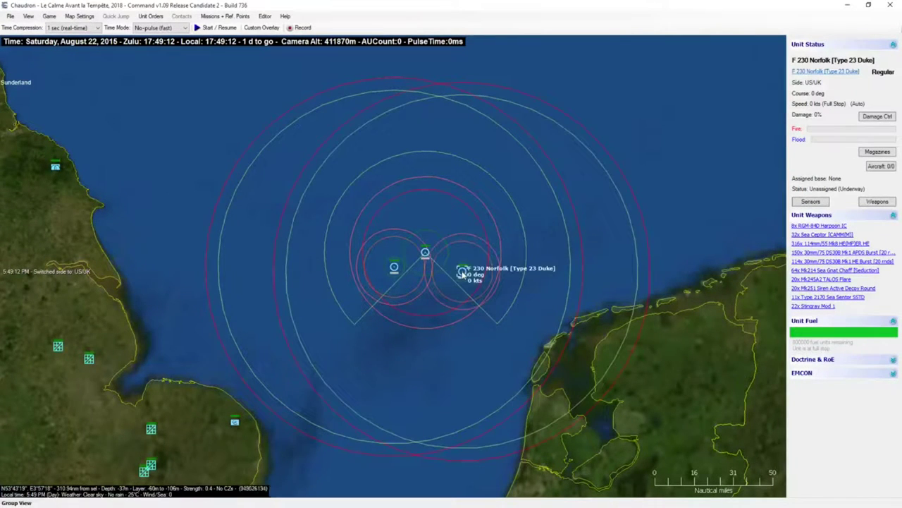
{"action": "left_click", "coordinate": [427, 253]}
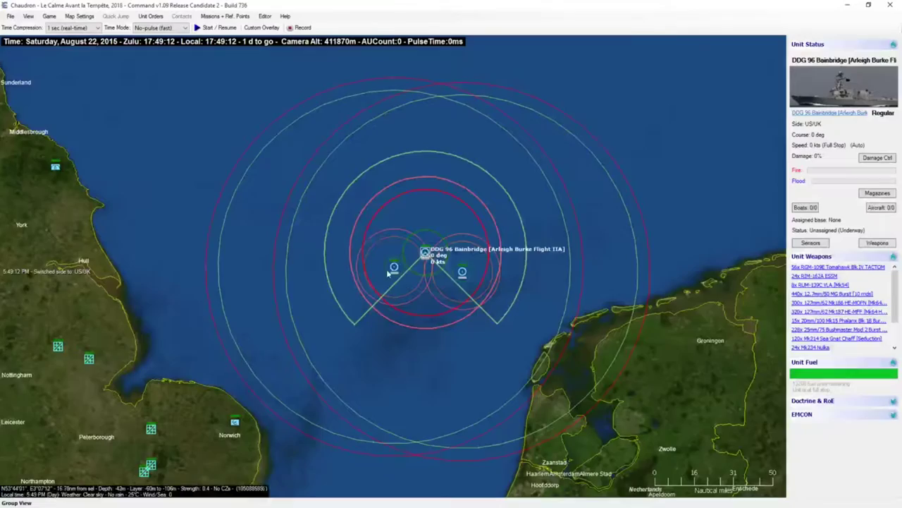
Step: Copy the F 230 Norfolk from the southwestern Baltic group and place the copy to its south, off the German coast east of Rostock
{"action": "scroll", "coordinate": [401, 271], "scroll_direction": "down", "scroll_amount": 5}
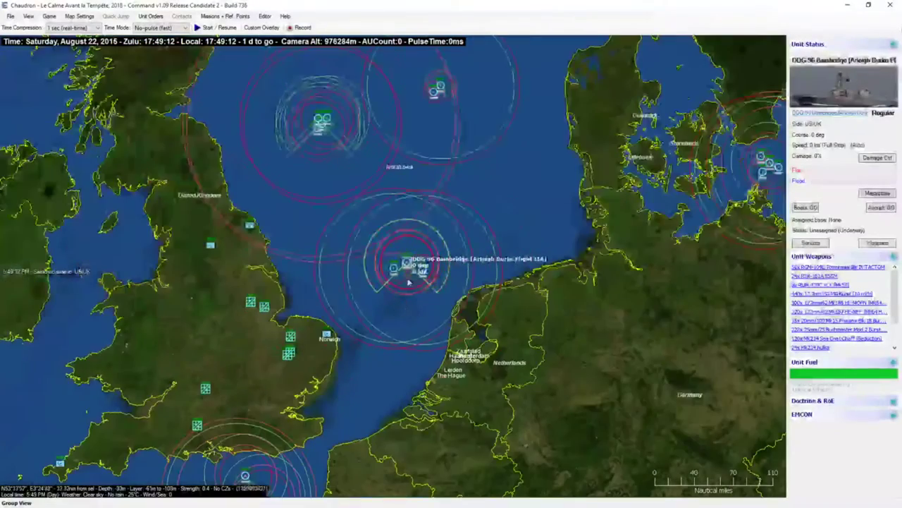
{"action": "scroll", "coordinate": [386, 304], "scroll_direction": "down", "scroll_amount": 2}
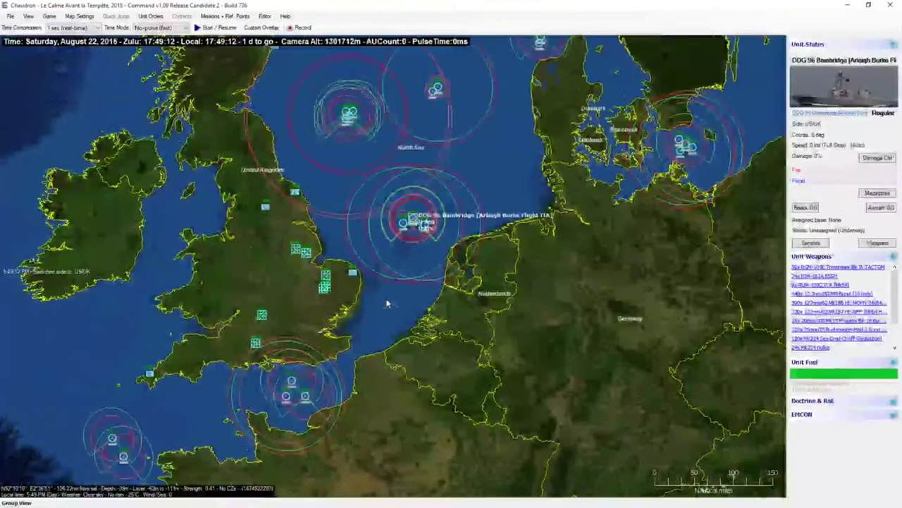
{"action": "scroll", "coordinate": [441, 203], "scroll_direction": "down", "scroll_amount": 2}
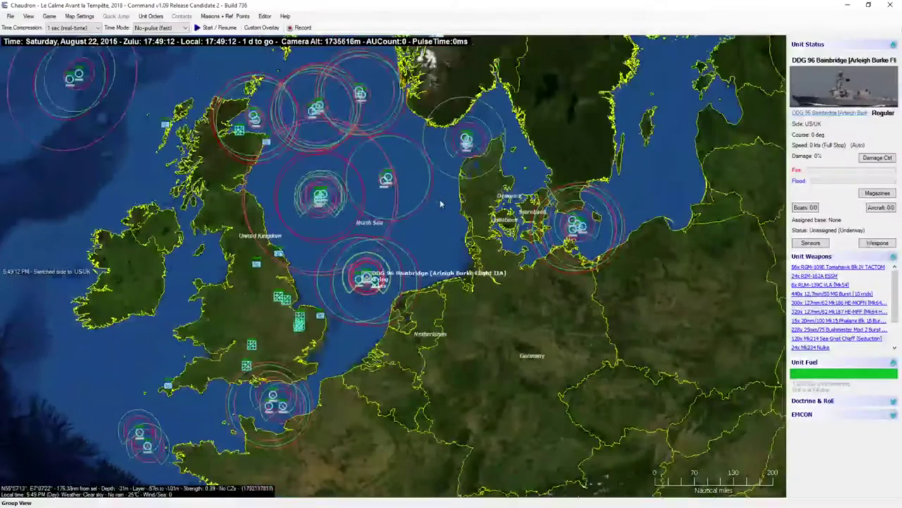
{"action": "scroll", "coordinate": [441, 204], "scroll_direction": "down", "scroll_amount": 1}
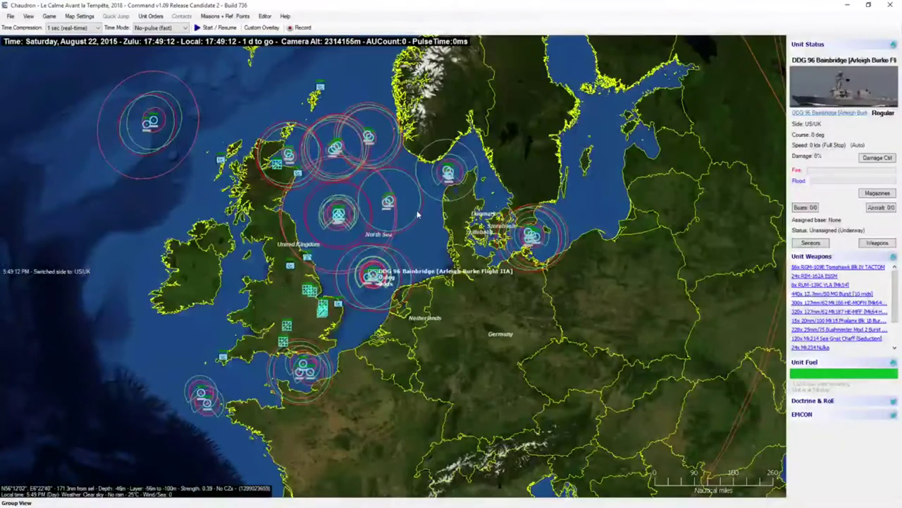
{"action": "scroll", "coordinate": [417, 214], "scroll_direction": "up", "scroll_amount": 1}
{"action": "scroll", "coordinate": [421, 321], "scroll_direction": "up", "scroll_amount": 1}
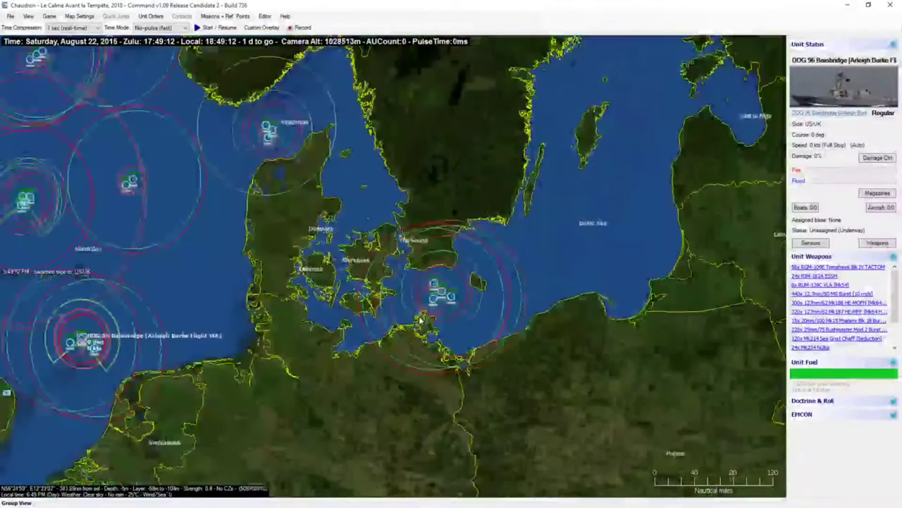
{"action": "scroll", "coordinate": [461, 315], "scroll_direction": "up", "scroll_amount": 1}
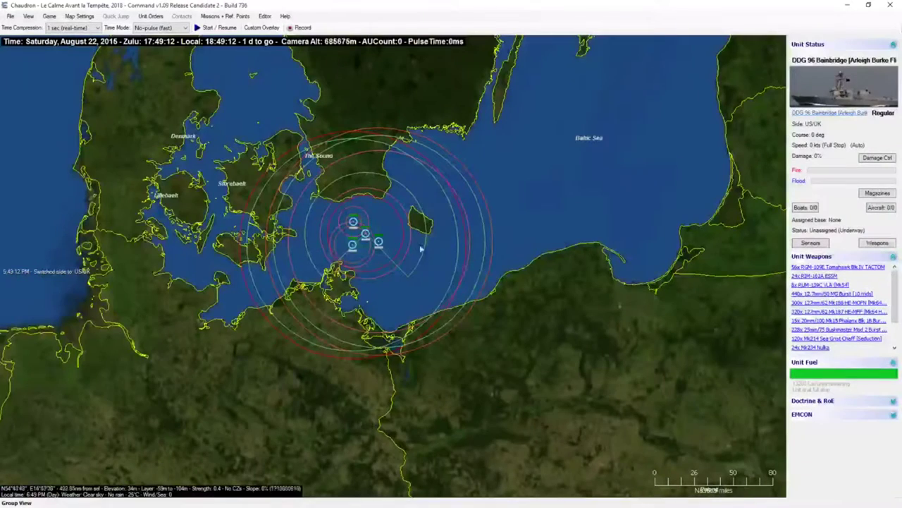
{"action": "left_click", "coordinate": [379, 242]}
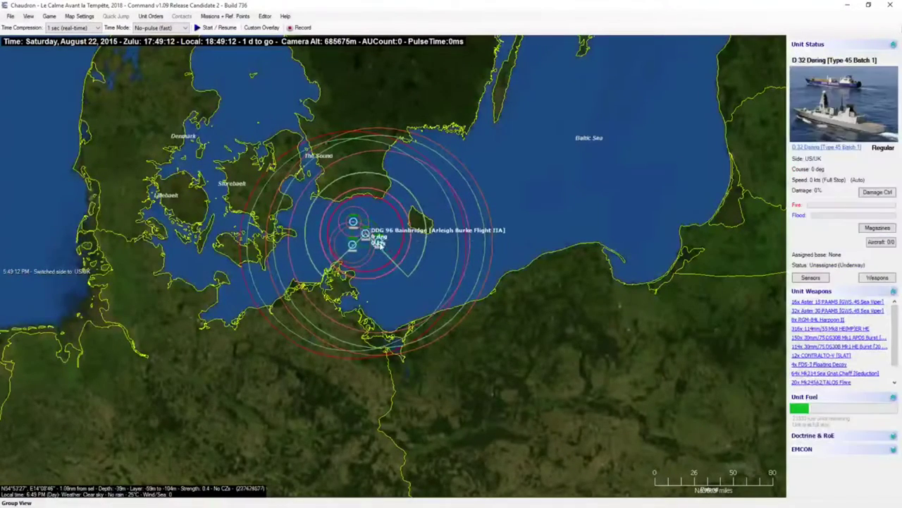
{"action": "scroll", "coordinate": [381, 225], "scroll_direction": "up", "scroll_amount": 1}
{"action": "left_click", "coordinate": [344, 261]}
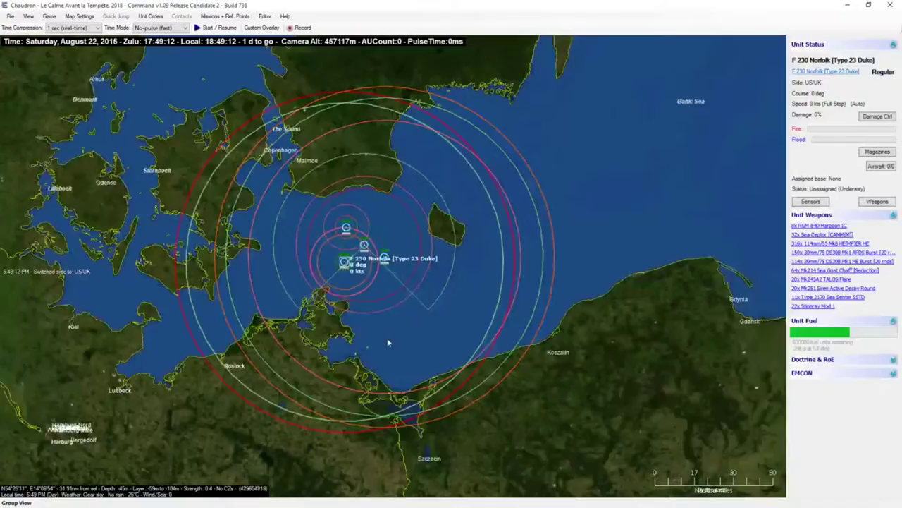
{"action": "scroll", "coordinate": [382, 328], "scroll_direction": "up", "scroll_amount": 1}
{"action": "scroll", "coordinate": [382, 296], "scroll_direction": "up", "scroll_amount": 1}
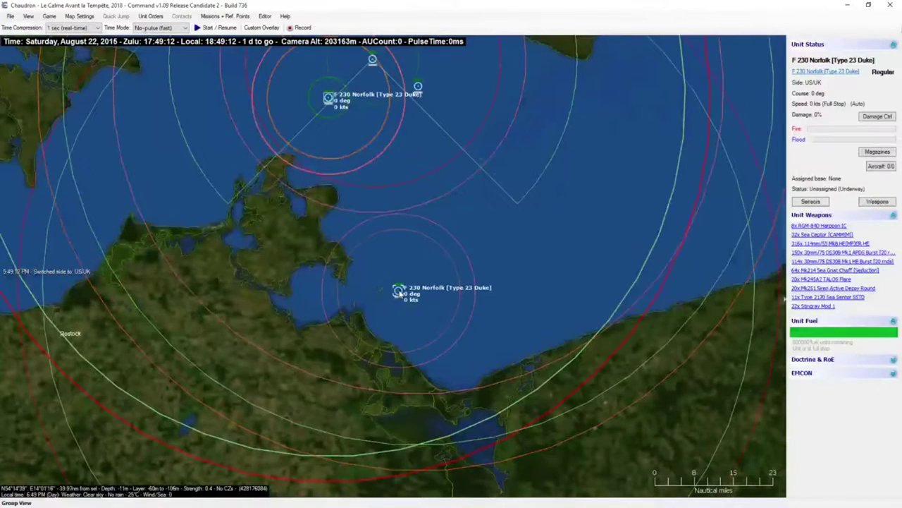
Step: Copy the LCS 1 Freedom from the Baltic group and place two copies northwest and northeast of the southern F 230 Norfolk
{"action": "middle_click", "coordinate": [356, 143]}
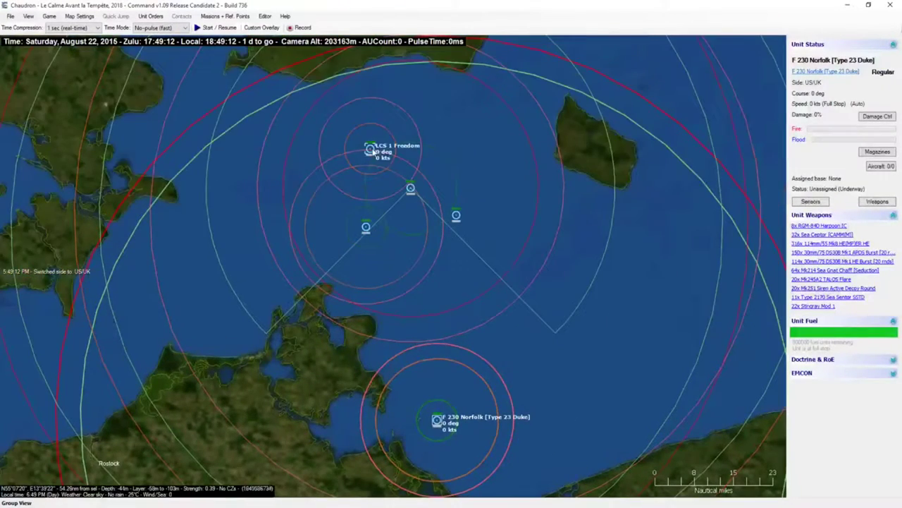
{"action": "left_click", "coordinate": [372, 151]}
{"action": "key", "text": "ctrl+c"}
{"action": "left_click", "coordinate": [415, 406]}
{"action": "left_click", "coordinate": [454, 402]}
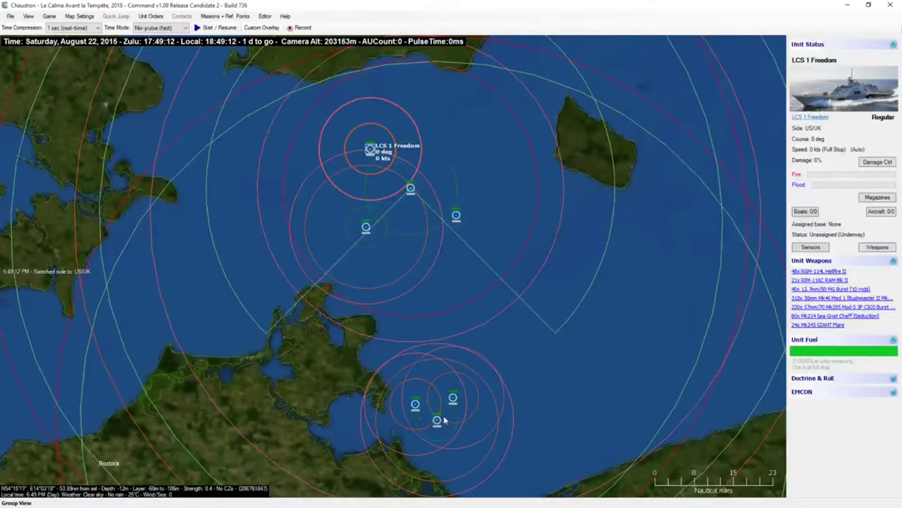
{"action": "left_click", "coordinate": [437, 420]}
Step: Copy the LCS 1 Freedom from the Skagerrak group and place the copy in the Kattegat, northeast of Arhus
{"action": "scroll", "coordinate": [435, 295], "scroll_direction": "down", "scroll_amount": 1}
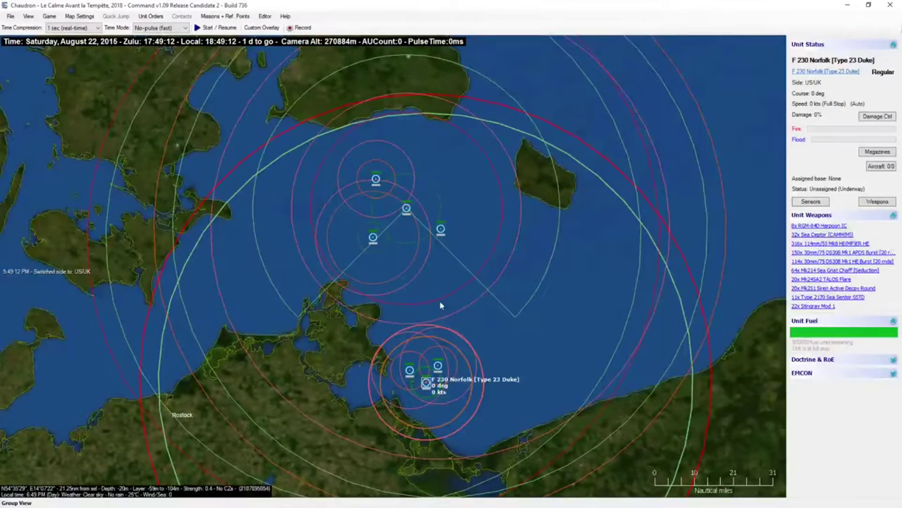
{"action": "scroll", "coordinate": [441, 306], "scroll_direction": "down", "scroll_amount": 5}
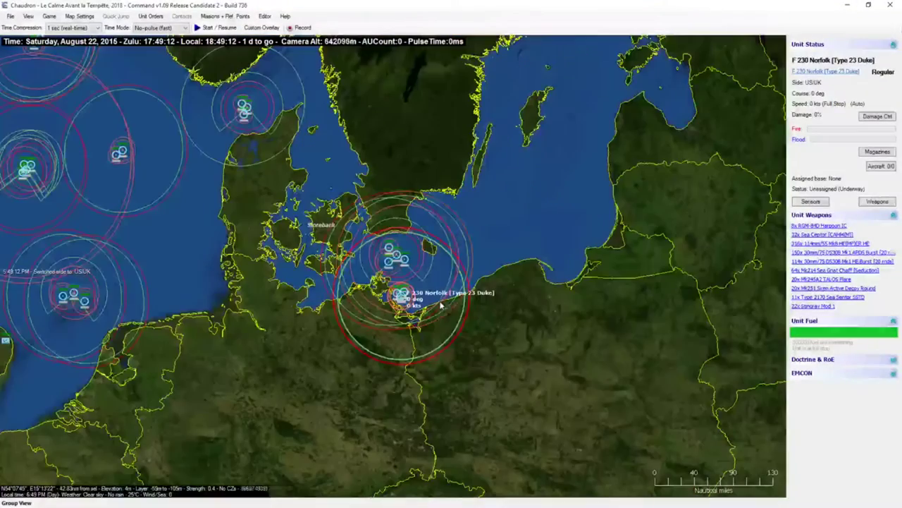
{"action": "scroll", "coordinate": [357, 185], "scroll_direction": "up", "scroll_amount": 2}
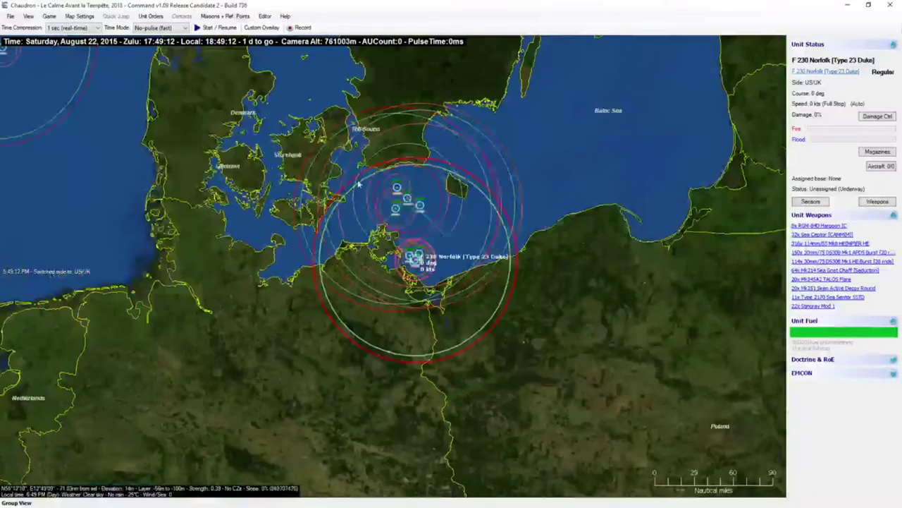
{"action": "right_click", "coordinate": [358, 183]}
{"action": "right_click", "coordinate": [358, 183]}
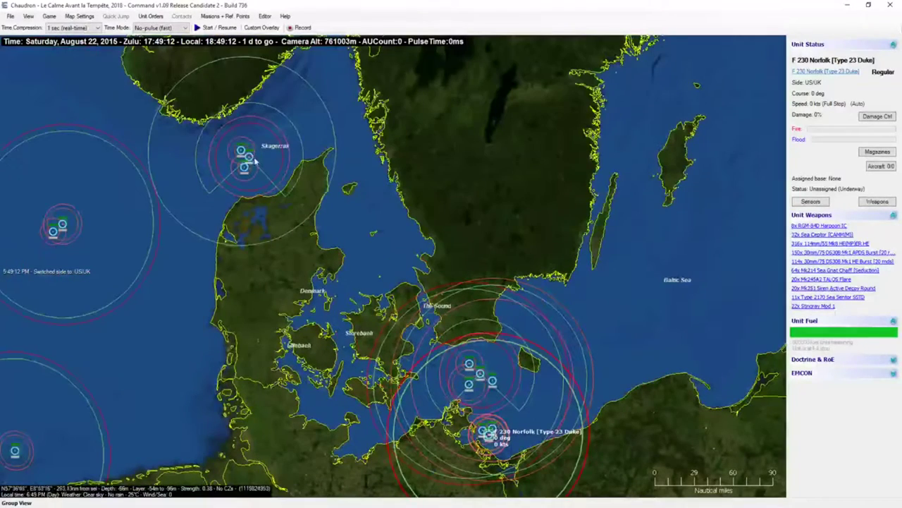
{"action": "left_click", "coordinate": [245, 165]}
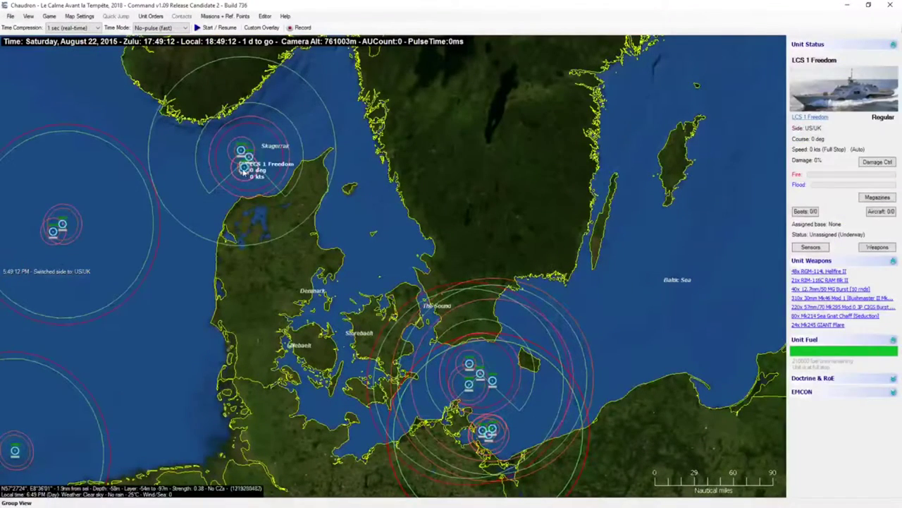
{"action": "scroll", "coordinate": [373, 262], "scroll_direction": "up", "scroll_amount": 3}
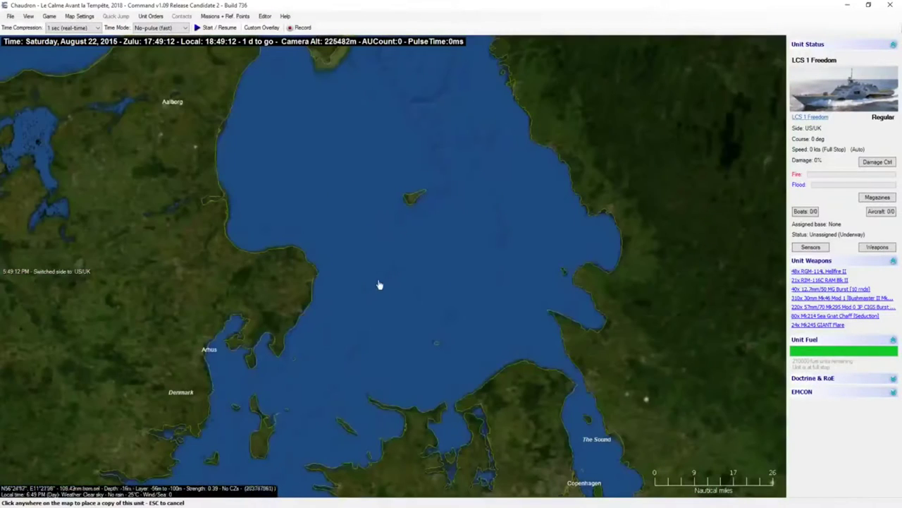
{"action": "left_click", "coordinate": [380, 287]}
{"action": "key", "text": "ctrl+c"}
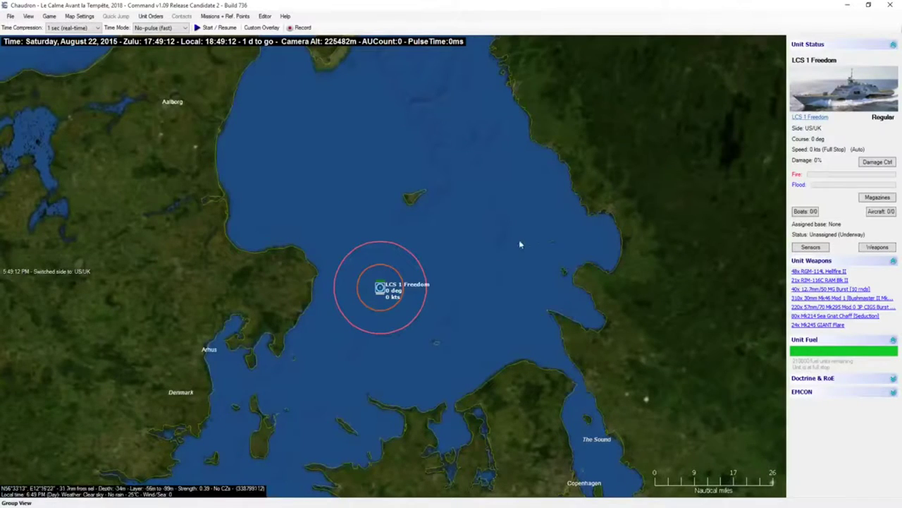
Step: Copy the LCS 1 Freedom in the Kattegat and place the second ship just northeast of it
{"action": "scroll", "coordinate": [519, 243], "scroll_direction": "down", "scroll_amount": 2}
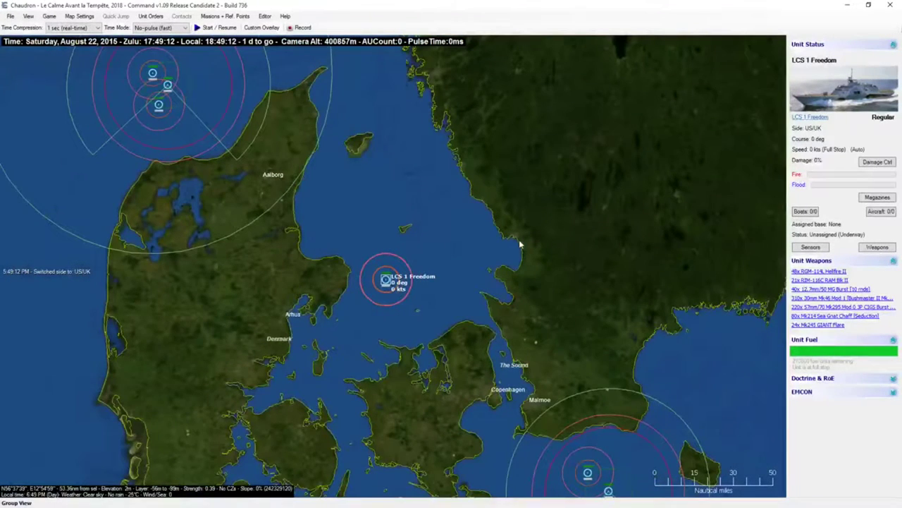
{"action": "middle_click", "coordinate": [313, 175]}
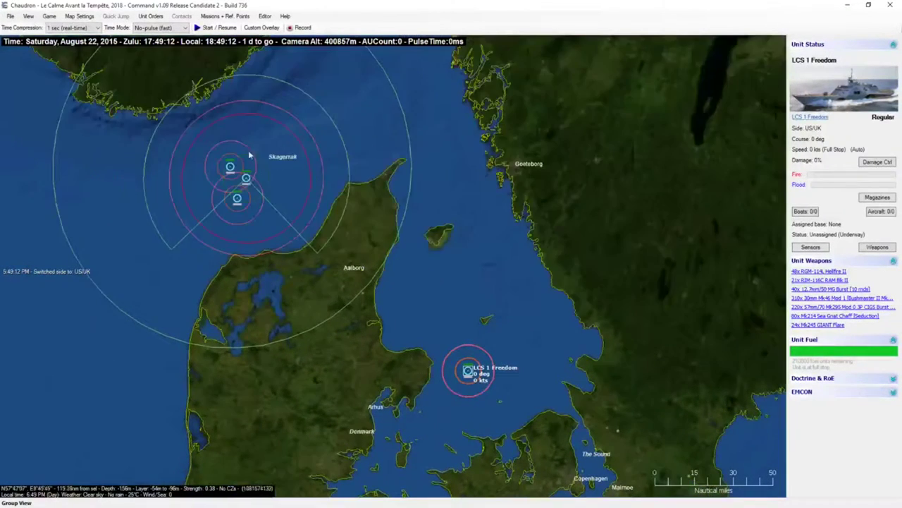
{"action": "middle_click", "coordinate": [460, 319]}
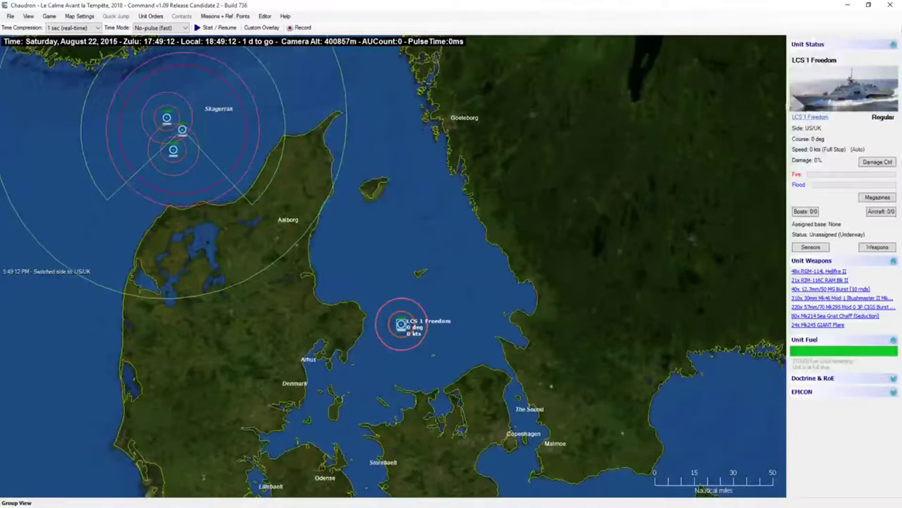
{"action": "middle_click", "coordinate": [411, 333]}
{"action": "scroll", "coordinate": [393, 258], "scroll_direction": "up", "scroll_amount": 1}
{"action": "scroll", "coordinate": [392, 253], "scroll_direction": "down", "scroll_amount": 2}
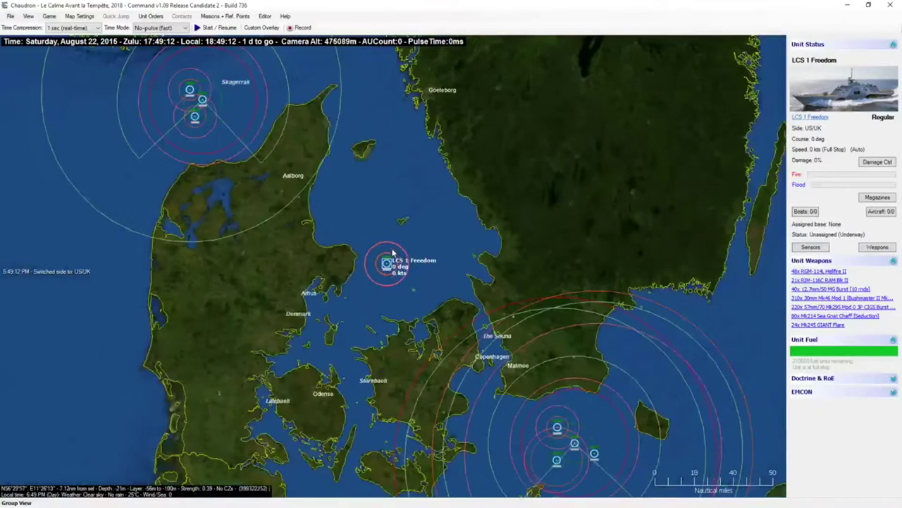
{"action": "scroll", "coordinate": [409, 248], "scroll_direction": "up", "scroll_amount": 1}
{"action": "key", "text": "ctrl+c"}
{"action": "left_click", "coordinate": [406, 280]}
Step: Copy the DDG 96 Bainbridge from the Skagerrak group and place the copy just south of the two LCS 1 Freedoms in the Kattegat
{"action": "middle_click", "coordinate": [212, 167]}
{"action": "left_click", "coordinate": [264, 161]}
{"action": "key", "text": "ctrl+c"}
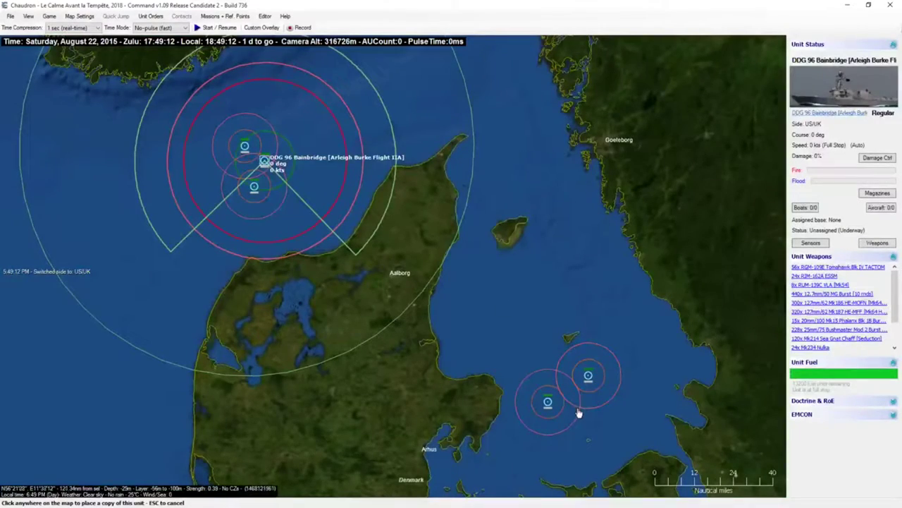
{"action": "left_click", "coordinate": [578, 409]}
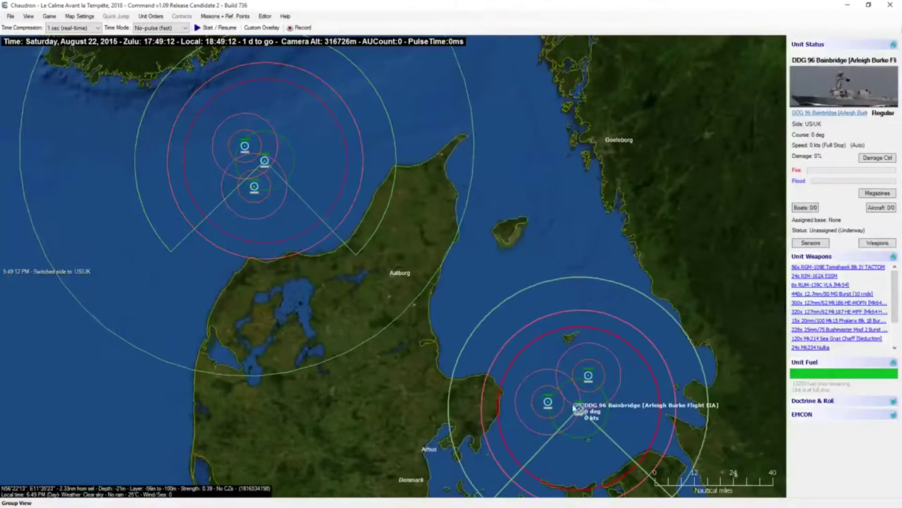
Step: Copy the F 230 Norfolk from the eastern North Sea pair and place the copy south-southeast of it, between Denmark and England
{"action": "scroll", "coordinate": [507, 308], "scroll_direction": "down", "scroll_amount": 4}
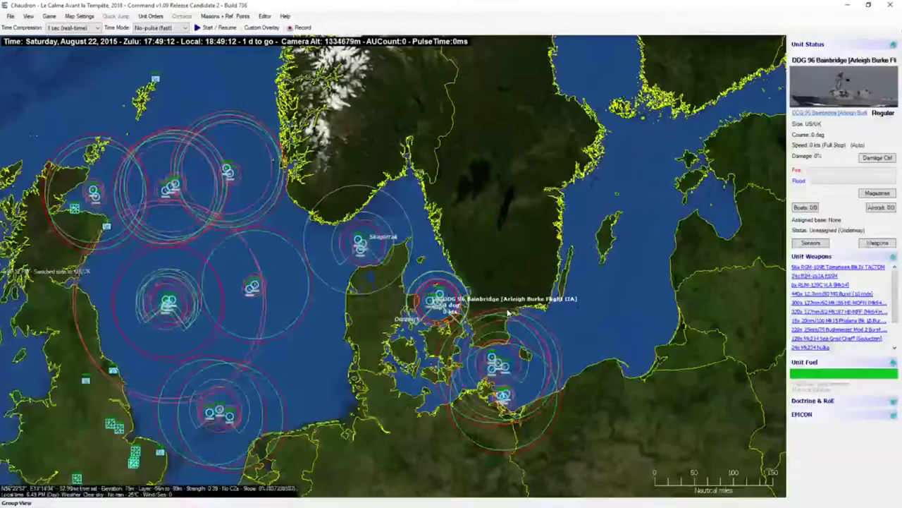
{"action": "scroll", "coordinate": [390, 332], "scroll_direction": "down", "scroll_amount": 4}
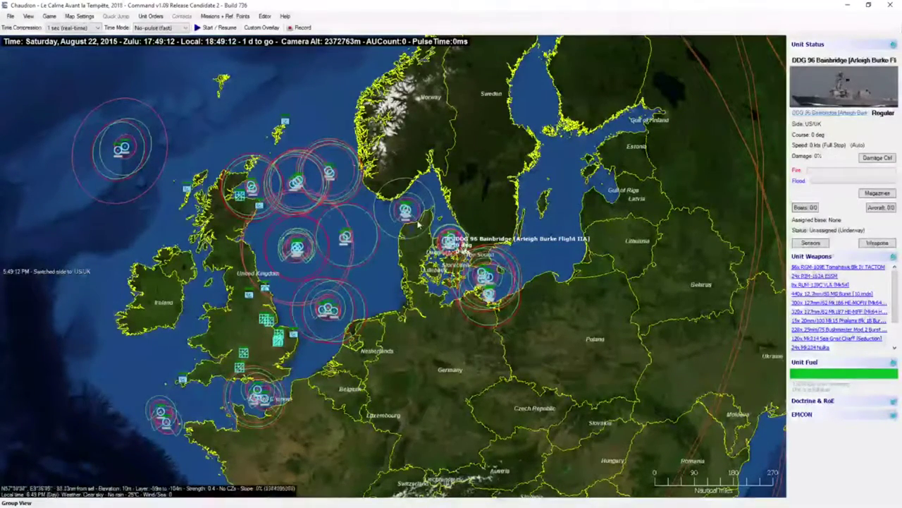
{"action": "scroll", "coordinate": [363, 240], "scroll_direction": "up", "scroll_amount": 2}
{"action": "scroll", "coordinate": [381, 259], "scroll_direction": "up", "scroll_amount": 2}
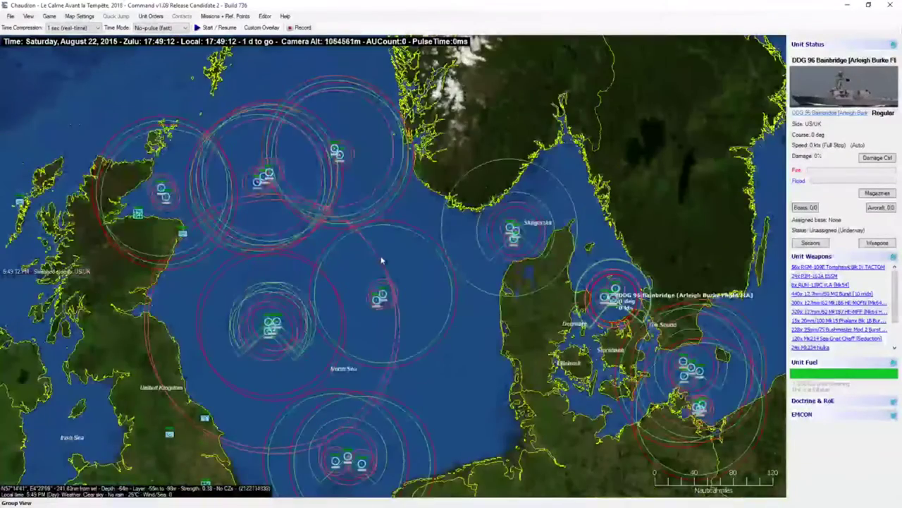
{"action": "scroll", "coordinate": [385, 317], "scroll_direction": "up", "scroll_amount": 4}
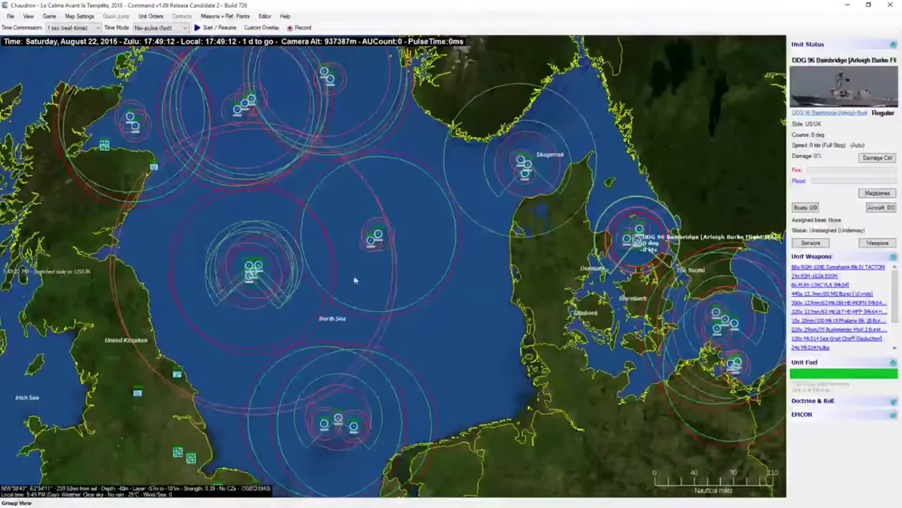
{"action": "left_click", "coordinate": [444, 212]}
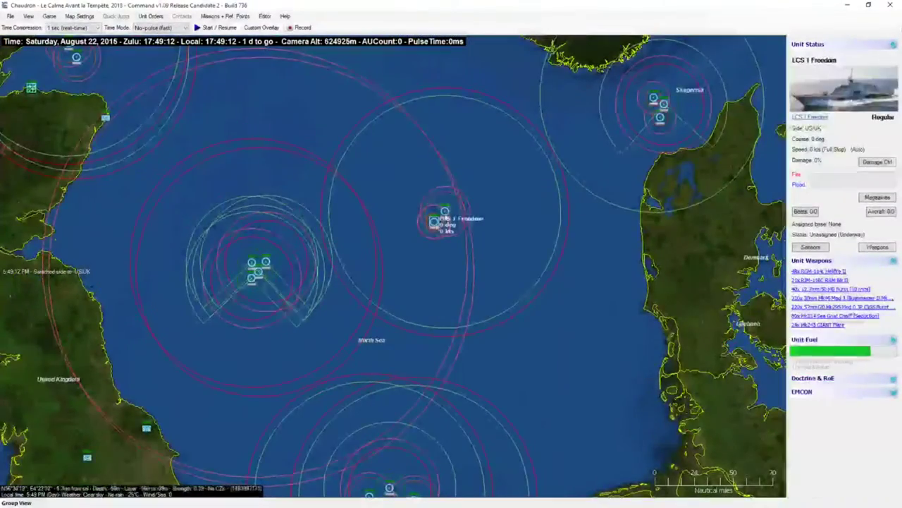
{"action": "left_click", "coordinate": [445, 212]}
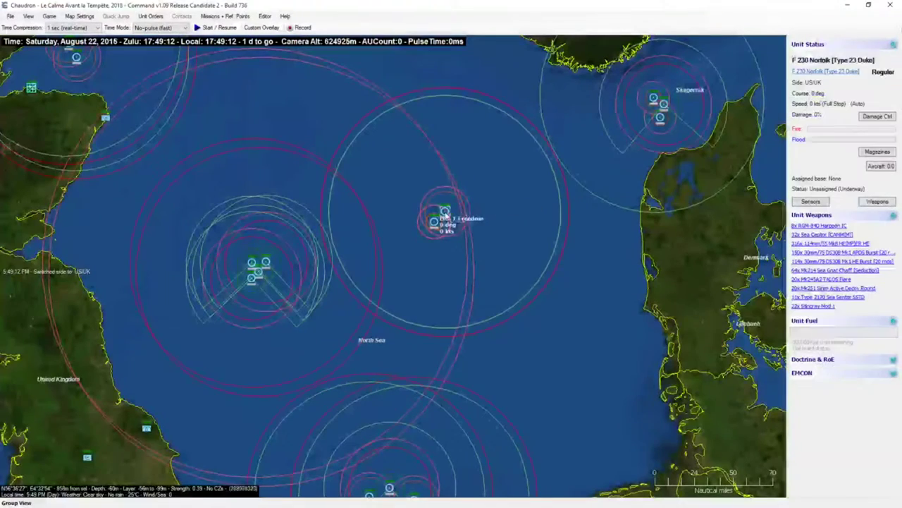
{"action": "left_click", "coordinate": [262, 273]}
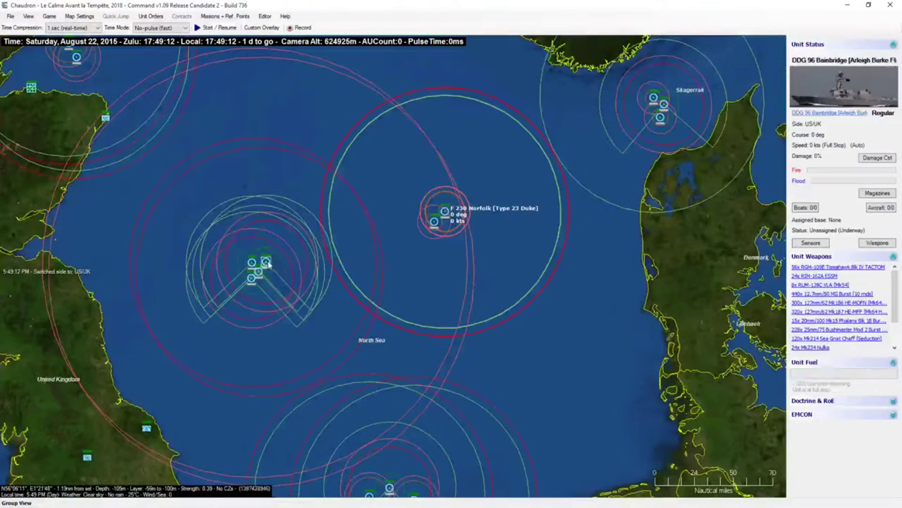
{"action": "left_click", "coordinate": [445, 212]}
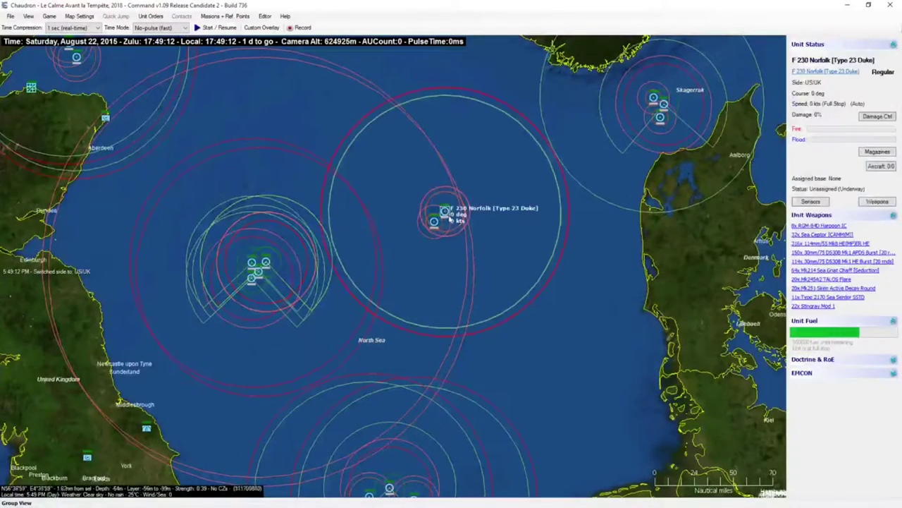
{"action": "left_click", "coordinate": [485, 331]}
Step: Copy the newly placed F 230 Norfolk and place the second ship just southeast of it
{"action": "scroll", "coordinate": [483, 331], "scroll_direction": "up", "scroll_amount": 1}
{"action": "scroll", "coordinate": [403, 291], "scroll_direction": "up", "scroll_amount": 1}
{"action": "key", "text": "c"}
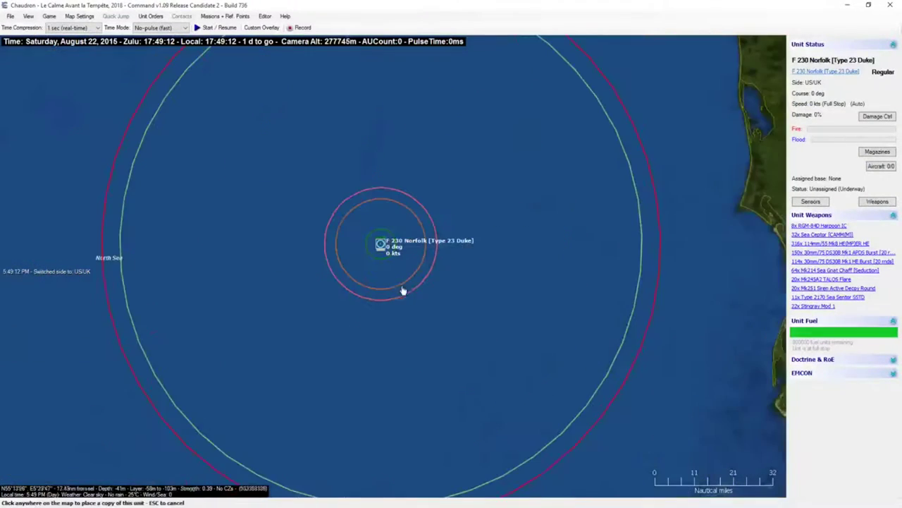
{"action": "left_click", "coordinate": [402, 287]}
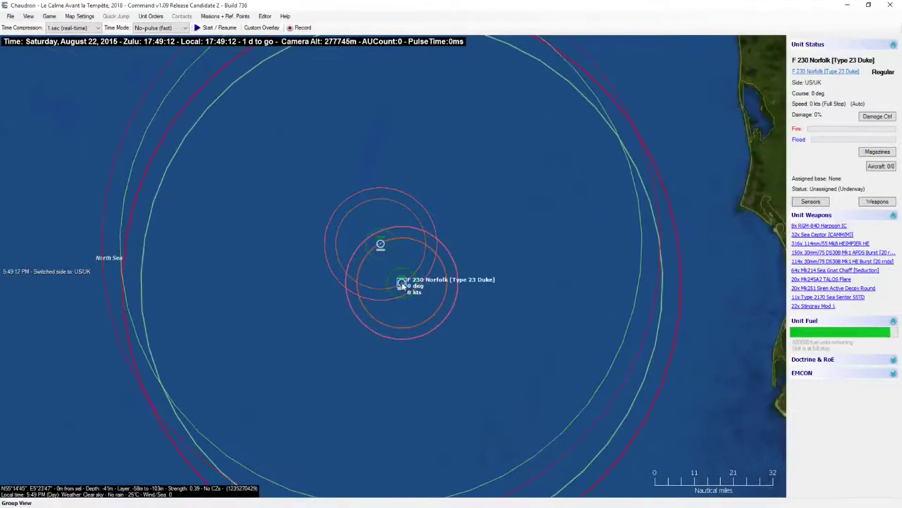
Step: Examine how the naval groups and their range rings cover the North Sea, Danish waters and surrounding seas
{"action": "scroll", "coordinate": [404, 285], "scroll_direction": "down", "scroll_amount": 3}
{"action": "scroll", "coordinate": [403, 286], "scroll_direction": "down", "scroll_amount": 1}
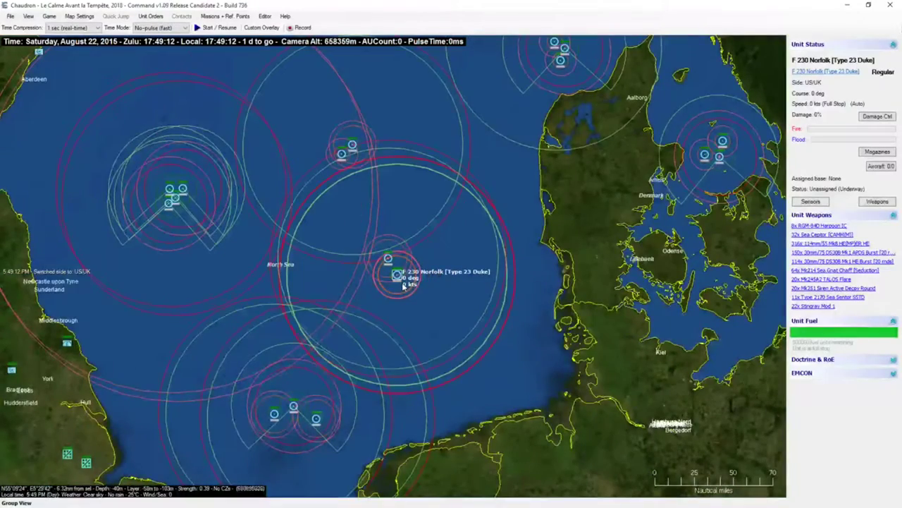
{"action": "scroll", "coordinate": [400, 276], "scroll_direction": "down", "scroll_amount": 1}
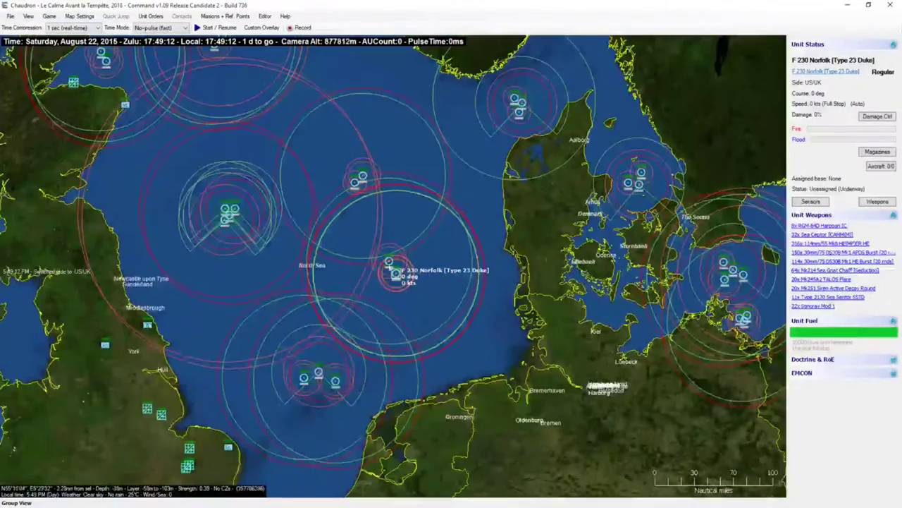
{"action": "right_click", "coordinate": [287, 218]}
{"action": "right_click", "coordinate": [348, 155]}
{"action": "scroll", "coordinate": [348, 155], "scroll_direction": "down", "scroll_amount": 2}
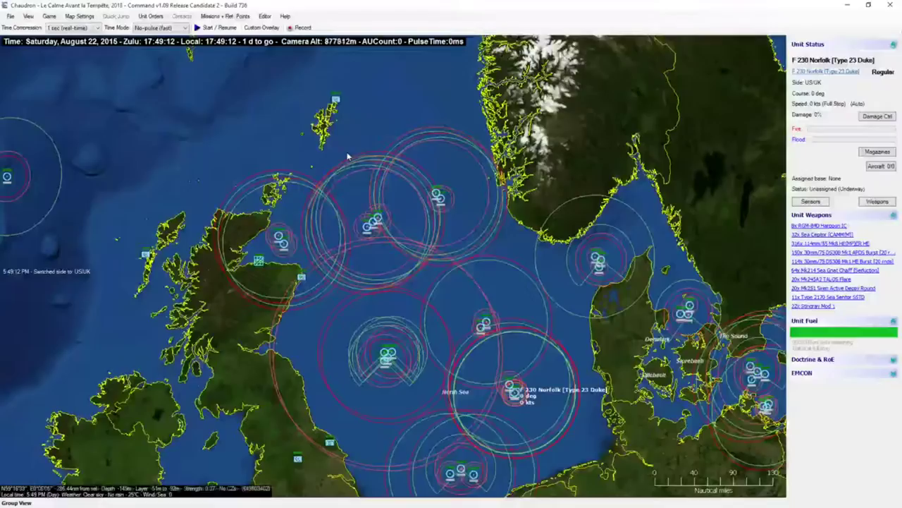
{"action": "scroll", "coordinate": [430, 282], "scroll_direction": "down", "scroll_amount": 2}
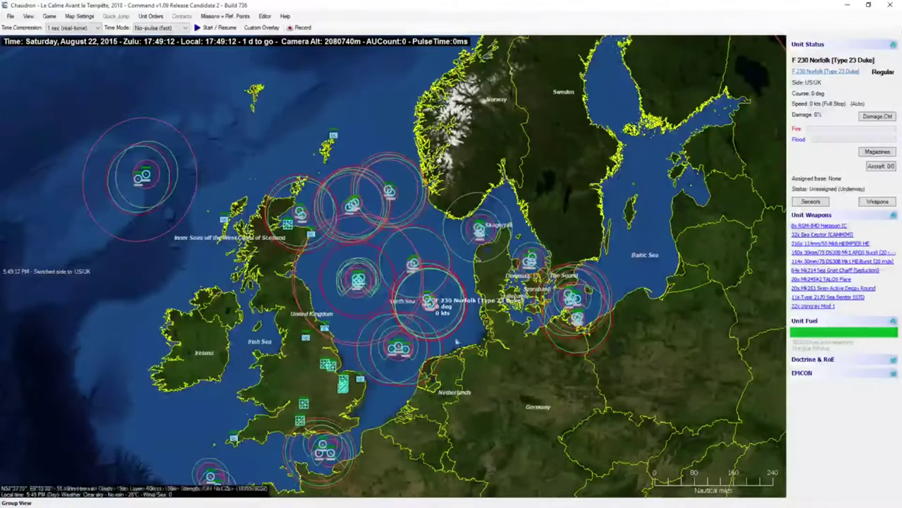
{"action": "left_click_drag", "start_coordinate": [480, 377], "coordinate": [390, 265]}
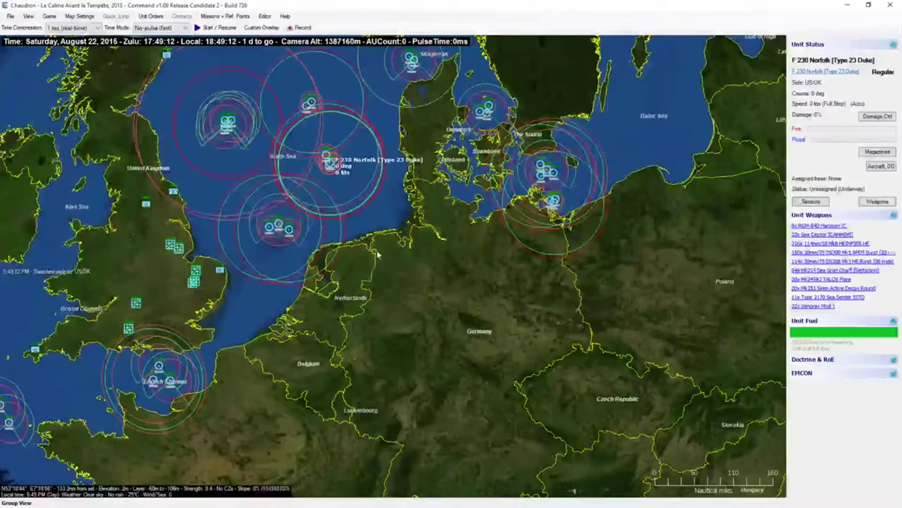
{"action": "scroll", "coordinate": [386, 255], "scroll_direction": "up", "scroll_amount": 2}
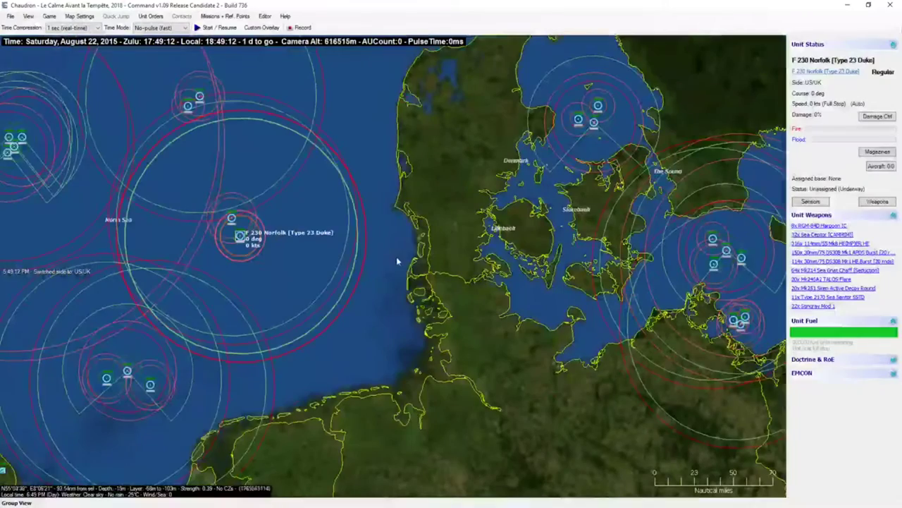
{"action": "right_click", "coordinate": [411, 359]}
{"action": "right_click", "coordinate": [241, 163]}
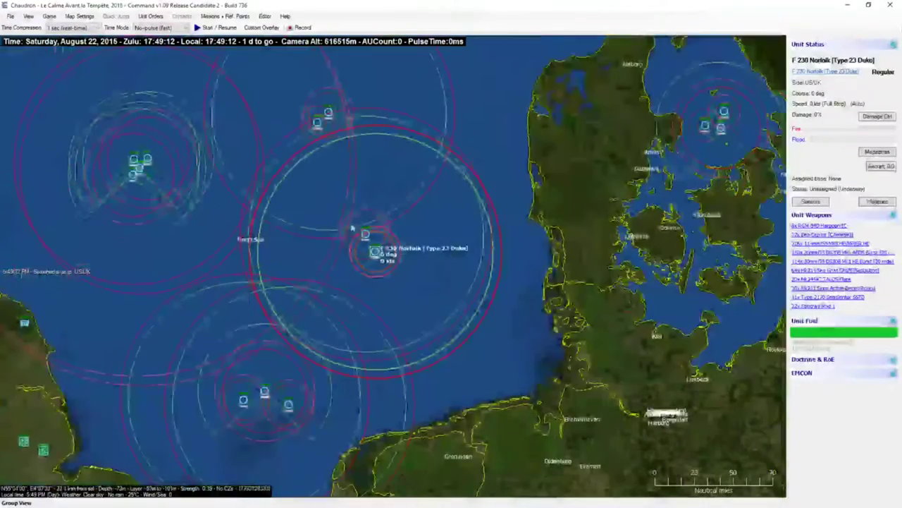
{"action": "scroll", "coordinate": [385, 249], "scroll_direction": "up", "scroll_amount": 1}
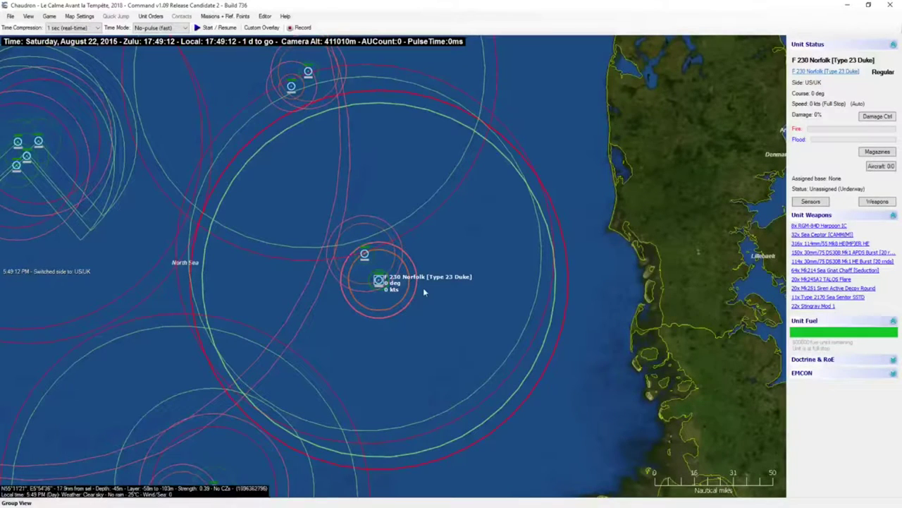
{"action": "scroll", "coordinate": [421, 288], "scroll_direction": "down", "scroll_amount": 1}
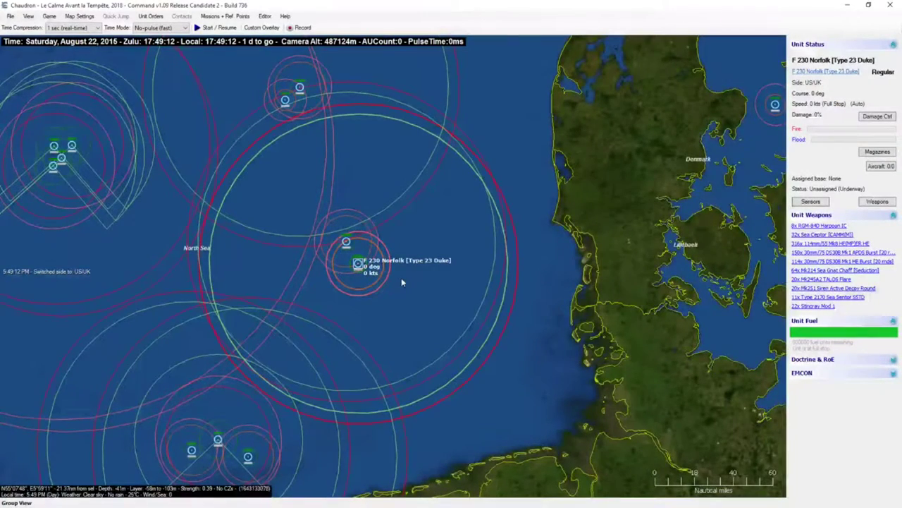
{"action": "scroll", "coordinate": [350, 256], "scroll_direction": "down", "scroll_amount": 2}
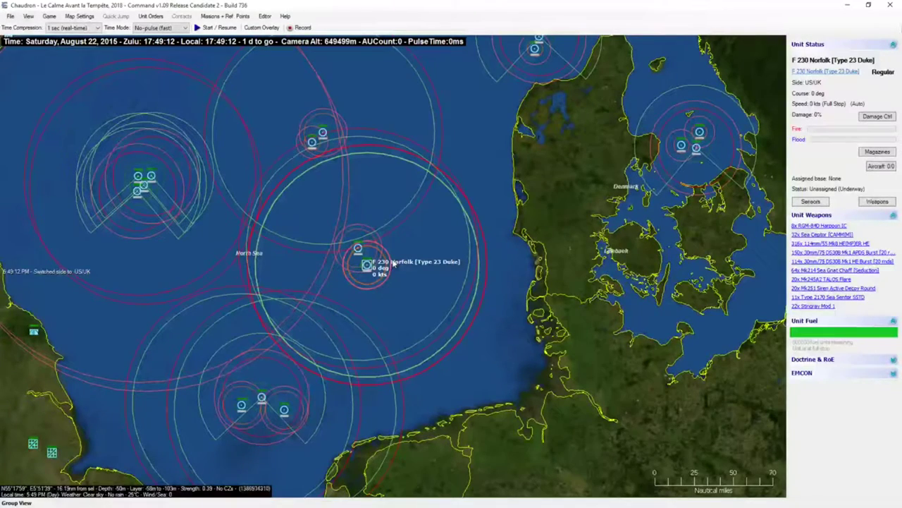
Step: Copy the DDG 96 Bainbridge from the English Channel group and place the copy at the Channel's western entrance, south of Plymouth
{"action": "middle_click", "coordinate": [438, 386]}
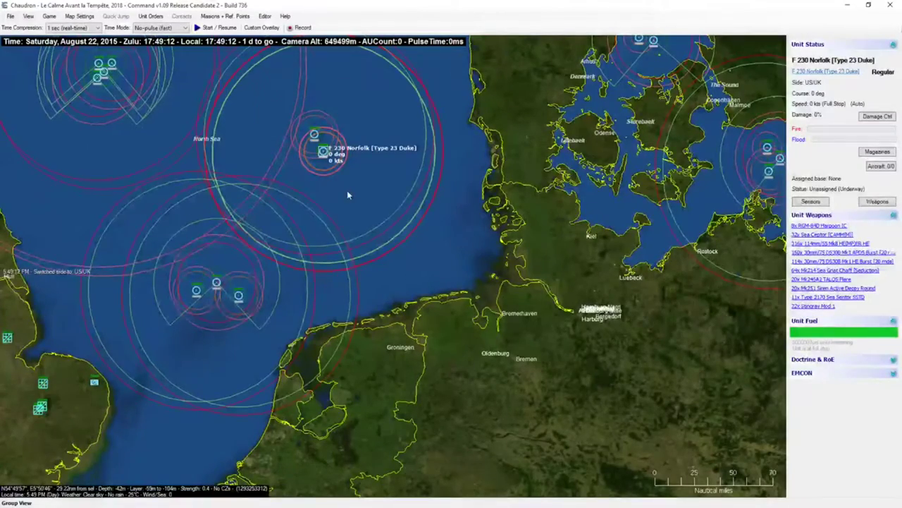
{"action": "scroll", "coordinate": [346, 190], "scroll_direction": "down", "scroll_amount": 4}
{"action": "middle_click", "coordinate": [277, 323]}
{"action": "middle_click", "coordinate": [267, 407]}
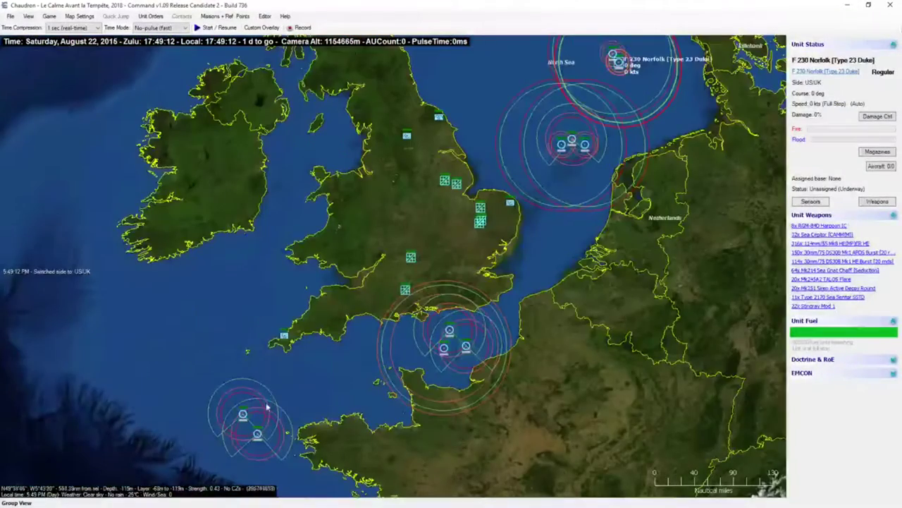
{"action": "middle_click", "coordinate": [275, 416]}
{"action": "scroll", "coordinate": [275, 418], "scroll_direction": "up", "scroll_amount": 3}
{"action": "middle_click", "coordinate": [478, 215]}
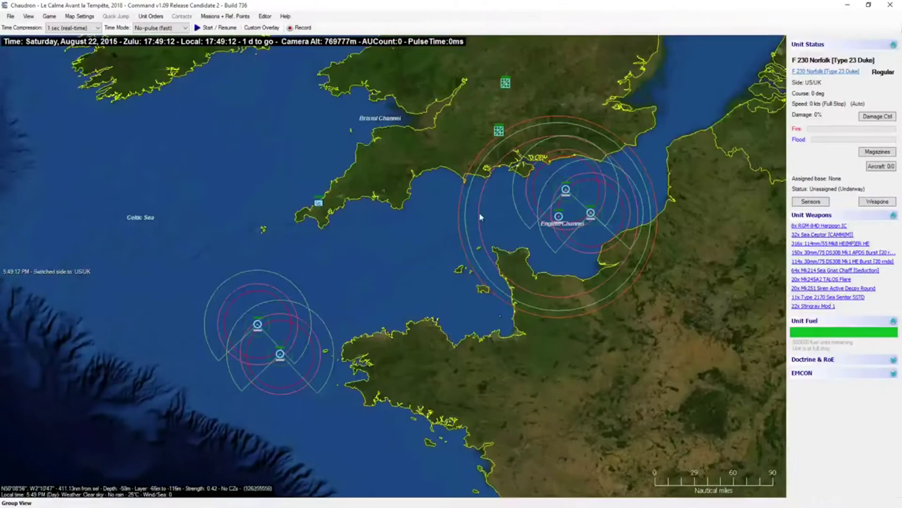
{"action": "left_click", "coordinate": [560, 216]}
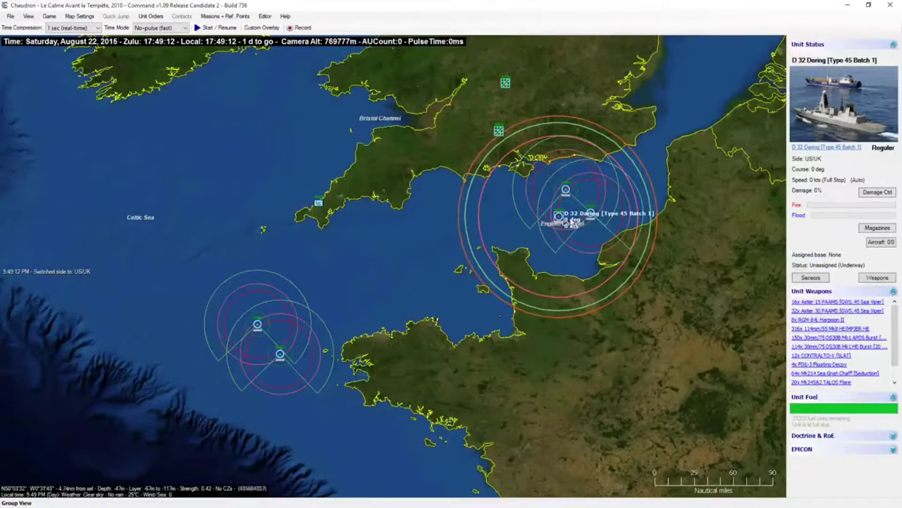
{"action": "left_click", "coordinate": [591, 211]}
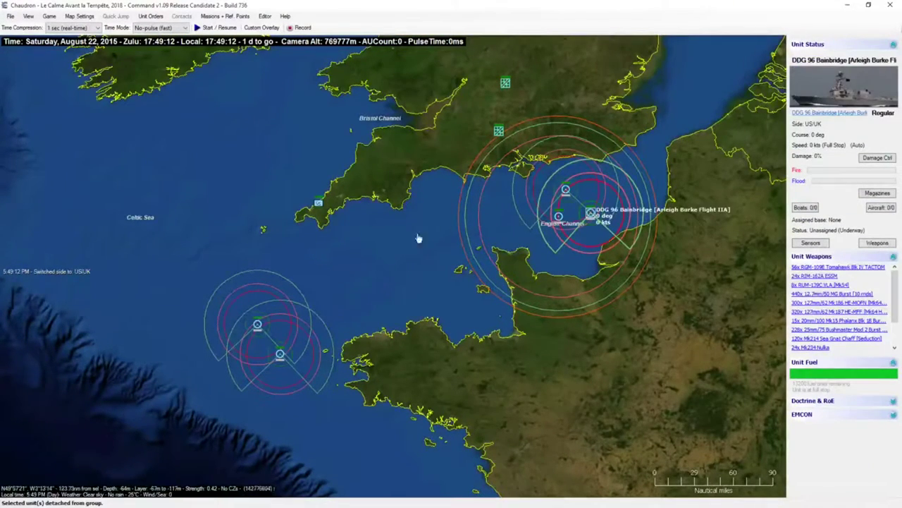
{"action": "scroll", "coordinate": [369, 261], "scroll_direction": "up", "scroll_amount": 1}
{"action": "left_click", "coordinate": [384, 265]}
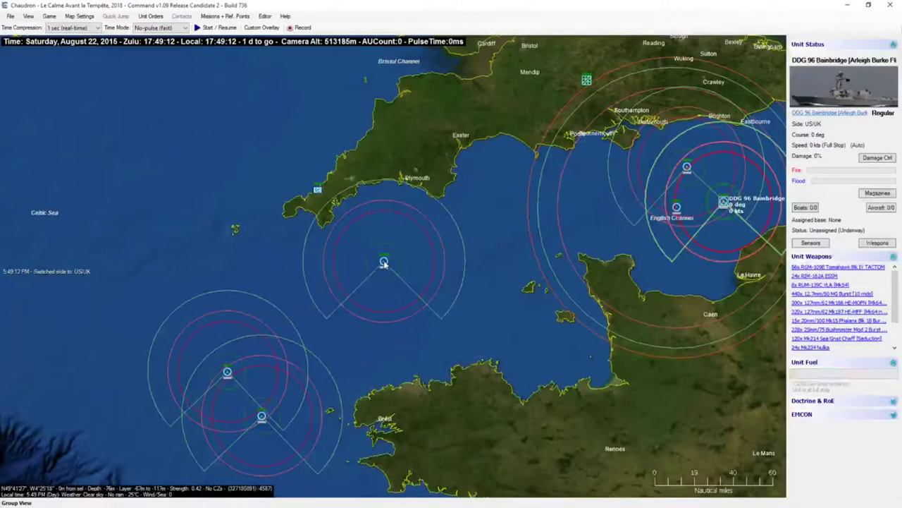
Step: Place two more DDG 96 Bainbridge copies south of Plymouth, one southeast of the first ship and one just east of it
{"action": "scroll", "coordinate": [387, 268], "scroll_direction": "up", "scroll_amount": 1}
{"action": "left_click", "coordinate": [423, 312]}
{"action": "scroll", "coordinate": [404, 265], "scroll_direction": "up", "scroll_amount": 1}
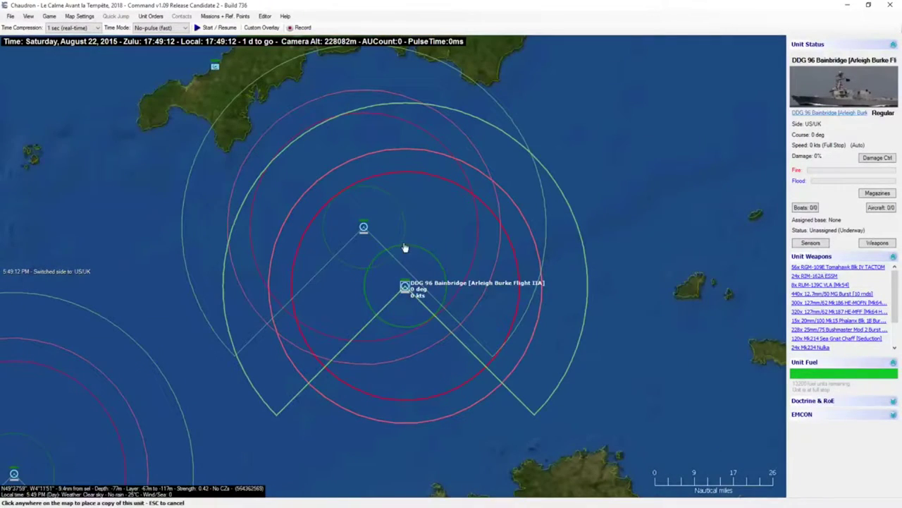
{"action": "left_click", "coordinate": [405, 248]}
Step: Examine the naval groups and their range rings around the British Isles, from the English Channel to the Atlantic and North Sea
{"action": "scroll", "coordinate": [405, 247], "scroll_direction": "down", "scroll_amount": 3}
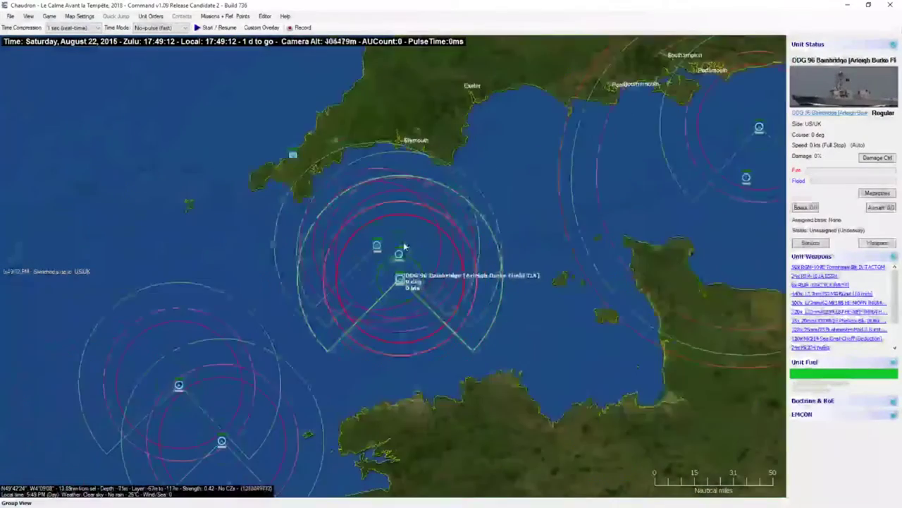
{"action": "scroll", "coordinate": [404, 246], "scroll_direction": "down", "scroll_amount": 1}
{"action": "right_click", "coordinate": [402, 190]}
{"action": "right_click", "coordinate": [399, 186]}
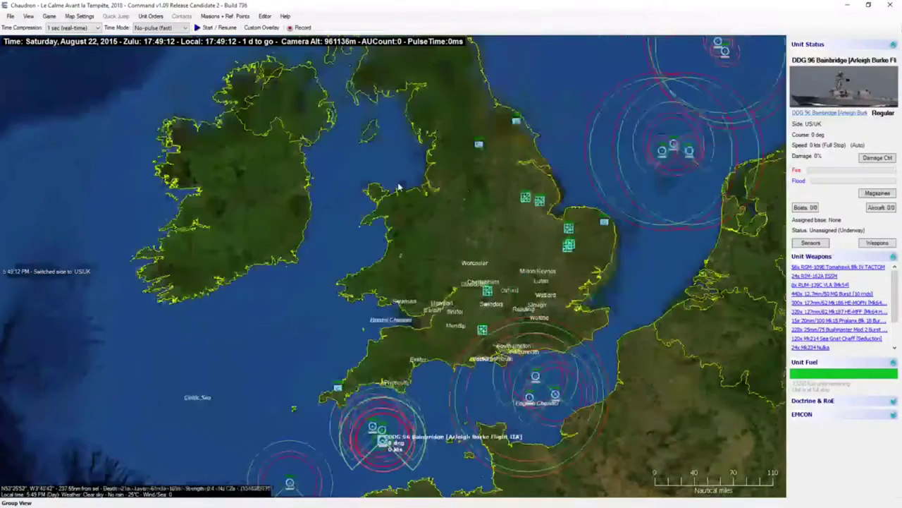
{"action": "right_click", "coordinate": [399, 186]}
{"action": "scroll", "coordinate": [398, 187], "scroll_direction": "down", "scroll_amount": 1}
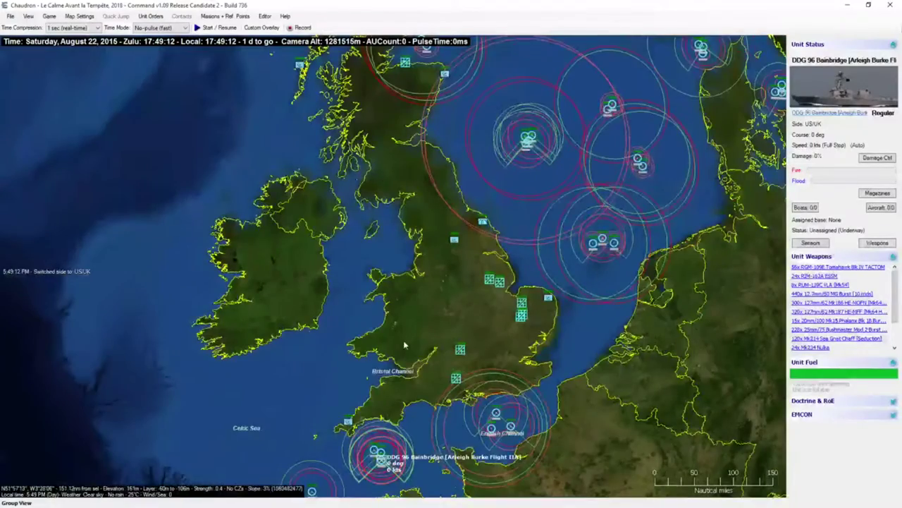
{"action": "scroll", "coordinate": [406, 275], "scroll_direction": "down", "scroll_amount": 1}
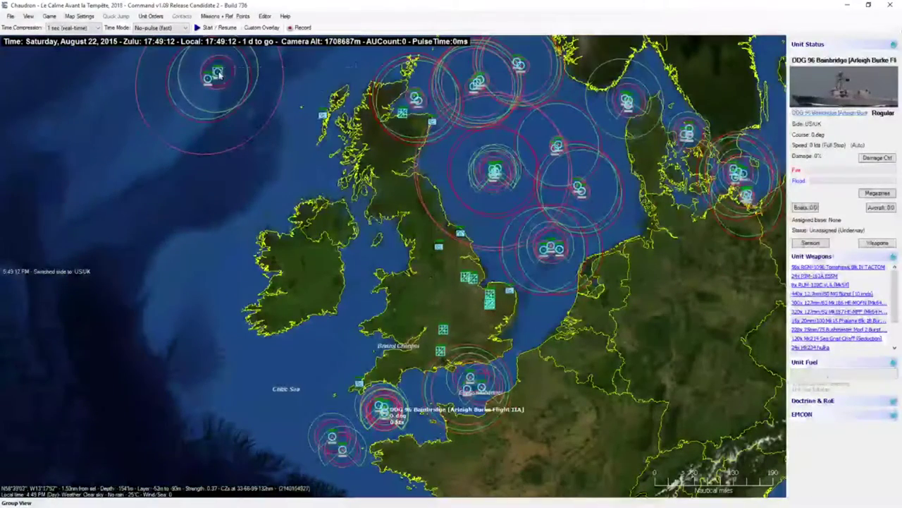
Step: Copy the DDG 96 Bainbridge from the Atlantic group and place two ships in the Danish strait south of Storebaelt, the second just southeast
{"action": "left_click", "coordinate": [212, 77]}
{"action": "middle_click", "coordinate": [209, 81]}
{"action": "scroll", "coordinate": [395, 271], "scroll_direction": "up", "scroll_amount": 1}
{"action": "left_click", "coordinate": [404, 262]}
{"action": "key", "text": "c"}
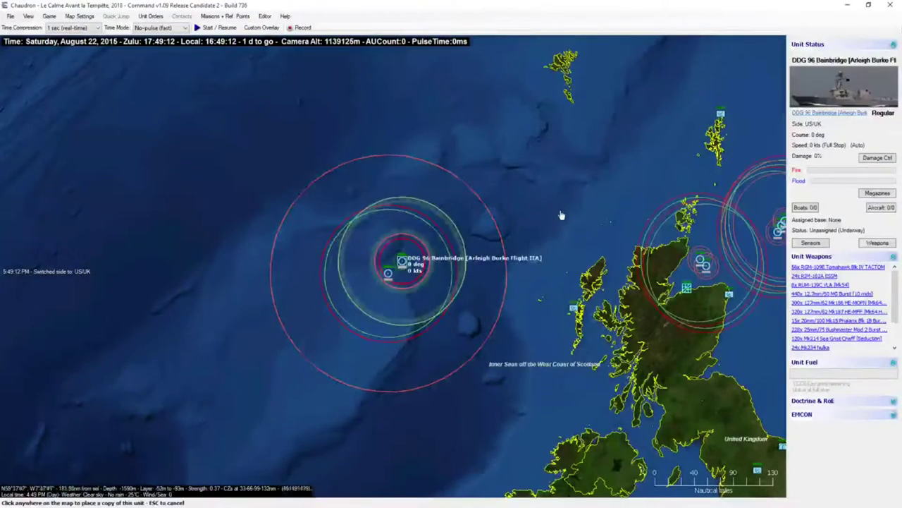
{"action": "right_click", "coordinate": [556, 205]}
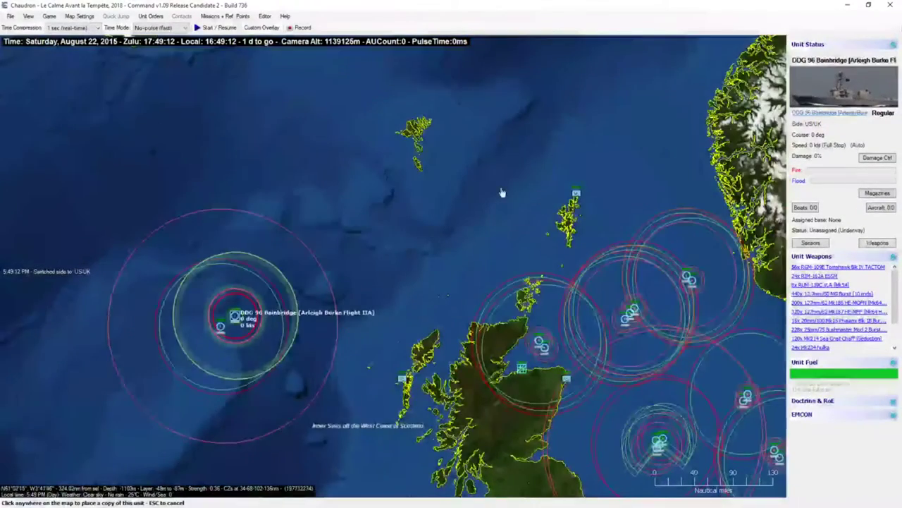
{"action": "scroll", "coordinate": [502, 191], "scroll_direction": "up", "scroll_amount": 1}
{"action": "scroll", "coordinate": [476, 305], "scroll_direction": "down", "scroll_amount": 2}
{"action": "right_click", "coordinate": [546, 411]}
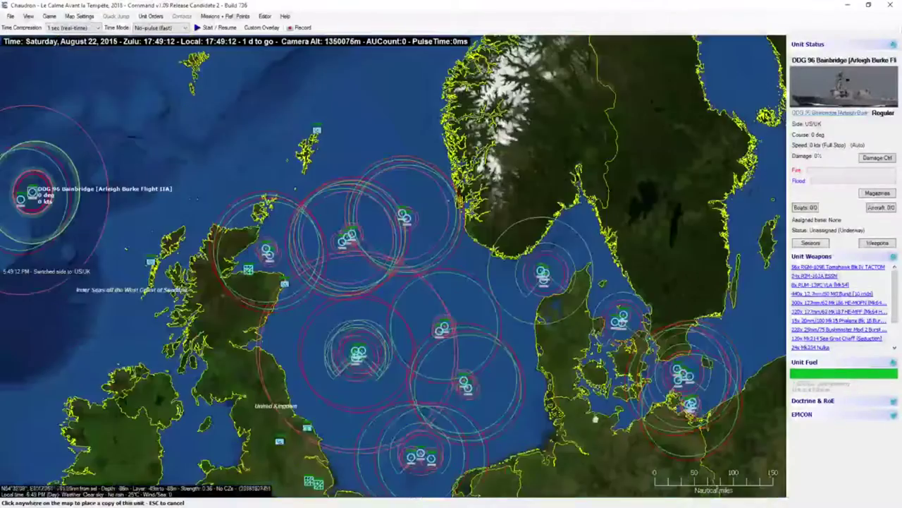
{"action": "middle_click", "coordinate": [605, 332]}
{"action": "scroll", "coordinate": [607, 335], "scroll_direction": "up", "scroll_amount": 1}
{"action": "scroll", "coordinate": [402, 344], "scroll_direction": "up", "scroll_amount": 1}
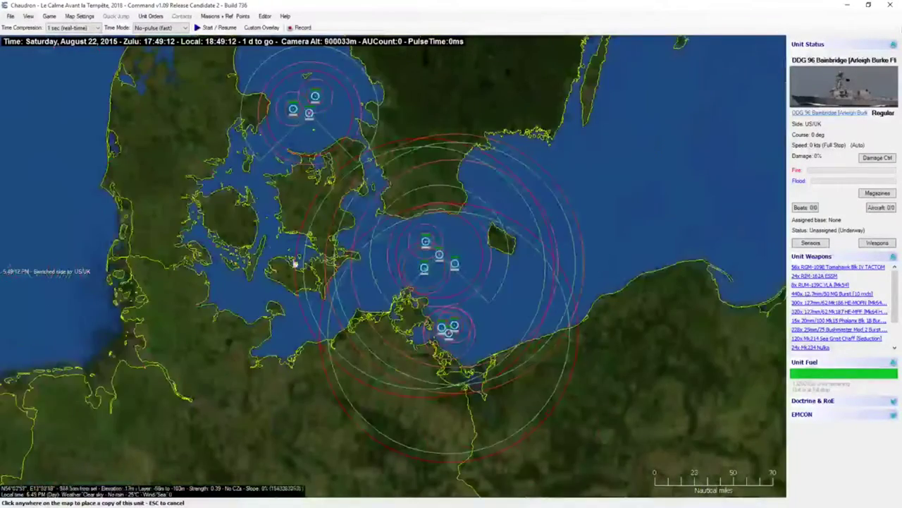
{"action": "scroll", "coordinate": [274, 247], "scroll_direction": "up", "scroll_amount": 1}
{"action": "scroll", "coordinate": [388, 277], "scroll_direction": "up", "scroll_amount": 1}
{"action": "scroll", "coordinate": [377, 267], "scroll_direction": "up", "scroll_amount": 1}
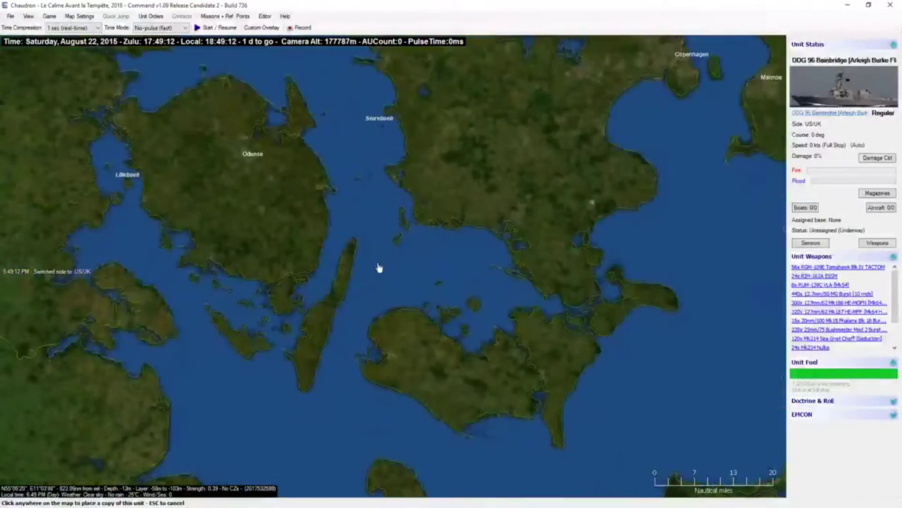
{"action": "left_click", "coordinate": [377, 262]}
{"action": "scroll", "coordinate": [376, 262], "scroll_direction": "up", "scroll_amount": 2}
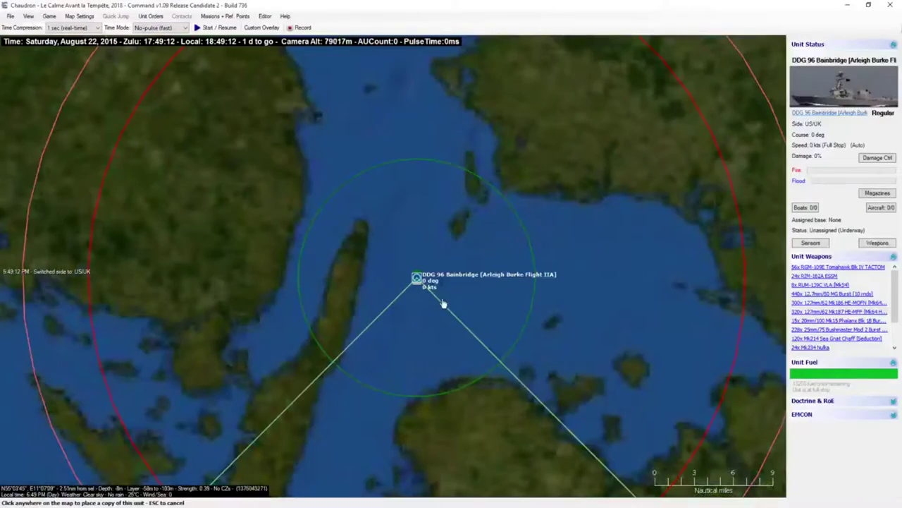
{"action": "scroll", "coordinate": [443, 308], "scroll_direction": "down", "scroll_amount": 5}
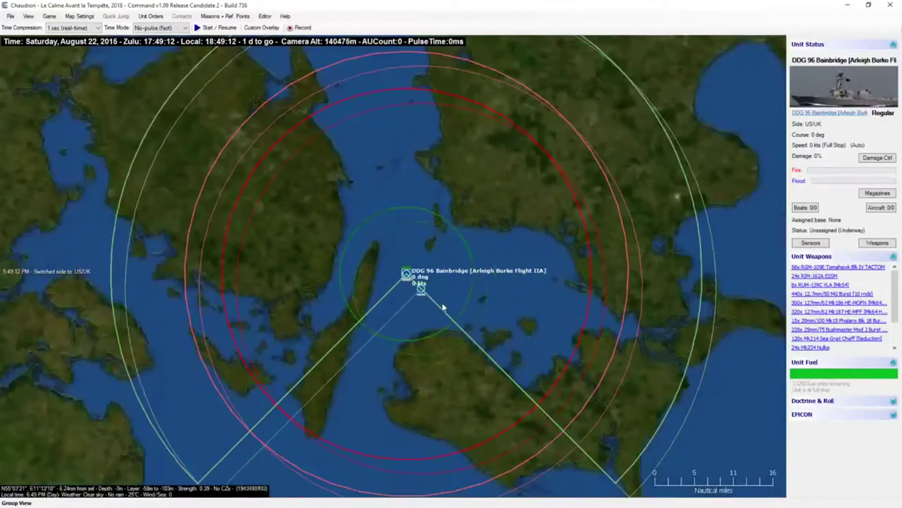
Step: Examine the naval coverage across the North Sea, Atlantic and Baltic, including the new destroyer pair in the Danish strait
{"action": "scroll", "coordinate": [437, 303], "scroll_direction": "down", "scroll_amount": 4}
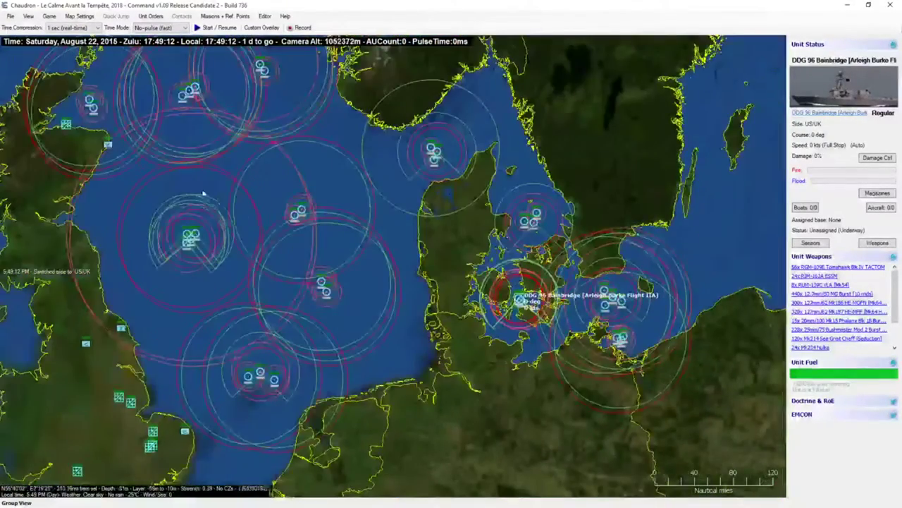
{"action": "scroll", "coordinate": [288, 218], "scroll_direction": "down", "scroll_amount": 1}
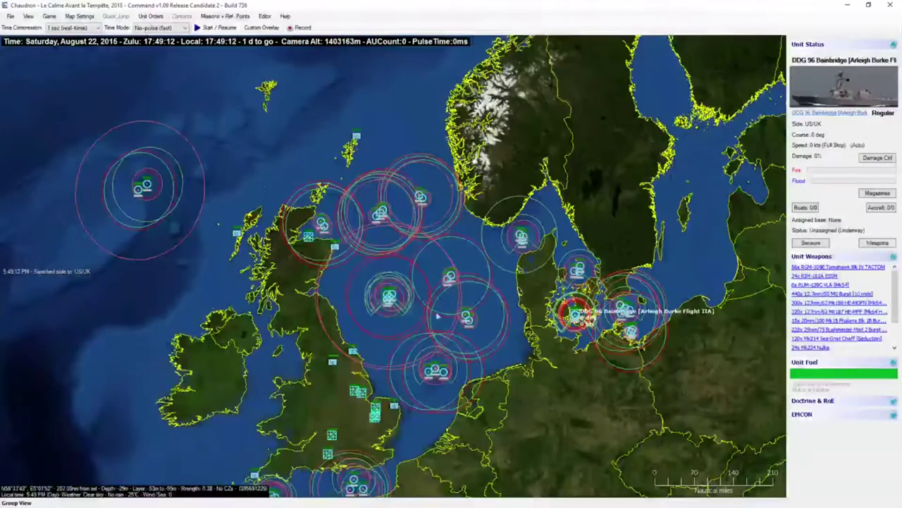
{"action": "scroll", "coordinate": [426, 312], "scroll_direction": "down", "scroll_amount": 1}
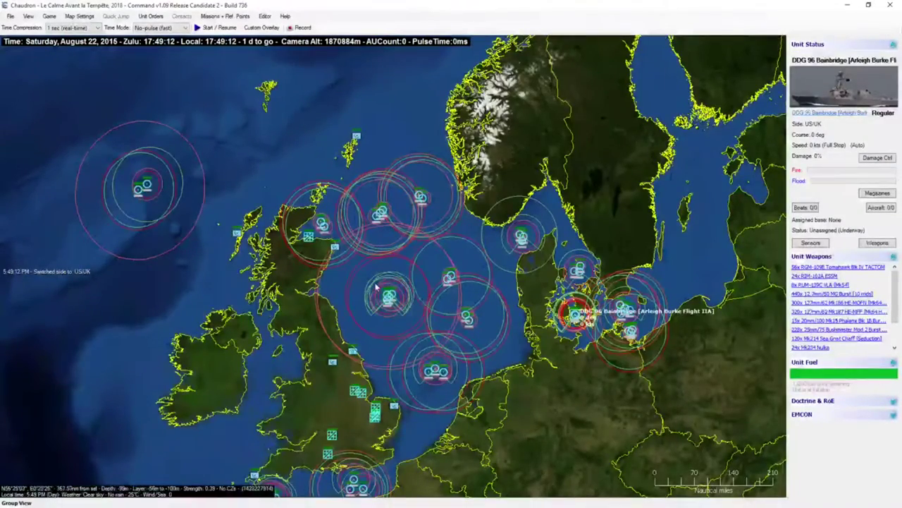
{"action": "scroll", "coordinate": [308, 264], "scroll_direction": "down", "scroll_amount": 1}
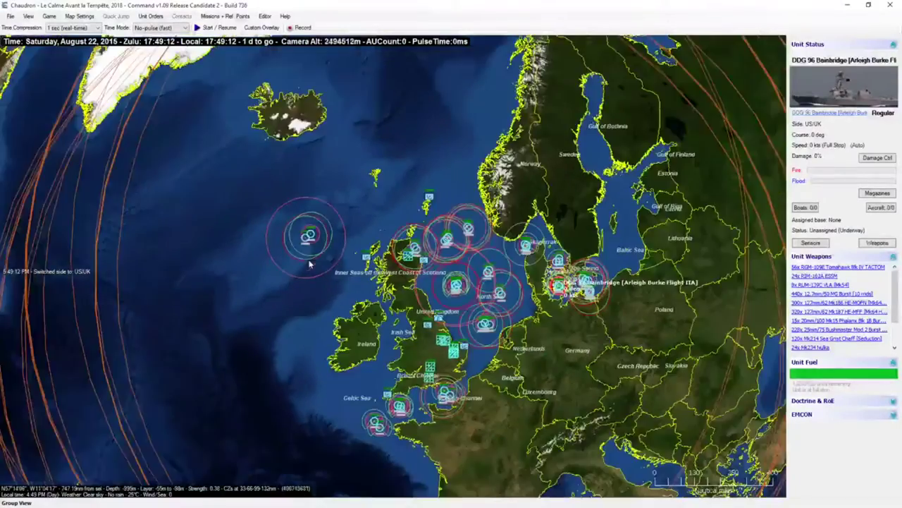
{"action": "right_click", "coordinate": [73, 310]}
{"action": "scroll", "coordinate": [176, 302], "scroll_direction": "down", "scroll_amount": 1}
{"action": "right_click", "coordinate": [465, 262]}
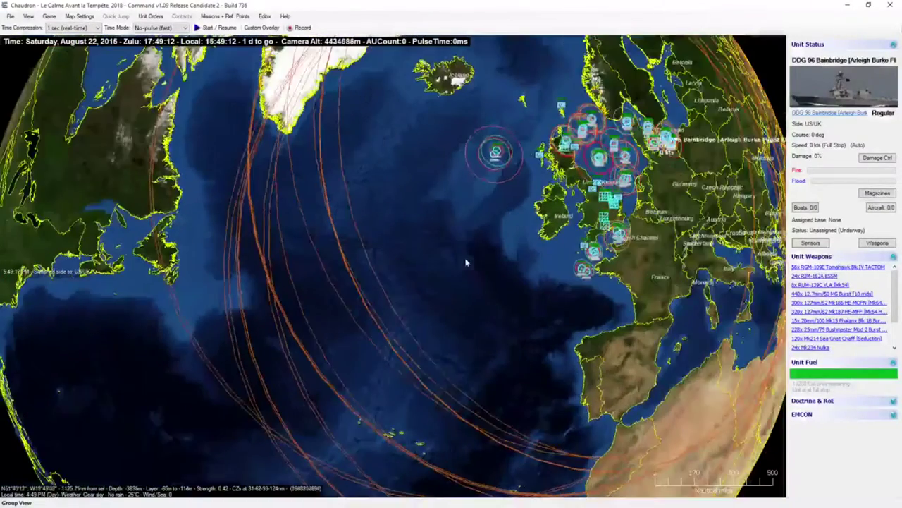
{"action": "right_click", "coordinate": [467, 261]}
{"action": "scroll", "coordinate": [417, 280], "scroll_direction": "up", "scroll_amount": 4}
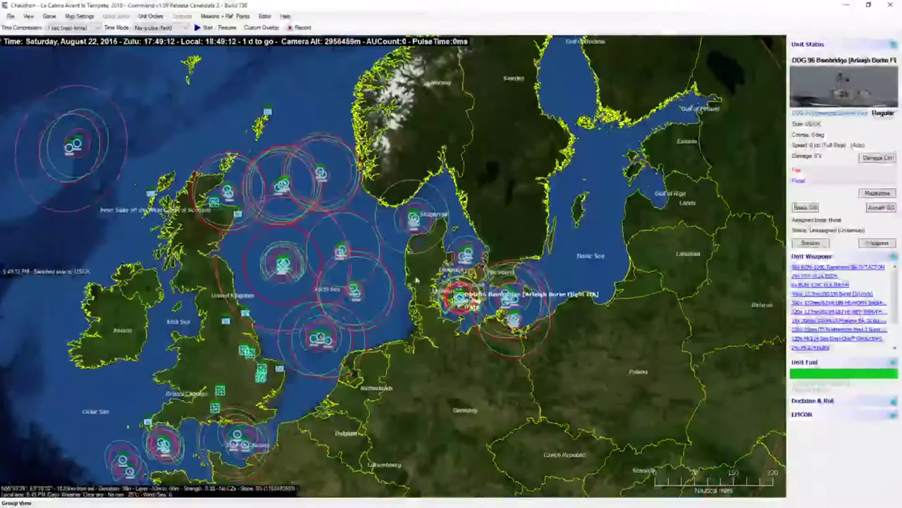
{"action": "scroll", "coordinate": [417, 280], "scroll_direction": "up", "scroll_amount": 4}
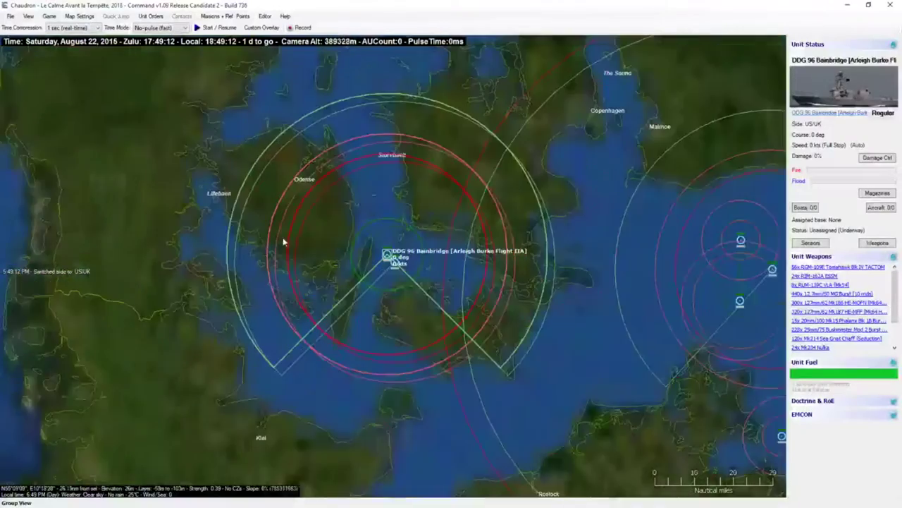
{"action": "scroll", "coordinate": [402, 275], "scroll_direction": "up", "scroll_amount": 3}
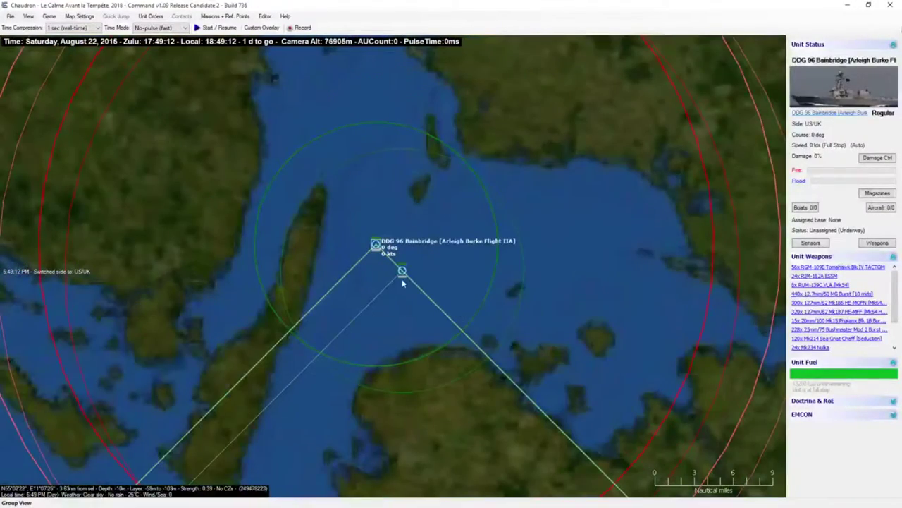
Step: Copy the LCS 1 Freedom from the group off Germany's Baltic coast and place it just northeast of the first destroyer south of Storebaelt
{"action": "scroll", "coordinate": [403, 290], "scroll_direction": "down", "scroll_amount": 4}
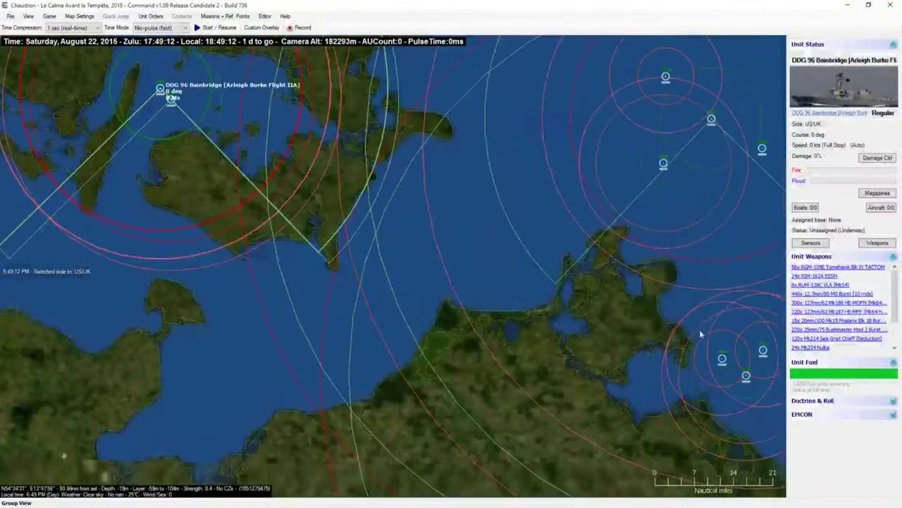
{"action": "left_click", "coordinate": [721, 358]}
{"action": "key", "text": "ctrl+c"}
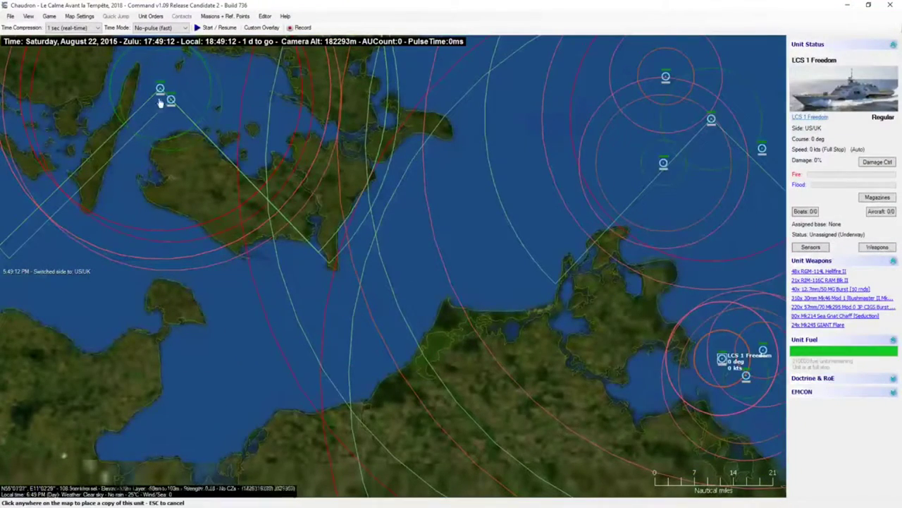
{"action": "scroll", "coordinate": [209, 118], "scroll_direction": "up", "scroll_amount": 4}
{"action": "right_click", "coordinate": [458, 239]}
{"action": "right_click", "coordinate": [498, 366]}
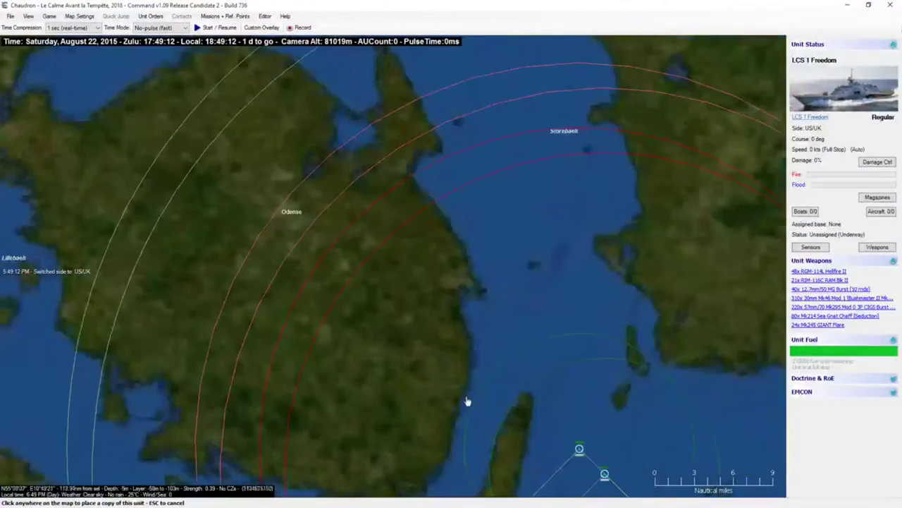
{"action": "right_click", "coordinate": [466, 396]}
{"action": "left_click", "coordinate": [528, 308]}
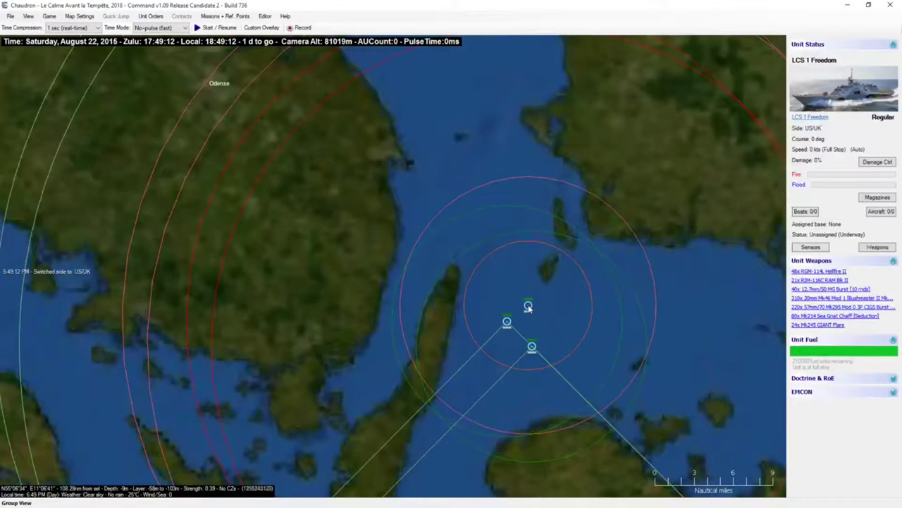
Step: Examine how the Danish strait group fits with the other naval groups across the Baltic, North Sea and British waters
{"action": "scroll", "coordinate": [528, 307], "scroll_direction": "down", "scroll_amount": 6}
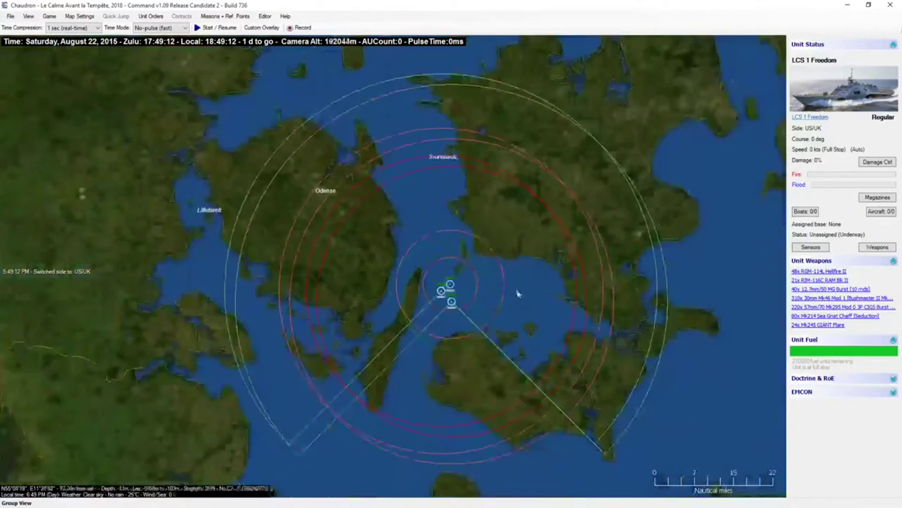
{"action": "scroll", "coordinate": [505, 287], "scroll_direction": "down", "scroll_amount": 3}
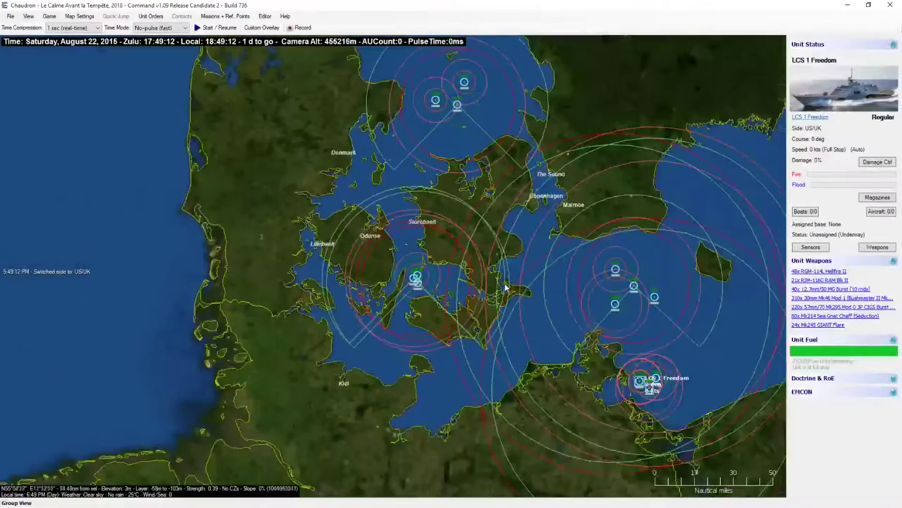
{"action": "scroll", "coordinate": [506, 287], "scroll_direction": "down", "scroll_amount": 3}
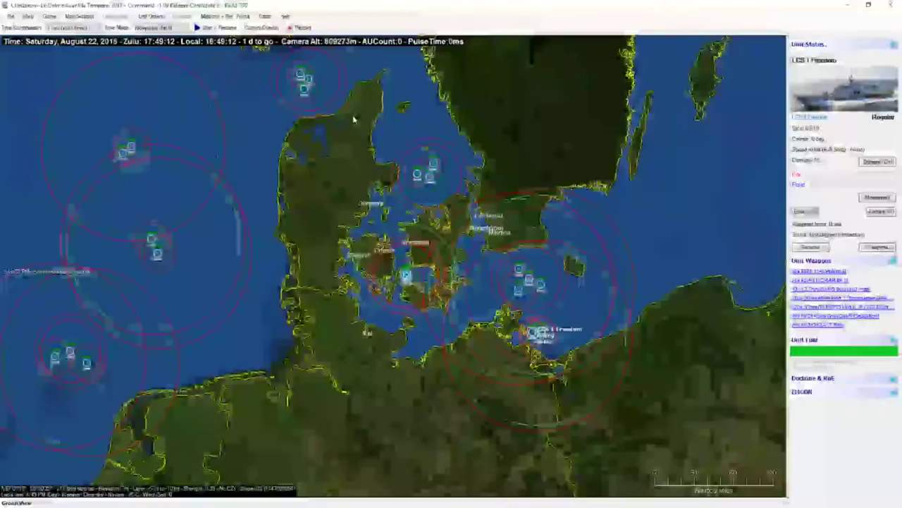
{"action": "scroll", "coordinate": [365, 208], "scroll_direction": "down", "scroll_amount": 2}
{"action": "scroll", "coordinate": [364, 208], "scroll_direction": "down", "scroll_amount": 2}
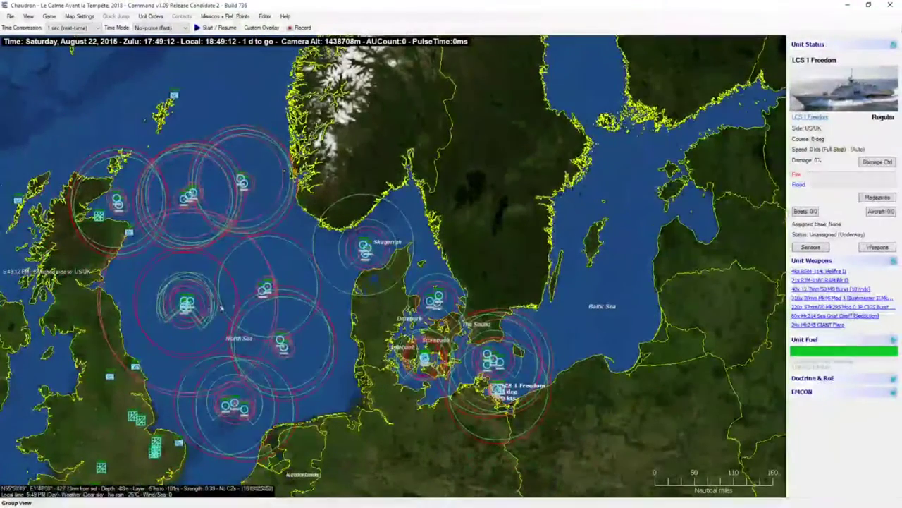
{"action": "scroll", "coordinate": [233, 229], "scroll_direction": "down", "scroll_amount": 2}
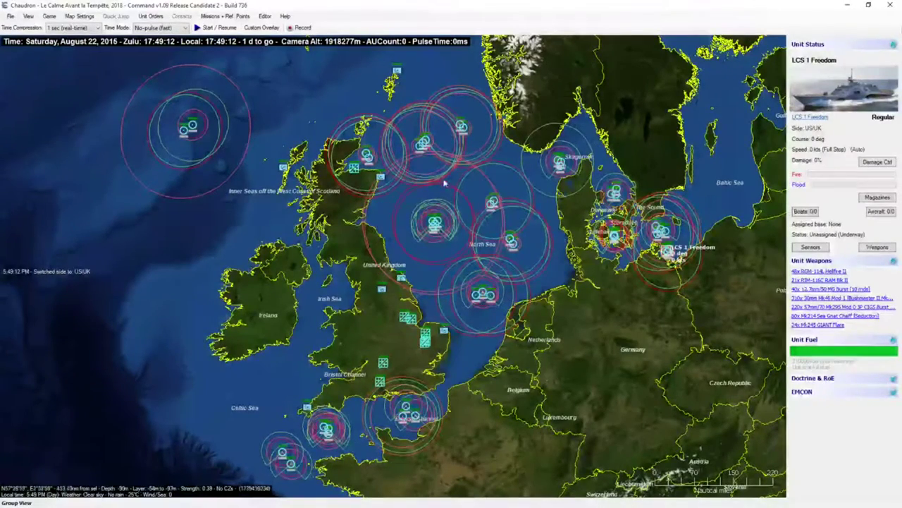
Step: Open the display options for the map's range symbols
{"action": "left_click", "coordinate": [74, 15]}
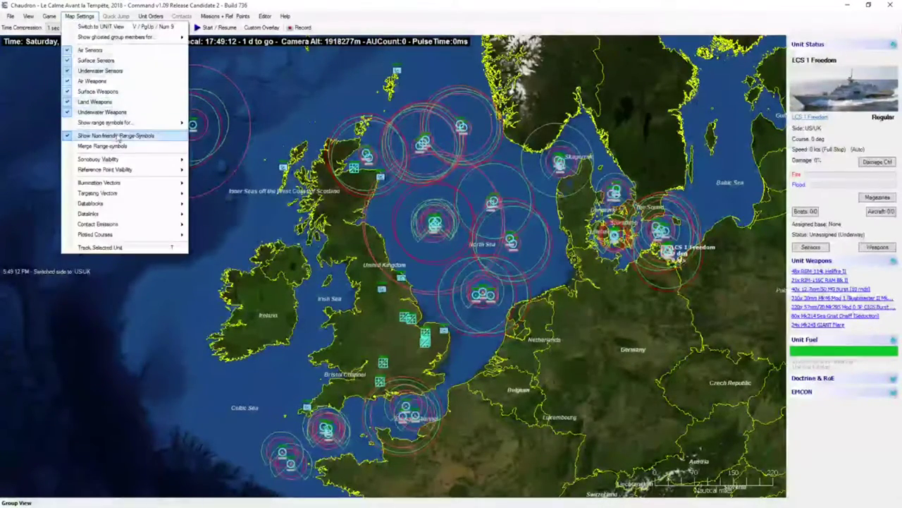
Step: Show range symbols for the selected unit only
{"action": "mouse_move", "coordinate": [113, 123]}
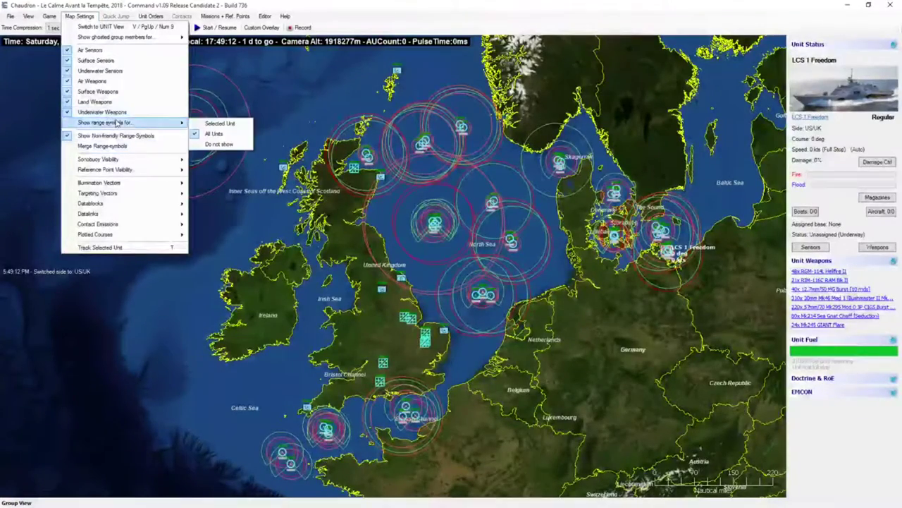
{"action": "left_click", "coordinate": [220, 124]}
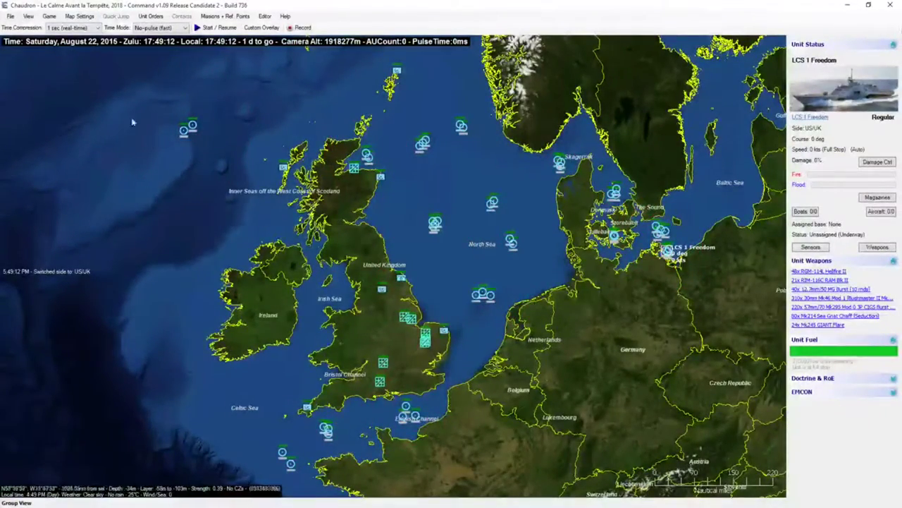
{"action": "left_click", "coordinate": [10, 16]}
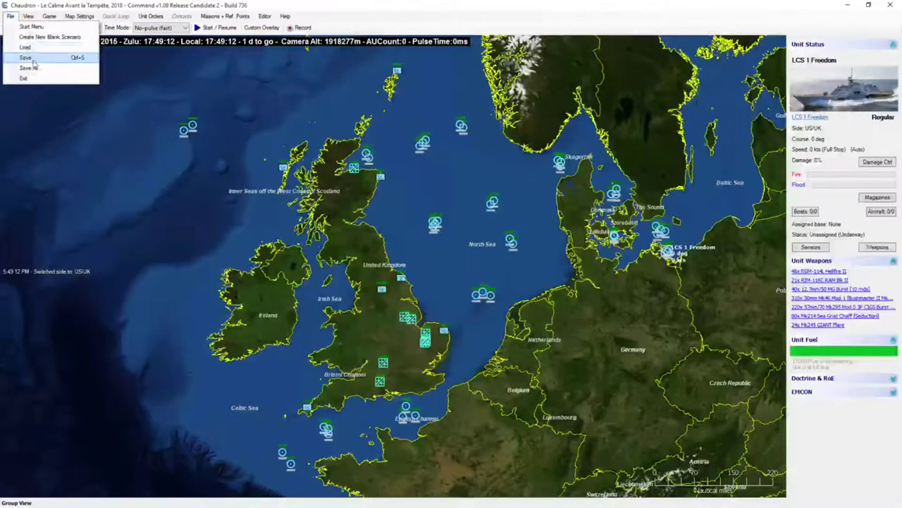
{"action": "left_click", "coordinate": [31, 66]}
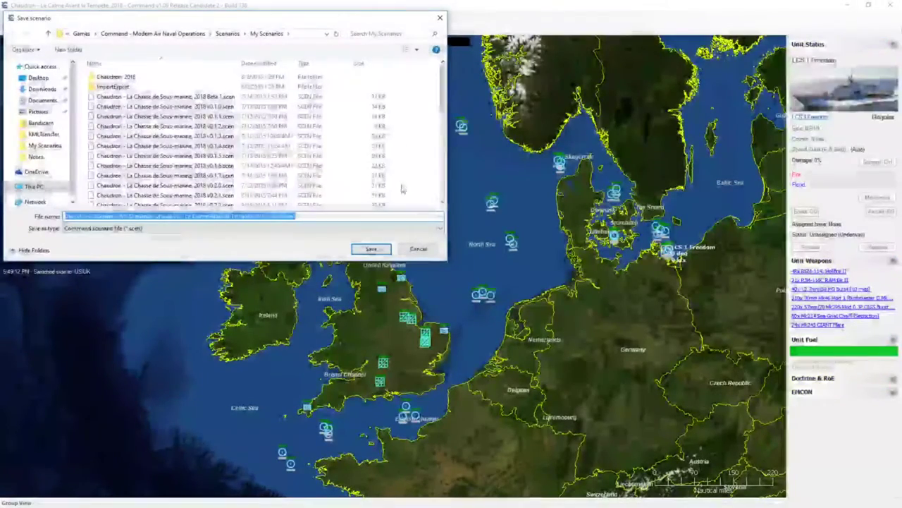
{"action": "scroll", "coordinate": [367, 181], "scroll_direction": "down", "scroll_amount": 3}
{"action": "key", "text": "Escape"}
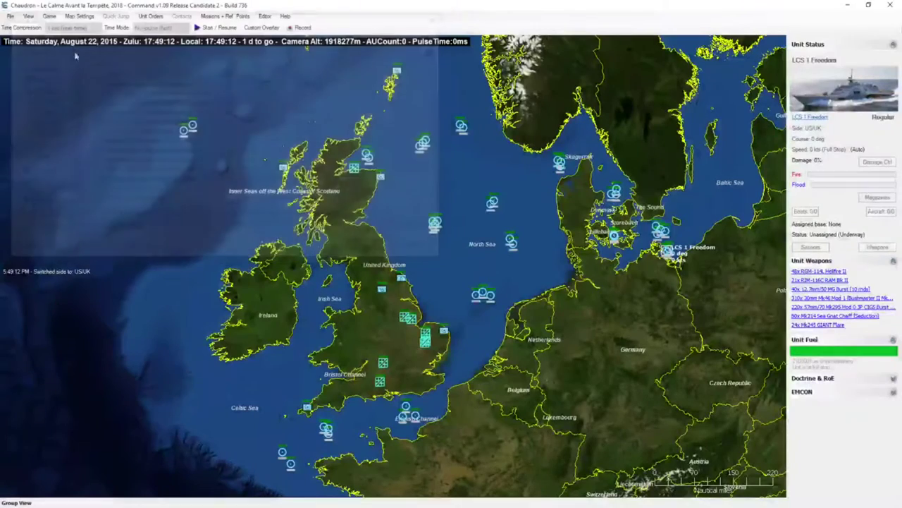
Step: Save the scenario under its current file name
{"action": "left_click", "coordinate": [10, 16]}
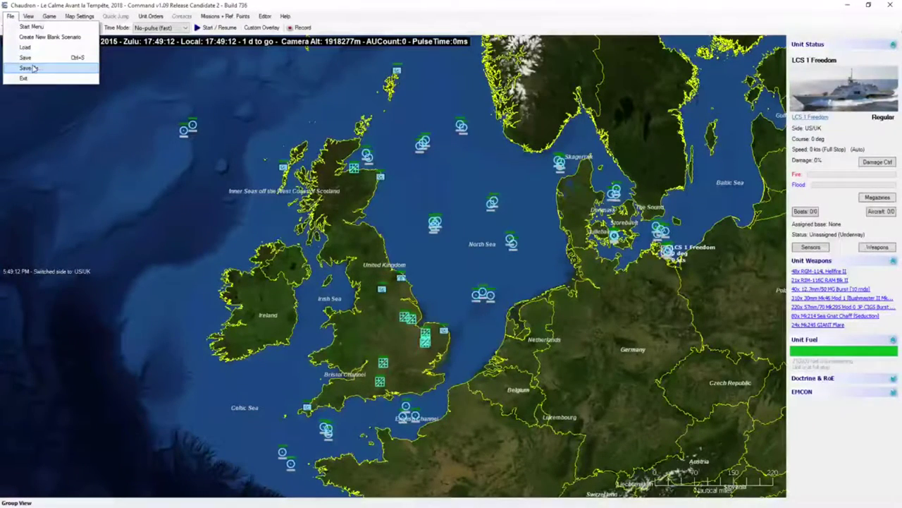
{"action": "left_click", "coordinate": [36, 59]}
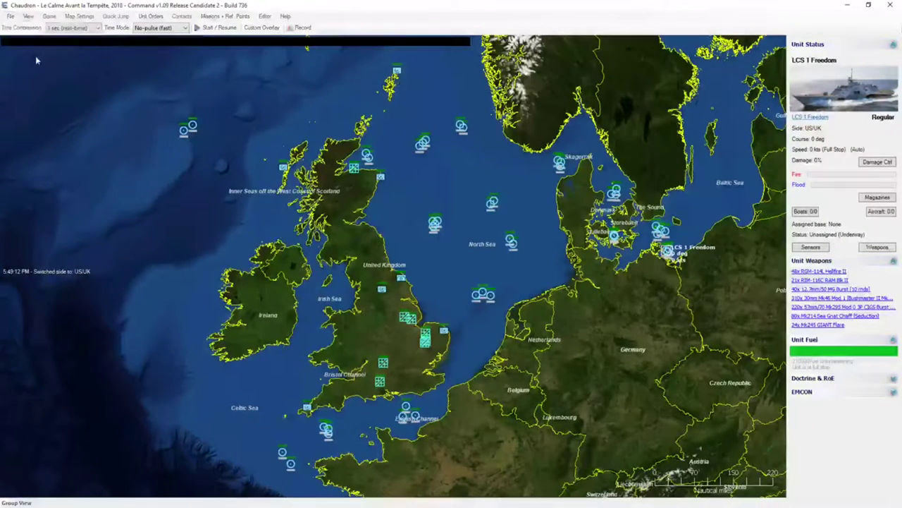
Step: Select the frigate F 230 Norfolk in the ship group in the southern North Sea
{"action": "right_click", "coordinate": [461, 251]}
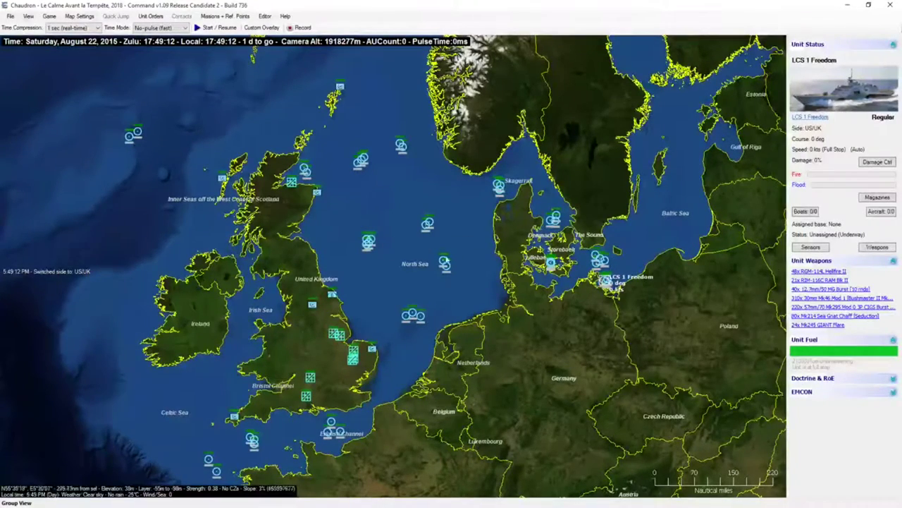
{"action": "left_click_drag", "start_coordinate": [375, 288], "coordinate": [384, 280]}
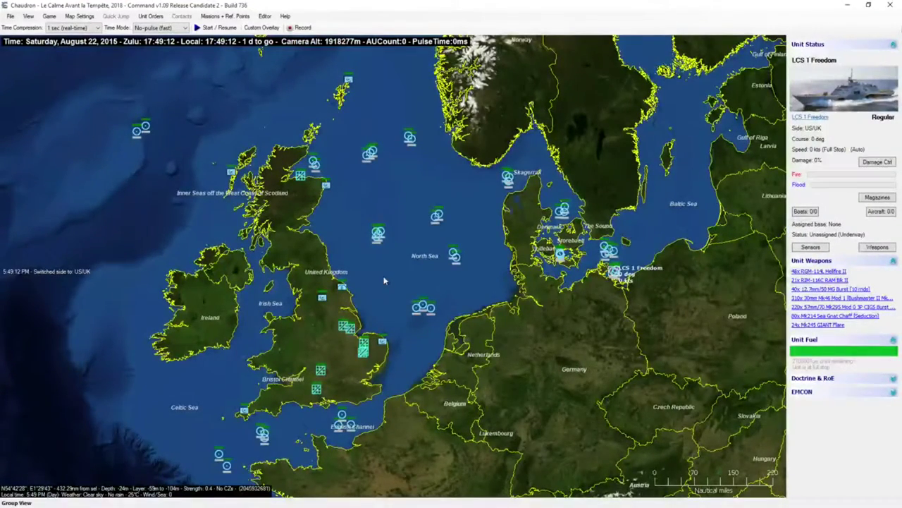
{"action": "scroll", "coordinate": [384, 281], "scroll_direction": "up", "scroll_amount": 1}
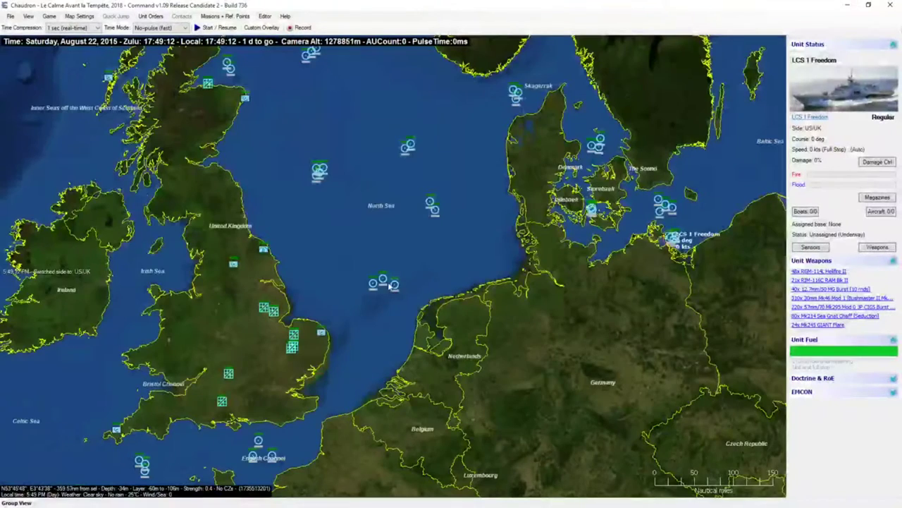
{"action": "scroll", "coordinate": [391, 285], "scroll_direction": "up", "scroll_amount": 3}
{"action": "left_click", "coordinate": [325, 297]}
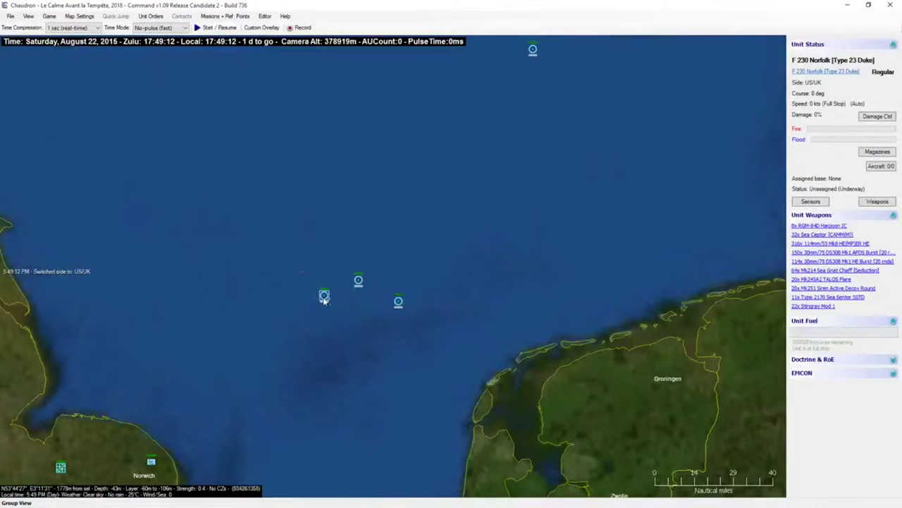
{"action": "scroll", "coordinate": [331, 301], "scroll_direction": "up", "scroll_amount": 1}
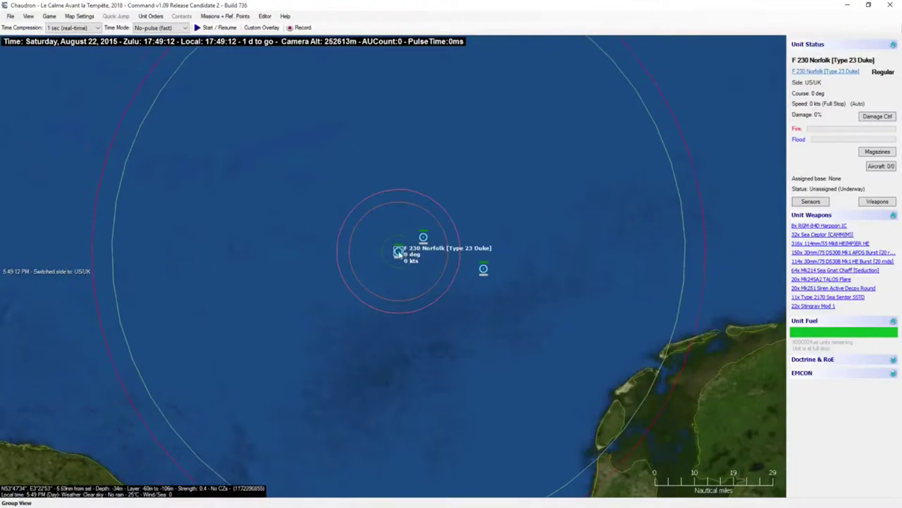
Step: Start a new surface ship unit near F 230 Norfolk and filter the platforms by class Commercial and country Commercial
{"action": "left_click_drag", "start_coordinate": [484, 268], "coordinate": [440, 258]}
{"action": "scroll", "coordinate": [440, 258], "scroll_direction": "down", "scroll_amount": 1}
{"action": "key", "text": "Insert"}
{"action": "left_click", "coordinate": [389, 310]}
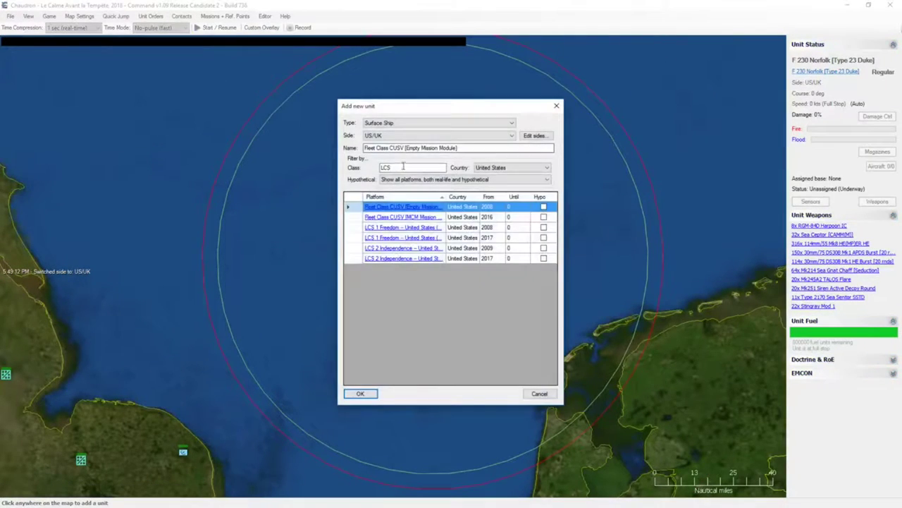
{"action": "left_click_drag", "start_coordinate": [405, 167], "coordinate": [245, 185]}
{"action": "type", "text": "Commercial"}
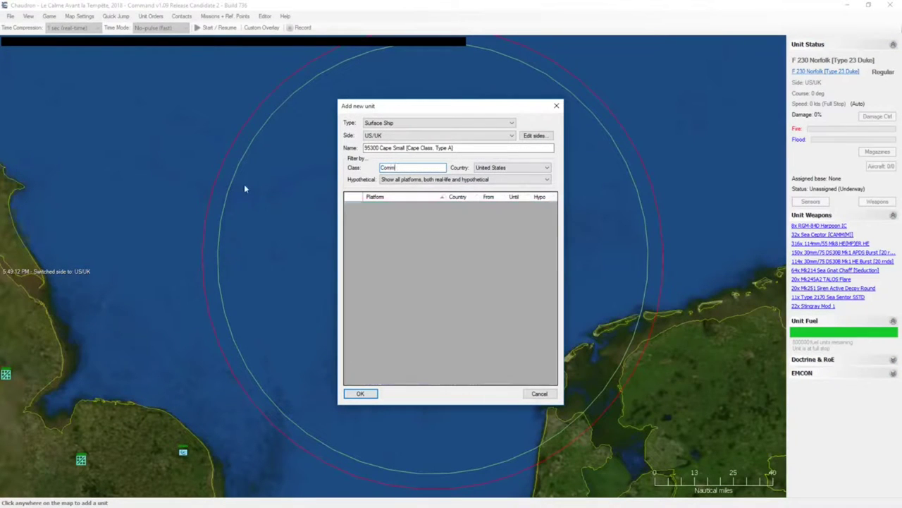
{"action": "left_click", "coordinate": [497, 167]}
{"action": "scroll", "coordinate": [504, 191], "scroll_direction": "up", "scroll_amount": 4}
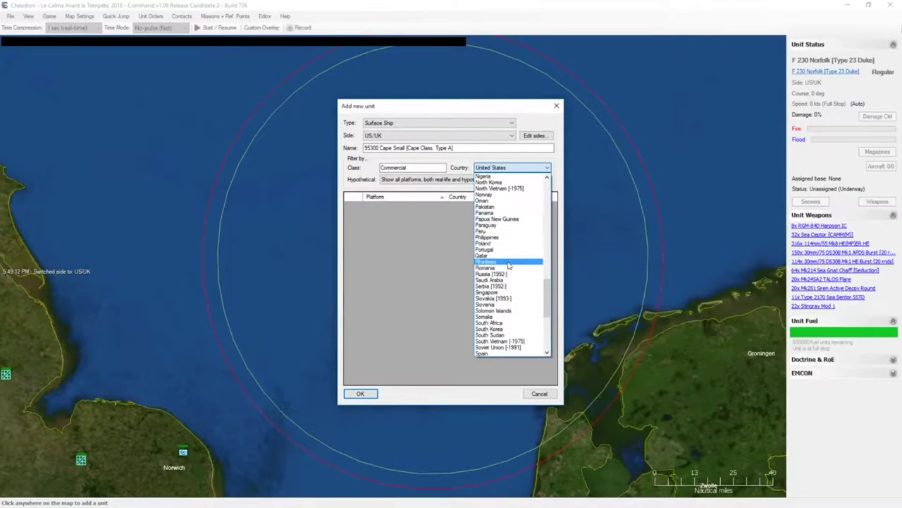
{"action": "scroll", "coordinate": [506, 250], "scroll_direction": "up", "scroll_amount": 9}
{"action": "scroll", "coordinate": [502, 248], "scroll_direction": "up", "scroll_amount": 15}
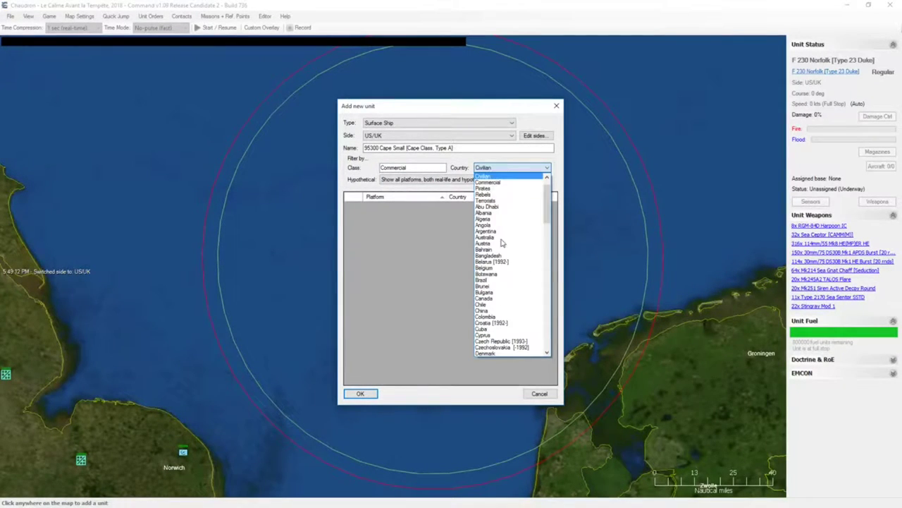
{"action": "left_click", "coordinate": [503, 183]}
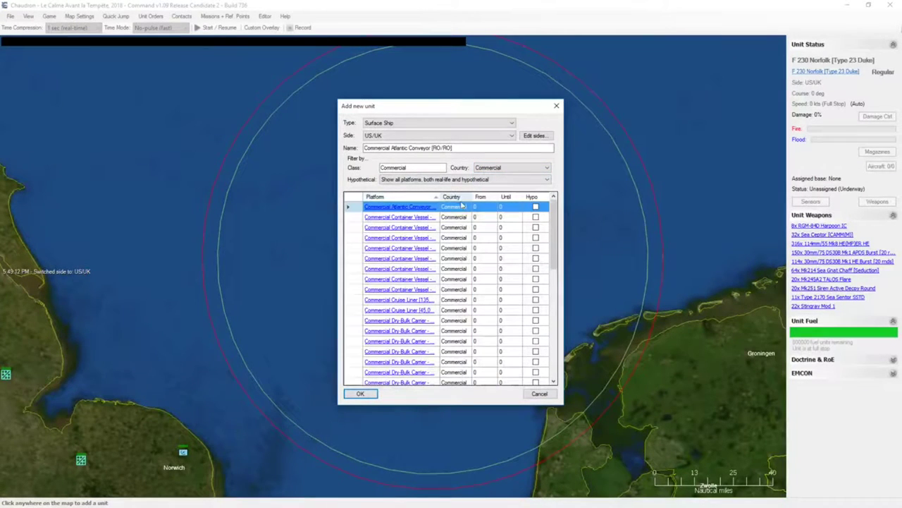
{"action": "left_click", "coordinate": [451, 217]}
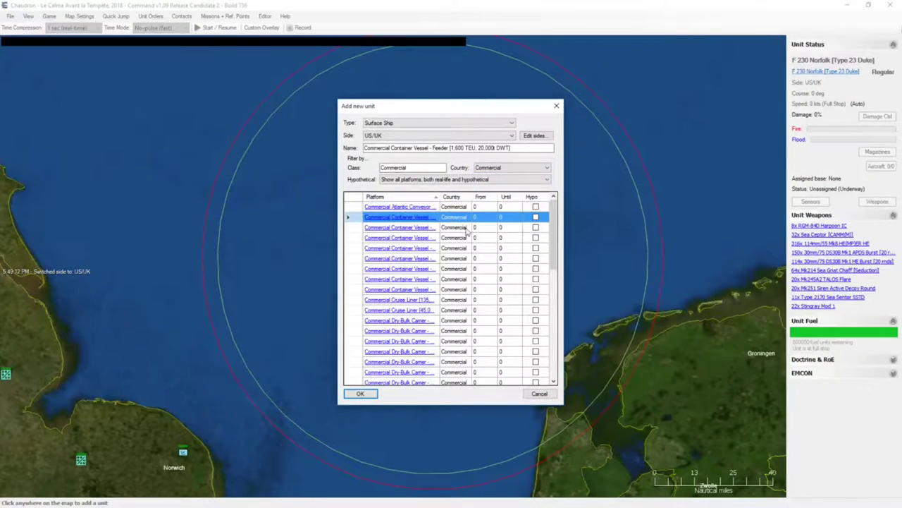
{"action": "left_click", "coordinate": [463, 228]}
{"action": "double_click", "coordinate": [461, 218]}
Step: Examine the ship groups around the Danish straits, the waters off northern Denmark and the North Sea
{"action": "scroll", "coordinate": [368, 225], "scroll_direction": "down", "scroll_amount": 3}
{"action": "right_click", "coordinate": [498, 276]}
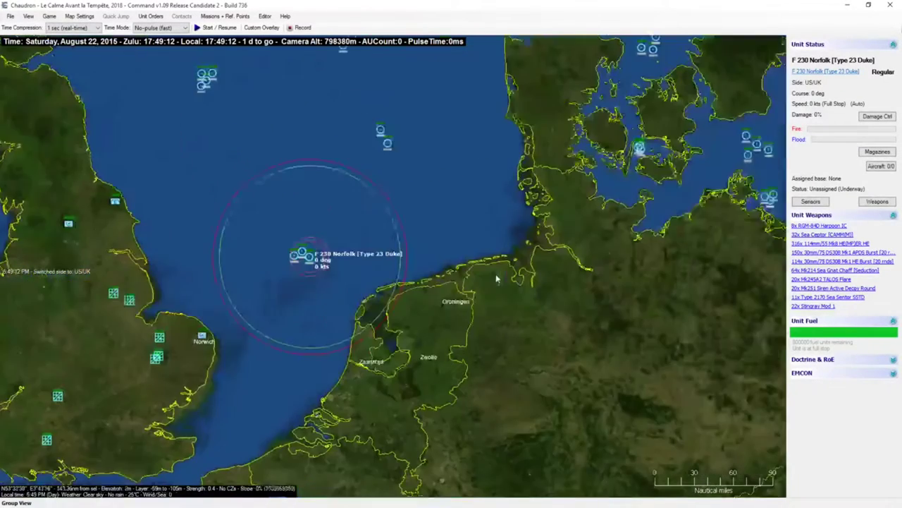
{"action": "right_click", "coordinate": [543, 178]}
{"action": "scroll", "coordinate": [484, 228], "scroll_direction": "up", "scroll_amount": 1}
{"action": "scroll", "coordinate": [429, 301], "scroll_direction": "up", "scroll_amount": 2}
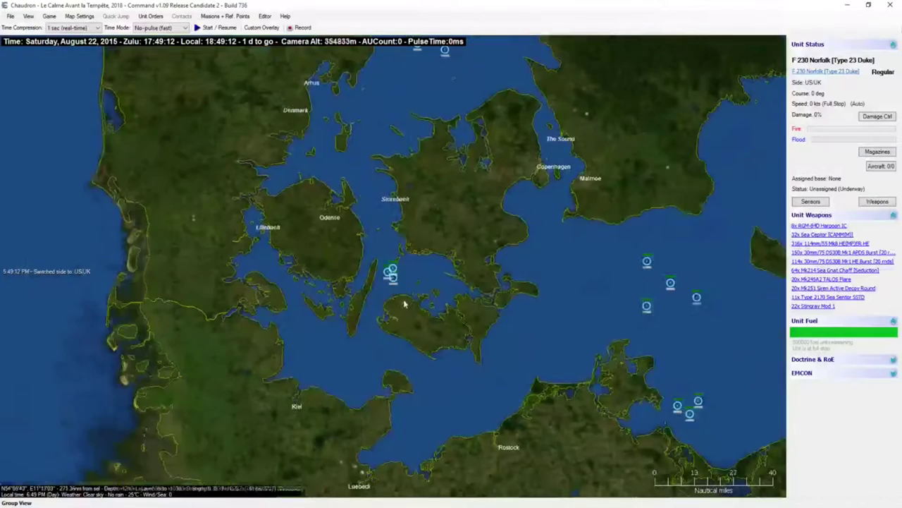
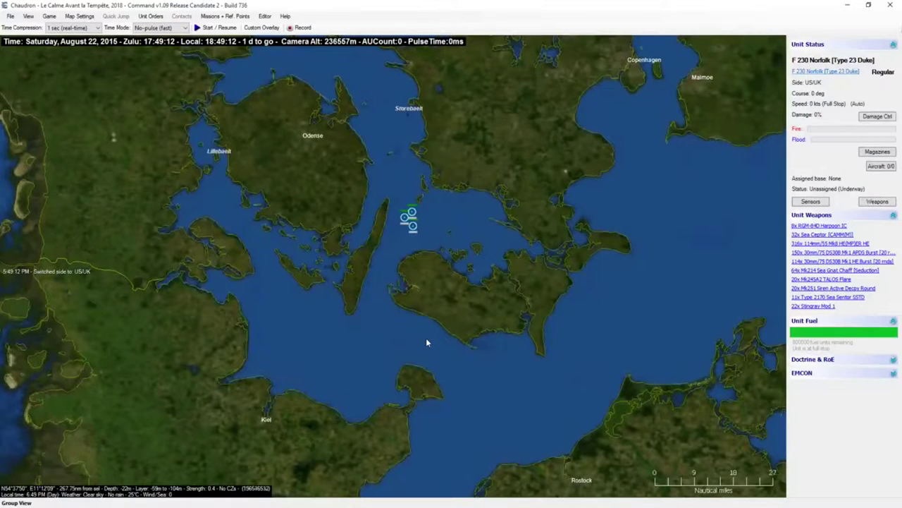
{"action": "right_click", "coordinate": [381, 160]}
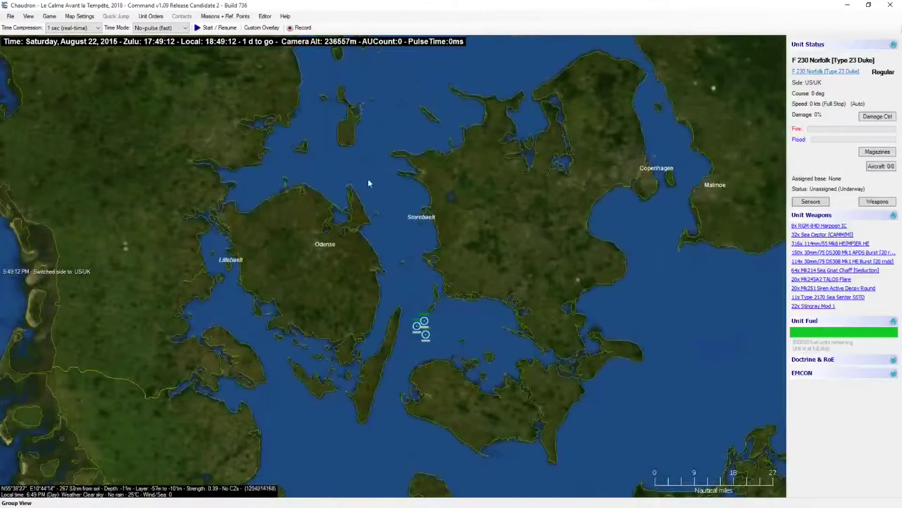
{"action": "scroll", "coordinate": [368, 172], "scroll_direction": "down", "scroll_amount": 2}
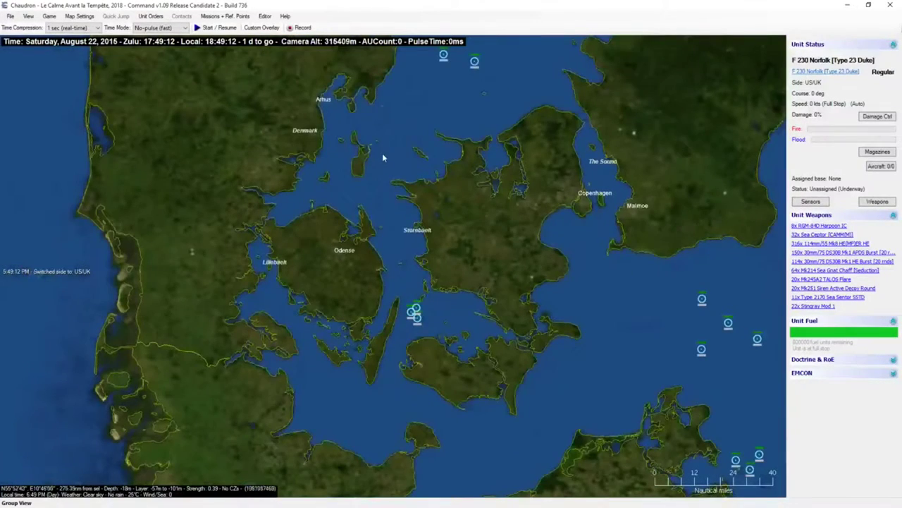
{"action": "key", "text": "Up"}
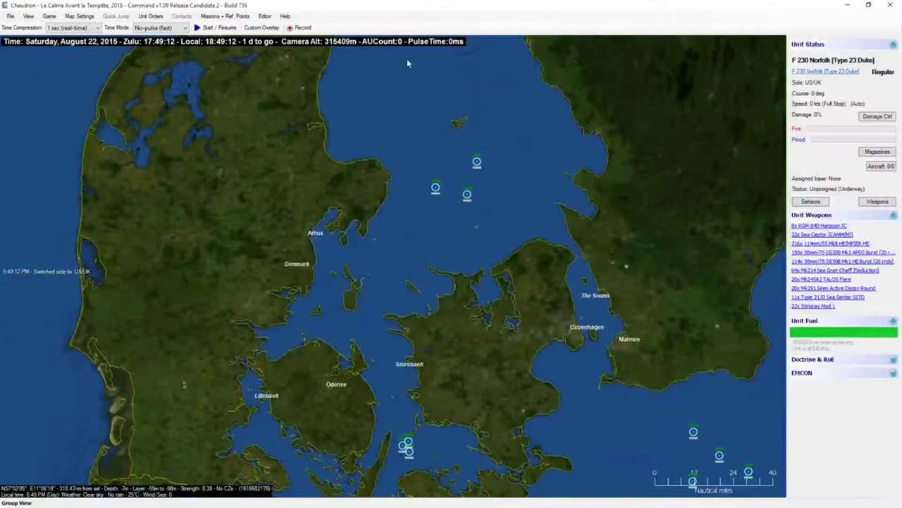
{"action": "scroll", "coordinate": [402, 124], "scroll_direction": "down", "scroll_amount": 1}
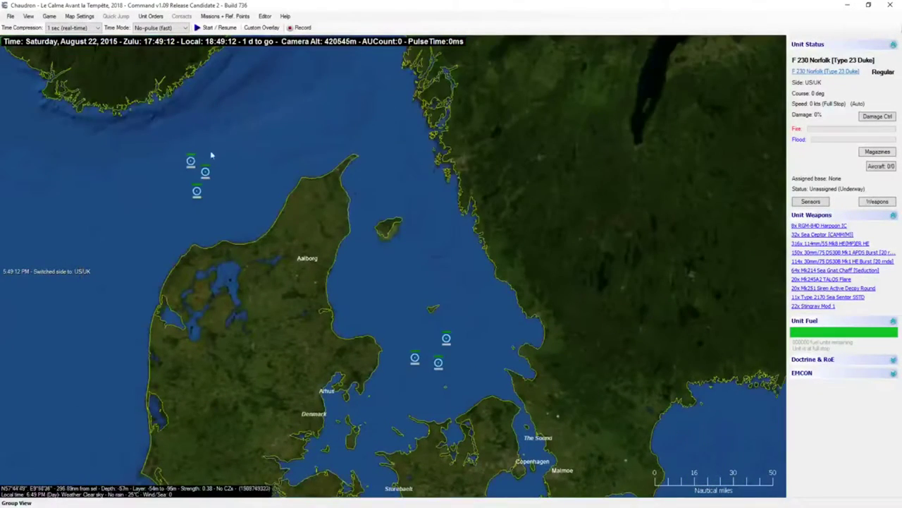
{"action": "scroll", "coordinate": [282, 169], "scroll_direction": "down", "scroll_amount": 2}
{"action": "scroll", "coordinate": [261, 287], "scroll_direction": "down", "scroll_amount": 5}
{"action": "right_click", "coordinate": [260, 287]}
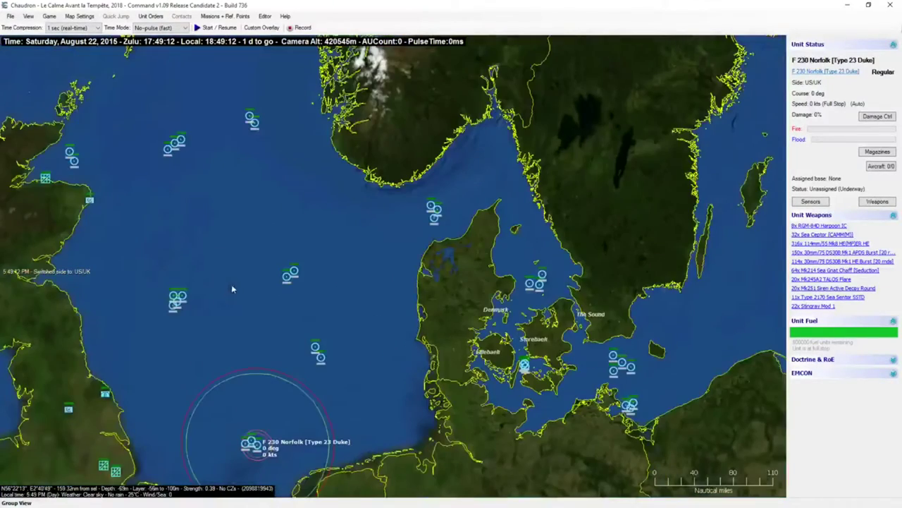
Step: Start adding a new unit in open water a few miles southwest of F 230 Norfolk
{"action": "right_click", "coordinate": [62, 286]}
{"action": "right_click", "coordinate": [541, 408]}
{"action": "scroll", "coordinate": [509, 330], "scroll_direction": "up", "scroll_amount": 4}
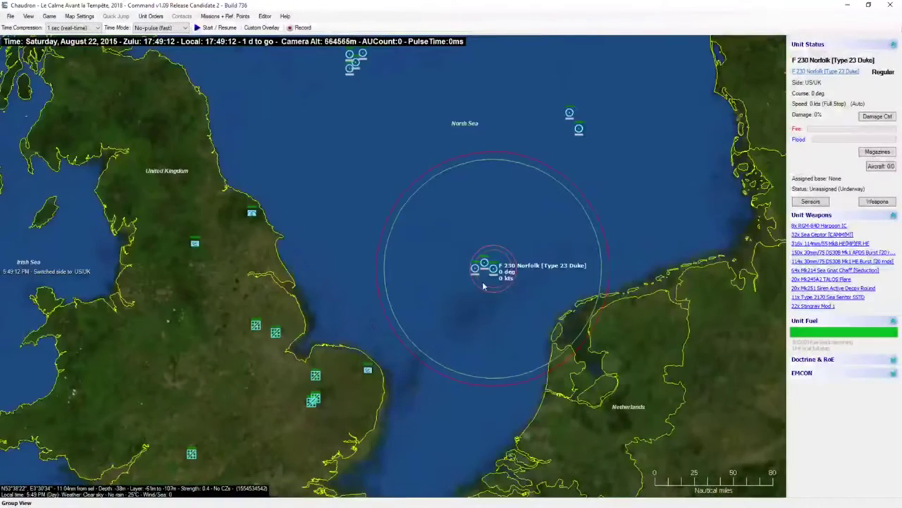
{"action": "scroll", "coordinate": [508, 330], "scroll_direction": "up", "scroll_amount": 3}
{"action": "scroll", "coordinate": [413, 282], "scroll_direction": "up", "scroll_amount": 3}
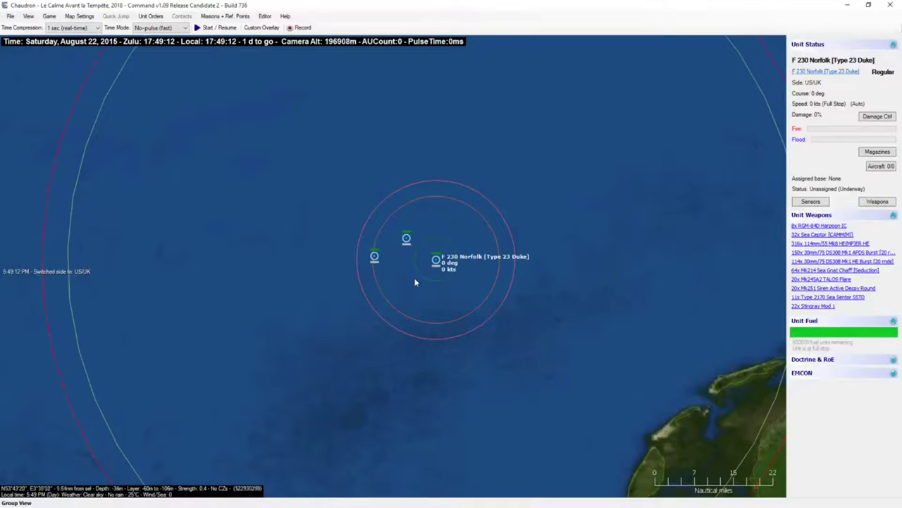
{"action": "key", "text": "Insert"}
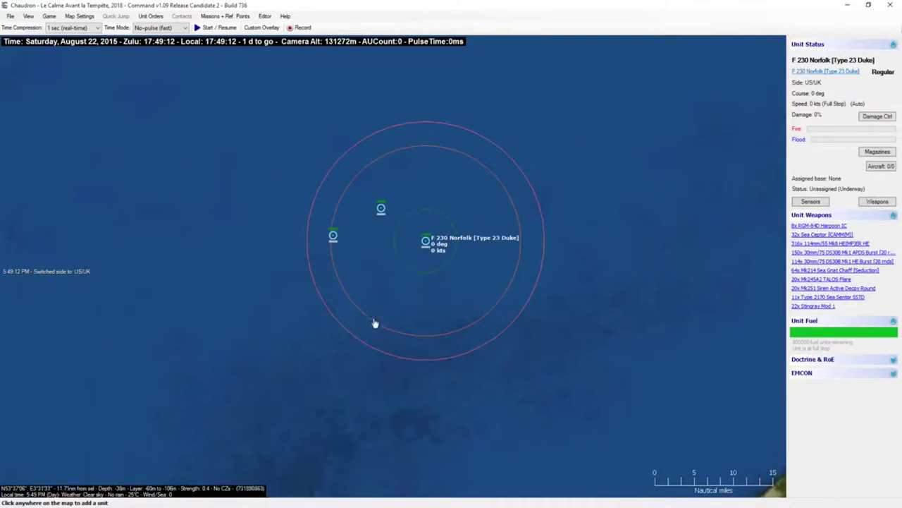
{"action": "left_click", "coordinate": [321, 338]}
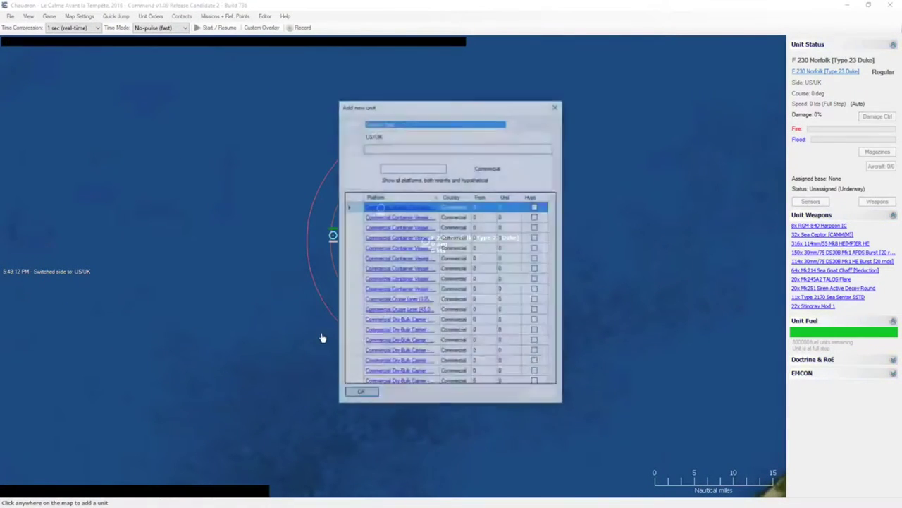
Step: Examine the database entry of Commercial Container Vessel - Ultra Large [15,000 TEU, 160,000t DWT] and close it
{"action": "left_click", "coordinate": [447, 292]}
{"action": "left_click", "coordinate": [425, 290]}
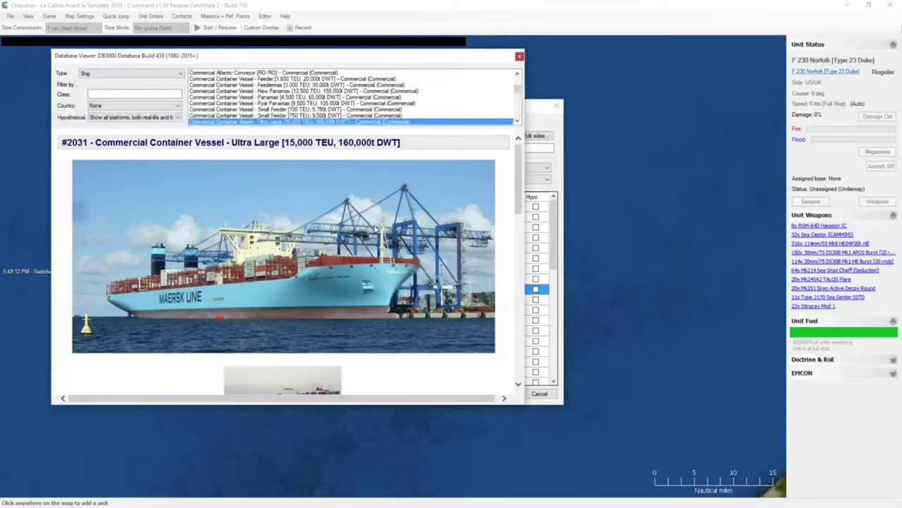
{"action": "scroll", "coordinate": [373, 224], "scroll_direction": "down", "scroll_amount": 3}
{"action": "scroll", "coordinate": [374, 224], "scroll_direction": "down", "scroll_amount": 3}
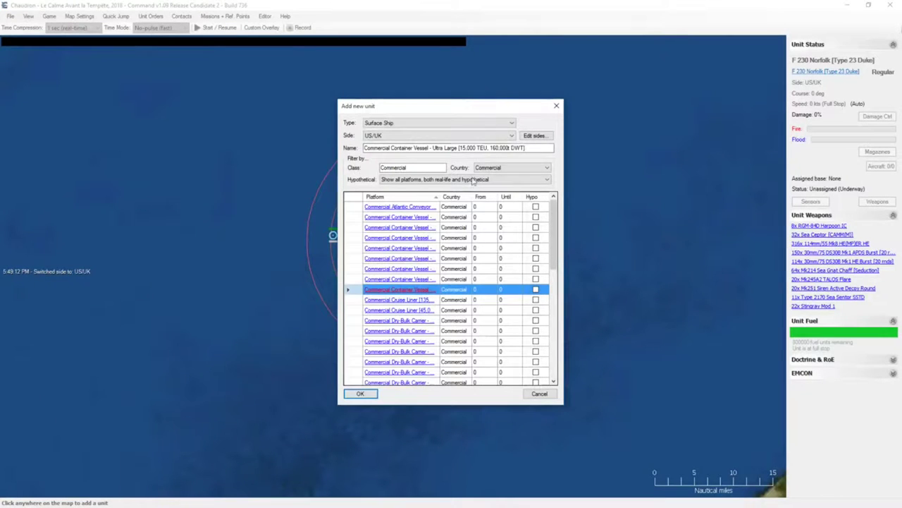
{"action": "left_click", "coordinate": [519, 55]}
Step: Select the Commercial Container Vessel - Small Feeder [750 TEU, 9,500t DWT] and read its general data in the database
{"action": "left_click", "coordinate": [445, 280]}
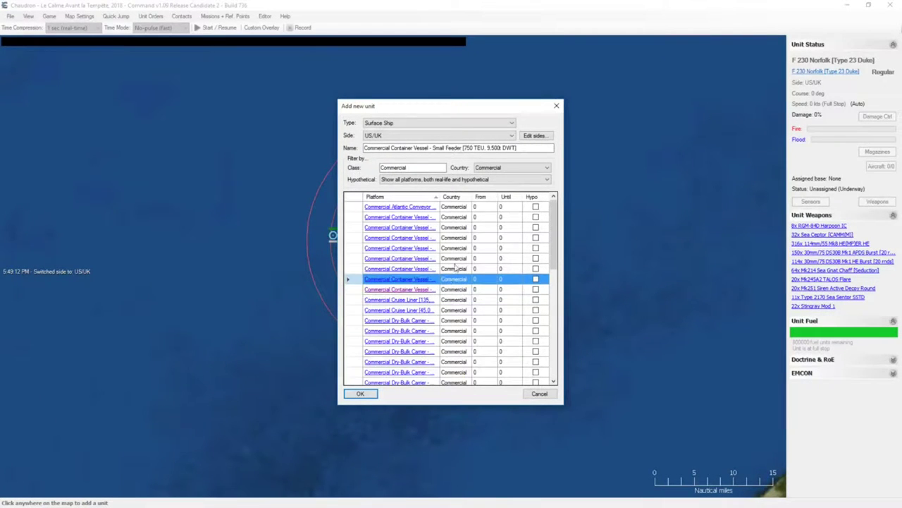
{"action": "double_click", "coordinate": [416, 280]}
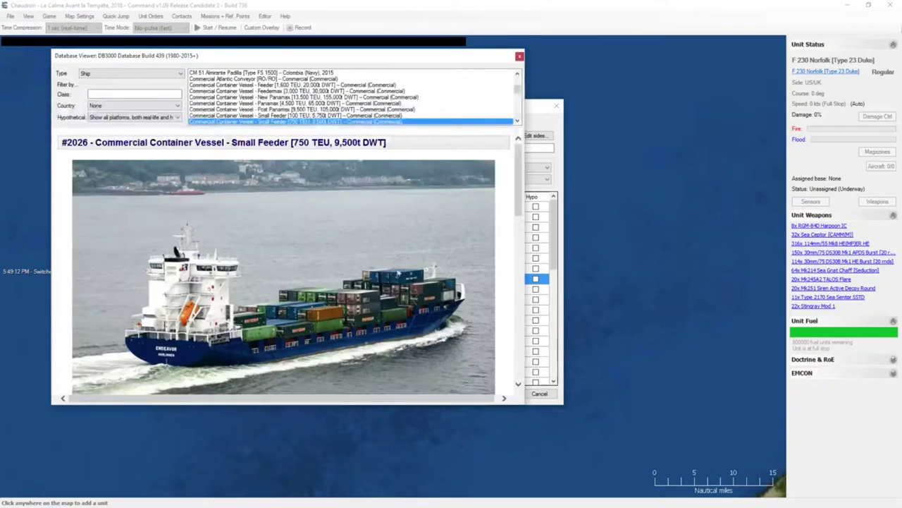
{"action": "scroll", "coordinate": [379, 258], "scroll_direction": "down", "scroll_amount": 5}
{"action": "scroll", "coordinate": [380, 258], "scroll_direction": "down", "scroll_amount": 1}
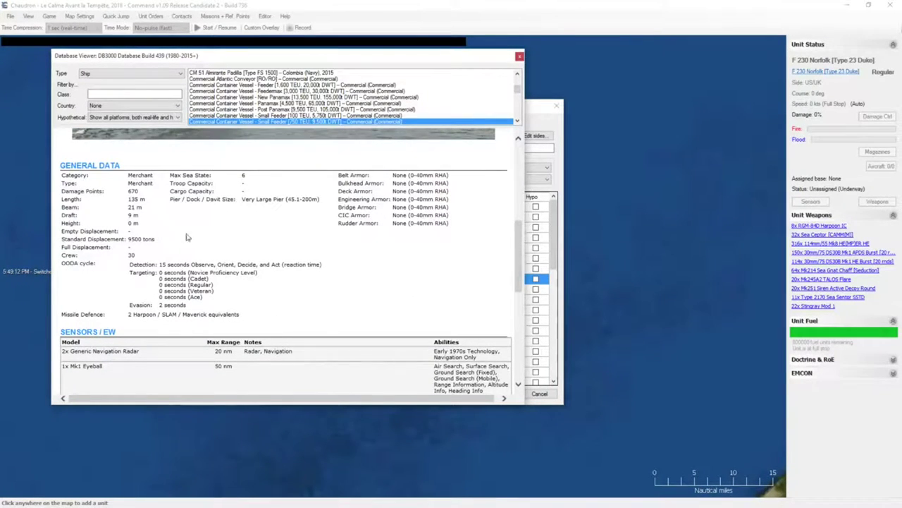
Step: Add the Commercial Container Vessel - Small Feeder [750 TEU, 9,500t DWT] to the US/UK side at the chosen spot southwest of F 230 Norfolk
{"action": "left_click", "coordinate": [520, 55]}
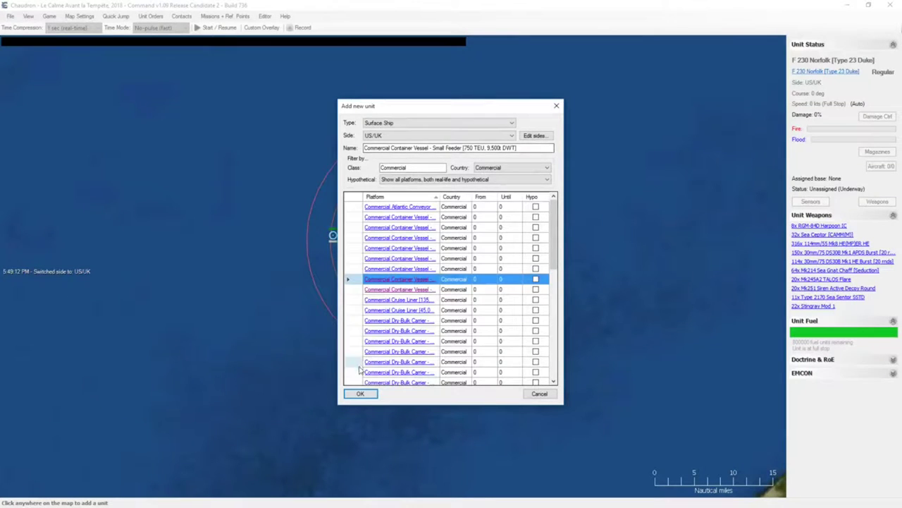
{"action": "left_click", "coordinate": [361, 389]}
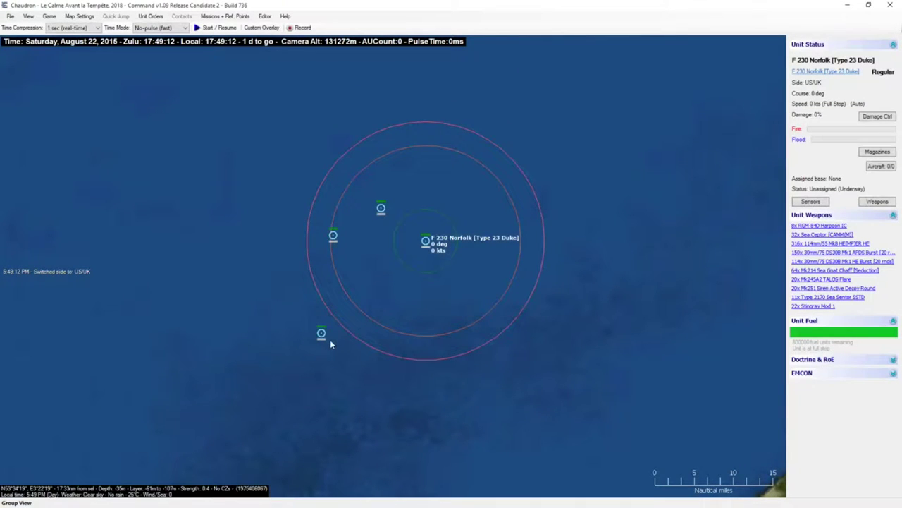
Step: Add a US/UK Commercial Container Vessel - Feeder [1,600 TEU, 20,000t DWT] about 6 nm southeast of the Small Feeder, checking its database entry first
{"action": "left_click", "coordinate": [359, 369]}
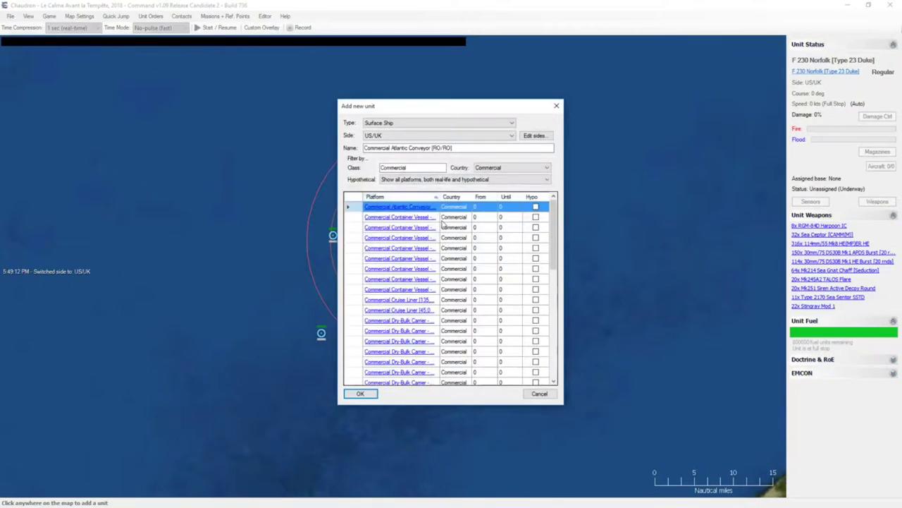
{"action": "left_click", "coordinate": [443, 217]}
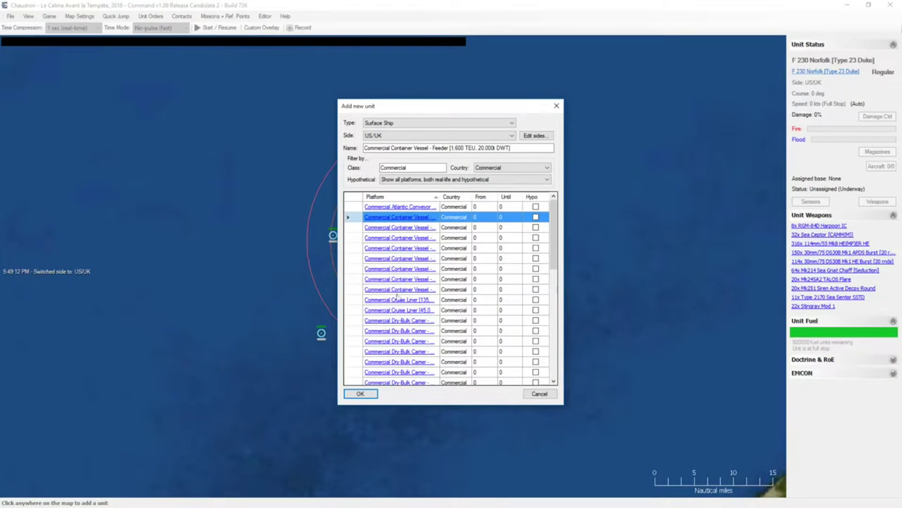
{"action": "double_click", "coordinate": [423, 218]}
{"action": "scroll", "coordinate": [415, 221], "scroll_direction": "down", "scroll_amount": 3}
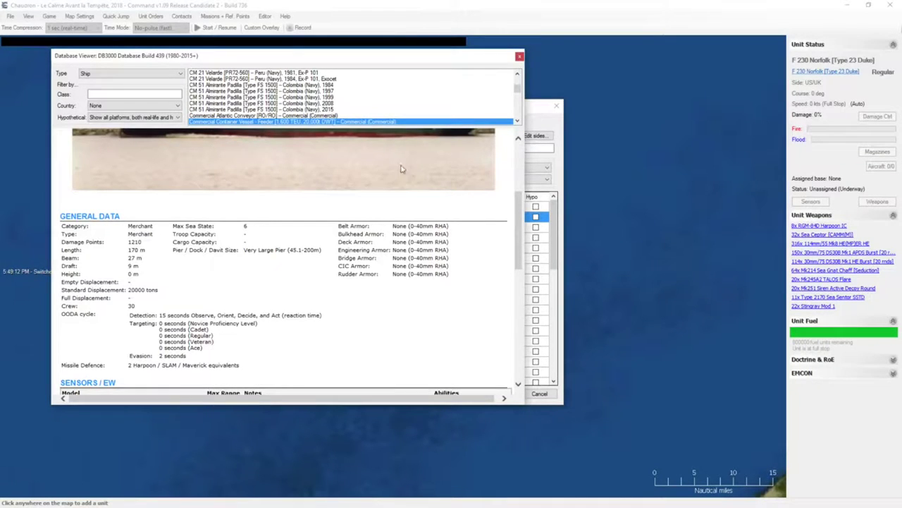
{"action": "scroll", "coordinate": [402, 170], "scroll_direction": "up", "scroll_amount": 2}
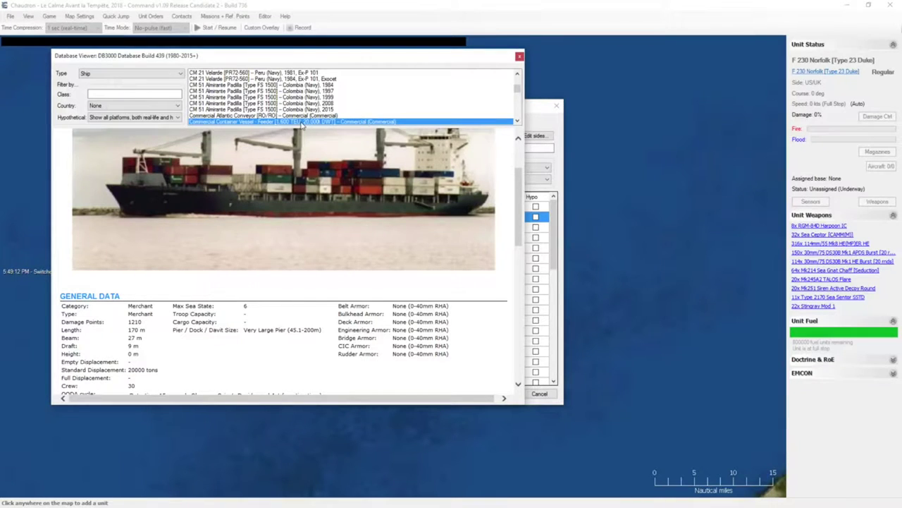
{"action": "left_click", "coordinate": [520, 56]}
{"action": "left_click", "coordinate": [359, 394]}
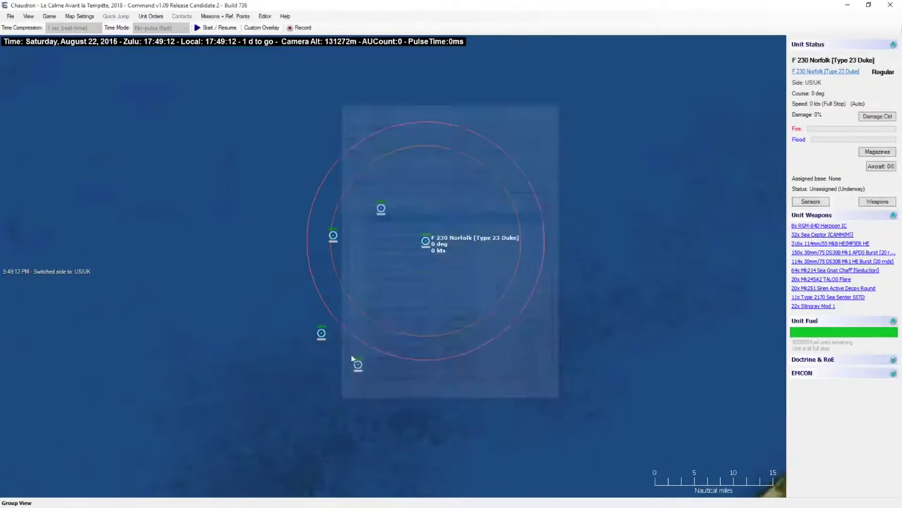
Step: Start a new US/UK surface ship about 7 nm south of the Small Feeder and choose the Commercial LNG/LPG Tanker [18,000t DWT]
{"action": "left_click", "coordinate": [322, 332]}
{"action": "key", "text": "Insert"}
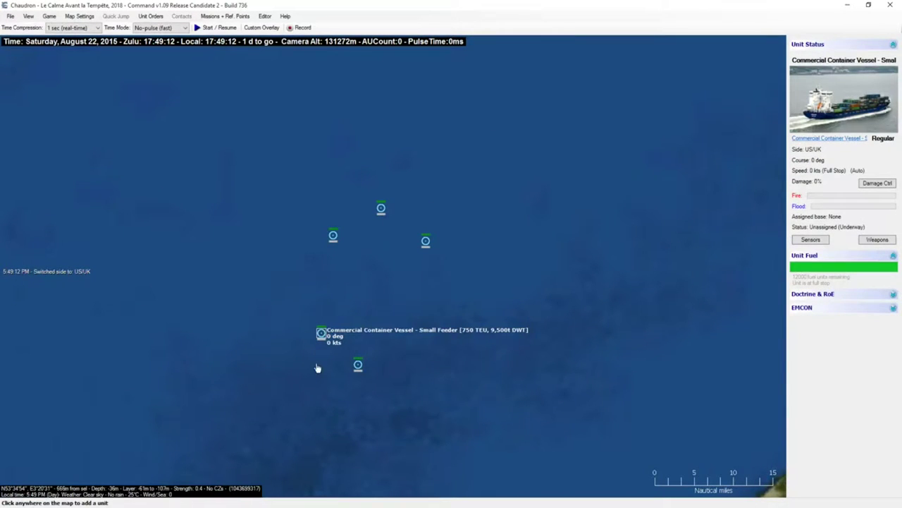
{"action": "left_click", "coordinate": [313, 390]}
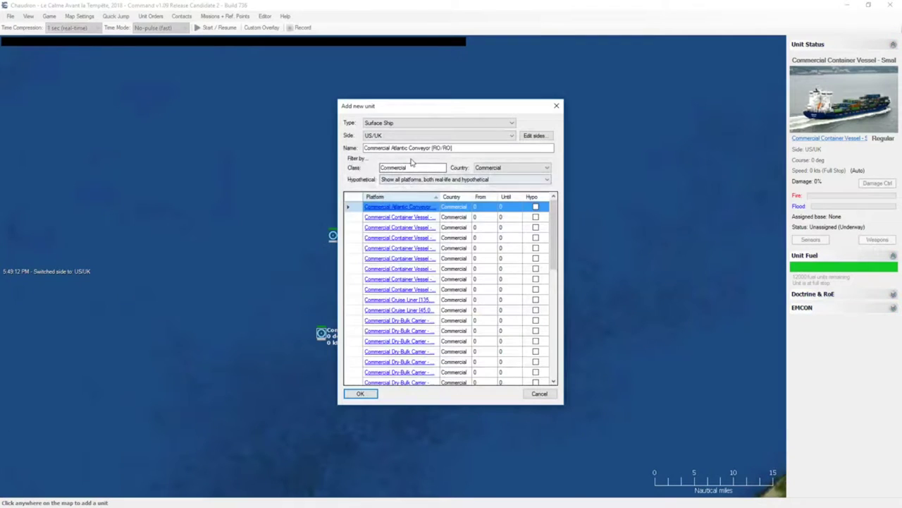
{"action": "left_click", "coordinate": [459, 301]}
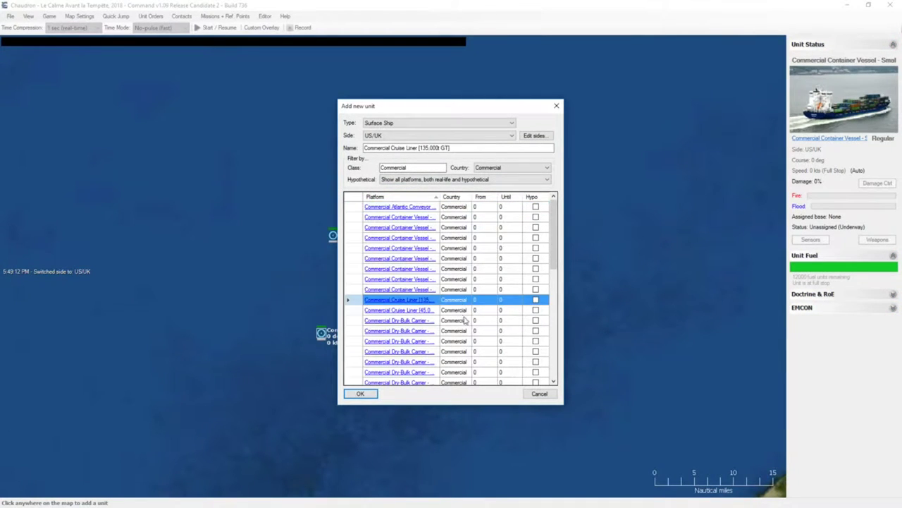
{"action": "left_click", "coordinate": [465, 320]}
{"action": "key", "text": "Down"}
{"action": "scroll", "coordinate": [447, 340], "scroll_direction": "down", "scroll_amount": 2}
{"action": "scroll", "coordinate": [447, 341], "scroll_direction": "down", "scroll_amount": 1}
{"action": "scroll", "coordinate": [447, 341], "scroll_direction": "up", "scroll_amount": 3}
{"action": "scroll", "coordinate": [447, 341], "scroll_direction": "down", "scroll_amount": 3}
{"action": "scroll", "coordinate": [447, 341], "scroll_direction": "down", "scroll_amount": 2}
{"action": "left_click", "coordinate": [445, 341]}
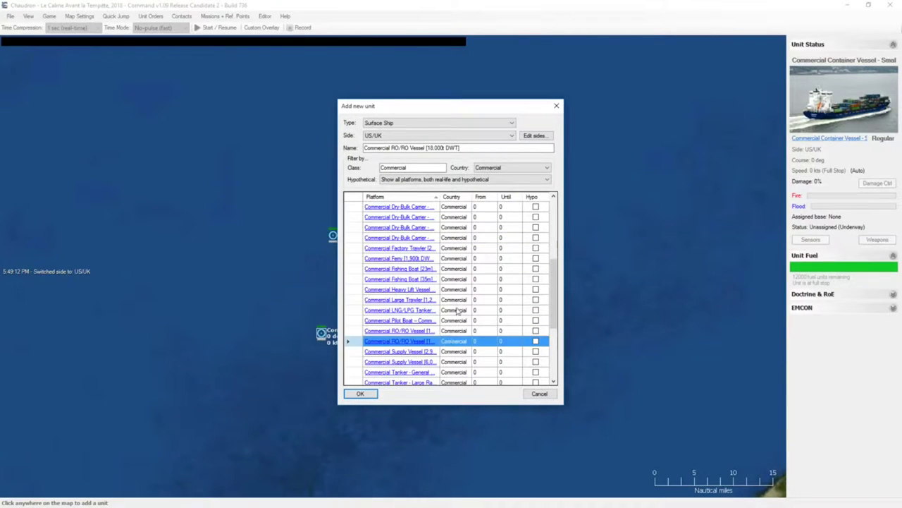
{"action": "left_click", "coordinate": [457, 310]}
Step: Review the LNG/LPG Tanker's picture and general data in the database, and add the tanker to the map
{"action": "left_click", "coordinate": [415, 312]}
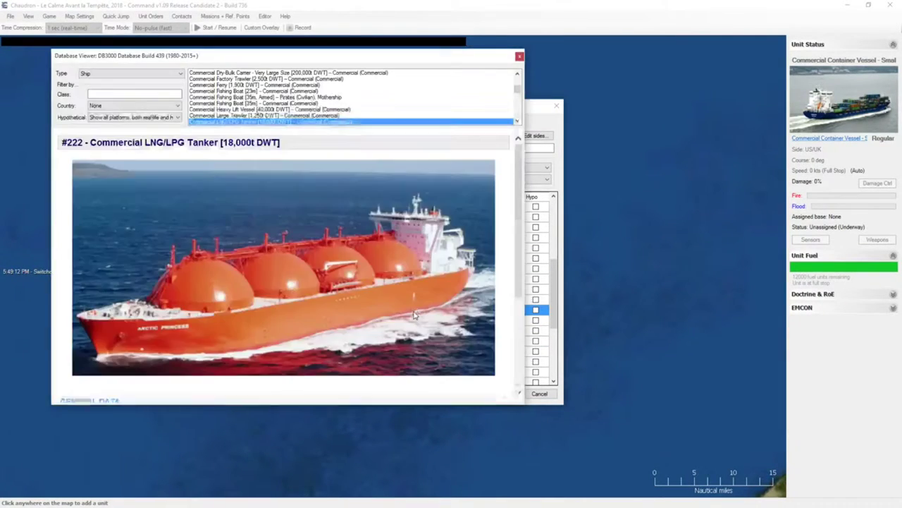
{"action": "scroll", "coordinate": [415, 315], "scroll_direction": "down", "scroll_amount": 5}
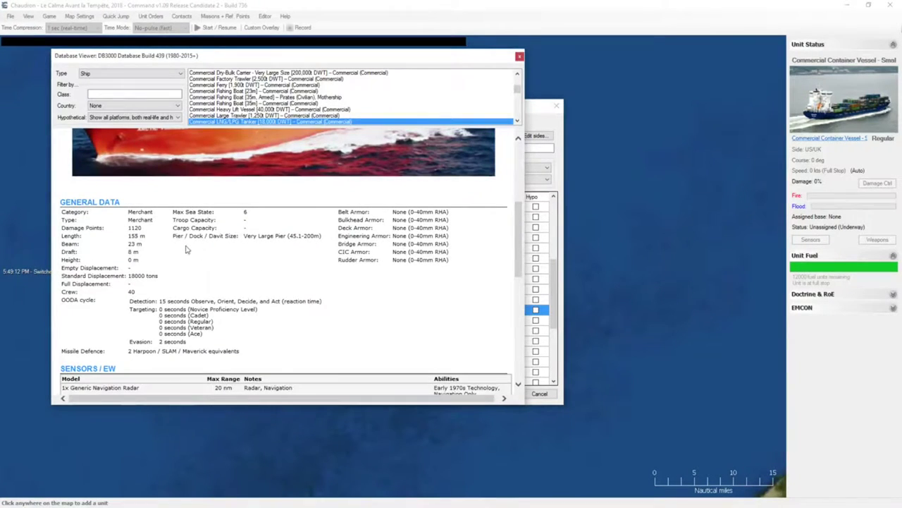
{"action": "scroll", "coordinate": [187, 248], "scroll_direction": "up", "scroll_amount": 4}
{"action": "scroll", "coordinate": [184, 277], "scroll_direction": "down", "scroll_amount": 1}
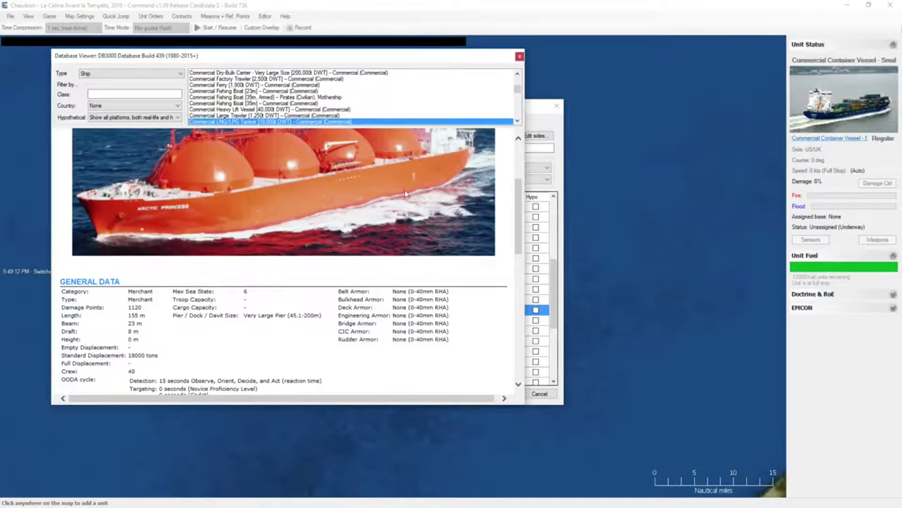
{"action": "left_click", "coordinate": [520, 56]}
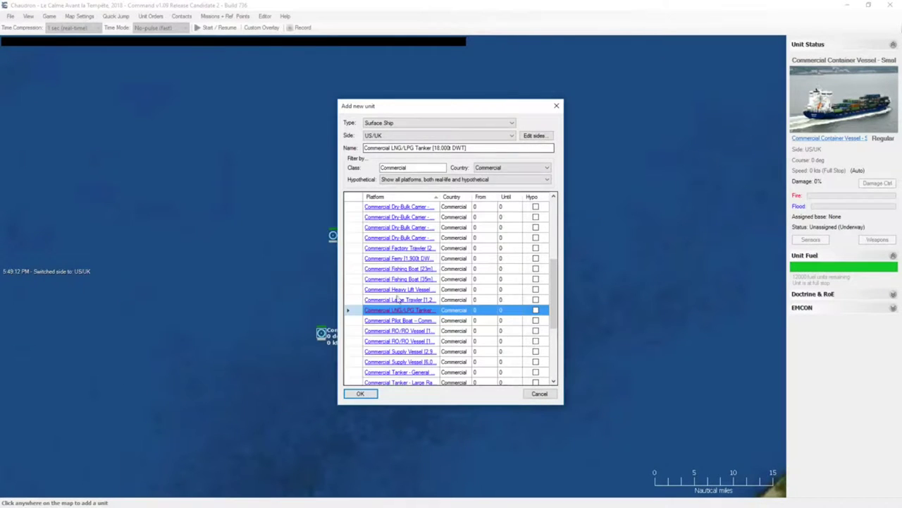
{"action": "left_click", "coordinate": [364, 394]}
Step: Check the placed Feeder and Small Feeder vessels and the position of their group in the southern North Sea
{"action": "left_click", "coordinate": [358, 364]}
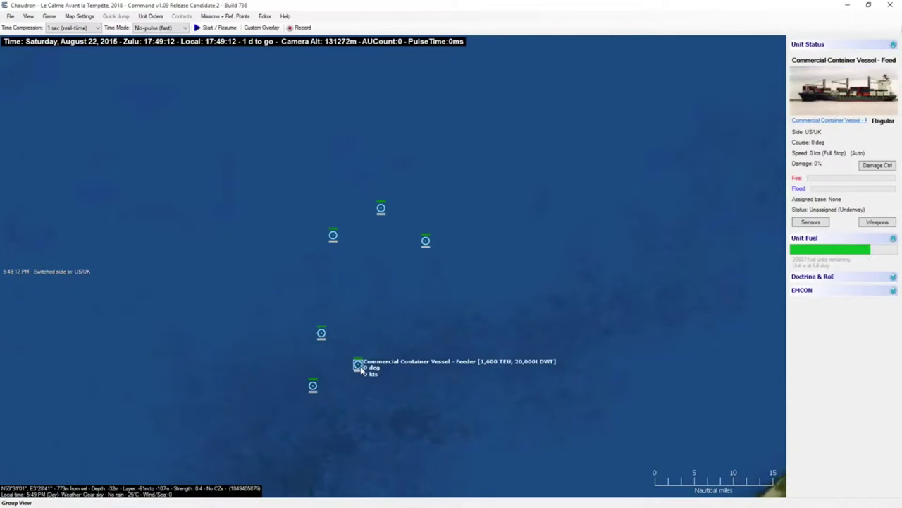
{"action": "left_click", "coordinate": [322, 333]}
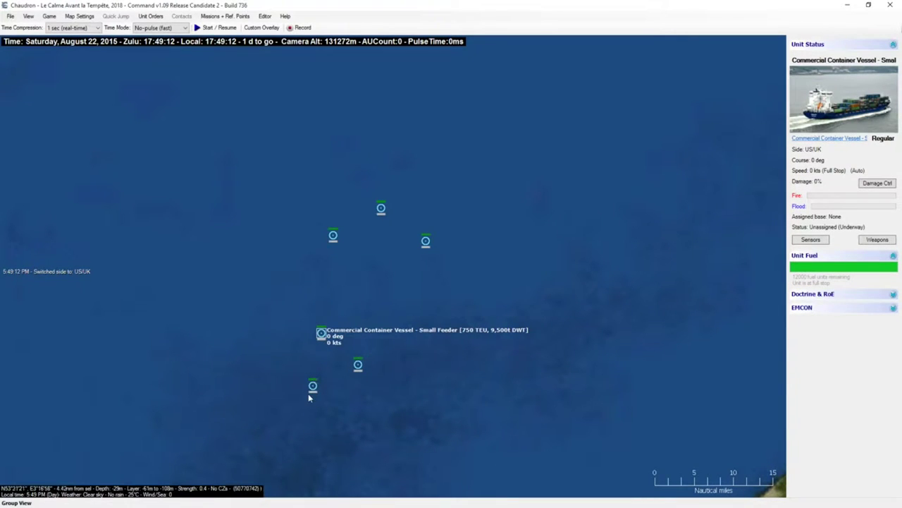
{"action": "scroll", "coordinate": [321, 368], "scroll_direction": "down", "scroll_amount": 2}
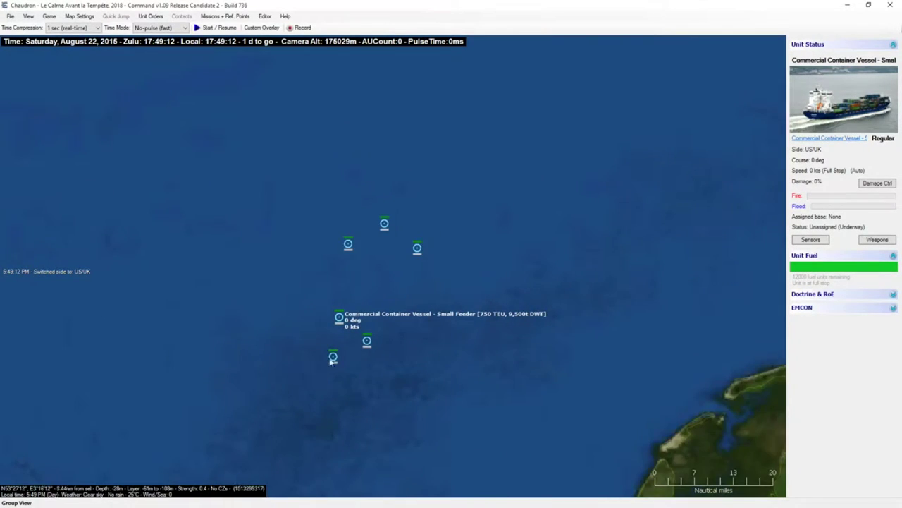
{"action": "scroll", "coordinate": [338, 354], "scroll_direction": "down", "scroll_amount": 1}
{"action": "scroll", "coordinate": [338, 359], "scroll_direction": "down", "scroll_amount": 5}
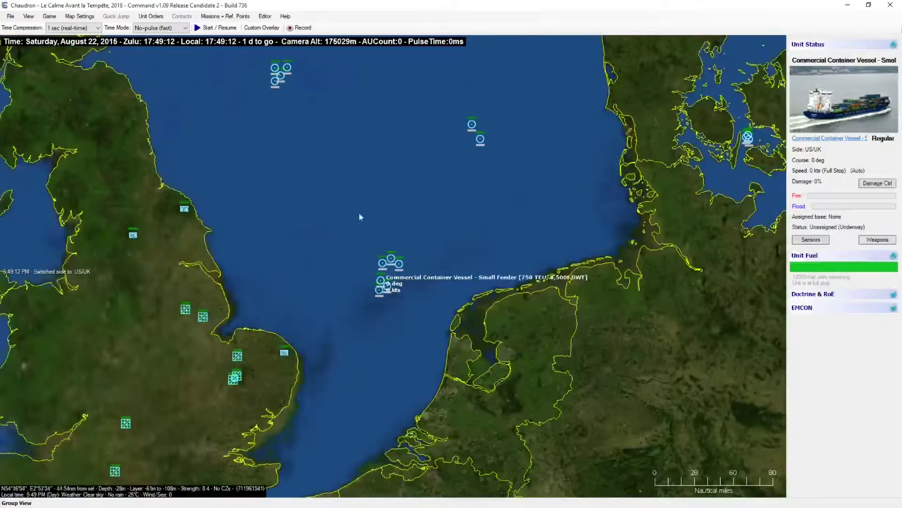
Step: Move the F 230 Norfolk of the two-ship group west of Denmark about 4 nm north, closer to its companion ship
{"action": "scroll", "coordinate": [489, 201], "scroll_direction": "up", "scroll_amount": 4}
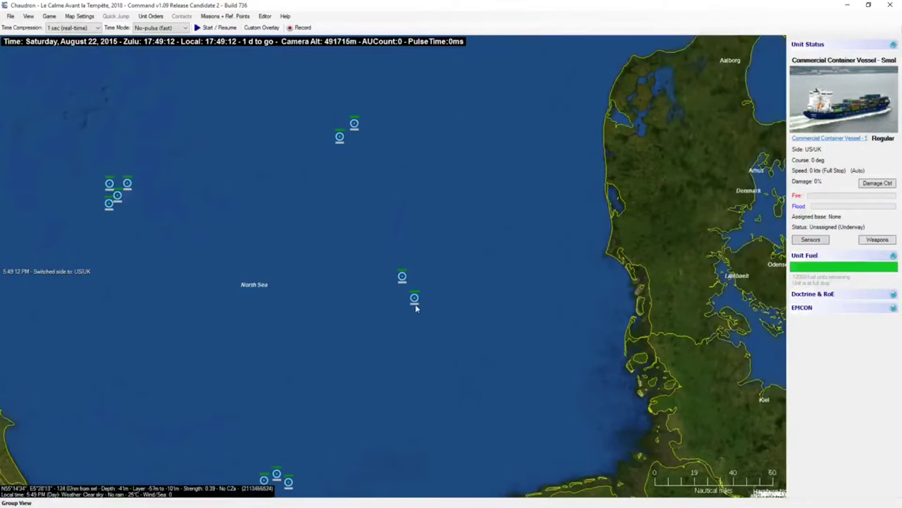
{"action": "left_click", "coordinate": [377, 245]}
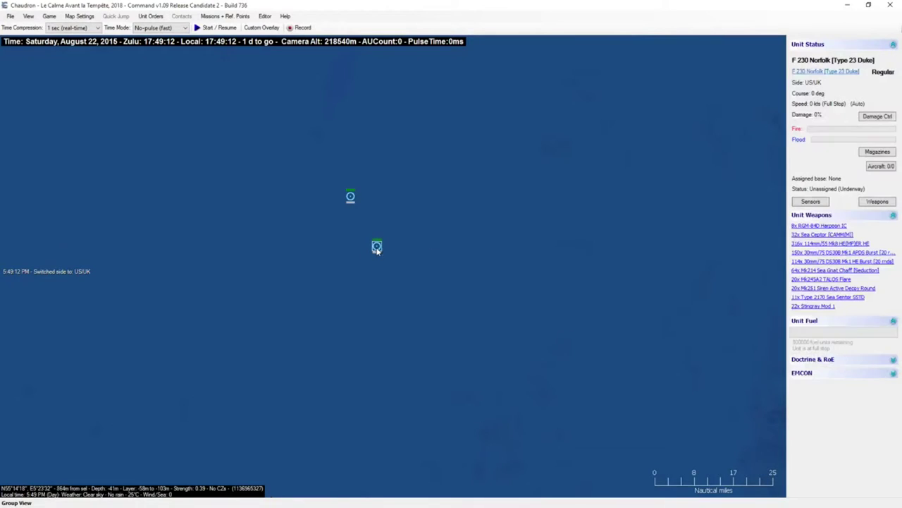
{"action": "scroll", "coordinate": [367, 224], "scroll_direction": "up", "scroll_amount": 1}
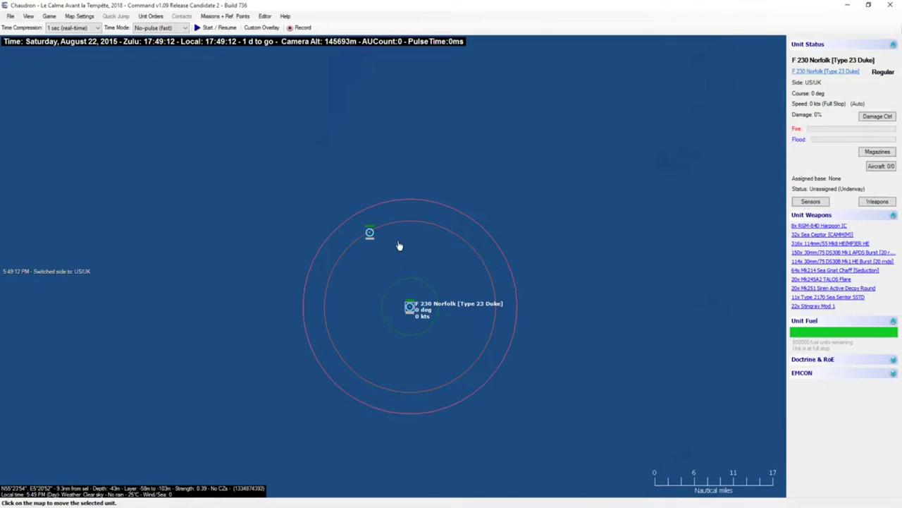
{"action": "left_click", "coordinate": [400, 248]}
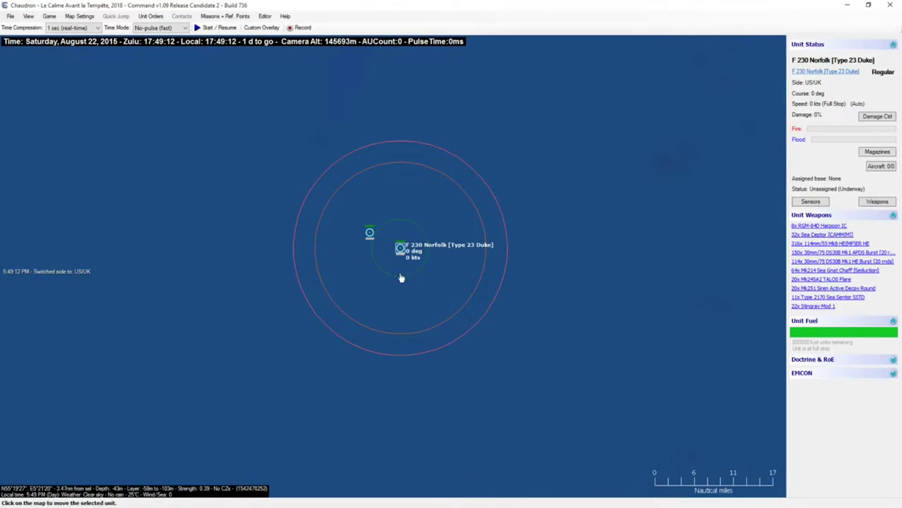
{"action": "left_click", "coordinate": [406, 276]}
{"action": "key", "text": "Insert"}
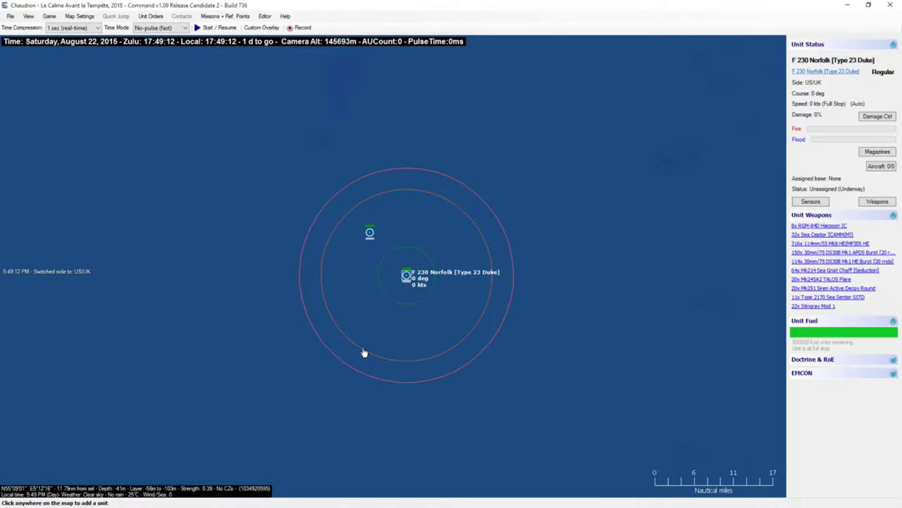
{"action": "left_click", "coordinate": [364, 352]}
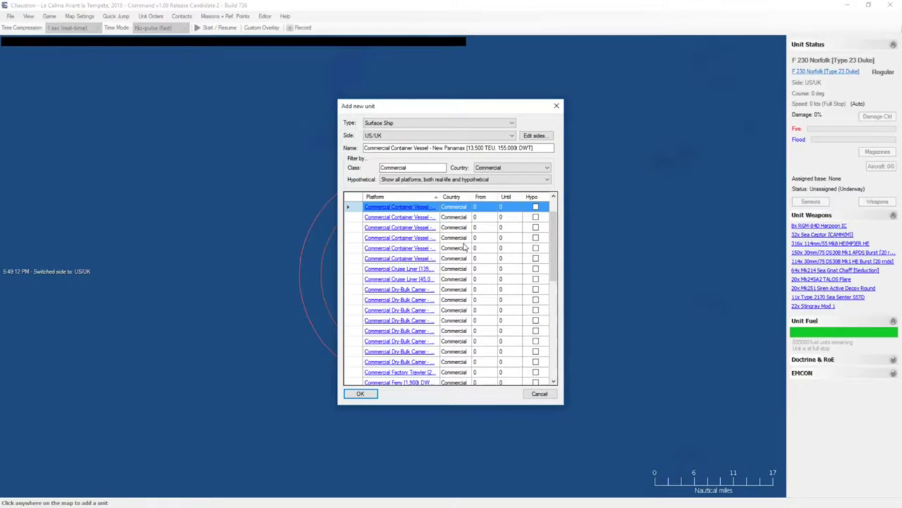
{"action": "scroll", "coordinate": [465, 247], "scroll_direction": "down", "scroll_amount": 8}
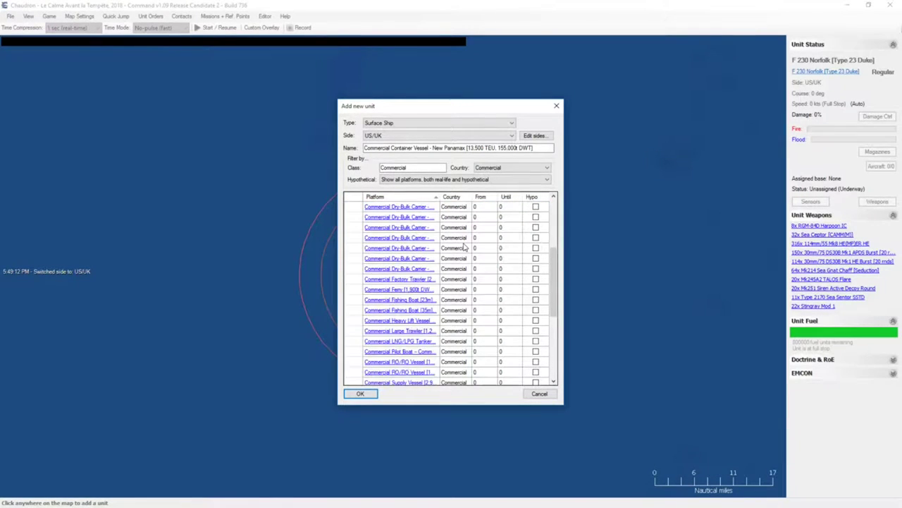
{"action": "scroll", "coordinate": [473, 250], "scroll_direction": "down", "scroll_amount": 1}
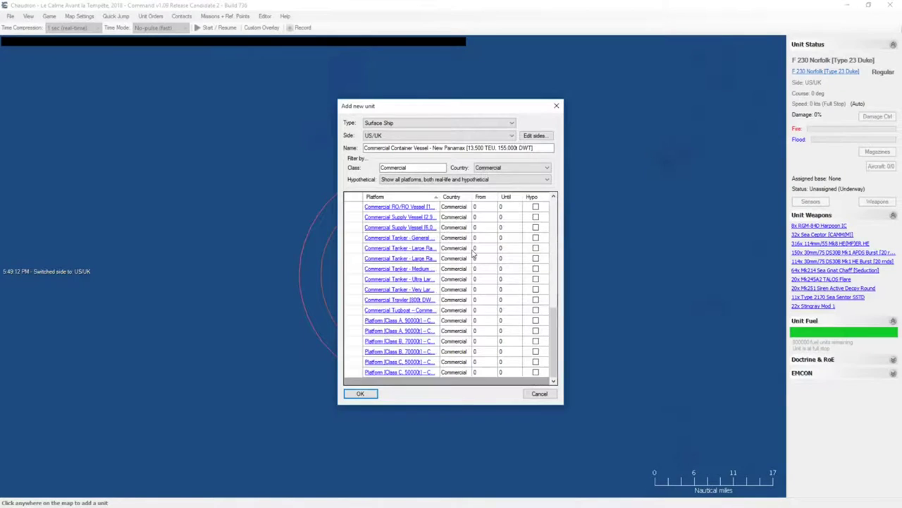
{"action": "key", "text": "Escape"}
Step: Examine the ship groups in the Baltic, the Danish straits, around the British Isles and the North Sea, returning to the moved F 230 Norfolk
{"action": "scroll", "coordinate": [487, 228], "scroll_direction": "down", "scroll_amount": 1}
{"action": "scroll", "coordinate": [477, 236], "scroll_direction": "down", "scroll_amount": 5}
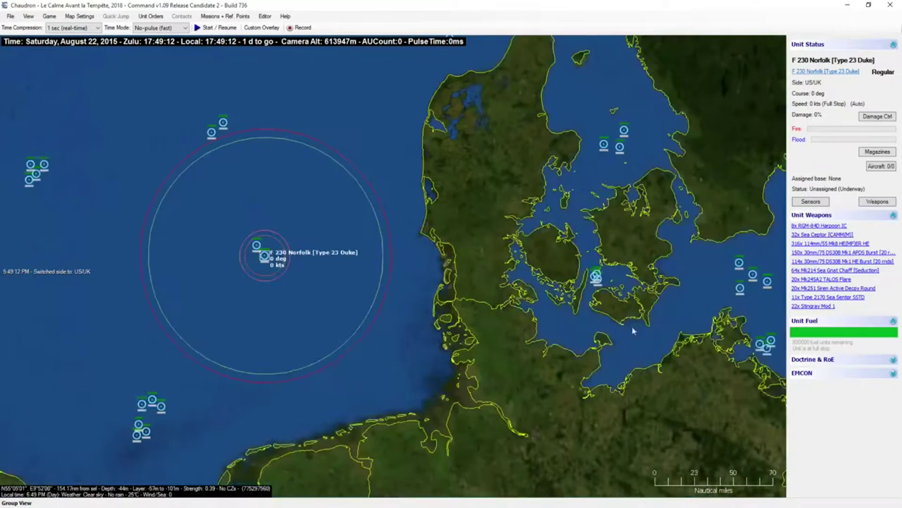
{"action": "right_click", "coordinate": [688, 349]}
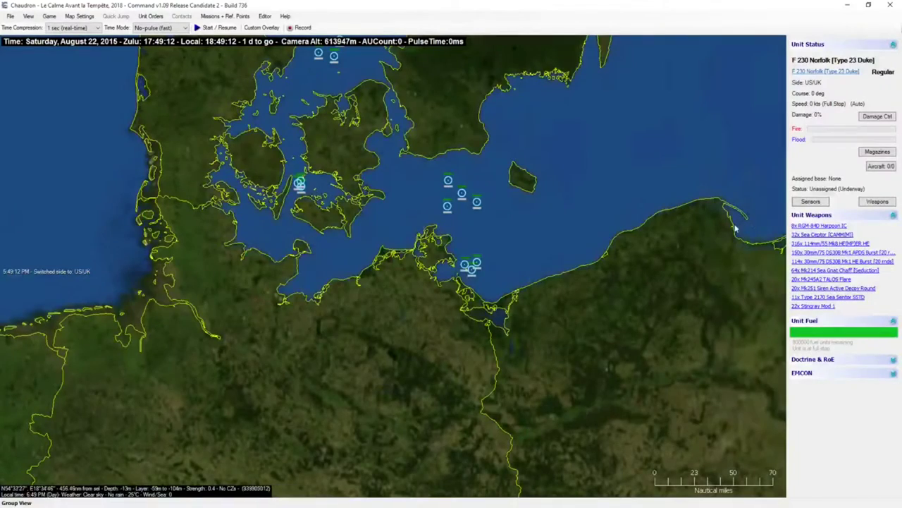
{"action": "scroll", "coordinate": [735, 227], "scroll_direction": "down", "scroll_amount": 2}
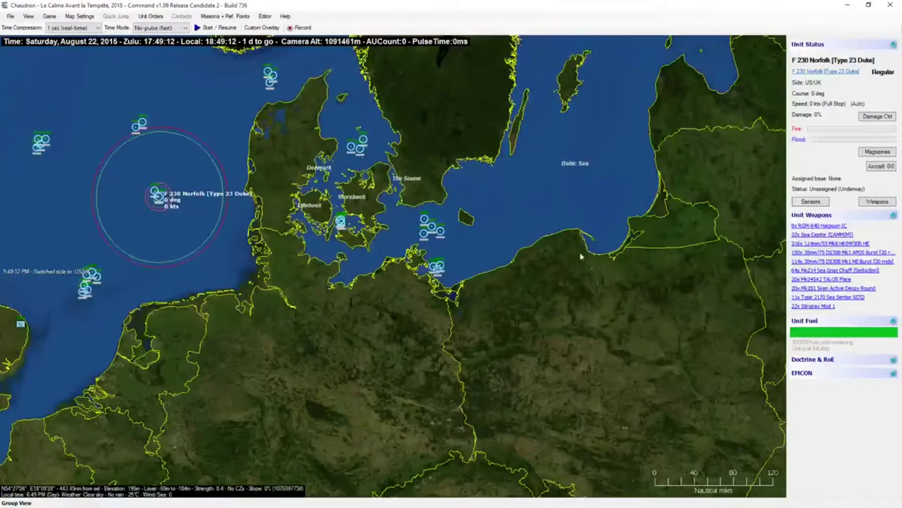
{"action": "scroll", "coordinate": [594, 261], "scroll_direction": "down", "scroll_amount": 1}
{"action": "right_click", "coordinate": [273, 197]}
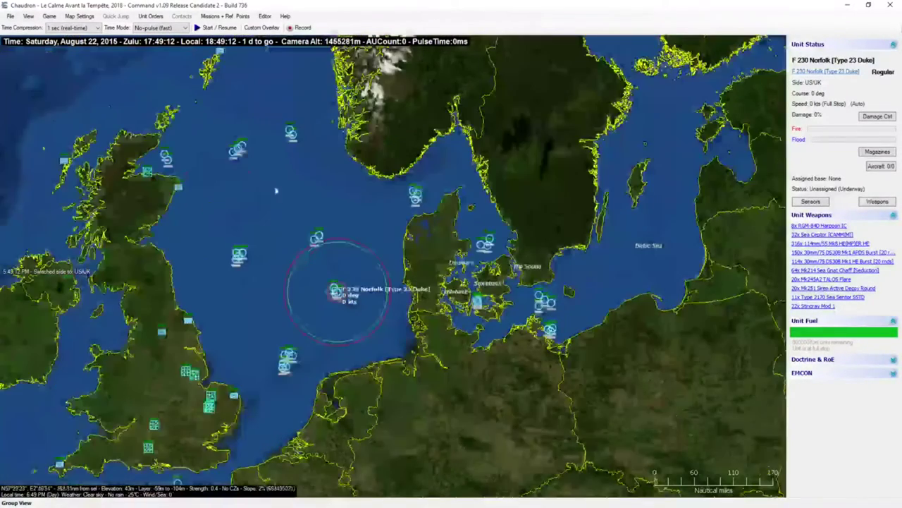
{"action": "right_click", "coordinate": [198, 109]}
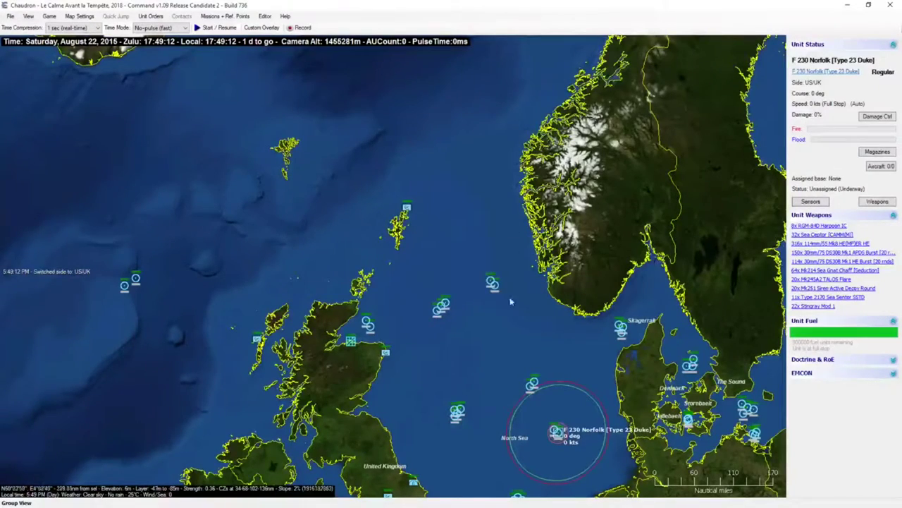
{"action": "left_click_drag", "start_coordinate": [554, 390], "coordinate": [434, 354]}
{"action": "right_click", "coordinate": [324, 429]}
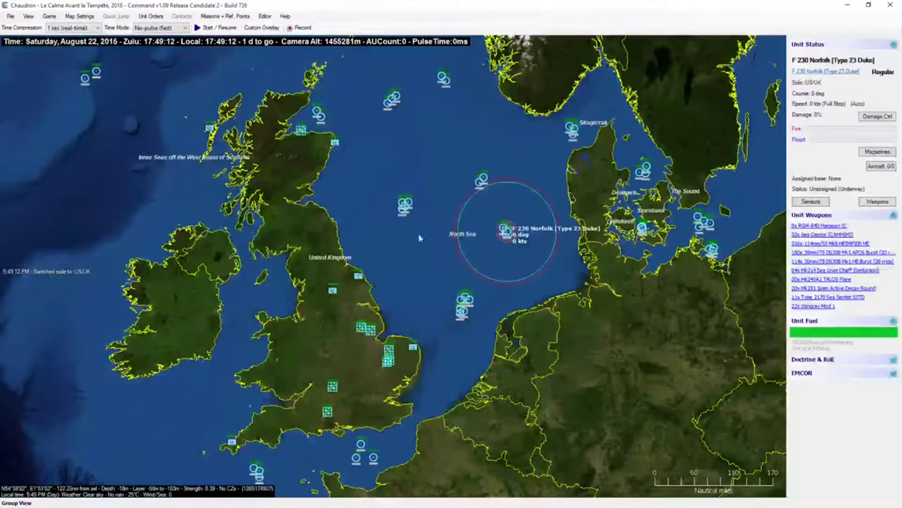
{"action": "scroll", "coordinate": [422, 238], "scroll_direction": "up", "scroll_amount": 2}
{"action": "scroll", "coordinate": [533, 301], "scroll_direction": "up", "scroll_amount": 5}
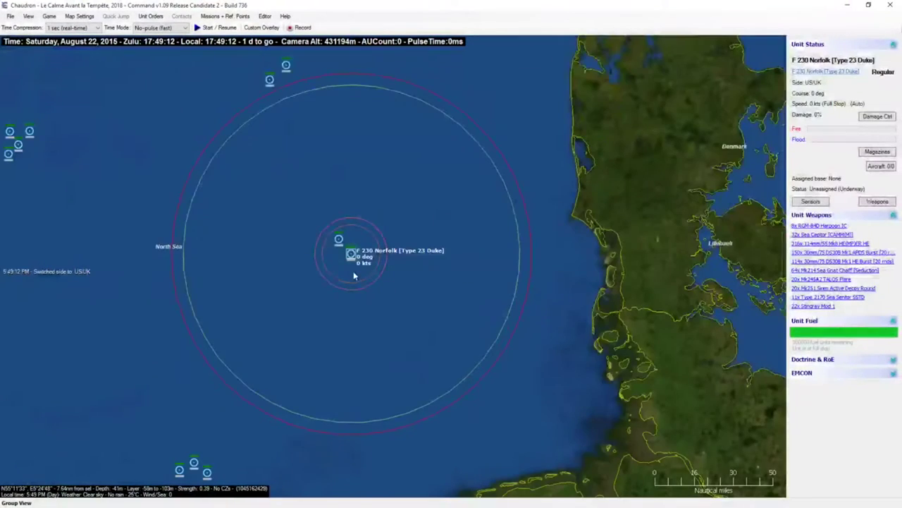
{"action": "scroll", "coordinate": [454, 216], "scroll_direction": "up", "scroll_amount": 2}
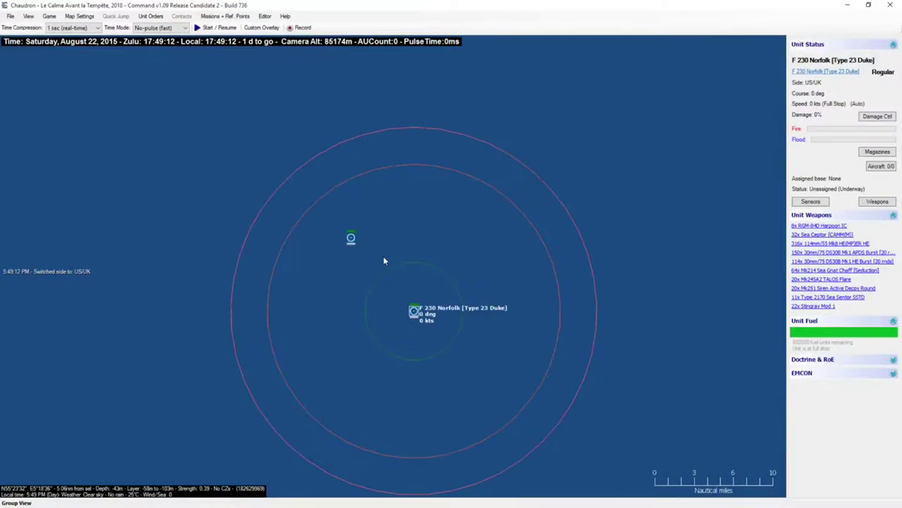
Step: Start placing a US/UK surface ship southwest of F 230 Norfolk and review the Commercial Tanker - Large Range 2 [150,000t DWT] in the database
{"action": "key", "text": "Insert"}
{"action": "left_click", "coordinate": [325, 383]}
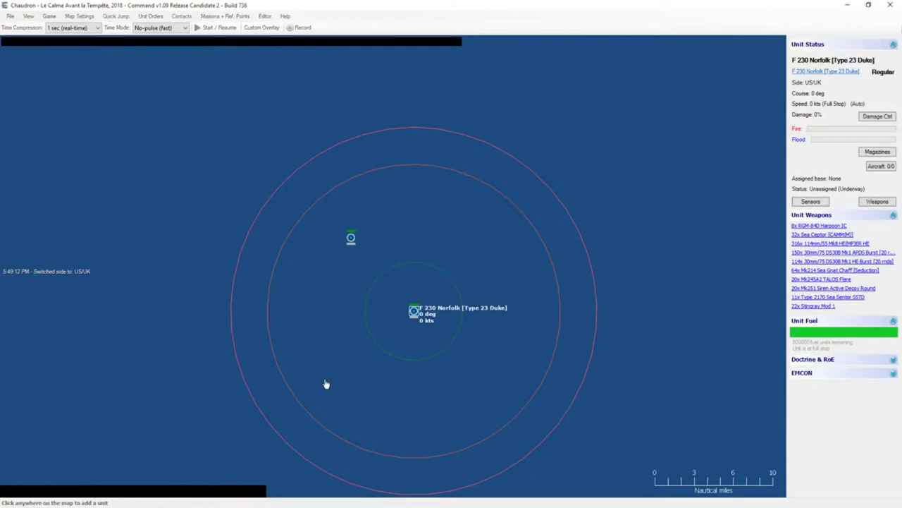
{"action": "left_click", "coordinate": [455, 258]}
{"action": "scroll", "coordinate": [464, 260], "scroll_direction": "down", "scroll_amount": 3}
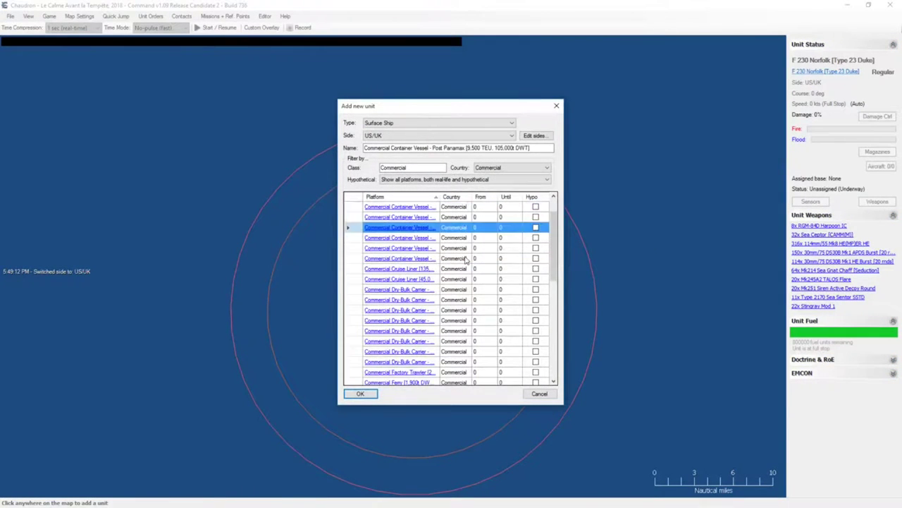
{"action": "scroll", "coordinate": [465, 260], "scroll_direction": "down", "scroll_amount": 4}
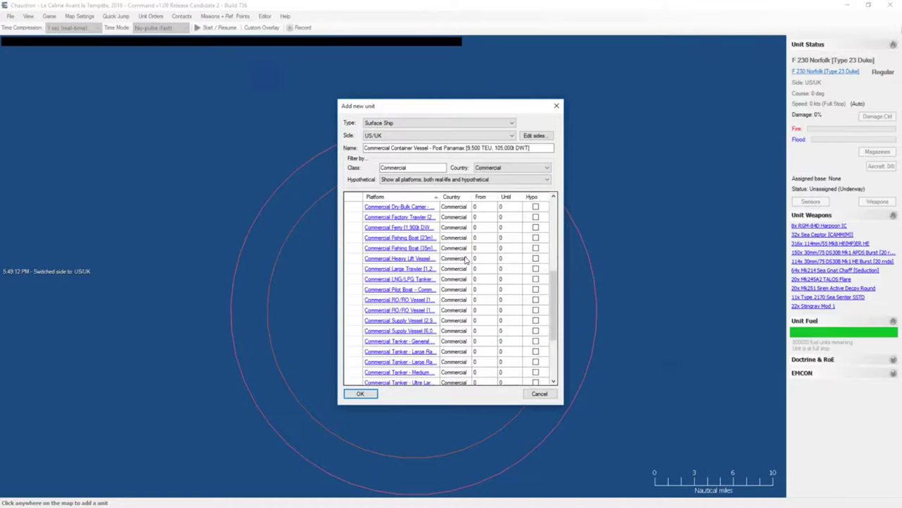
{"action": "left_click", "coordinate": [455, 330]}
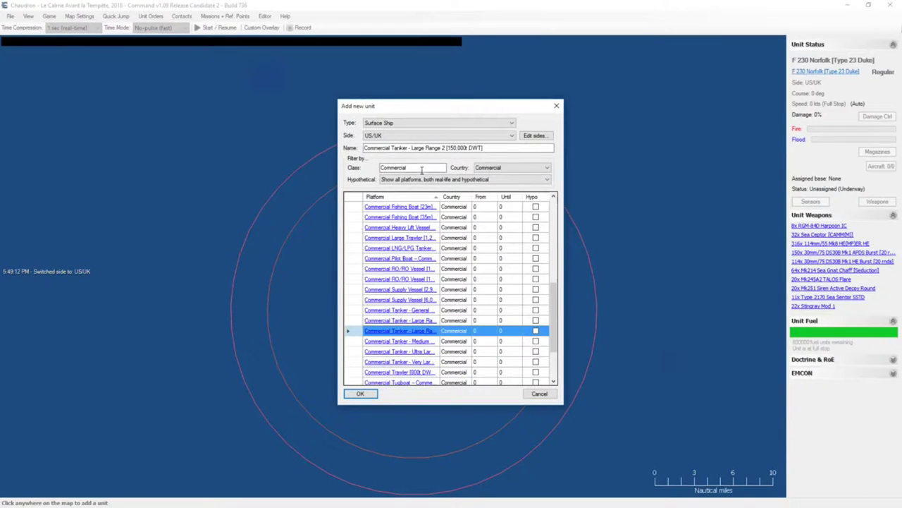
{"action": "left_click", "coordinate": [426, 331]}
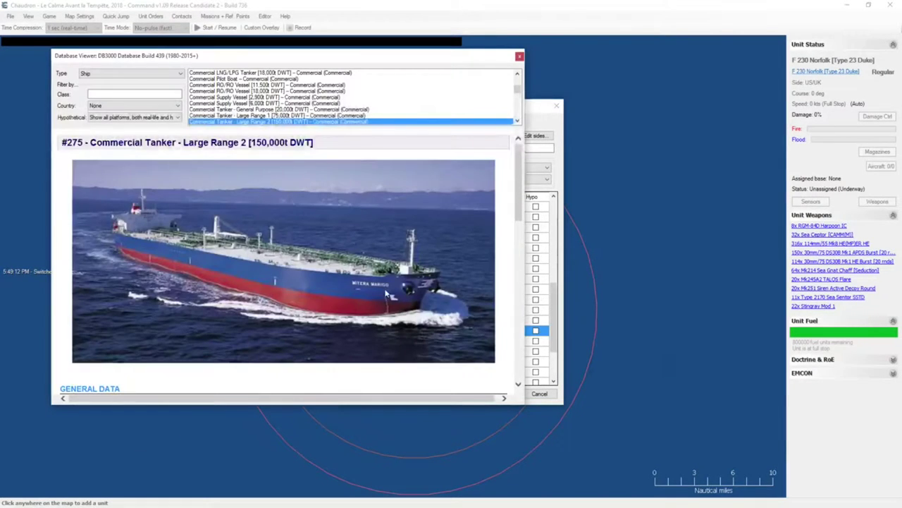
{"action": "scroll", "coordinate": [386, 295], "scroll_direction": "down", "scroll_amount": 3}
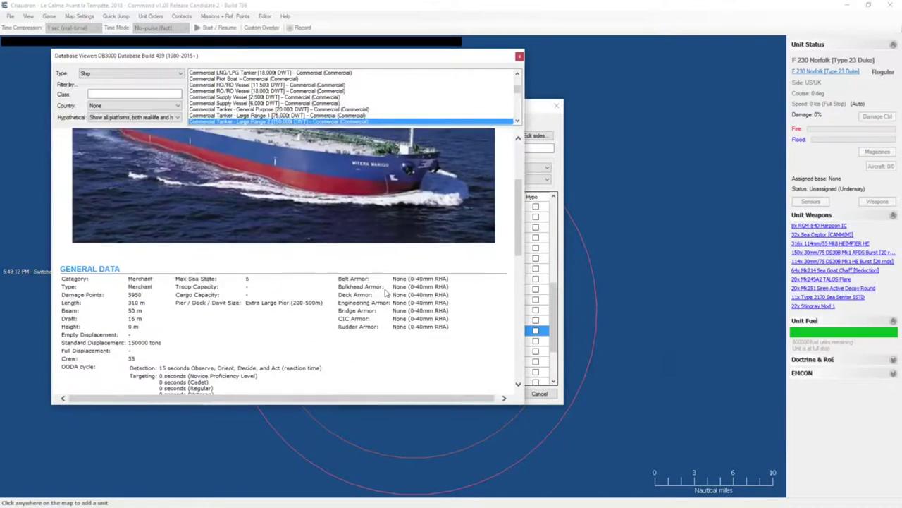
{"action": "left_click", "coordinate": [520, 56]}
Step: Review the pictures and general data of the Large Range 1 [75,000t DWT] and General Purpose [20,000t DWT] commercial tankers
{"action": "left_click", "coordinate": [425, 321]}
{"action": "left_click", "coordinate": [415, 322]}
{"action": "scroll", "coordinate": [332, 271], "scroll_direction": "down", "scroll_amount": 5}
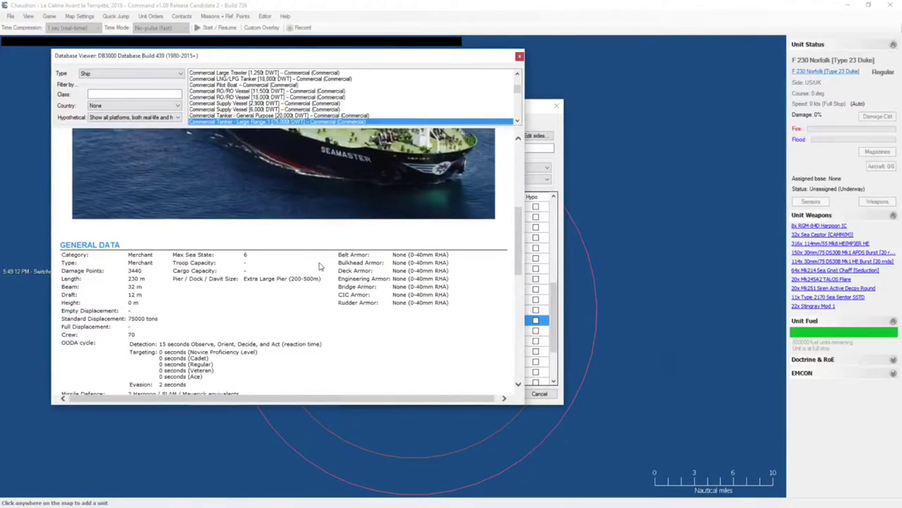
{"action": "scroll", "coordinate": [319, 266], "scroll_direction": "up", "scroll_amount": 3}
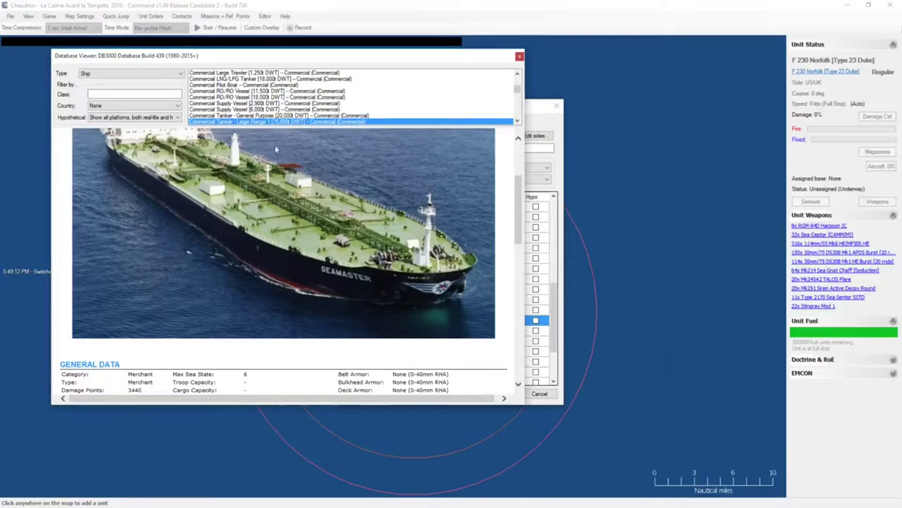
{"action": "left_click", "coordinate": [257, 115]}
{"action": "scroll", "coordinate": [266, 181], "scroll_direction": "down", "scroll_amount": 3}
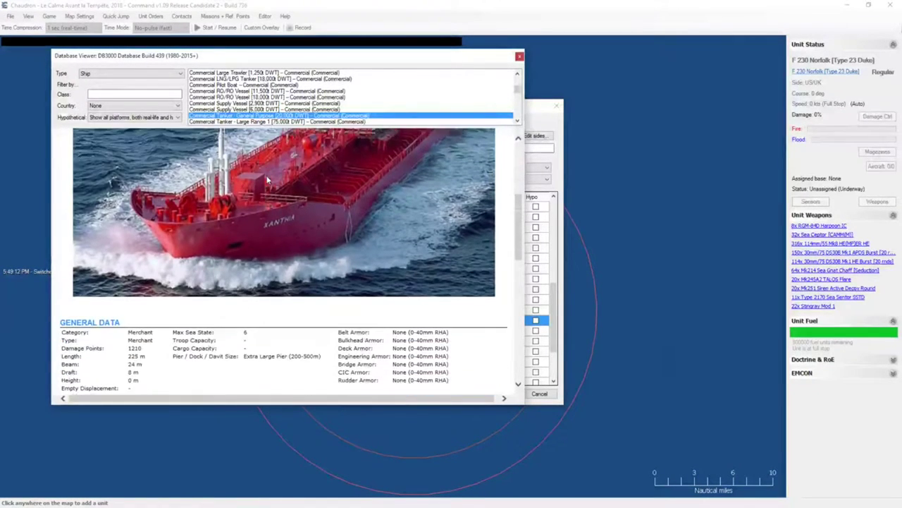
{"action": "left_click", "coordinate": [520, 57]}
Step: Add the Commercial Tanker - General Purpose [20,000t DWT] to the US/UK side southwest of F 230 Norfolk and select it
{"action": "left_click", "coordinate": [451, 311]}
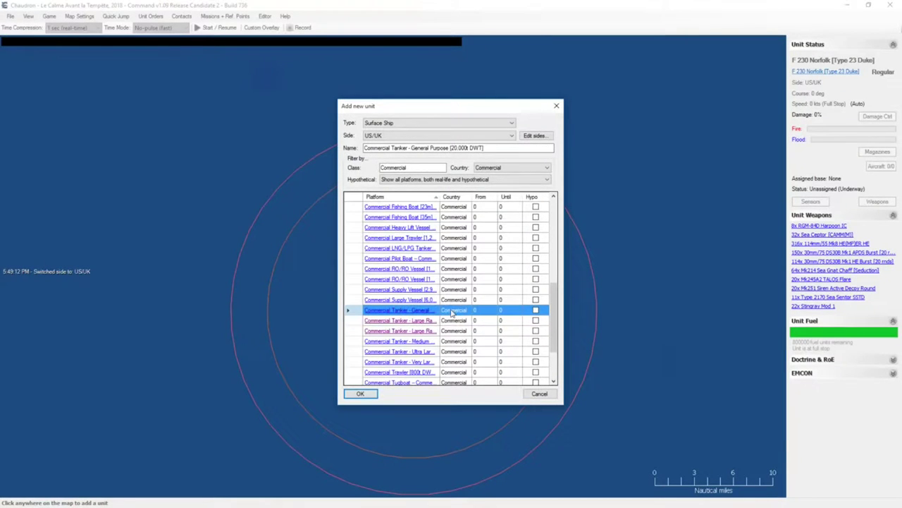
{"action": "left_click", "coordinate": [360, 393]}
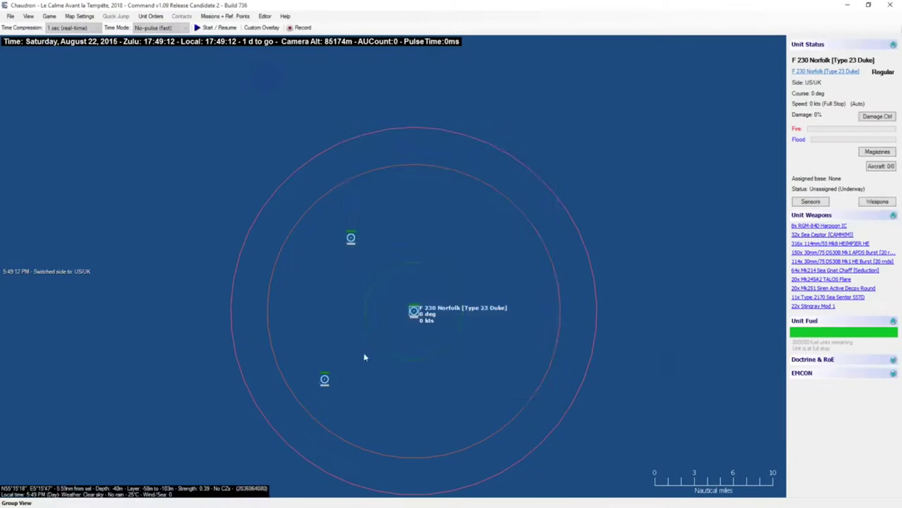
{"action": "left_click", "coordinate": [324, 381]}
Step: Start placing another ship southeast of the General Purpose tanker and review the Commercial Tanker - Medium Range [40,000t DWT] in the database
{"action": "key", "text": "Insert"}
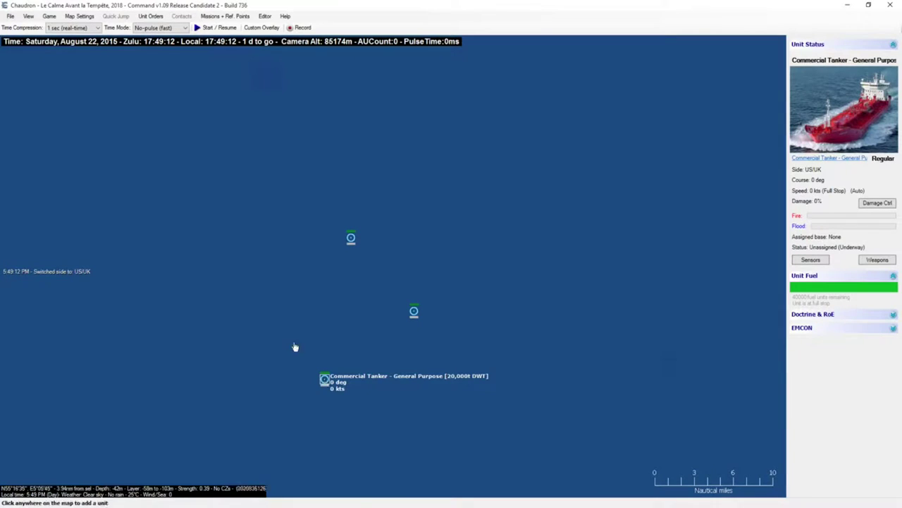
{"action": "left_click", "coordinate": [365, 421]}
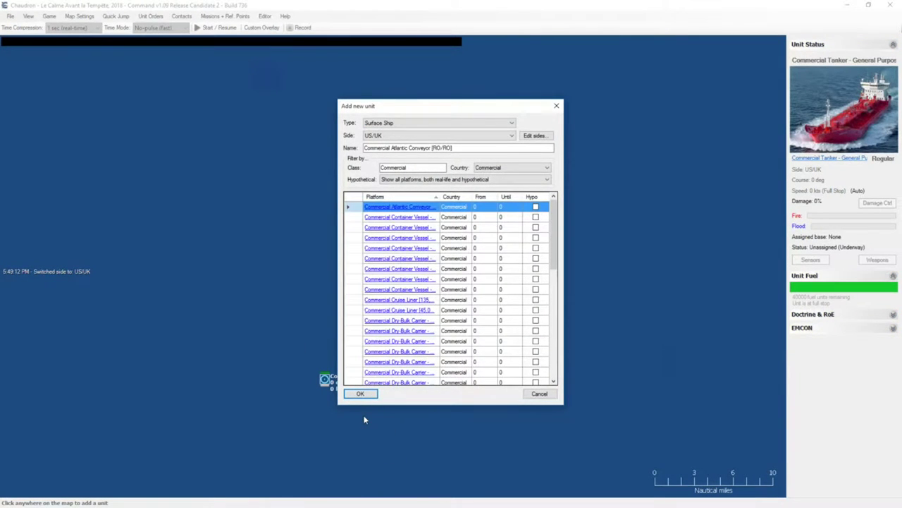
{"action": "scroll", "coordinate": [463, 347], "scroll_direction": "down", "scroll_amount": 5}
{"action": "scroll", "coordinate": [464, 346], "scroll_direction": "down", "scroll_amount": 2}
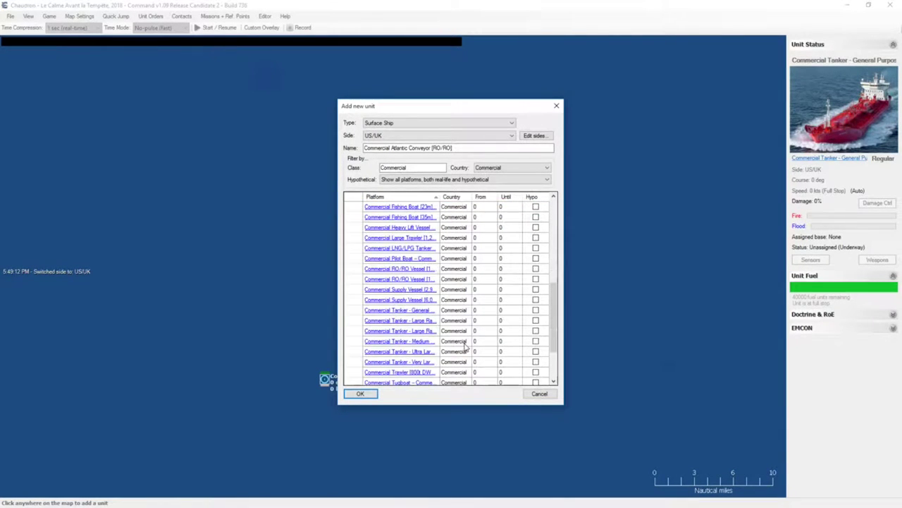
{"action": "scroll", "coordinate": [465, 346], "scroll_direction": "up", "scroll_amount": 4}
{"action": "scroll", "coordinate": [464, 346], "scroll_direction": "down", "scroll_amount": 3}
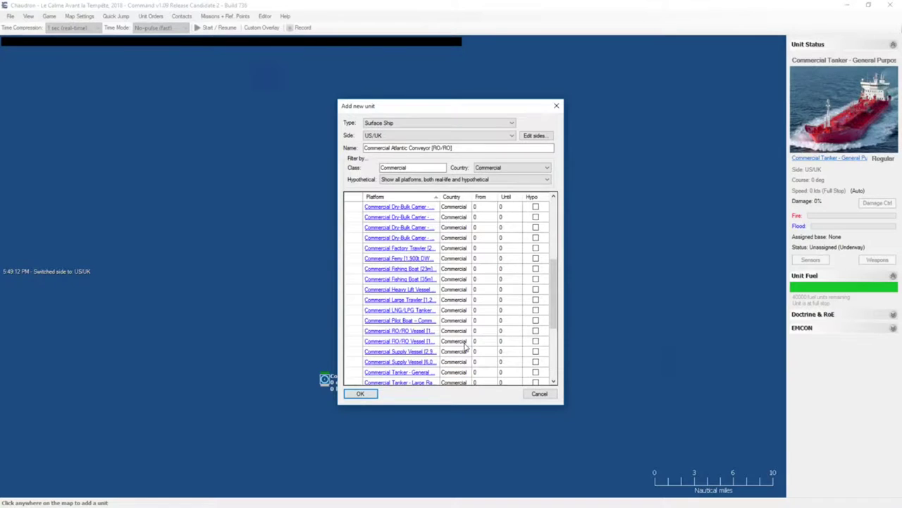
{"action": "left_click", "coordinate": [454, 341]}
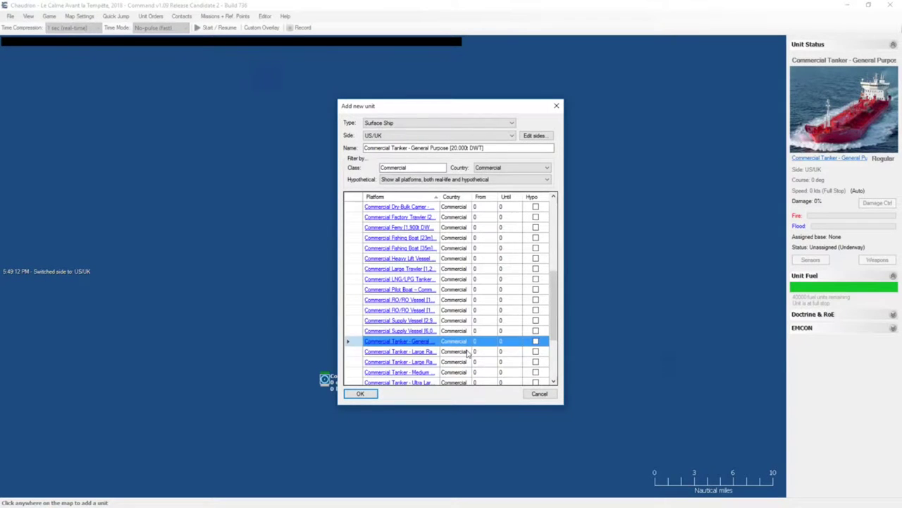
{"action": "left_click", "coordinate": [467, 351]}
{"action": "scroll", "coordinate": [467, 352], "scroll_direction": "down", "scroll_amount": 1}
{"action": "left_click", "coordinate": [428, 341]}
{"action": "left_click", "coordinate": [428, 342]}
{"action": "scroll", "coordinate": [429, 346], "scroll_direction": "down", "scroll_amount": 3}
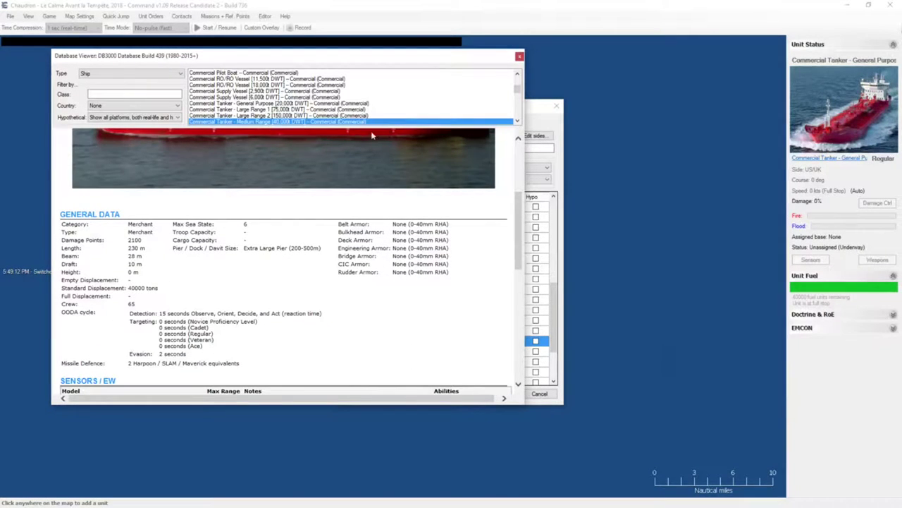
{"action": "left_click", "coordinate": [519, 56]}
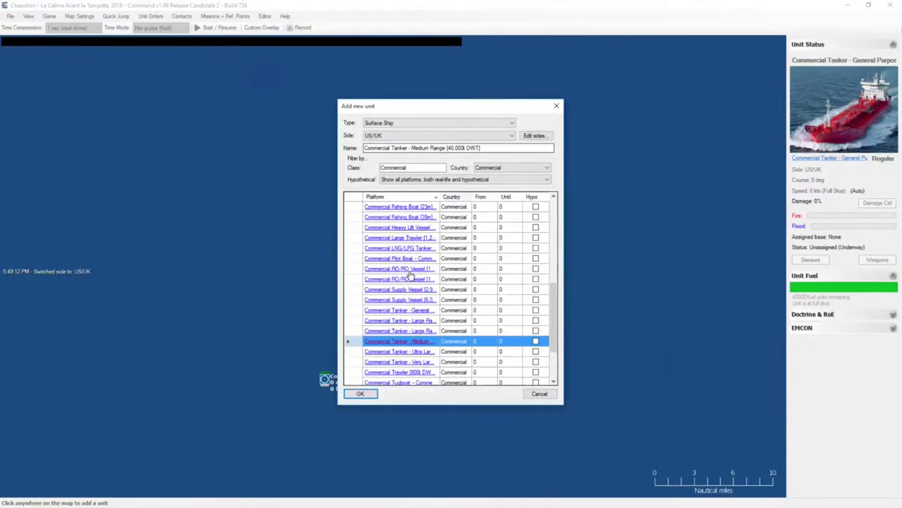
Step: Add the Commercial Tanker - Medium Range [40,000t DWT] to the US/UK side southeast of the General Purpose tanker and select it
{"action": "left_click", "coordinate": [362, 391]}
{"action": "scroll", "coordinate": [366, 388], "scroll_direction": "down", "scroll_amount": 1}
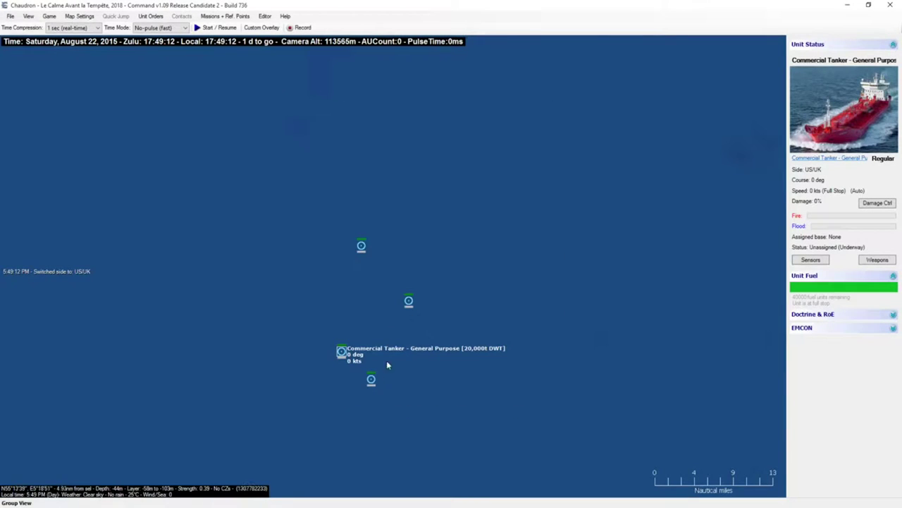
{"action": "left_click", "coordinate": [372, 383]}
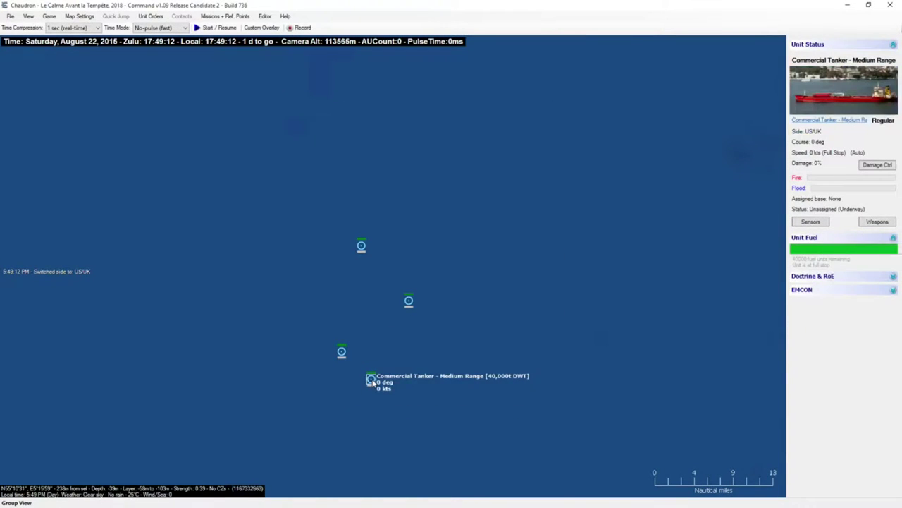
Step: Examine the new tankers' position relative to the other North Sea ship groups, and check the General Purpose and Medium Range tankers individually
{"action": "scroll", "coordinate": [374, 384], "scroll_direction": "down", "scroll_amount": 2}
{"action": "scroll", "coordinate": [373, 381], "scroll_direction": "down", "scroll_amount": 4}
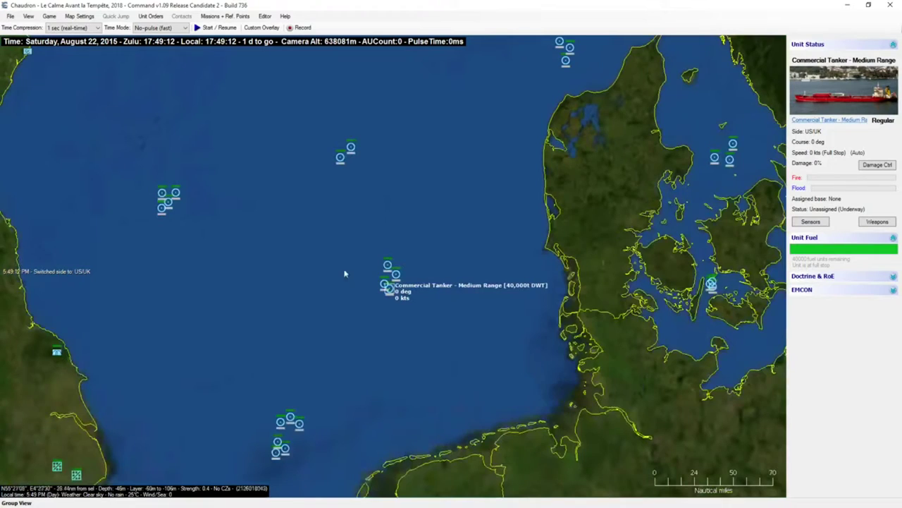
{"action": "right_click", "coordinate": [327, 217]}
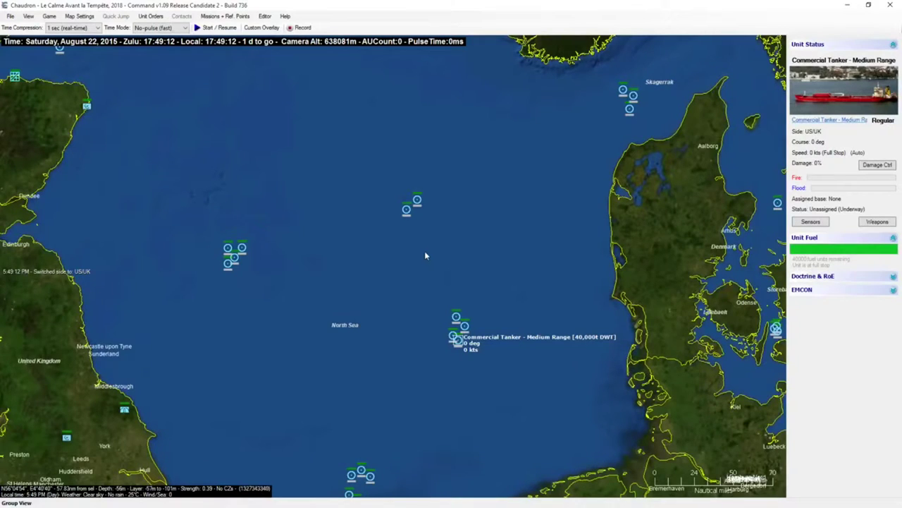
{"action": "scroll", "coordinate": [459, 301], "scroll_direction": "down", "scroll_amount": 1}
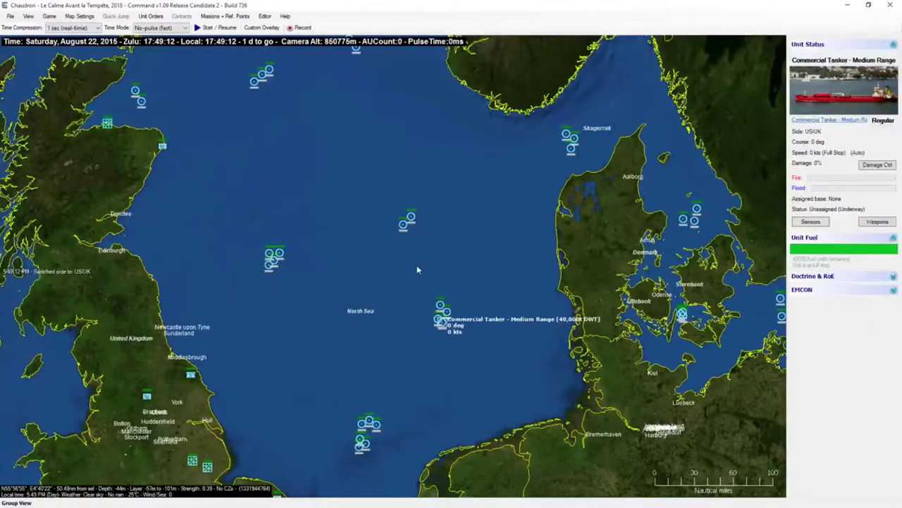
{"action": "scroll", "coordinate": [417, 267], "scroll_direction": "up", "scroll_amount": 1}
{"action": "scroll", "coordinate": [417, 266], "scroll_direction": "up", "scroll_amount": 1}
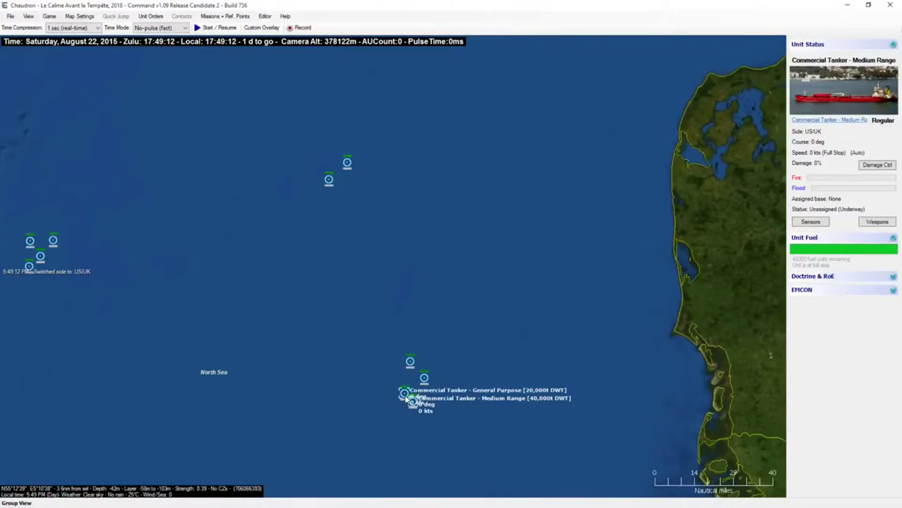
{"action": "left_click", "coordinate": [405, 396]}
{"action": "left_click", "coordinate": [413, 401]}
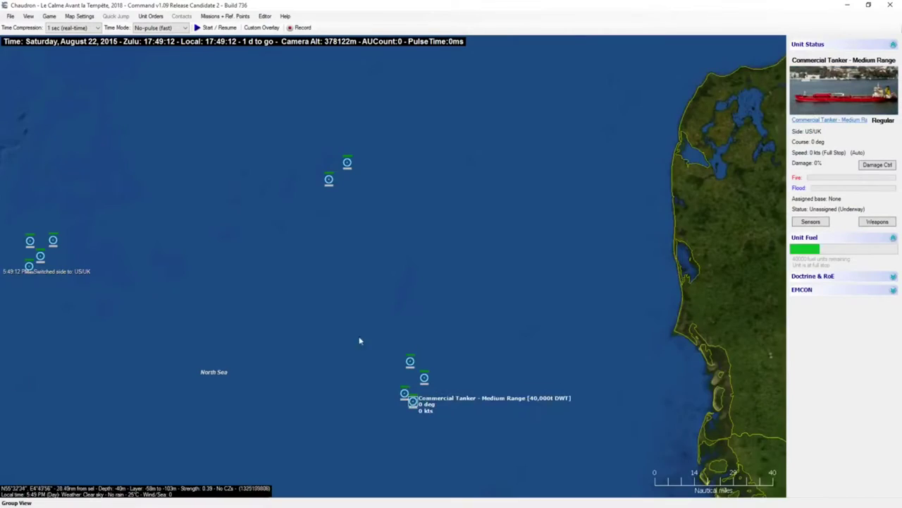
{"action": "right_click", "coordinate": [355, 332]}
{"action": "scroll", "coordinate": [354, 336], "scroll_direction": "down", "scroll_amount": 1}
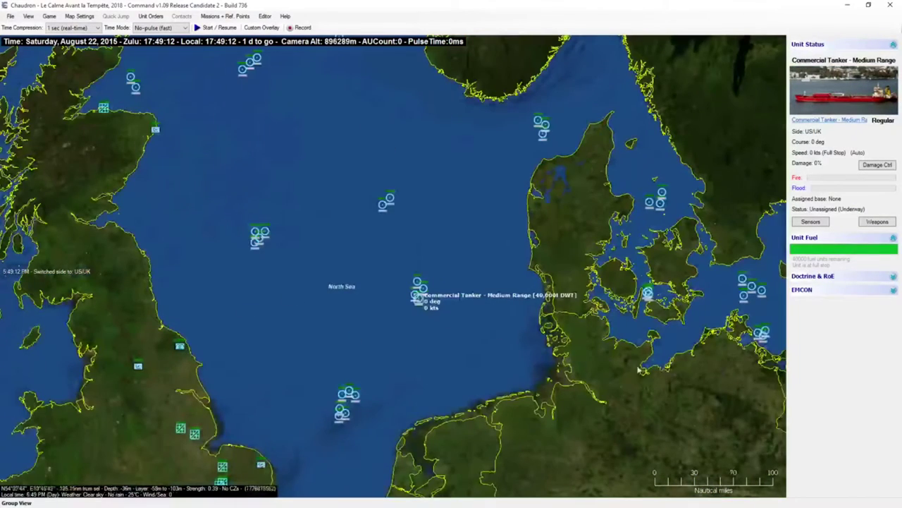
Step: Examine the ship groups in the southwestern Baltic and the Danish straits, and return to the North Sea groups
{"action": "left_click_drag", "start_coordinate": [744, 368], "coordinate": [403, 230]}
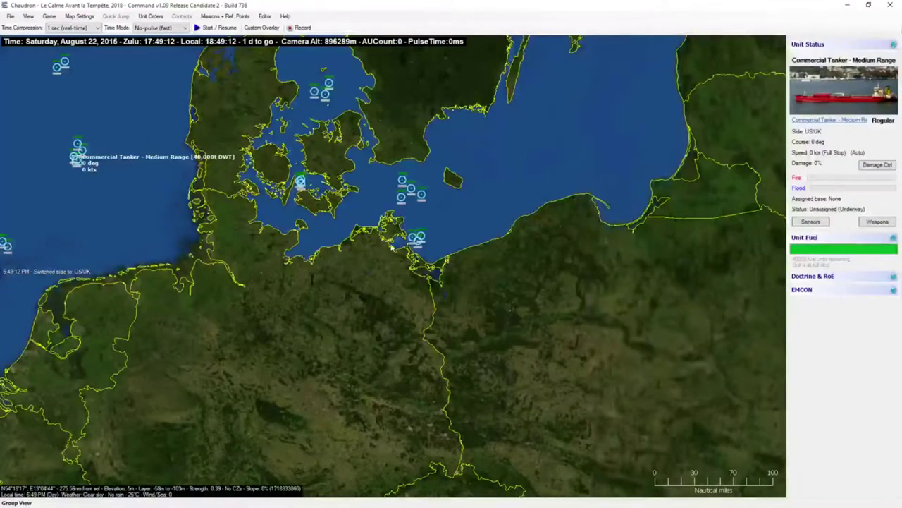
{"action": "scroll", "coordinate": [384, 247], "scroll_direction": "up", "scroll_amount": 3}
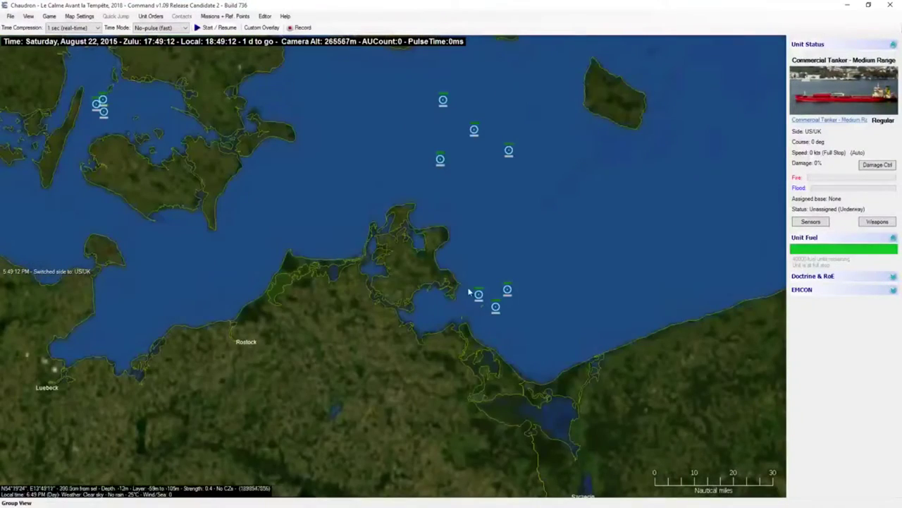
{"action": "scroll", "coordinate": [449, 257], "scroll_direction": "down", "scroll_amount": 1}
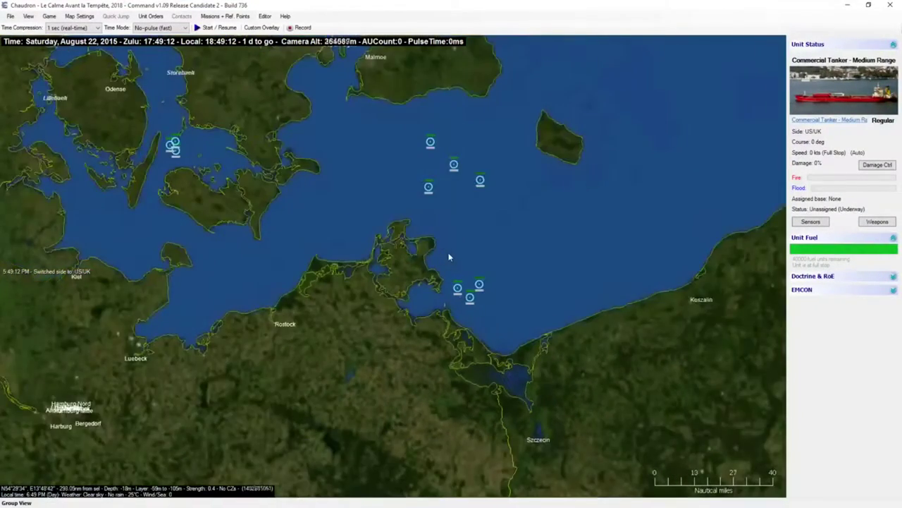
{"action": "scroll", "coordinate": [449, 257], "scroll_direction": "down", "scroll_amount": 2}
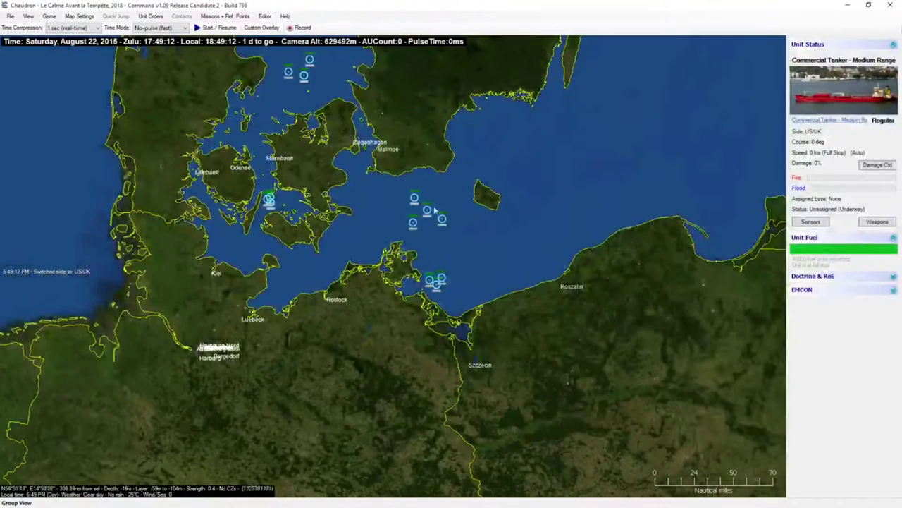
{"action": "right_click", "coordinate": [290, 171]}
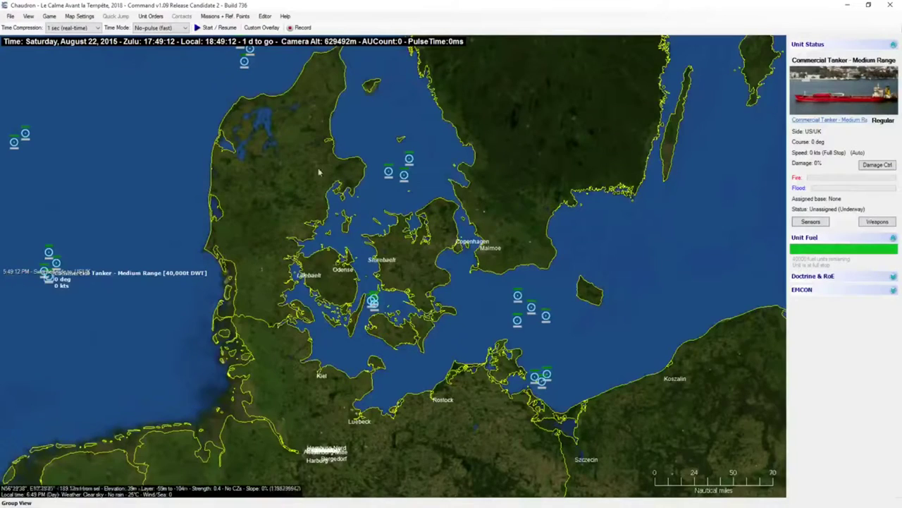
{"action": "right_click", "coordinate": [207, 173]}
{"action": "right_click", "coordinate": [256, 323]}
{"action": "right_click", "coordinate": [204, 326]}
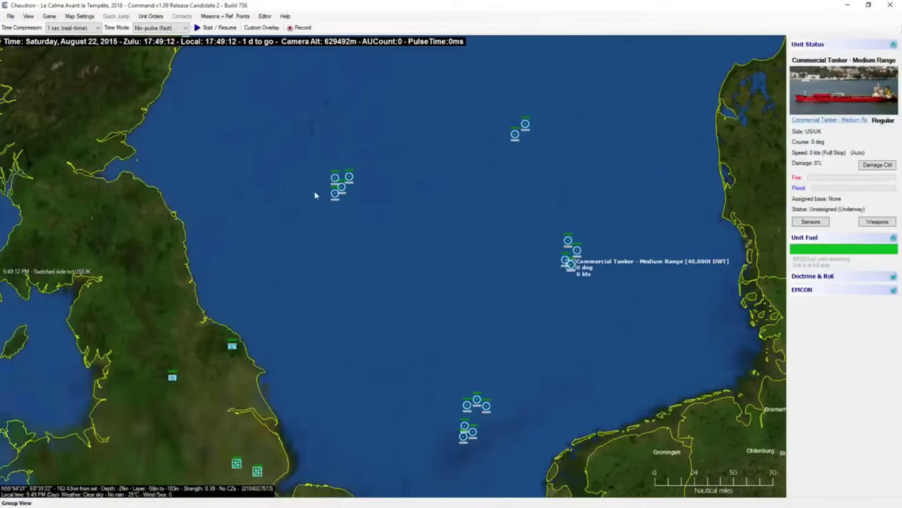
Step: Inspect the four-ship group in the western North Sea and select its CG 52 Bunker Hill cruiser
{"action": "scroll", "coordinate": [317, 194], "scroll_direction": "up", "scroll_amount": 1}
{"action": "scroll", "coordinate": [375, 224], "scroll_direction": "up", "scroll_amount": 1}
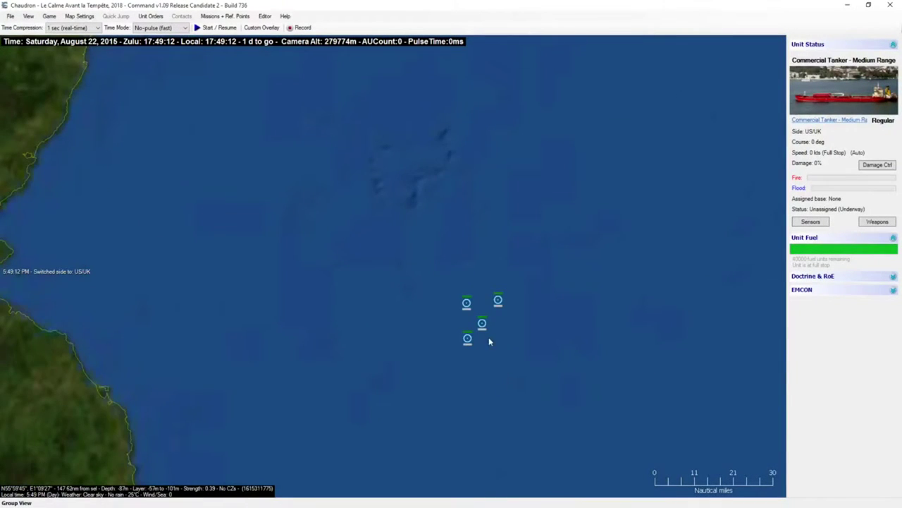
{"action": "scroll", "coordinate": [490, 341], "scroll_direction": "up", "scroll_amount": 1}
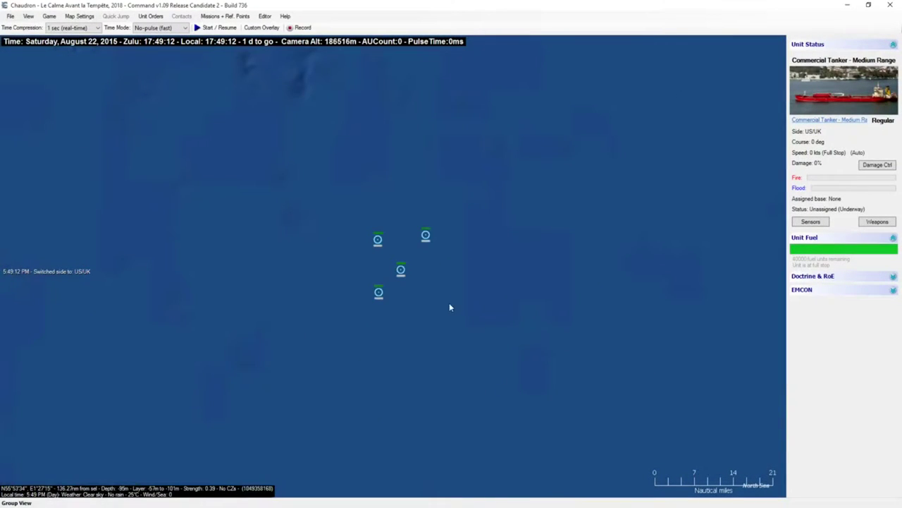
{"action": "left_click", "coordinate": [400, 272]}
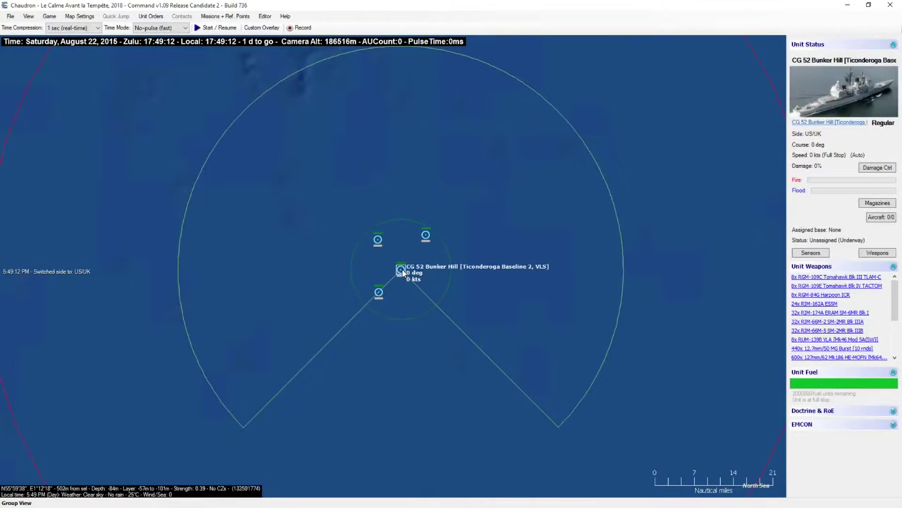
Step: Check the northwestern cruiser and DDG 96 Bainbridge individually in the four-ship group
{"action": "left_click", "coordinate": [379, 242]}
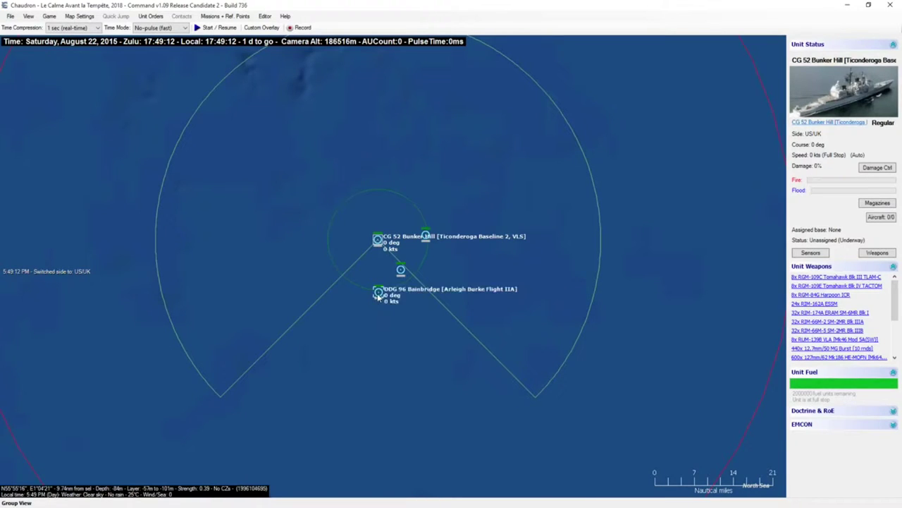
{"action": "left_click", "coordinate": [378, 293]}
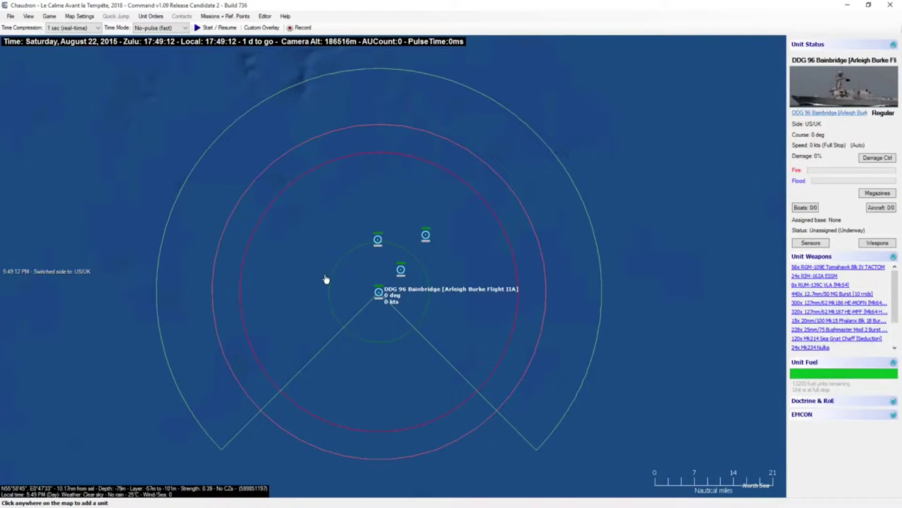
Step: Start adding a US/UK surface ship southwest of the Bainbridge, filtering the platforms to United States with the class filter cleared
{"action": "left_click", "coordinate": [295, 319]}
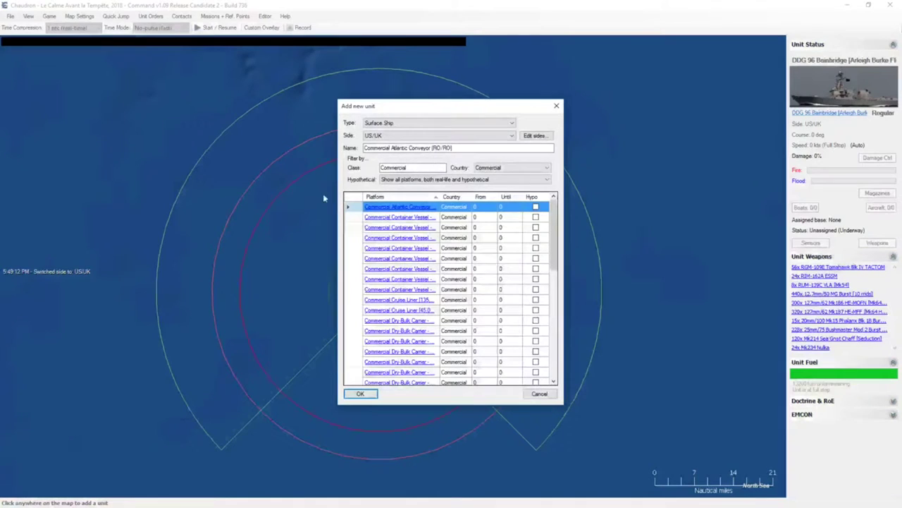
{"action": "left_click", "coordinate": [520, 168]}
{"action": "scroll", "coordinate": [515, 268], "scroll_direction": "down", "scroll_amount": 10}
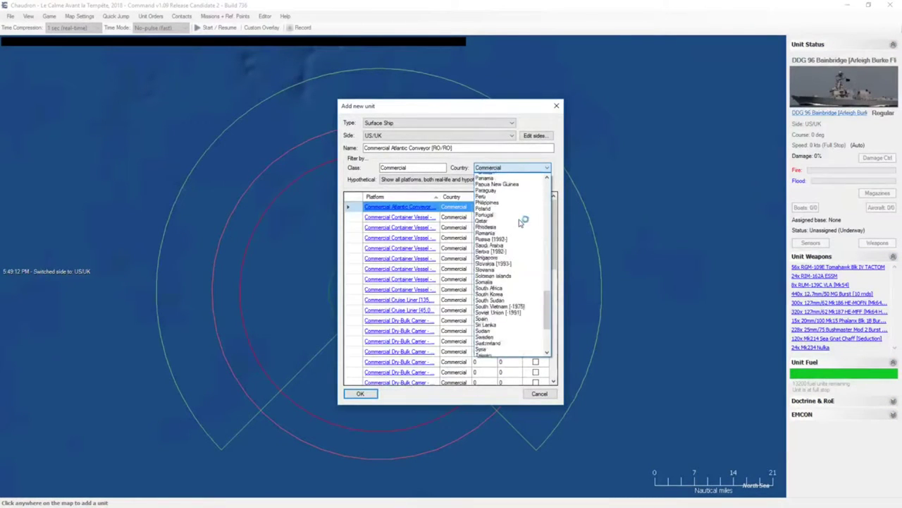
{"action": "scroll", "coordinate": [519, 222], "scroll_direction": "down", "scroll_amount": 6}
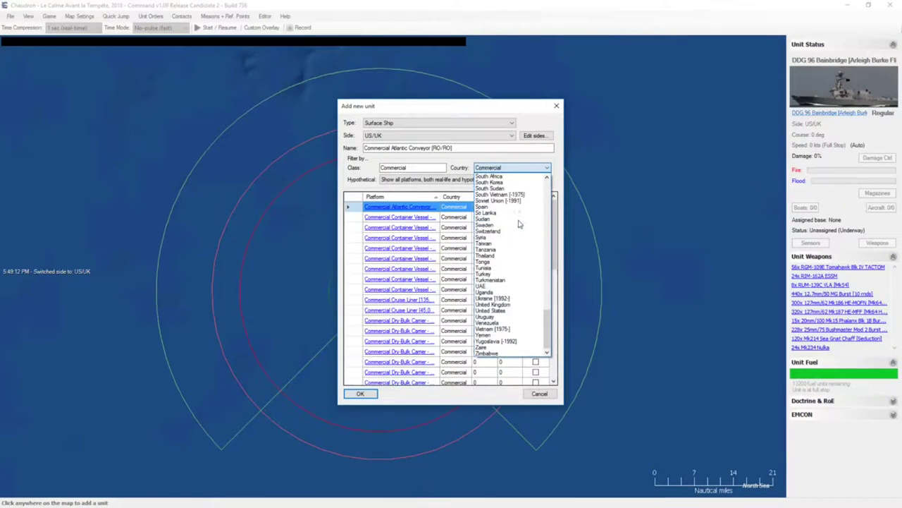
{"action": "left_click", "coordinate": [506, 305]}
{"action": "left_click", "coordinate": [508, 170]}
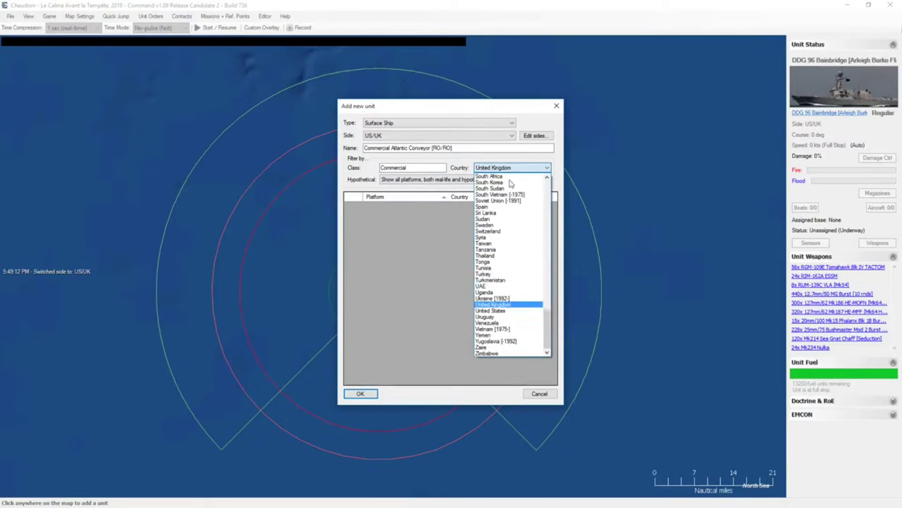
{"action": "left_click", "coordinate": [507, 311]}
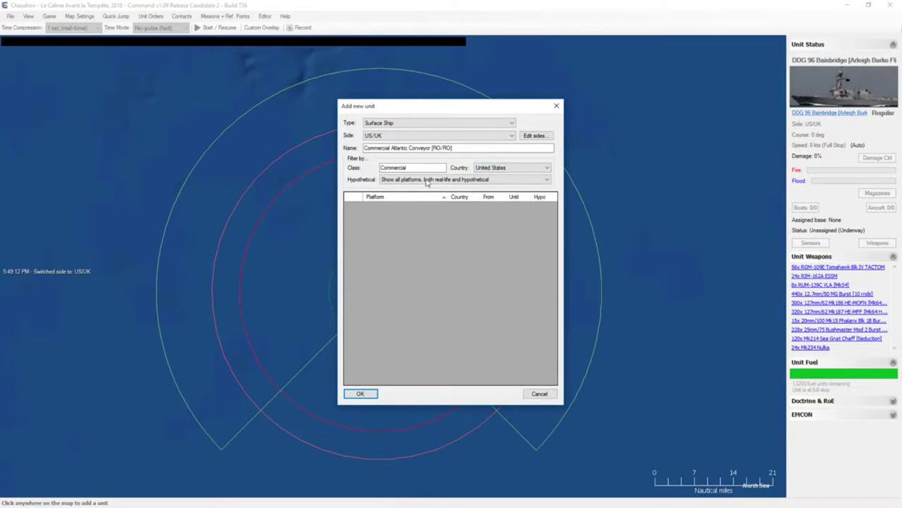
{"action": "double_click", "coordinate": [444, 165]}
{"action": "key", "text": "BackSpace"}
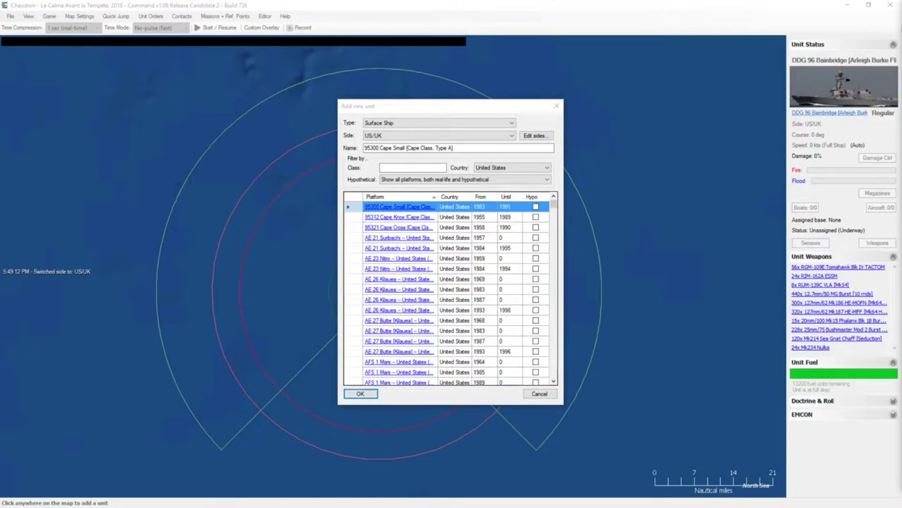
Step: Filter the class by T-AKR 287 Algol, add that SL-7 Type Fast Sealift ship to the US/UK side and select it
{"action": "left_click", "coordinate": [397, 168]}
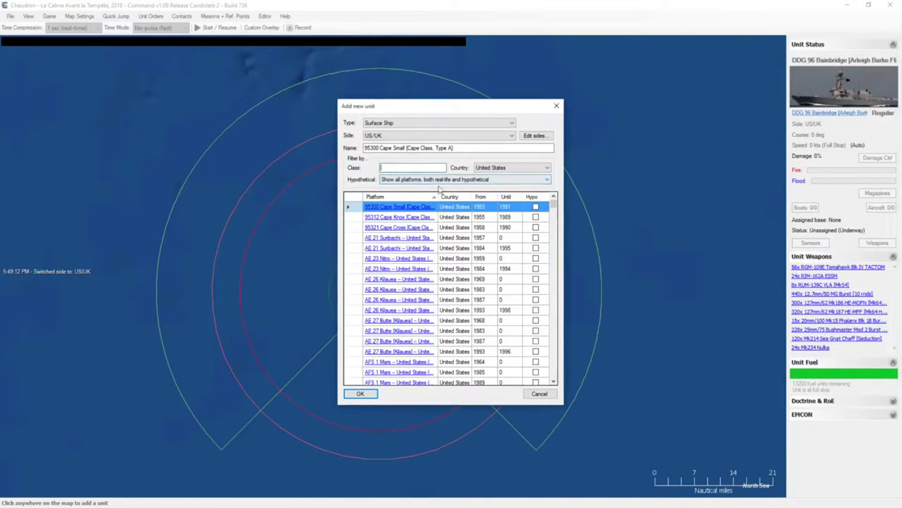
{"action": "type", "text": "T-AKR 287 Algol"}
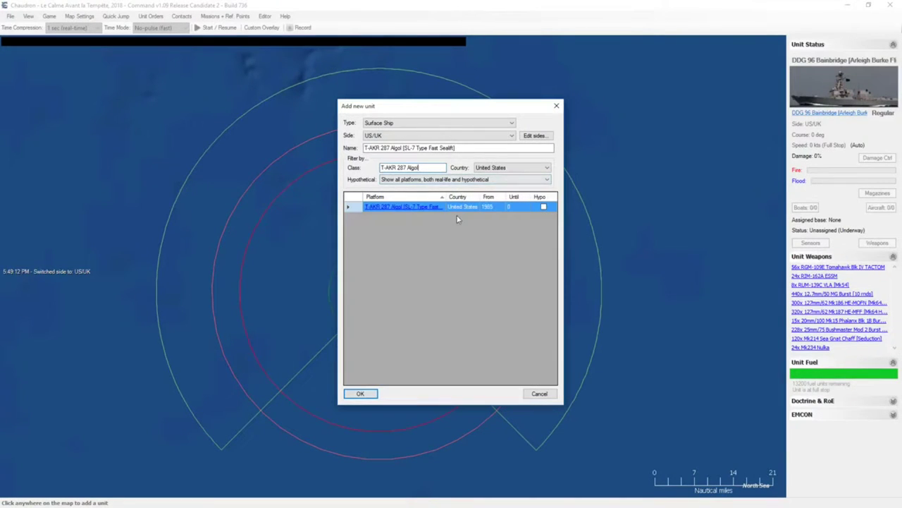
{"action": "left_click", "coordinate": [360, 393]}
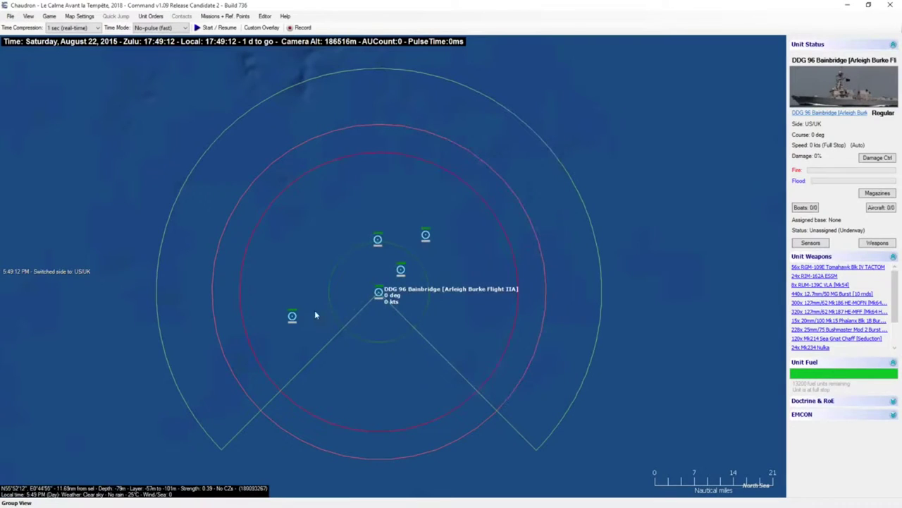
{"action": "left_click", "coordinate": [292, 316]}
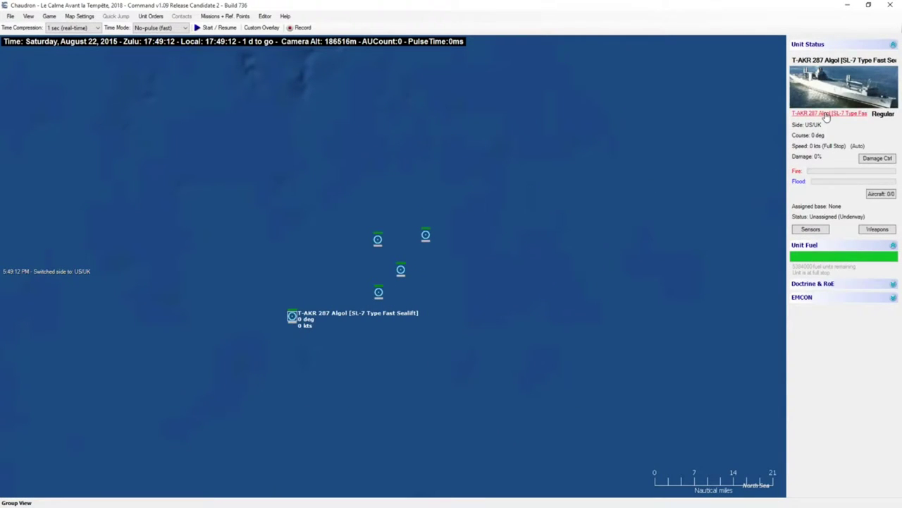
Step: Examine the T-AKR 287 Algol's database entry, including its general data, propulsion and throttle speeds, and close it
{"action": "left_click", "coordinate": [826, 117]}
{"action": "scroll", "coordinate": [340, 247], "scroll_direction": "down", "scroll_amount": 3}
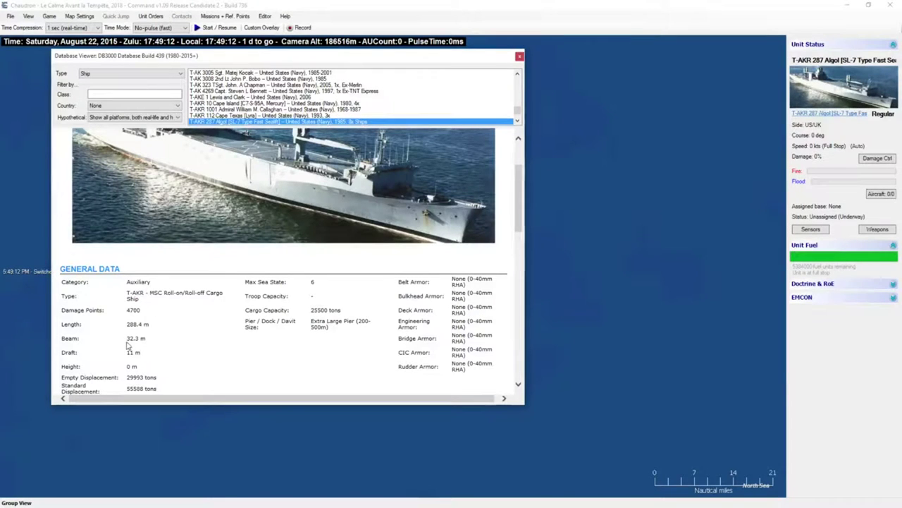
{"action": "scroll", "coordinate": [249, 333], "scroll_direction": "down", "scroll_amount": 1}
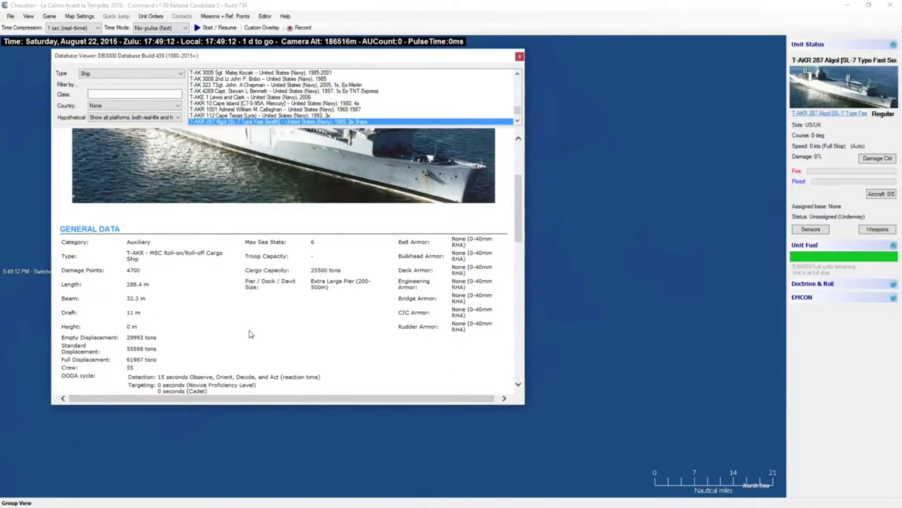
{"action": "scroll", "coordinate": [249, 333], "scroll_direction": "down", "scroll_amount": 8}
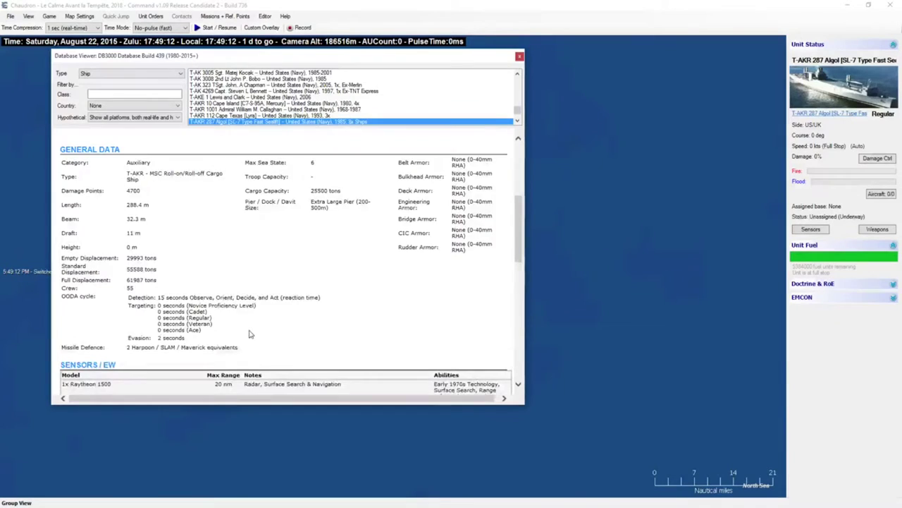
{"action": "scroll", "coordinate": [250, 333], "scroll_direction": "down", "scroll_amount": 6}
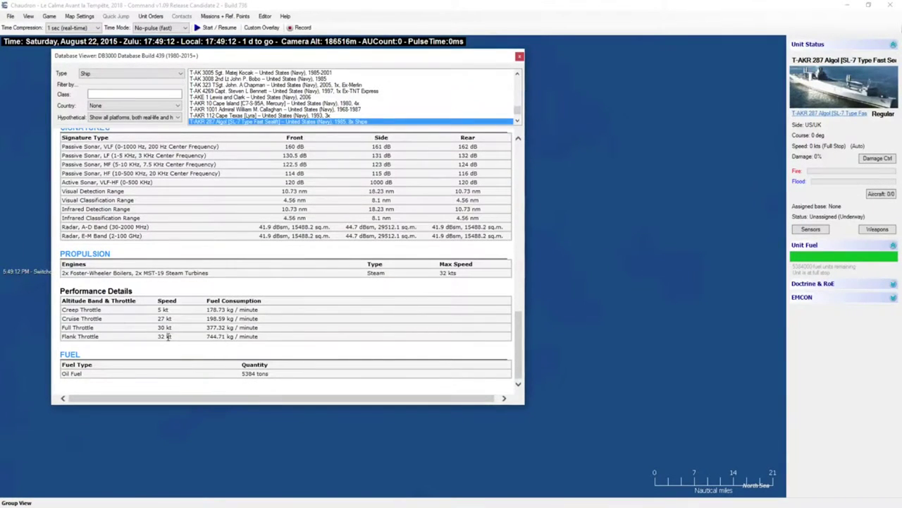
{"action": "left_click", "coordinate": [520, 56]}
Step: Examine the Commercial Tanker - Medium Range database entry for its propulsion, speeds and fuel, and close it
{"action": "scroll", "coordinate": [373, 249], "scroll_direction": "down", "scroll_amount": 4}
{"action": "right_click", "coordinate": [602, 294]}
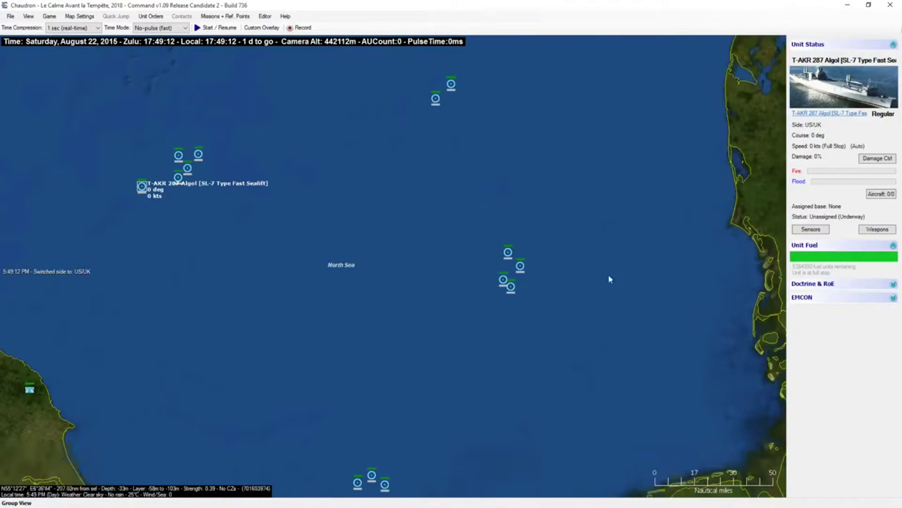
{"action": "left_click", "coordinate": [511, 287]}
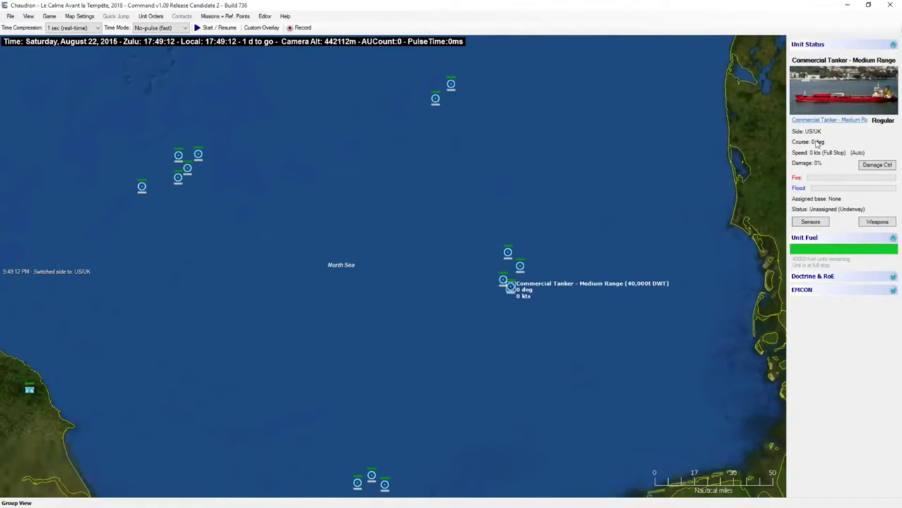
{"action": "left_click", "coordinate": [816, 123]}
{"action": "scroll", "coordinate": [329, 313], "scroll_direction": "down", "scroll_amount": 10}
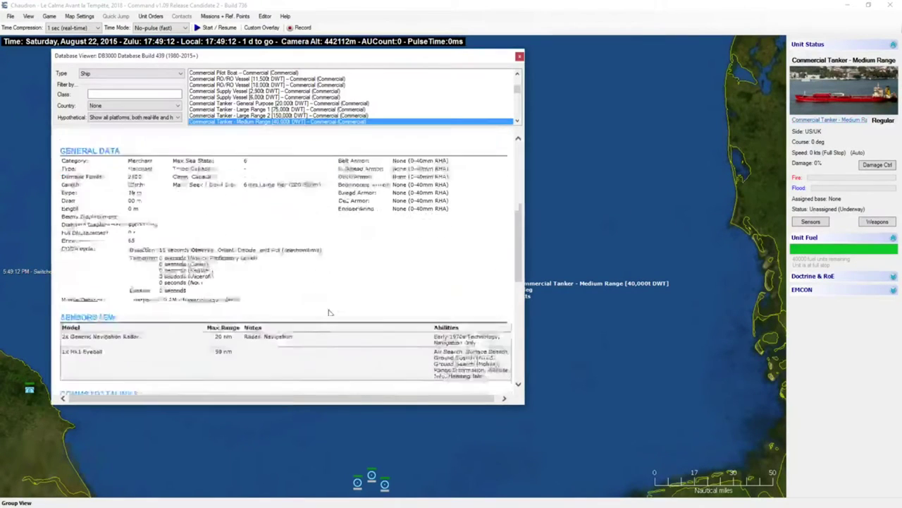
{"action": "scroll", "coordinate": [329, 312], "scroll_direction": "down", "scroll_amount": 5}
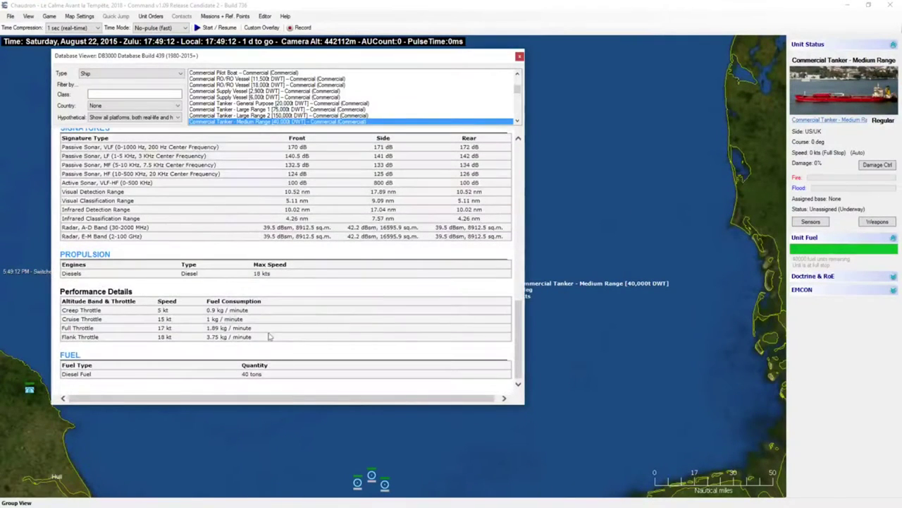
{"action": "key", "text": "Escape"}
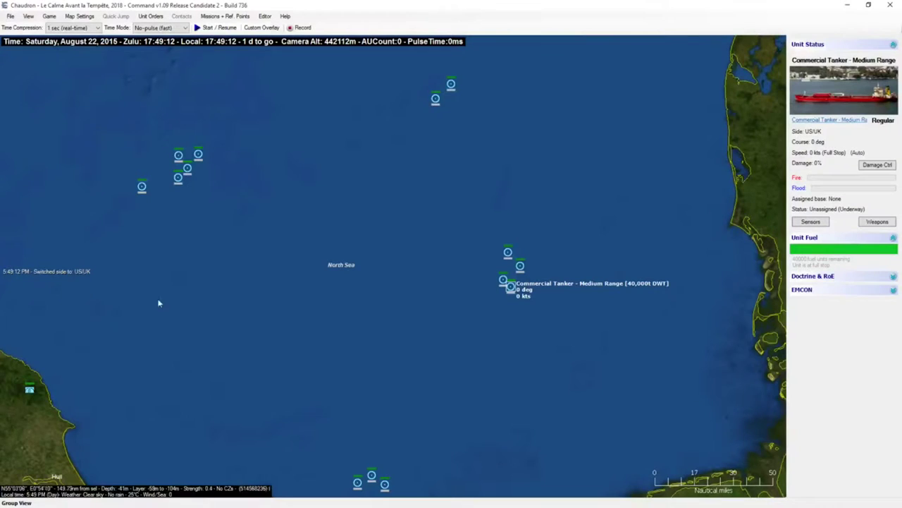
Step: Move the T-AKR 287 Algol northeast, closer to the naval group and directly west of the Bainbridge
{"action": "left_click", "coordinate": [143, 188]}
{"action": "scroll", "coordinate": [146, 189], "scroll_direction": "up", "scroll_amount": 1}
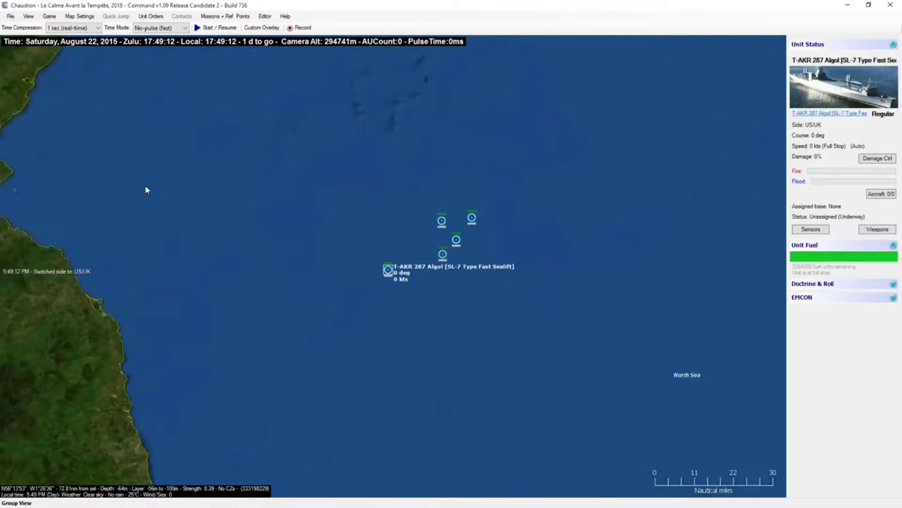
{"action": "scroll", "coordinate": [246, 201], "scroll_direction": "up", "scroll_amount": 1}
{"action": "scroll", "coordinate": [579, 361], "scroll_direction": "up", "scroll_amount": 1}
{"action": "scroll", "coordinate": [564, 310], "scroll_direction": "up", "scroll_amount": 1}
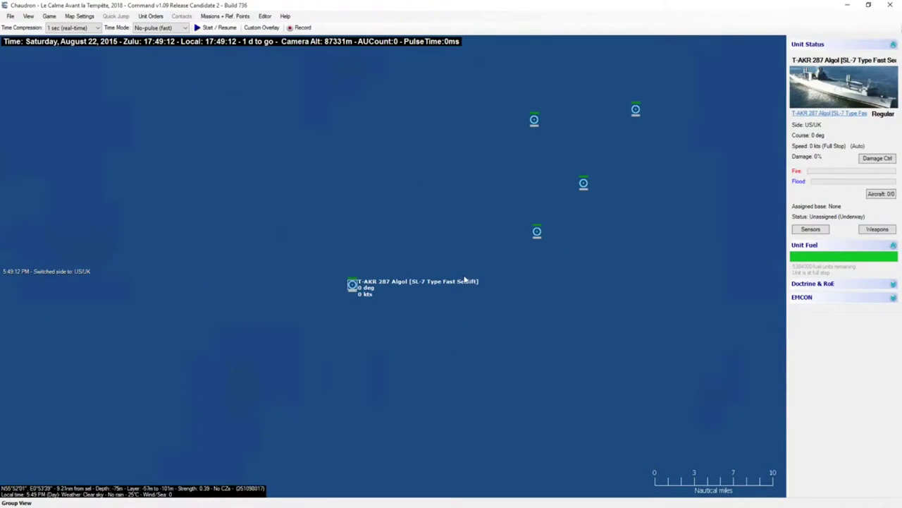
{"action": "key", "text": "ctrl+m"}
{"action": "left_click", "coordinate": [416, 228]}
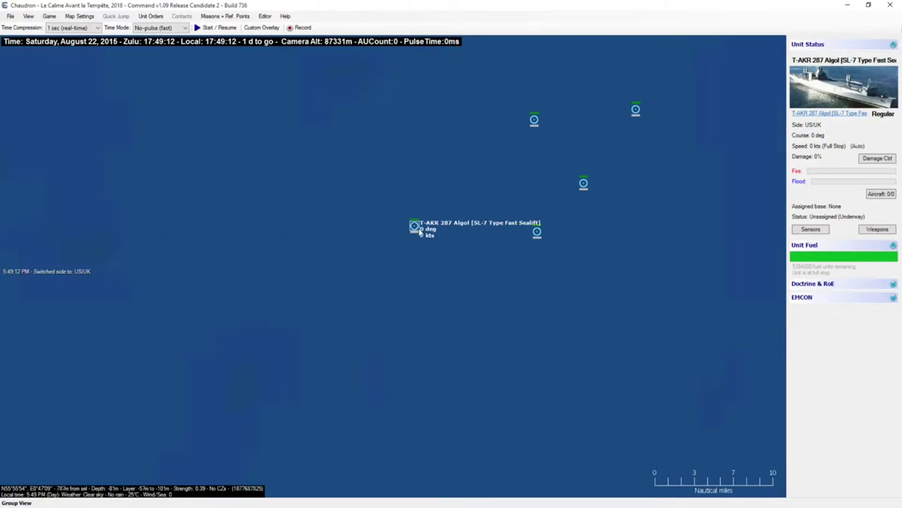
Step: Place three copies of the T-AKR 287 Algol south of the original, forming a diamond of four sealift ships
{"action": "key", "text": "ctrl+c"}
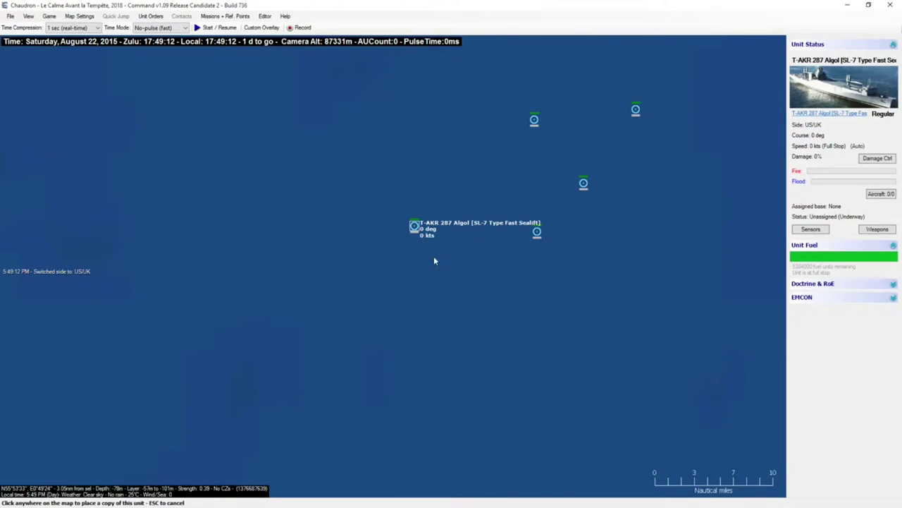
{"action": "left_click", "coordinate": [433, 258]}
{"action": "left_click", "coordinate": [395, 258]}
{"action": "left_click", "coordinate": [415, 288]}
{"action": "left_click", "coordinate": [434, 258]}
{"action": "left_click", "coordinate": [414, 285]}
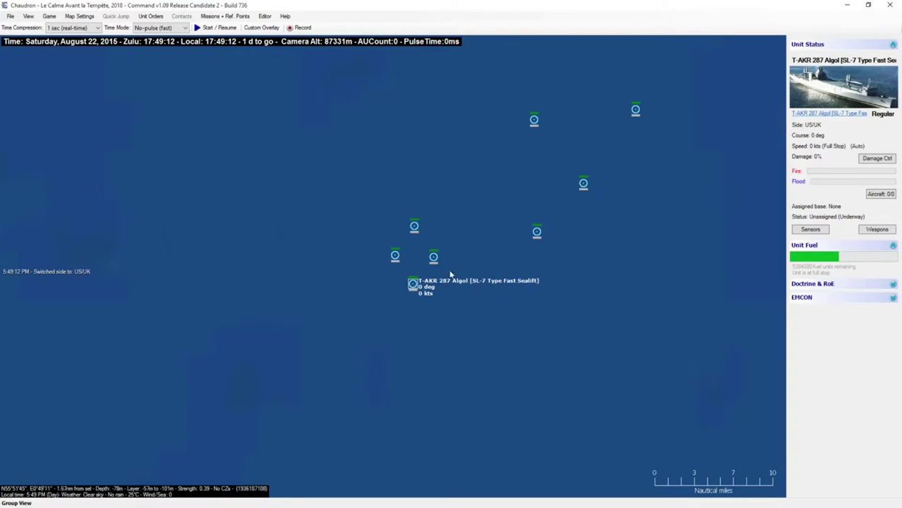
Step: Inspect the two-ship group in the central North Sea, checking F 230 Norfolk and LCS 1 Freedom individually
{"action": "scroll", "coordinate": [482, 243], "scroll_direction": "down", "scroll_amount": 2}
{"action": "scroll", "coordinate": [482, 246], "scroll_direction": "down", "scroll_amount": 4}
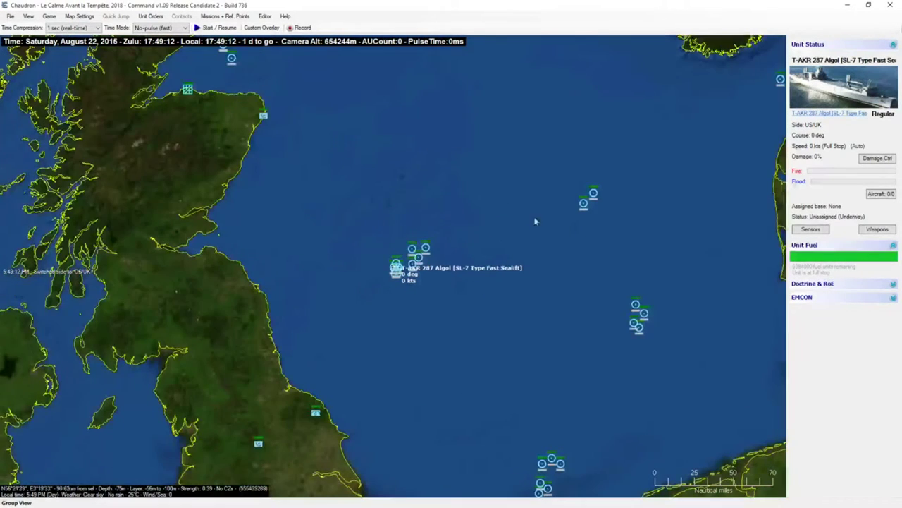
{"action": "scroll", "coordinate": [433, 261], "scroll_direction": "up", "scroll_amount": 1}
{"action": "scroll", "coordinate": [424, 275], "scroll_direction": "up", "scroll_amount": 1}
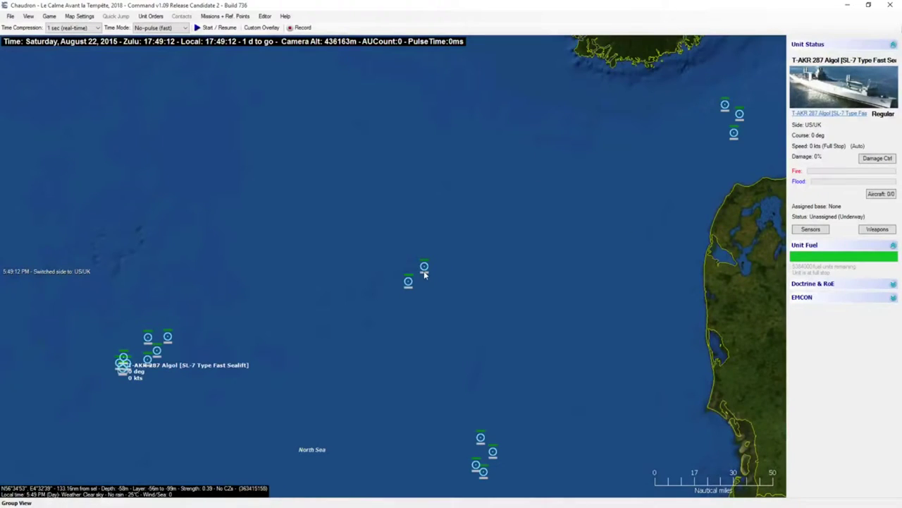
{"action": "left_click", "coordinate": [424, 272]}
{"action": "left_click", "coordinate": [409, 282]}
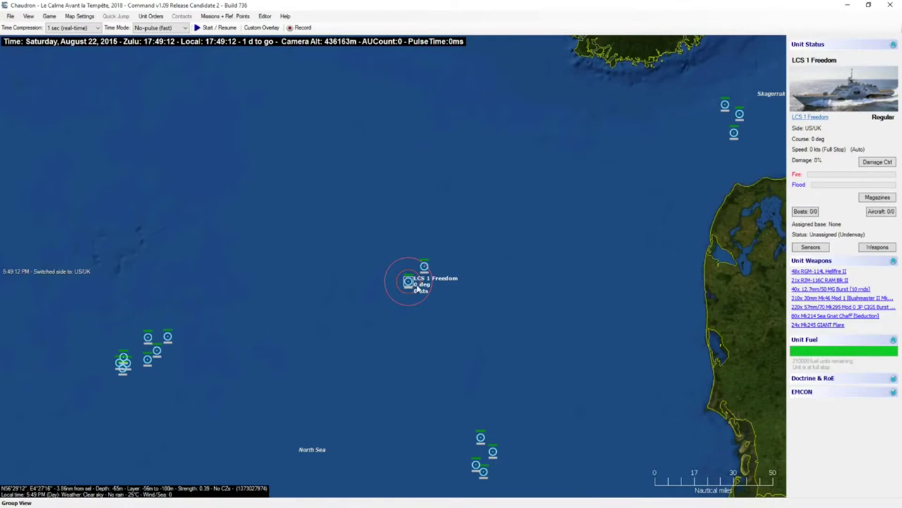
{"action": "scroll", "coordinate": [412, 282], "scroll_direction": "up", "scroll_amount": 2}
{"action": "left_click", "coordinate": [405, 241]}
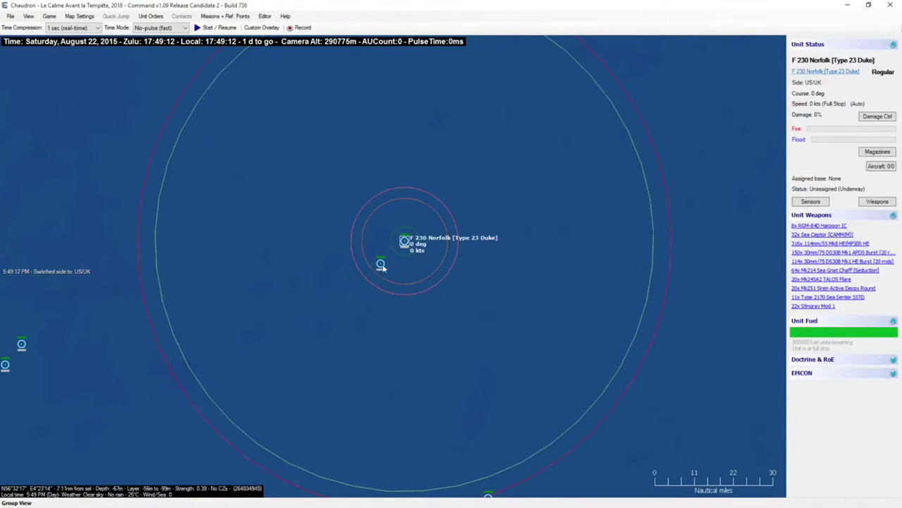
{"action": "left_click", "coordinate": [392, 268]}
Step: Start adding a surface ship just southeast of LCS 1 Freedom, setting the country filter to Commercial and clearing the class filter
{"action": "key", "text": "Insert"}
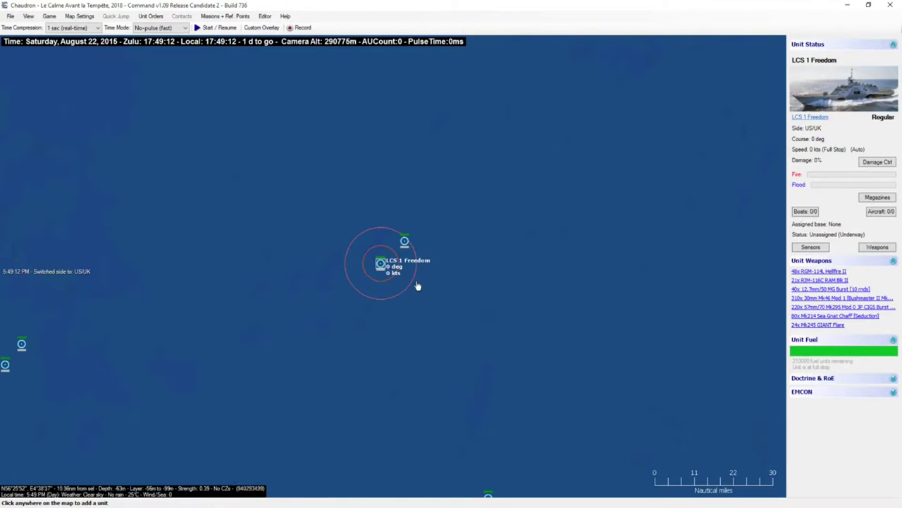
{"action": "left_click", "coordinate": [417, 284]}
{"action": "left_click_drag", "start_coordinate": [438, 166], "coordinate": [326, 157]}
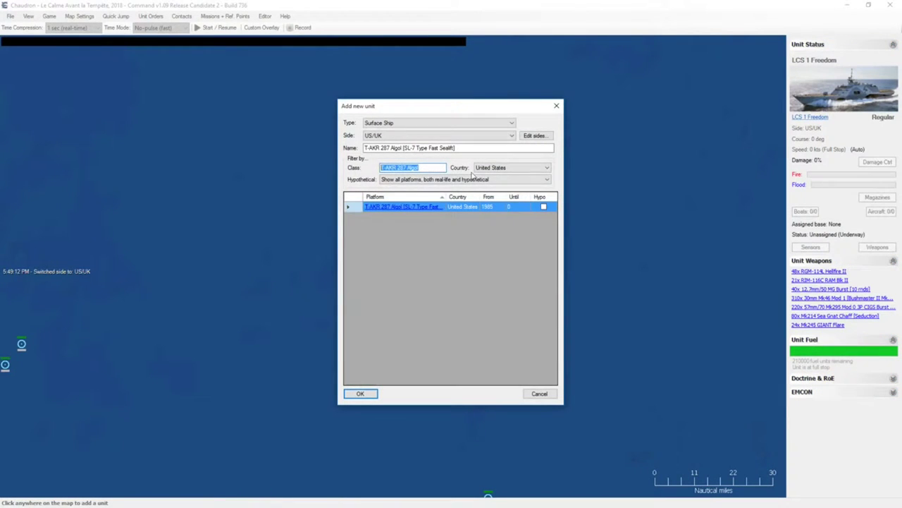
{"action": "left_click", "coordinate": [501, 168]}
{"action": "scroll", "coordinate": [516, 222], "scroll_direction": "up", "scroll_amount": 15}
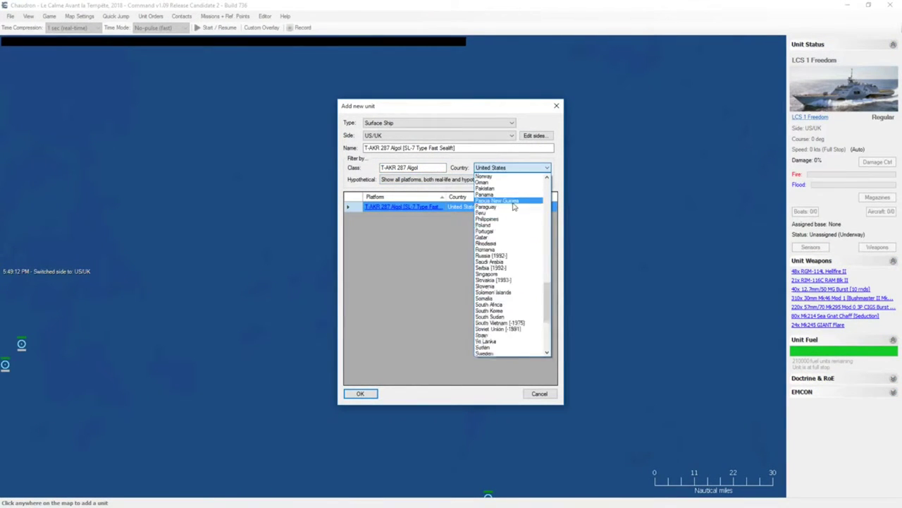
{"action": "scroll", "coordinate": [507, 241], "scroll_direction": "up", "scroll_amount": 2}
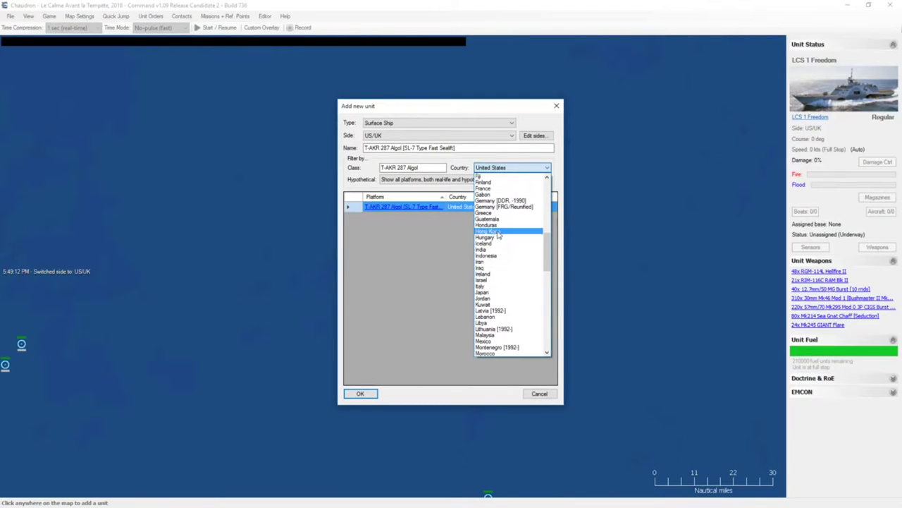
{"action": "scroll", "coordinate": [501, 229], "scroll_direction": "up", "scroll_amount": 5}
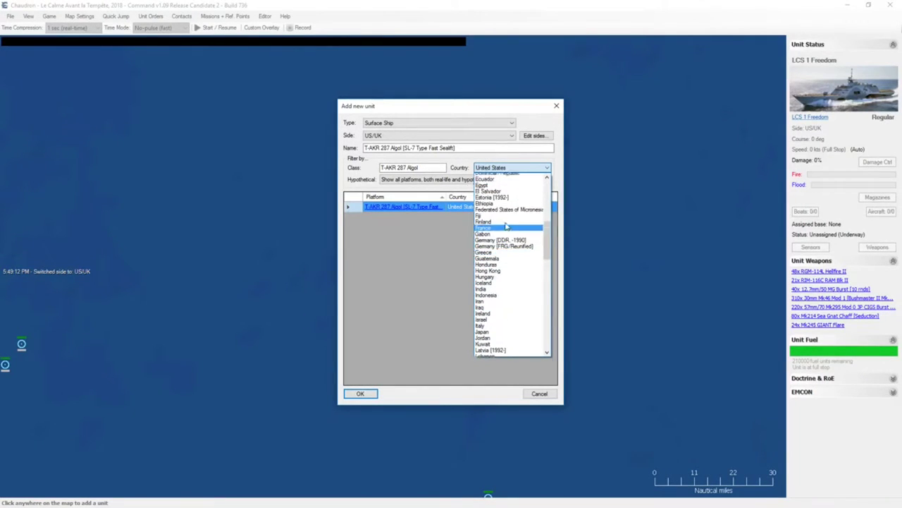
{"action": "scroll", "coordinate": [506, 226], "scroll_direction": "up", "scroll_amount": 2}
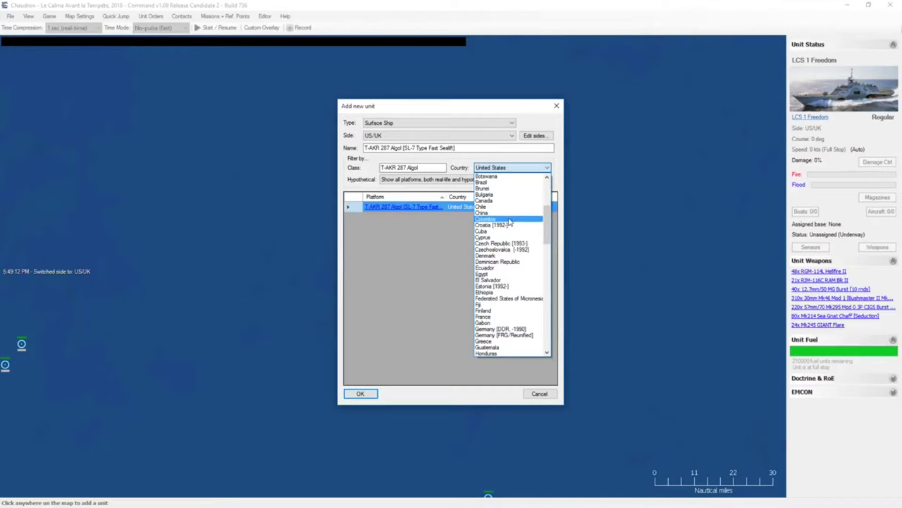
{"action": "scroll", "coordinate": [509, 222], "scroll_direction": "up", "scroll_amount": 3}
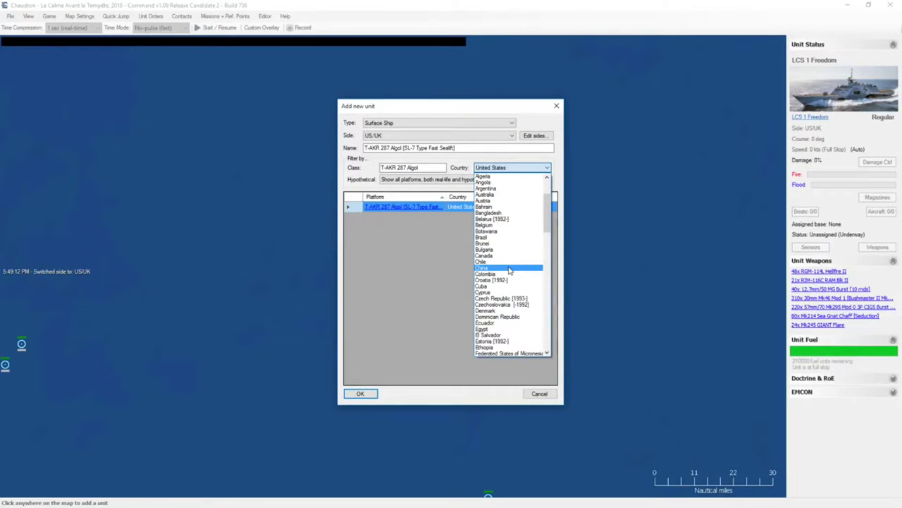
{"action": "scroll", "coordinate": [510, 270], "scroll_direction": "up", "scroll_amount": 2}
{"action": "left_click", "coordinate": [506, 205]}
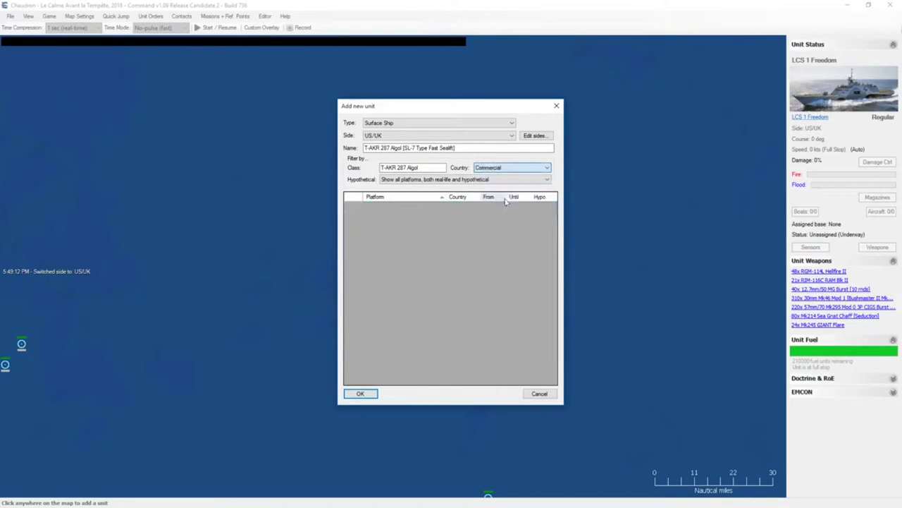
{"action": "left_click_drag", "start_coordinate": [443, 168], "coordinate": [345, 172]}
{"action": "key", "text": "BackSpace"}
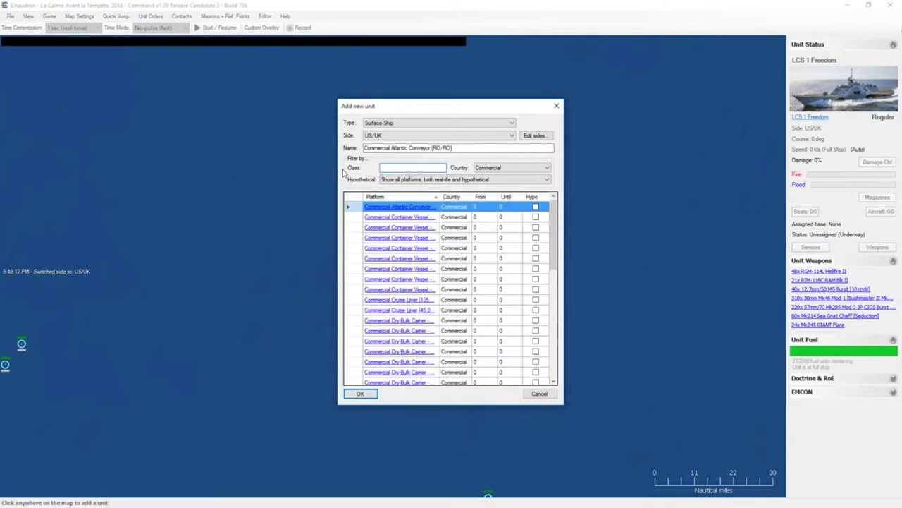
Step: Examine the database entry of the Commercial Dry-Bulk Carrier - Small Handysize [25,000t DWT], down to its signatures and propulsion
{"action": "scroll", "coordinate": [523, 268], "scroll_direction": "down", "scroll_amount": 1}
{"action": "left_click", "coordinate": [480, 340]}
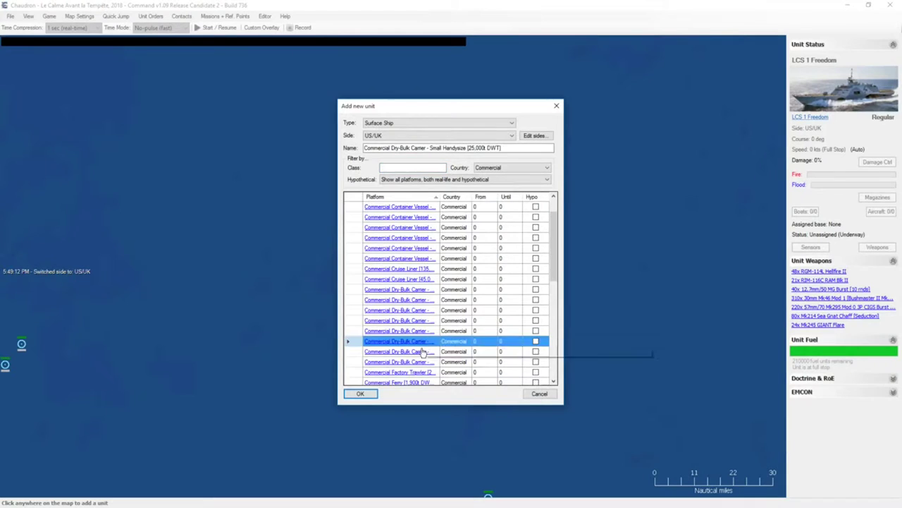
{"action": "left_click", "coordinate": [421, 343]}
{"action": "scroll", "coordinate": [366, 266], "scroll_direction": "down", "scroll_amount": 3}
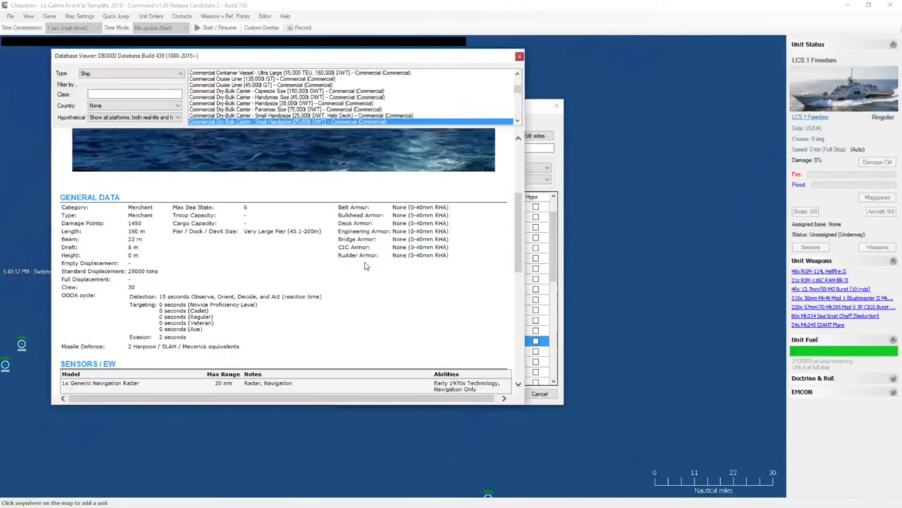
{"action": "scroll", "coordinate": [366, 266], "scroll_direction": "down", "scroll_amount": 3}
{"action": "scroll", "coordinate": [366, 265], "scroll_direction": "down", "scroll_amount": 3}
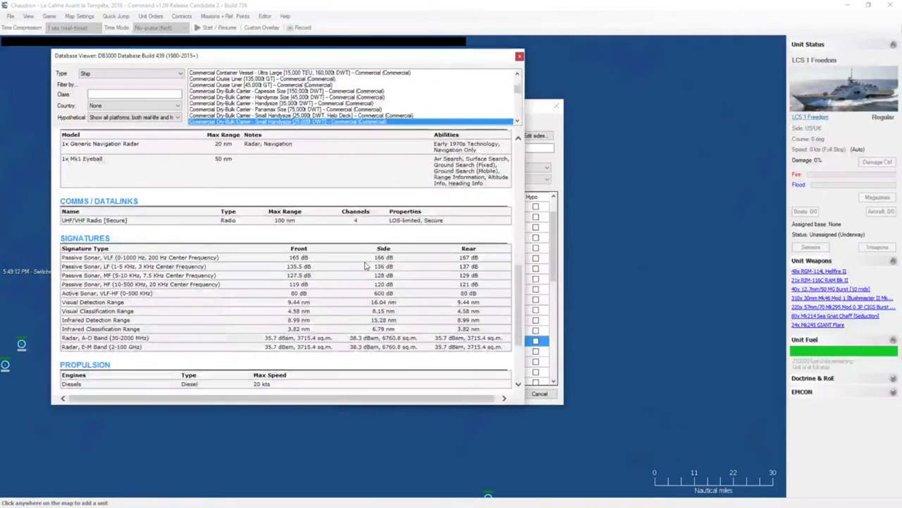
{"action": "scroll", "coordinate": [380, 116], "scroll_direction": "down", "scroll_amount": 1}
Step: Compare the dry-bulk carrier database entries for Supramax, Very Large, Small Handysize with helo deck, and Panamax sizes
{"action": "left_click", "coordinate": [333, 111]}
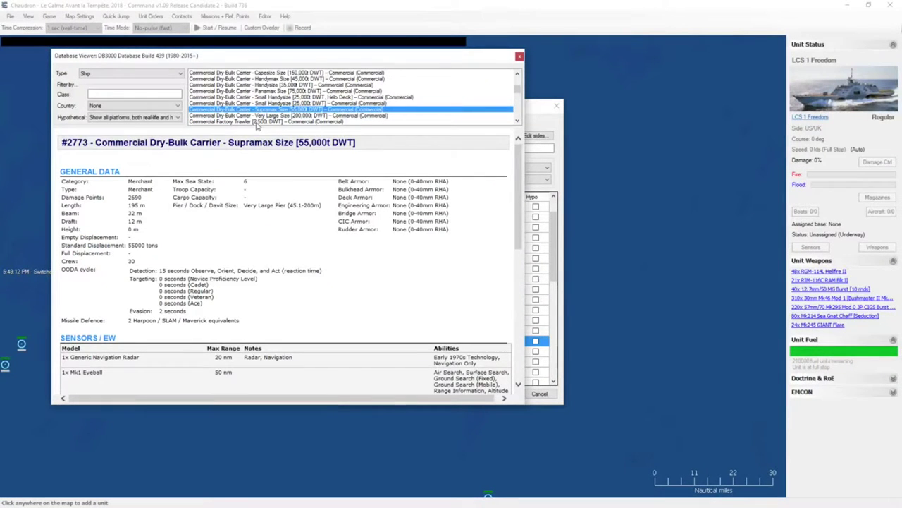
{"action": "left_click", "coordinate": [260, 116]}
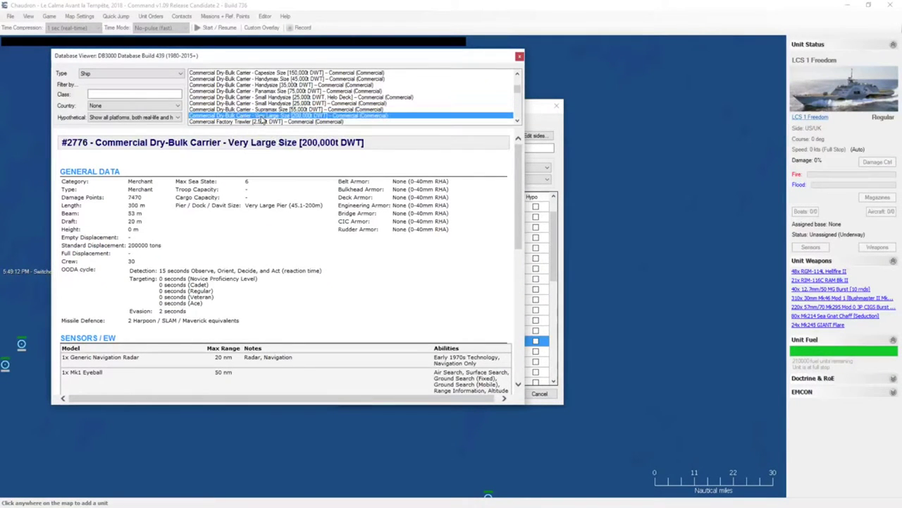
{"action": "left_click", "coordinate": [310, 104]}
{"action": "left_click", "coordinate": [287, 98]}
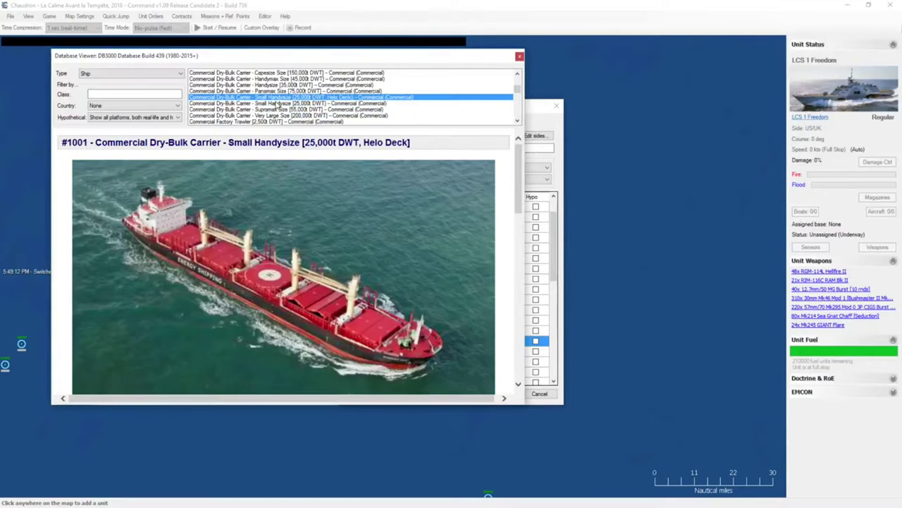
{"action": "left_click", "coordinate": [240, 91]}
{"action": "scroll", "coordinate": [300, 234], "scroll_direction": "down", "scroll_amount": 1}
{"action": "scroll", "coordinate": [300, 234], "scroll_direction": "up", "scroll_amount": 1}
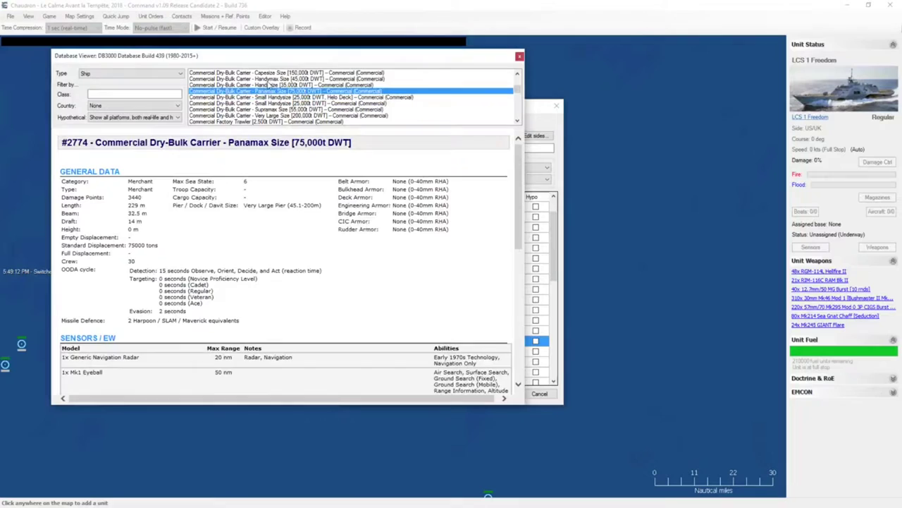
Step: Review the Handysize, Handymax and Capesize dry-bulk carrier entries, reading through the Handymax [45,000t DWT] data
{"action": "left_click", "coordinate": [269, 85]}
{"action": "left_click", "coordinate": [274, 79]}
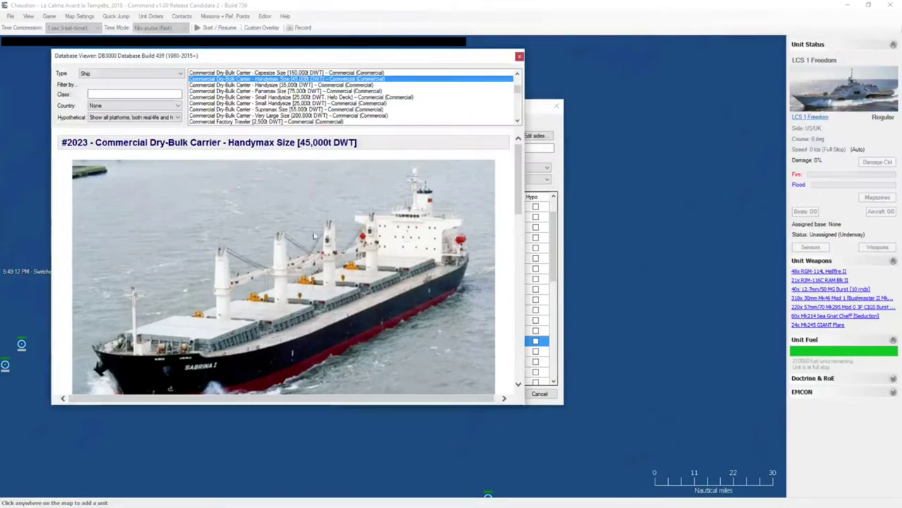
{"action": "scroll", "coordinate": [314, 251], "scroll_direction": "down", "scroll_amount": 5}
{"action": "scroll", "coordinate": [313, 255], "scroll_direction": "down", "scroll_amount": 5}
{"action": "scroll", "coordinate": [312, 254], "scroll_direction": "up", "scroll_amount": 10}
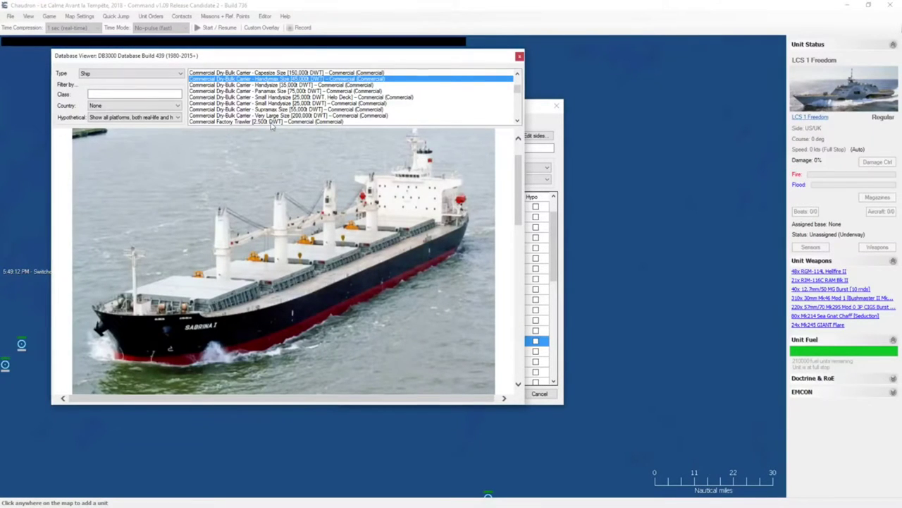
{"action": "scroll", "coordinate": [280, 227], "scroll_direction": "up", "scroll_amount": 2}
{"action": "scroll", "coordinate": [282, 123], "scroll_direction": "up", "scroll_amount": 1}
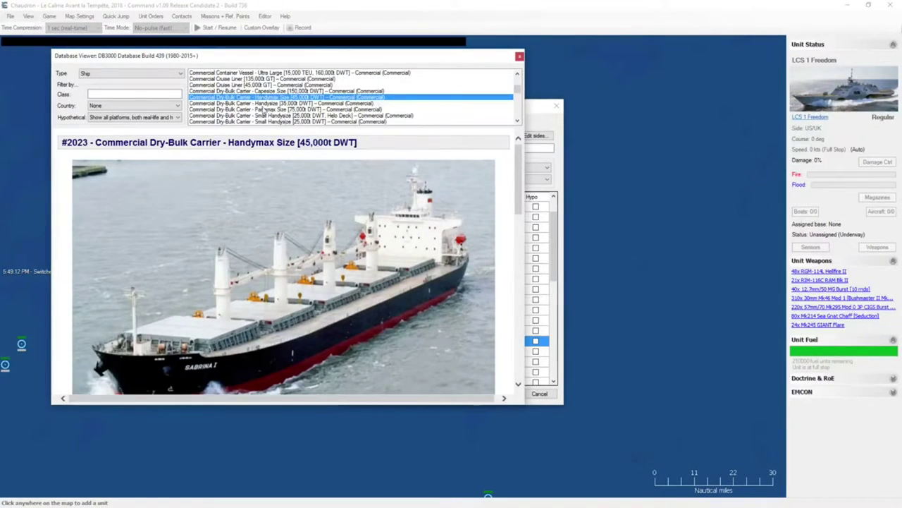
{"action": "left_click", "coordinate": [257, 86]}
{"action": "left_click", "coordinate": [265, 90]}
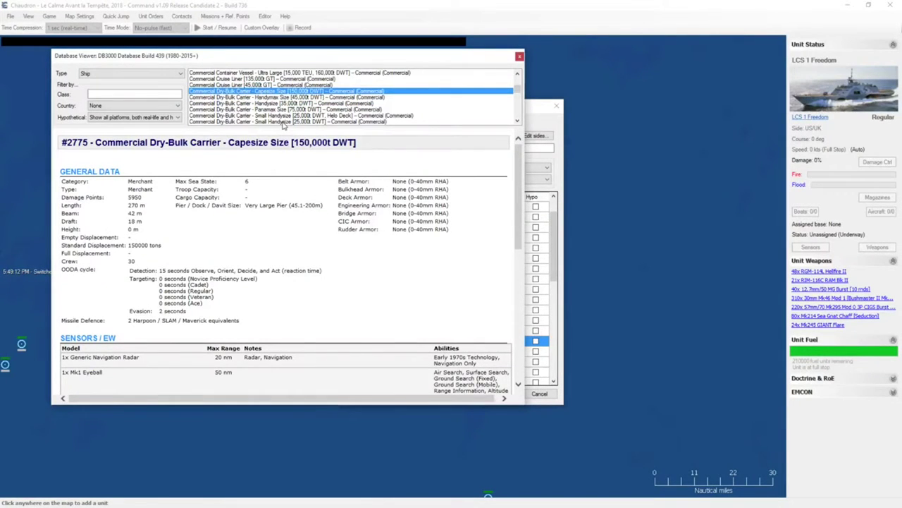
Step: View the database entries of the 45,000t GT and 135,000t GT commercial cruise liners
{"action": "scroll", "coordinate": [283, 125], "scroll_direction": "up", "scroll_amount": 1}
{"action": "left_click", "coordinate": [251, 104]}
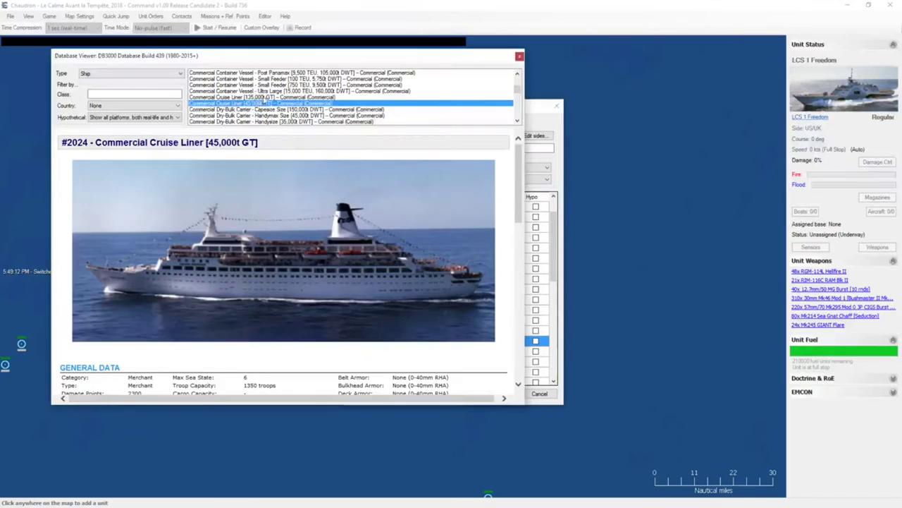
{"action": "left_click", "coordinate": [264, 97]}
Step: Look over the commercial container vessel entries for Ultra Large, both Small Feeder types, Panamax and Post Panamax
{"action": "scroll", "coordinate": [264, 100], "scroll_direction": "up", "scroll_amount": 1}
{"action": "left_click", "coordinate": [239, 110]}
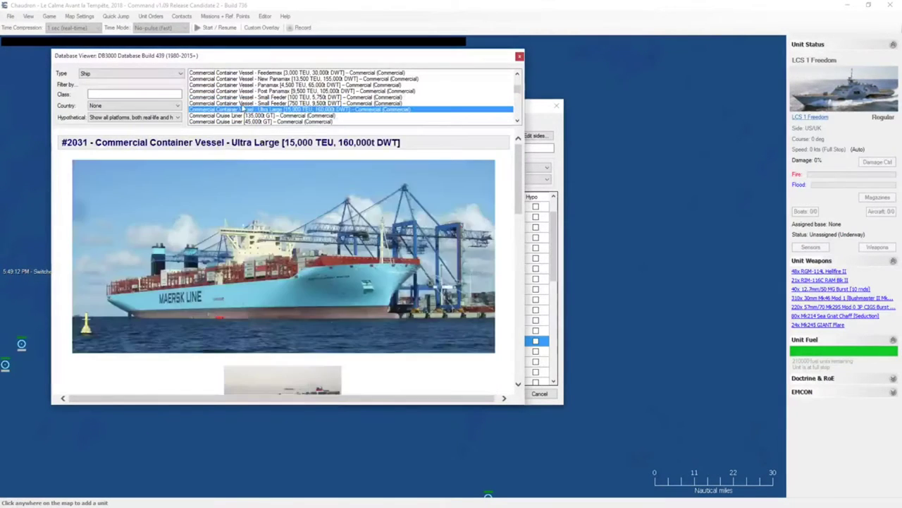
{"action": "left_click", "coordinate": [248, 104]}
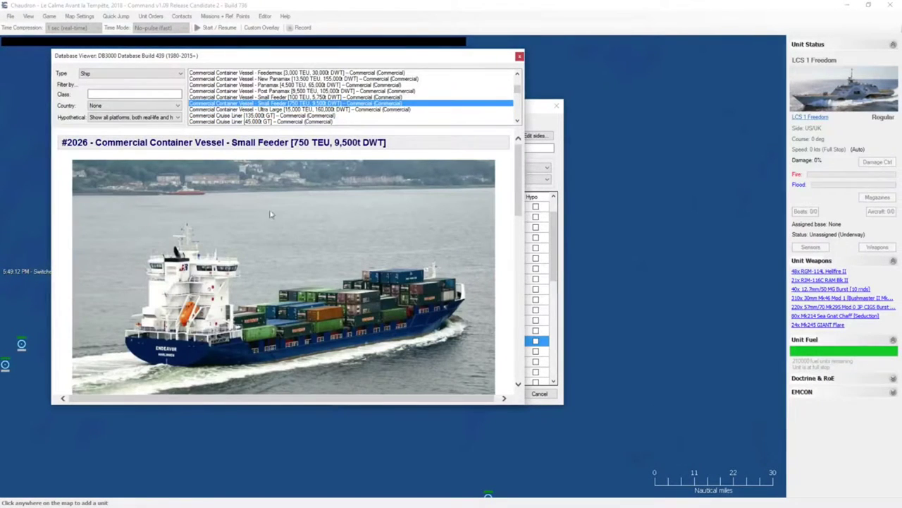
{"action": "left_click", "coordinate": [329, 98]}
{"action": "left_click", "coordinate": [289, 85]}
{"action": "left_click", "coordinate": [299, 91]}
Step: Examine the New Panamax [13,500 TEU, 155,000t DWT] container vessel's general data, sensors and signatures, and close the database viewer
{"action": "scroll", "coordinate": [300, 93], "scroll_direction": "up", "scroll_amount": 4}
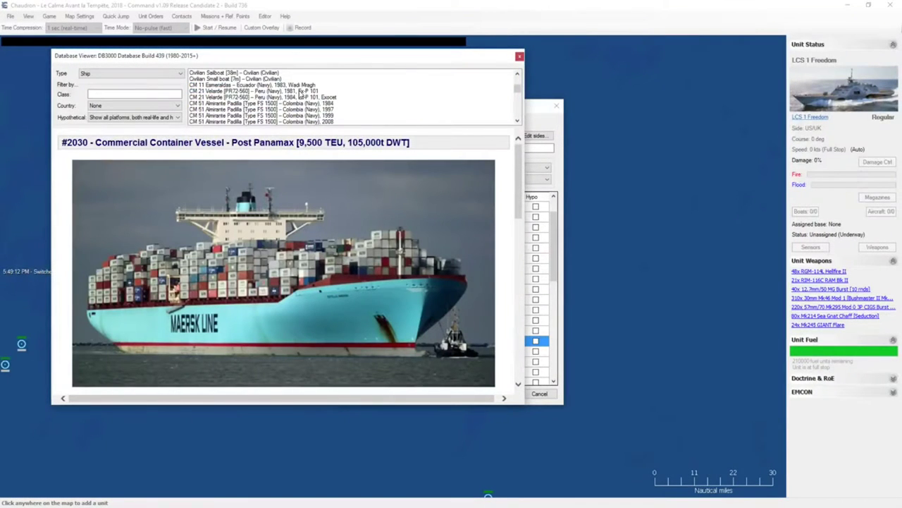
{"action": "scroll", "coordinate": [300, 92], "scroll_direction": "down", "scroll_amount": 3}
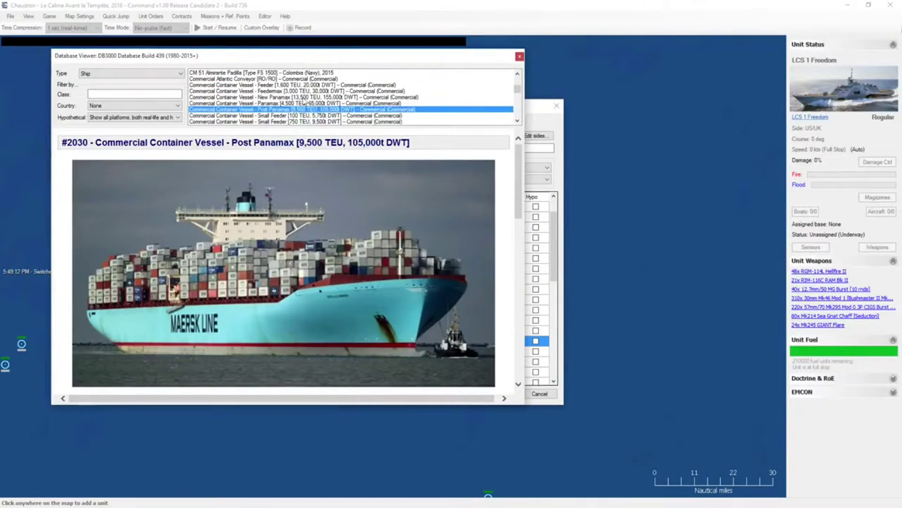
{"action": "left_click", "coordinate": [305, 96]}
{"action": "scroll", "coordinate": [319, 177], "scroll_direction": "down", "scroll_amount": 1}
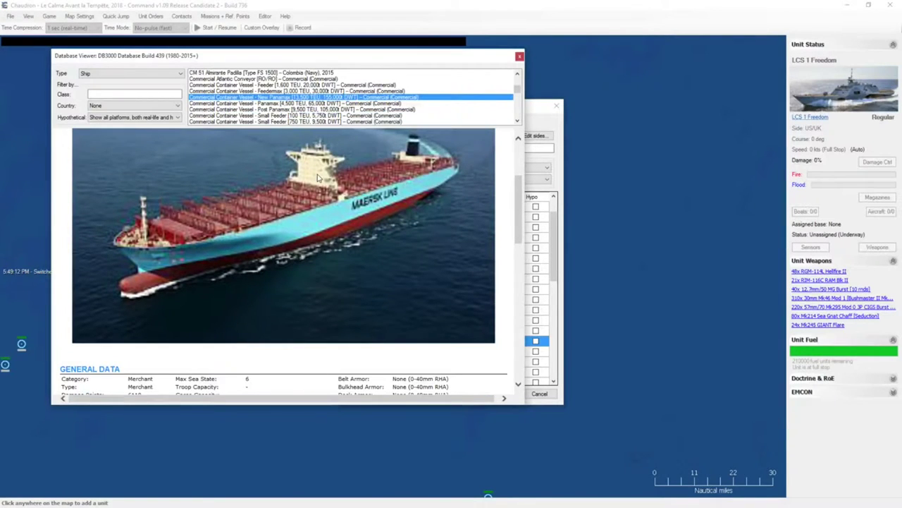
{"action": "scroll", "coordinate": [319, 177], "scroll_direction": "down", "scroll_amount": 3}
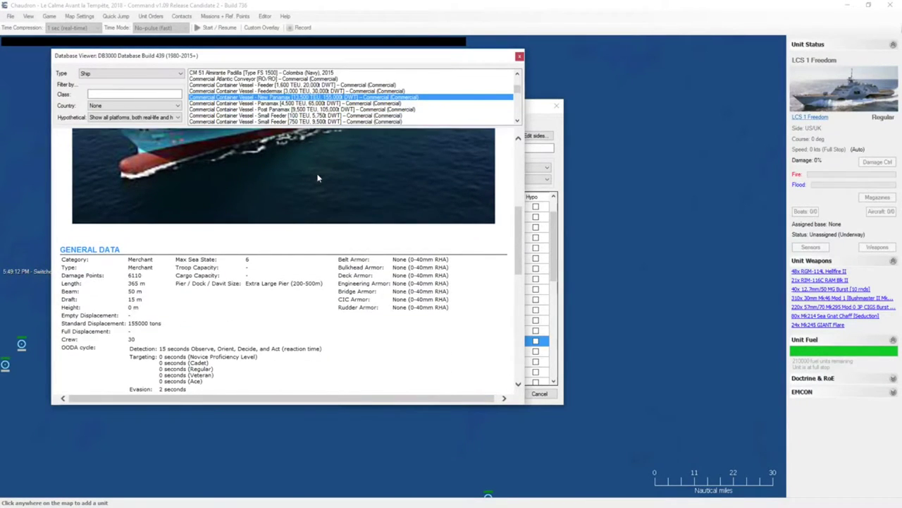
{"action": "scroll", "coordinate": [317, 178], "scroll_direction": "down", "scroll_amount": 5}
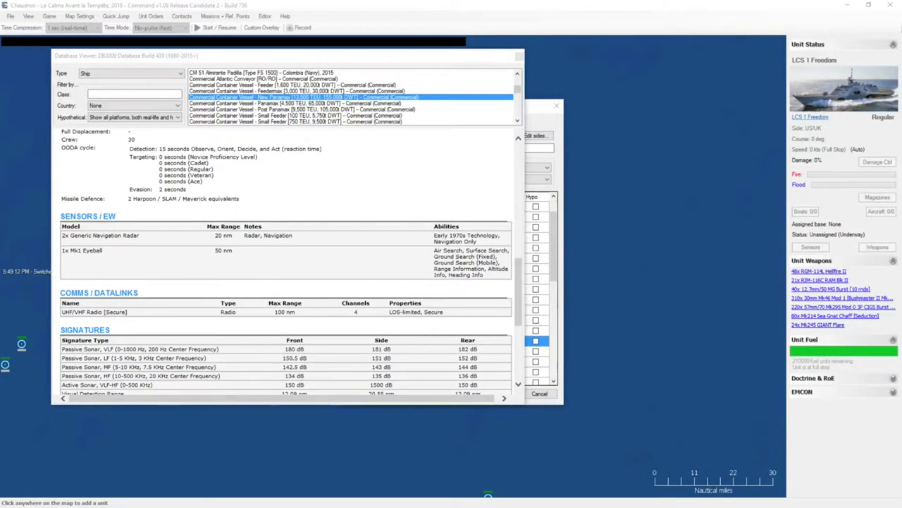
{"action": "key", "text": "Escape"}
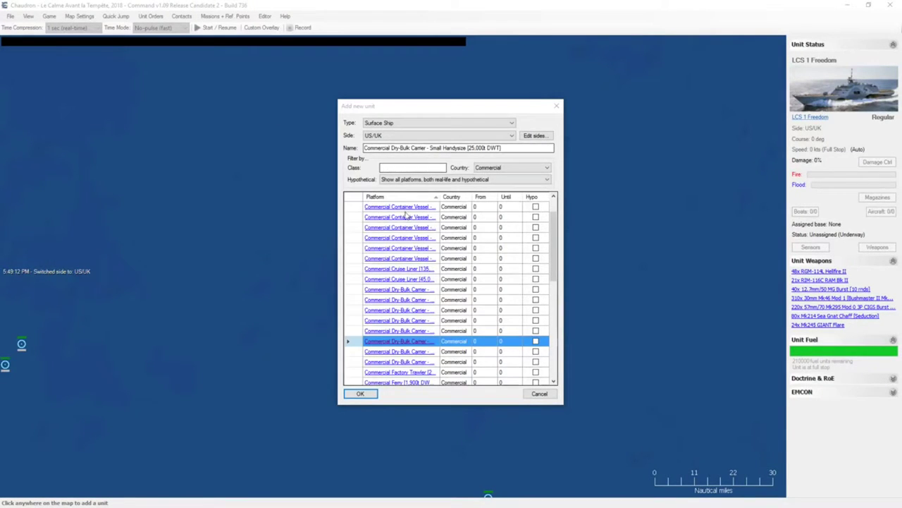
Step: Reopen the database viewer at the Feeder container vessel and compare it with the Feedermax, New Panamax, Panamax and Post Panamax entries
{"action": "left_click", "coordinate": [407, 336]}
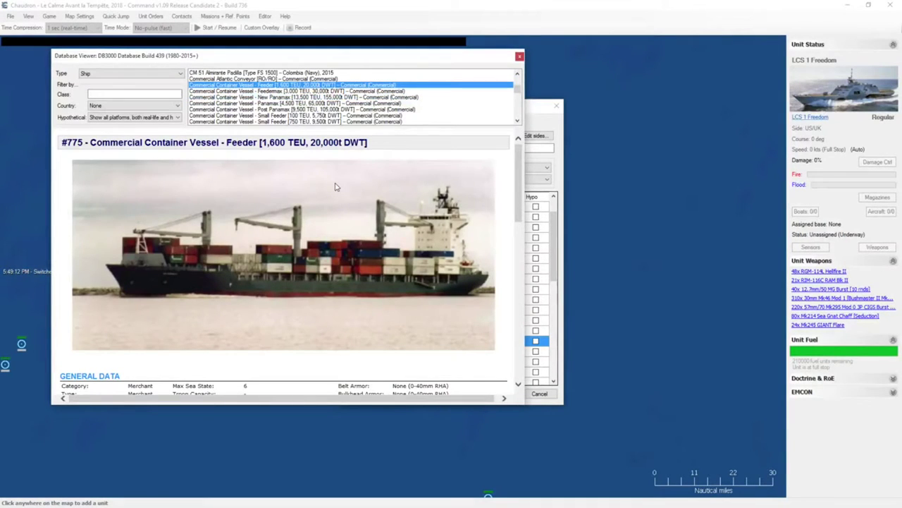
{"action": "left_click", "coordinate": [295, 91]}
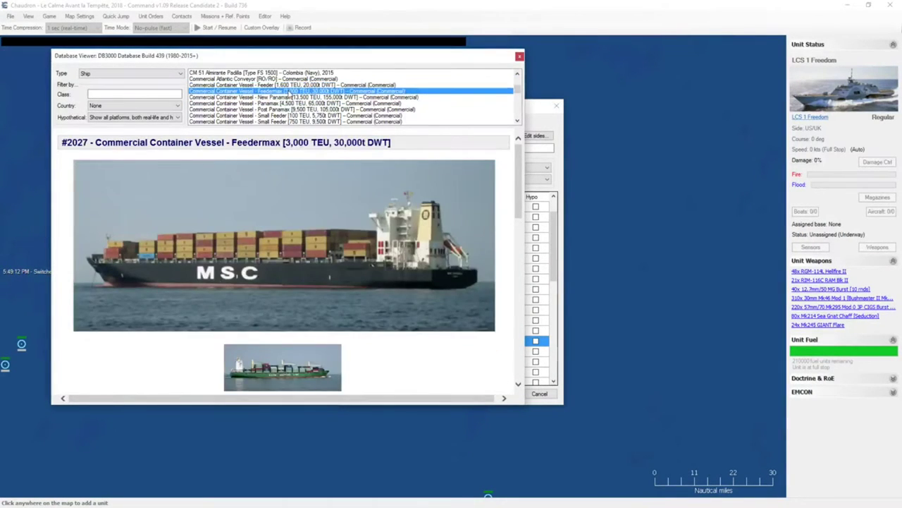
{"action": "scroll", "coordinate": [313, 256], "scroll_direction": "down", "scroll_amount": 5}
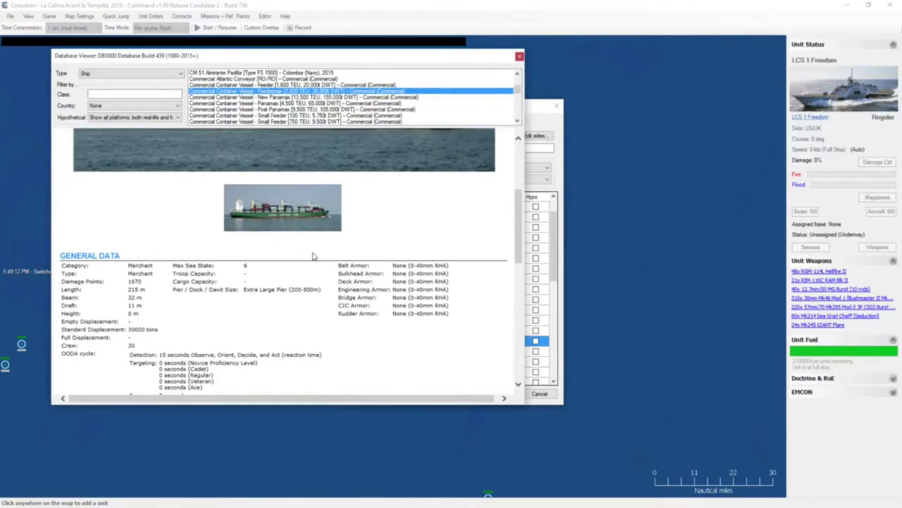
{"action": "scroll", "coordinate": [314, 256], "scroll_direction": "up", "scroll_amount": 3}
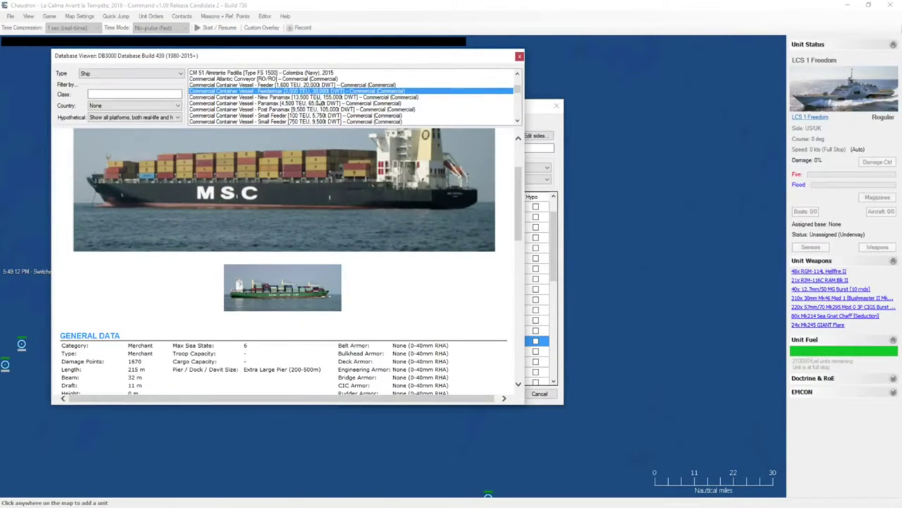
{"action": "left_click", "coordinate": [287, 98]}
{"action": "left_click", "coordinate": [291, 104]}
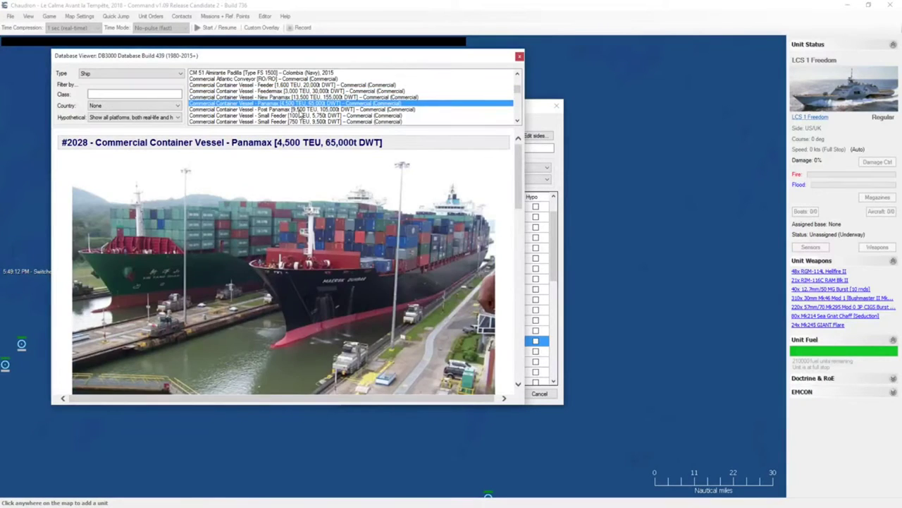
{"action": "left_click", "coordinate": [301, 111]}
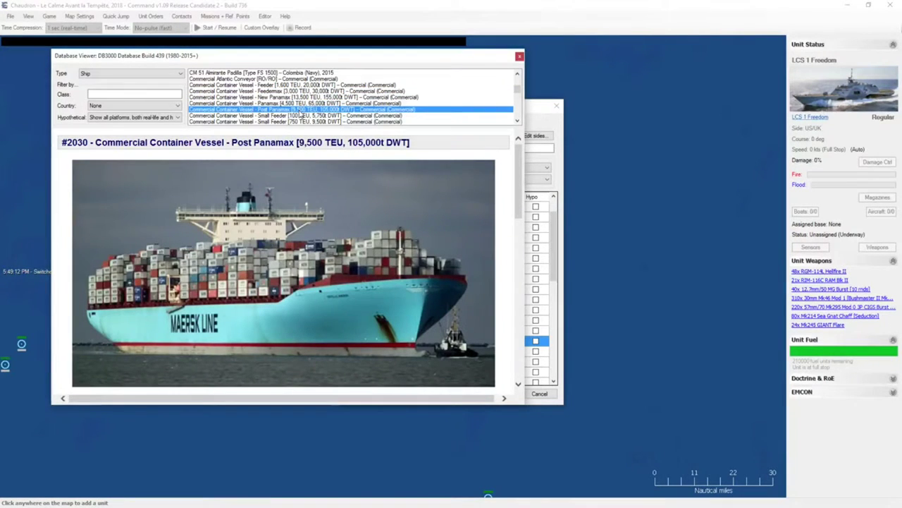
Step: Review the general data of the Post Panamax [9,500 TEU, 105,000t DWT] container vessel and close the database viewer
{"action": "scroll", "coordinate": [467, 207], "scroll_direction": "down", "scroll_amount": 1}
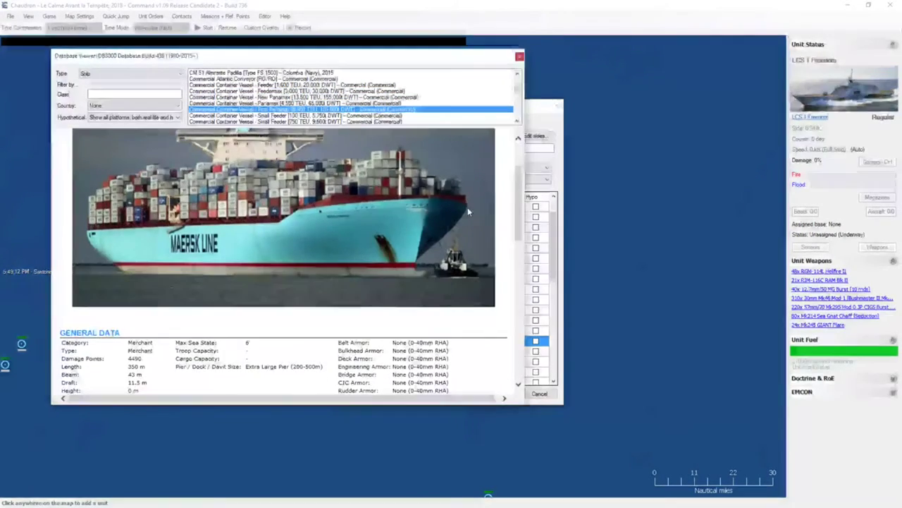
{"action": "scroll", "coordinate": [467, 208], "scroll_direction": "down", "scroll_amount": 3}
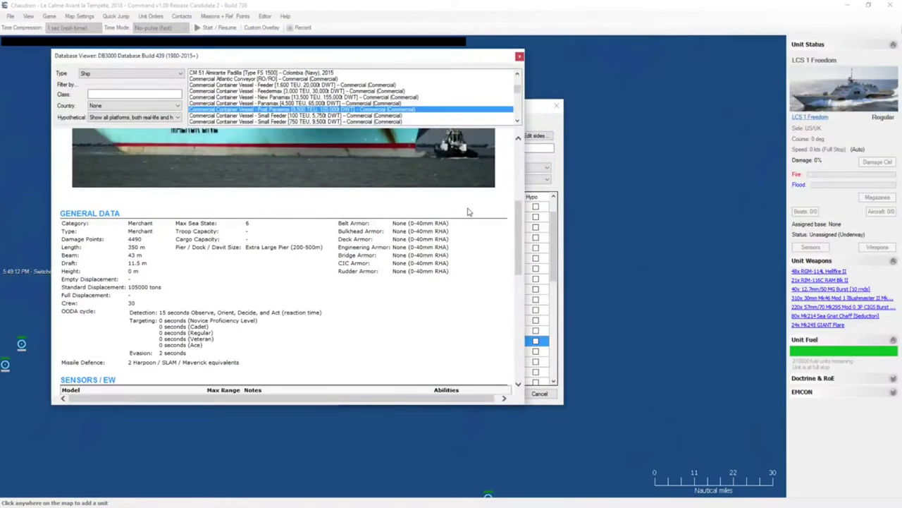
{"action": "scroll", "coordinate": [468, 212], "scroll_direction": "up", "scroll_amount": 4}
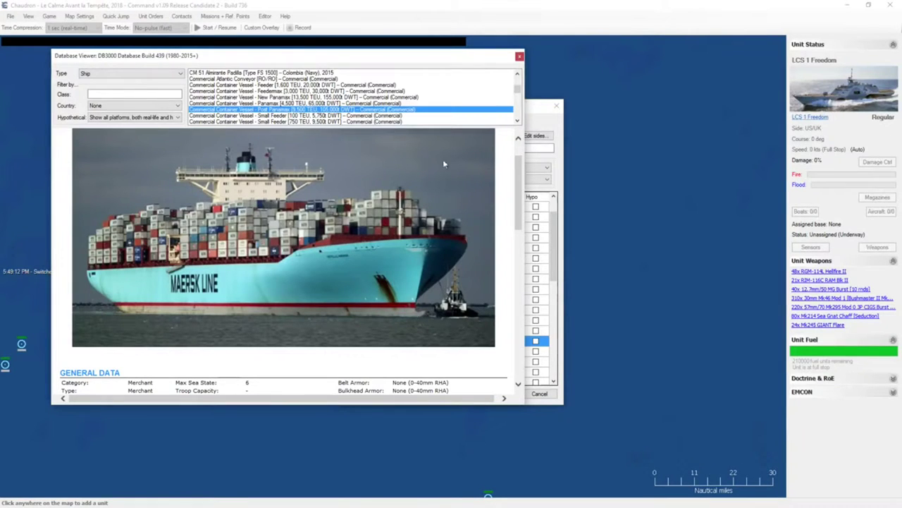
{"action": "left_click", "coordinate": [519, 56]}
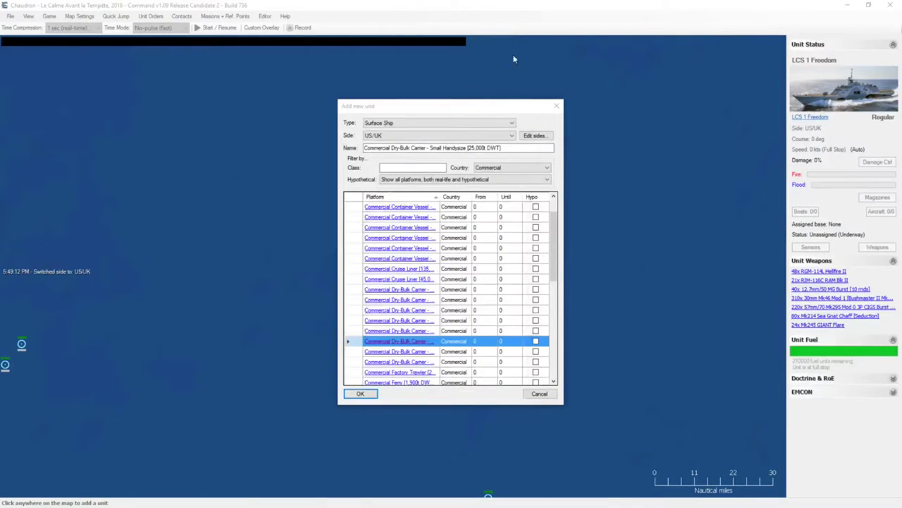
Step: Add a Commercial Container Vessel - New Panamax [13,500 TEU, 155,000t DWT] to the US/UK side near LCS 1 Freedom
{"action": "left_click", "coordinate": [452, 281]}
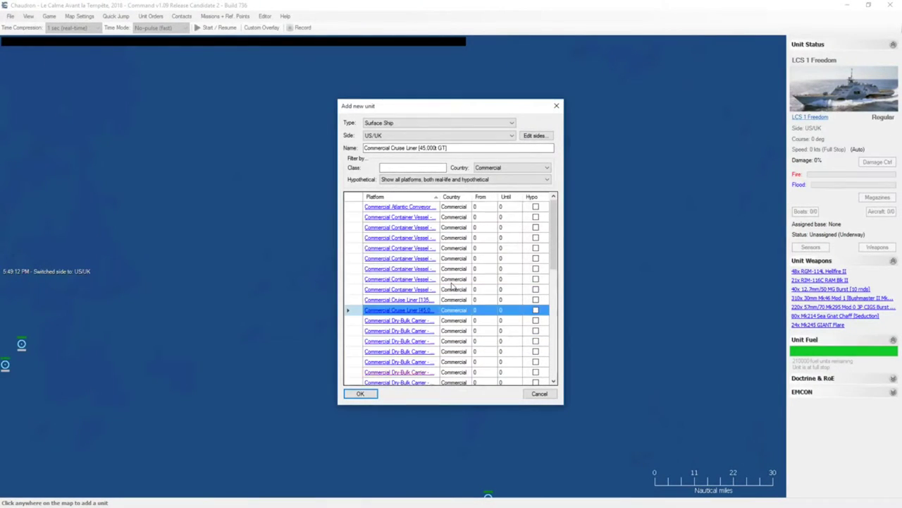
{"action": "left_click", "coordinate": [440, 217]}
{"action": "left_click", "coordinate": [451, 227]}
{"action": "left_click", "coordinate": [447, 238]}
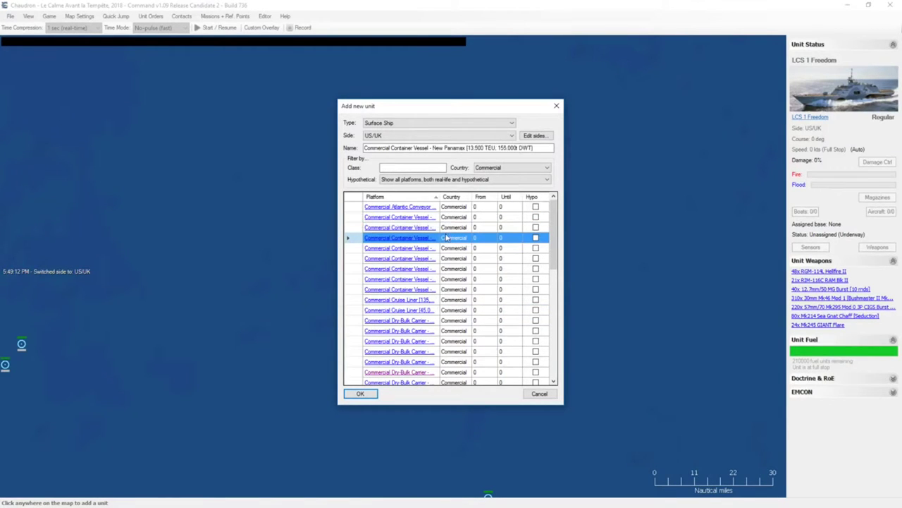
{"action": "left_click", "coordinate": [361, 394]}
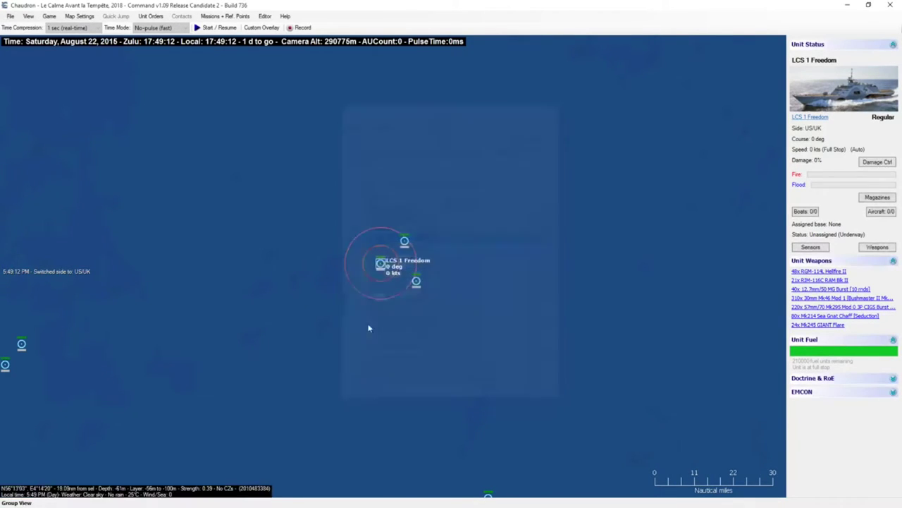
Step: Check the placed New Panamax container vessel's database entry and delete that ship from the map
{"action": "left_click", "coordinate": [415, 281]}
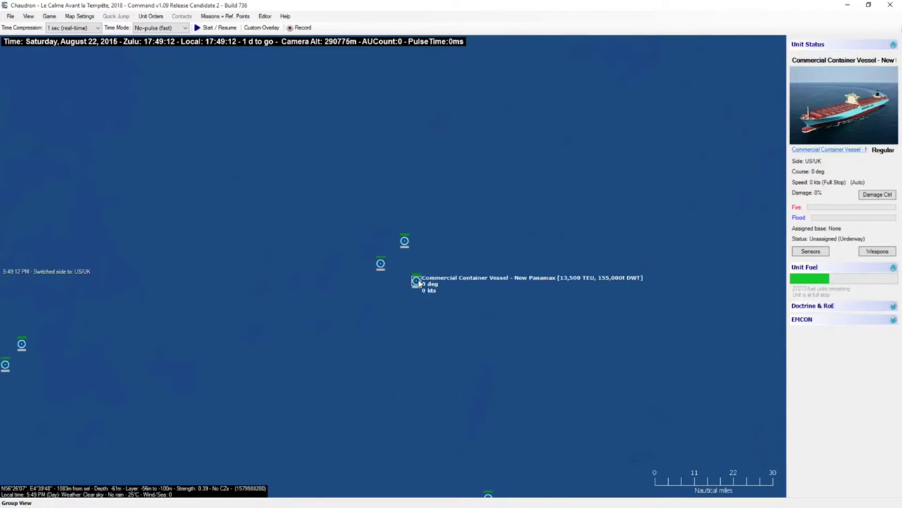
{"action": "left_click", "coordinate": [799, 154]}
{"action": "scroll", "coordinate": [390, 241], "scroll_direction": "down", "scroll_amount": 5}
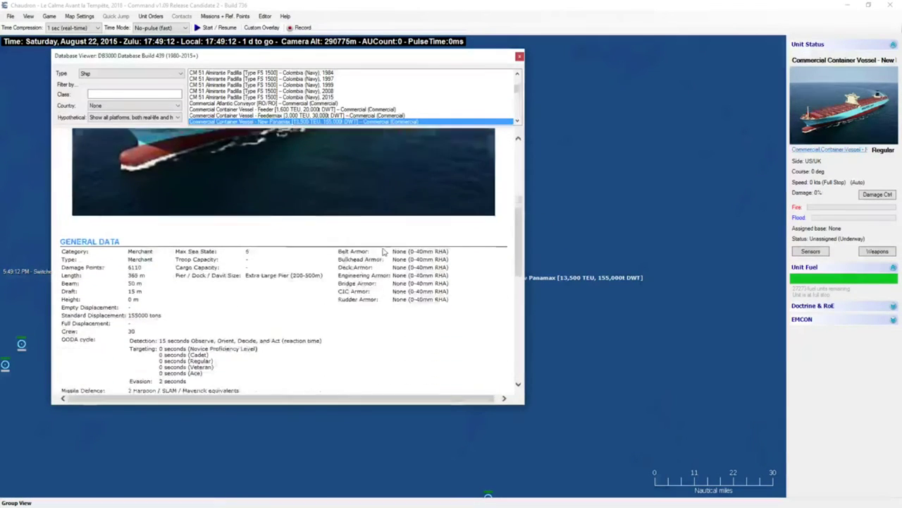
{"action": "left_click", "coordinate": [520, 56]}
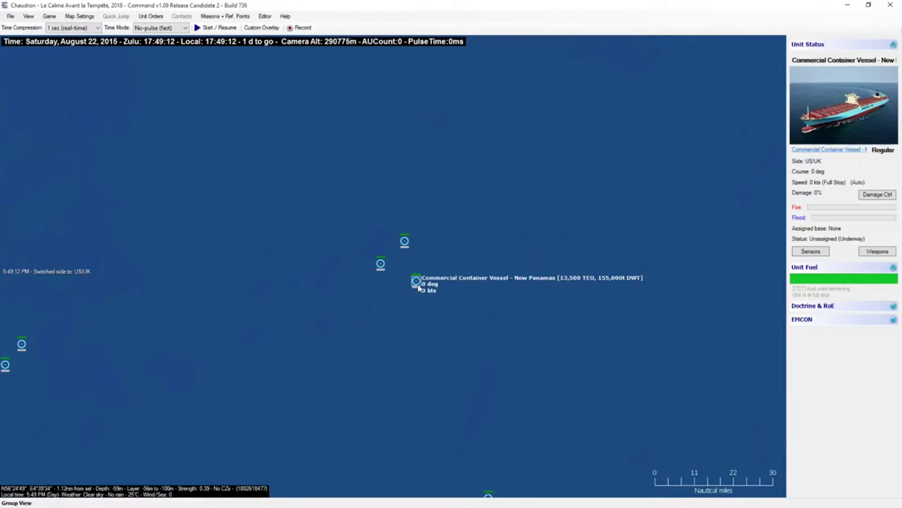
{"action": "key", "text": "Delete"}
Step: Start adding a commercial surface ship southeast of LCS 1 Freedom and select the Panamax [4,500 TEU, 65,000t DWT] container vessel
{"action": "key", "text": "Insert"}
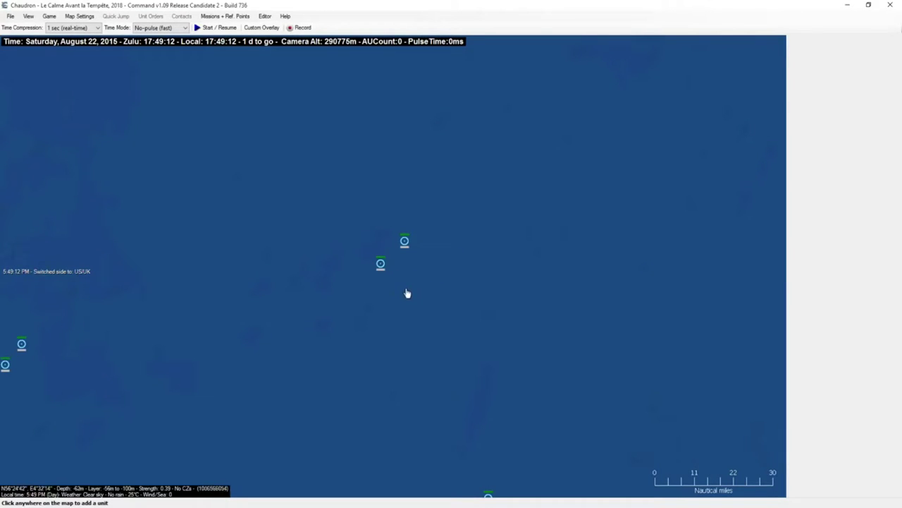
{"action": "left_click", "coordinate": [413, 301]}
{"action": "left_click", "coordinate": [439, 279]}
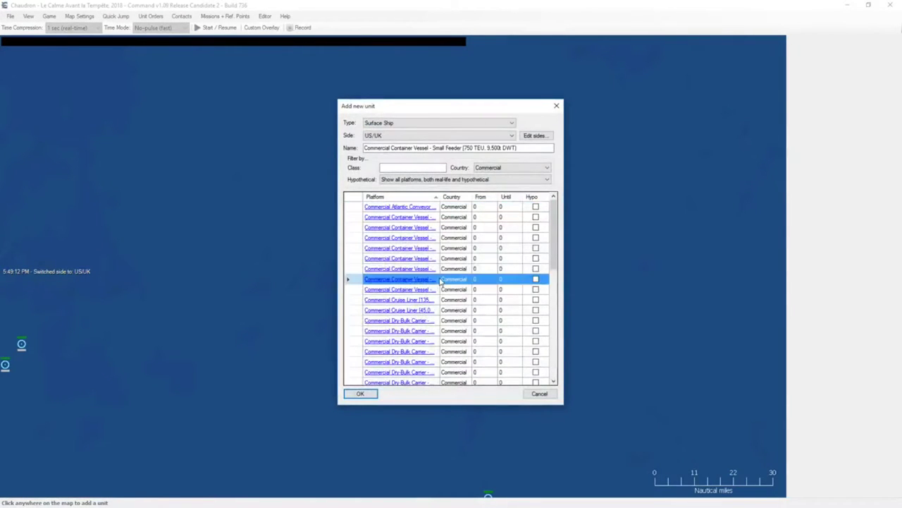
{"action": "left_click", "coordinate": [450, 269]}
{"action": "left_click", "coordinate": [454, 260]}
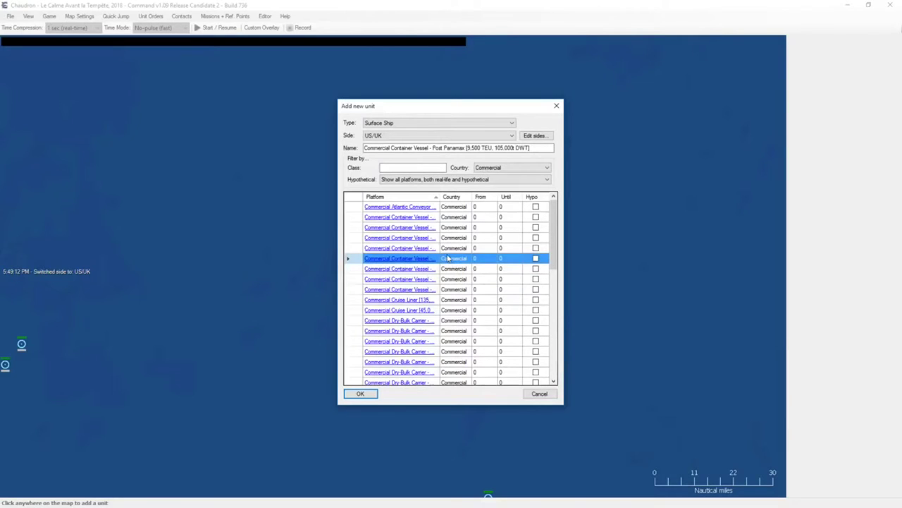
{"action": "left_click", "coordinate": [455, 248]}
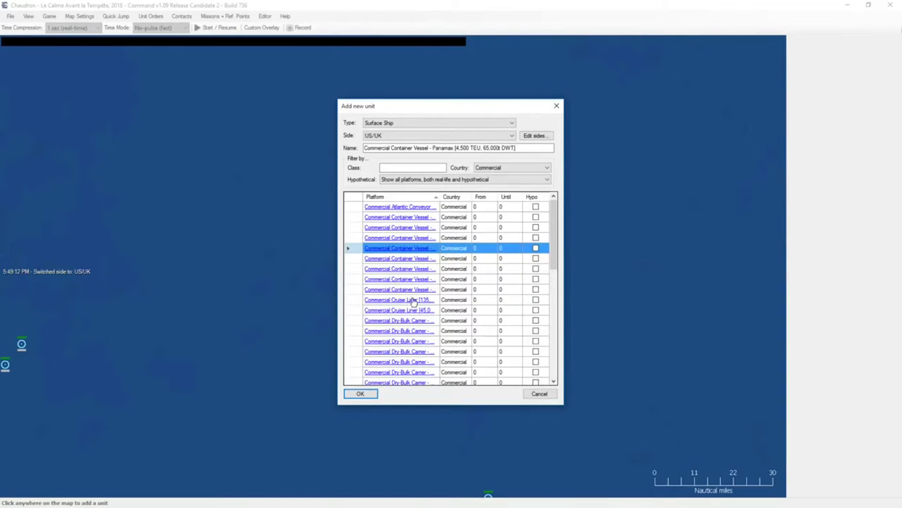
Step: Compare the database entries of the Panamax, New Panamax and Feedermax container vessels, then close the database viewer
{"action": "left_click", "coordinate": [403, 249]}
{"action": "scroll", "coordinate": [384, 257], "scroll_direction": "down", "scroll_amount": 1}
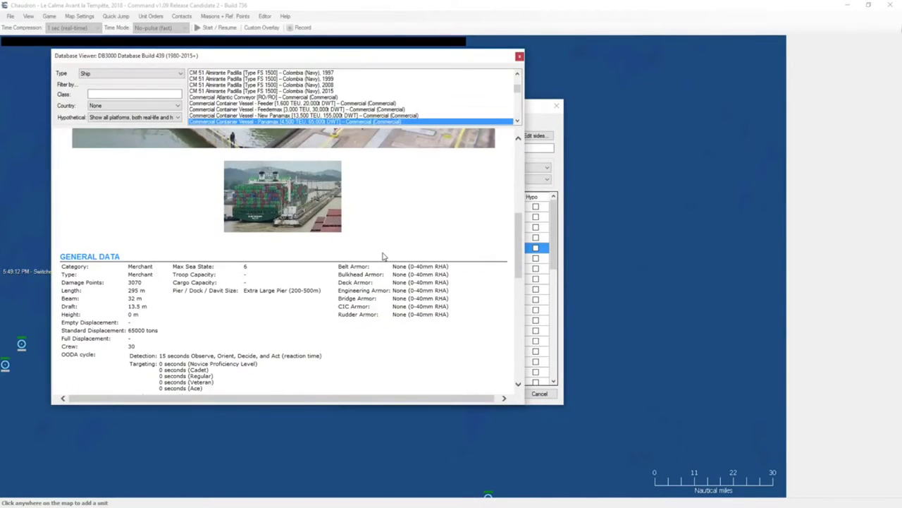
{"action": "left_click", "coordinate": [389, 114]}
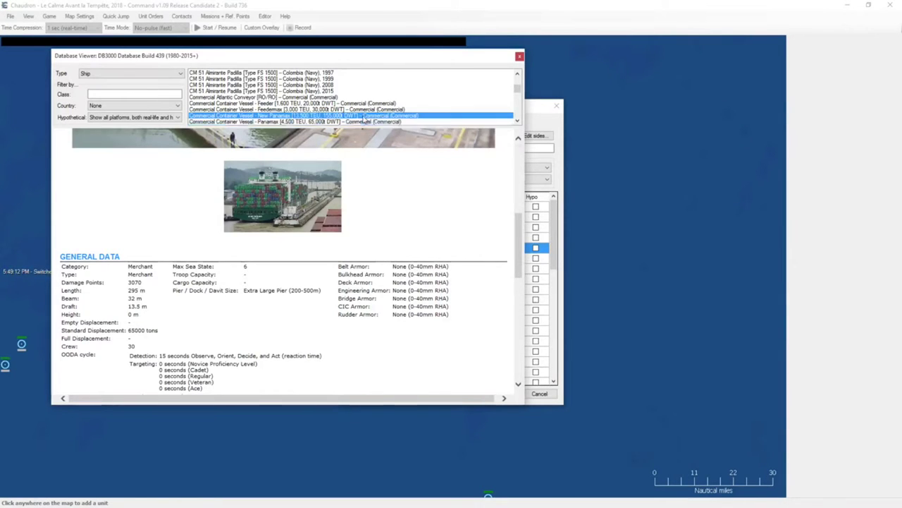
{"action": "scroll", "coordinate": [326, 236], "scroll_direction": "down", "scroll_amount": 3}
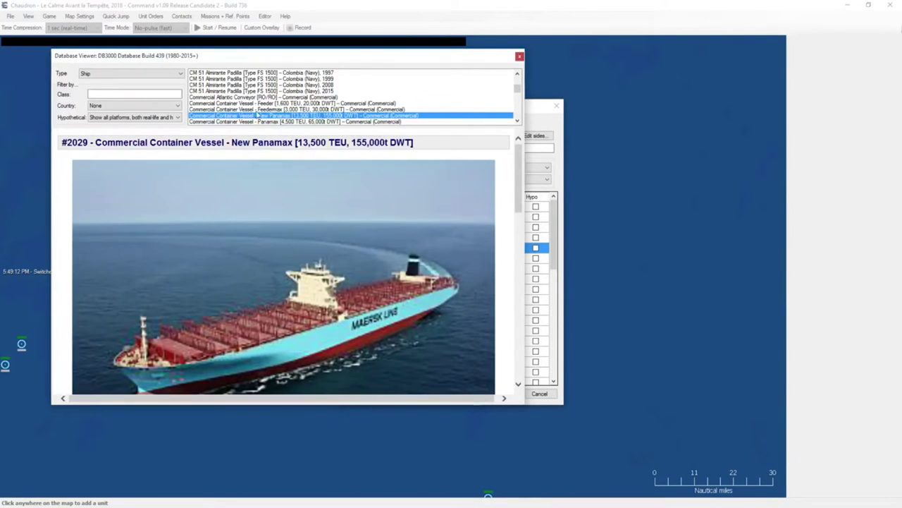
{"action": "key", "text": "Up"}
{"action": "scroll", "coordinate": [265, 183], "scroll_direction": "down", "scroll_amount": 1}
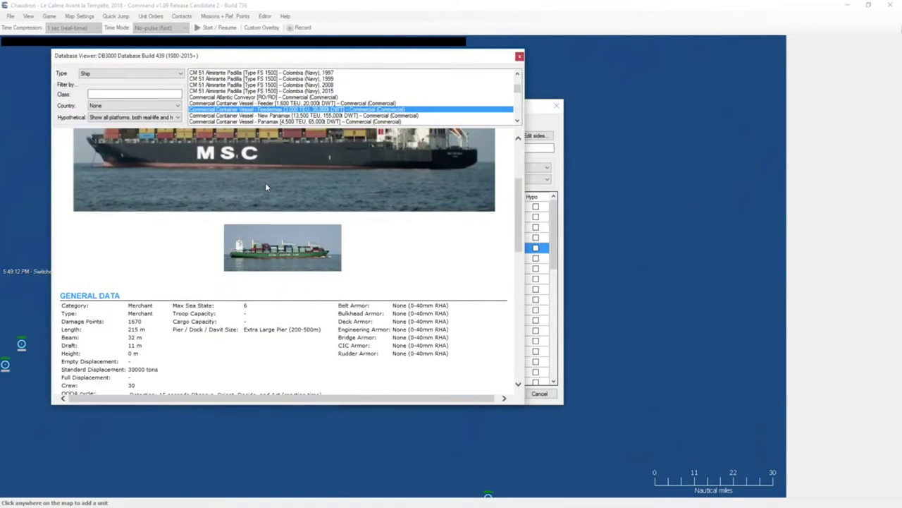
{"action": "left_click", "coordinate": [519, 56]}
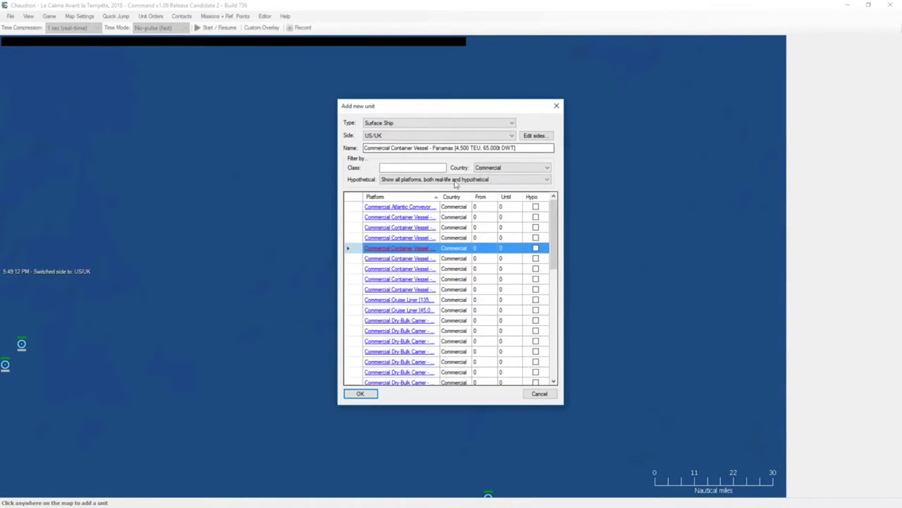
Step: Recheck the New Panamax database entry and add the Commercial Container Vessel - Feedermax [3,000 TEU, 30,000t DWT] instead
{"action": "double_click", "coordinate": [439, 237]}
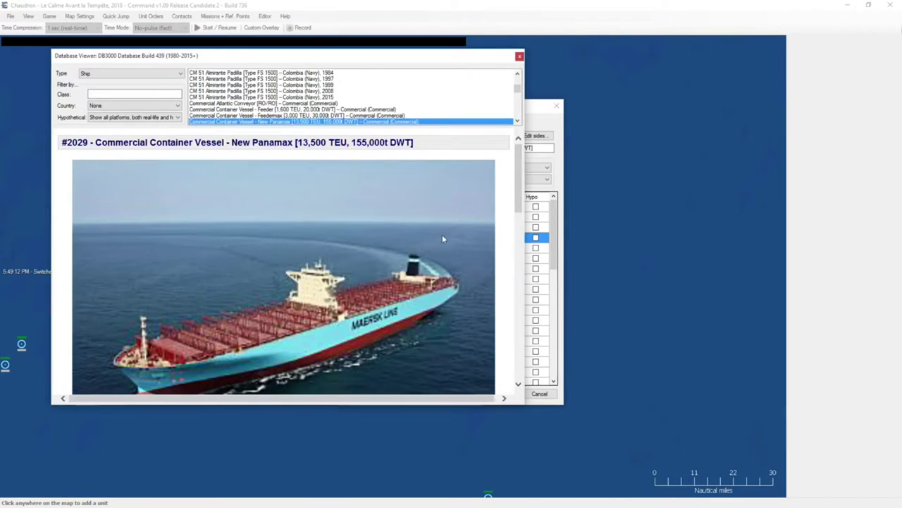
{"action": "left_click", "coordinate": [520, 57]}
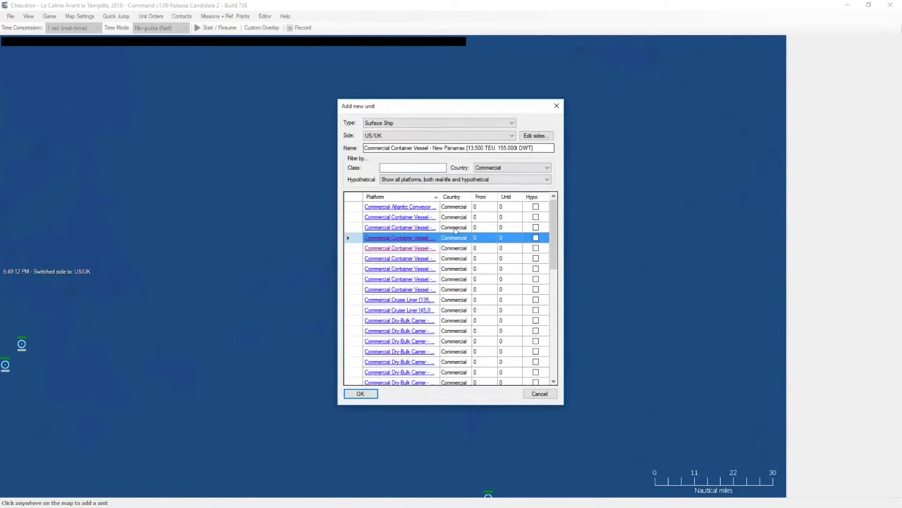
{"action": "left_click", "coordinate": [455, 229]}
{"action": "left_click", "coordinate": [360, 393]}
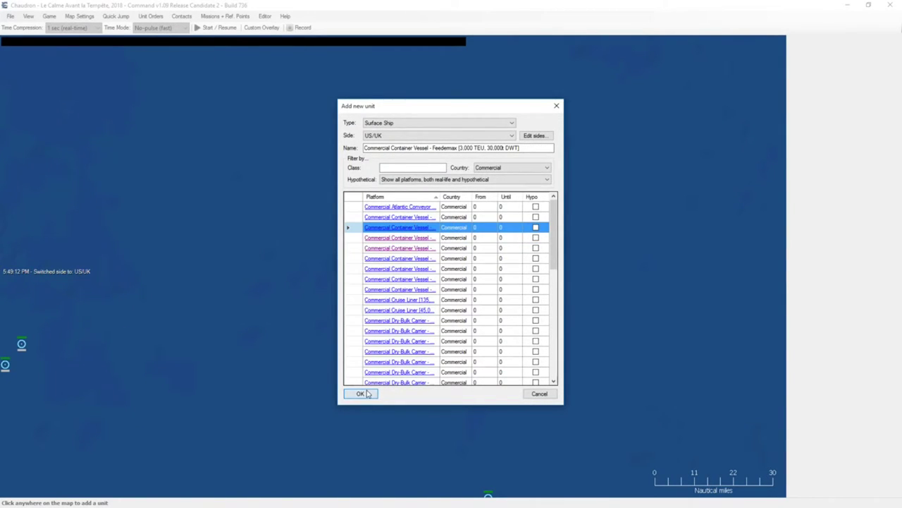
Step: Start adding another commercial ship south of LCS 1 Freedom and view the 6,000t DWT Commercial Supply Vessel's database entry
{"action": "key", "text": "Insert"}
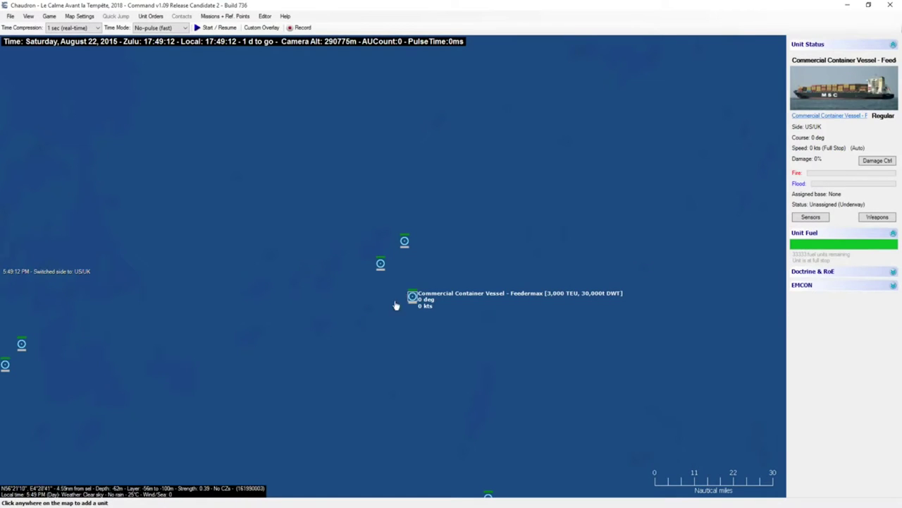
{"action": "left_click", "coordinate": [383, 316]}
{"action": "scroll", "coordinate": [441, 275], "scroll_direction": "down", "scroll_amount": 4}
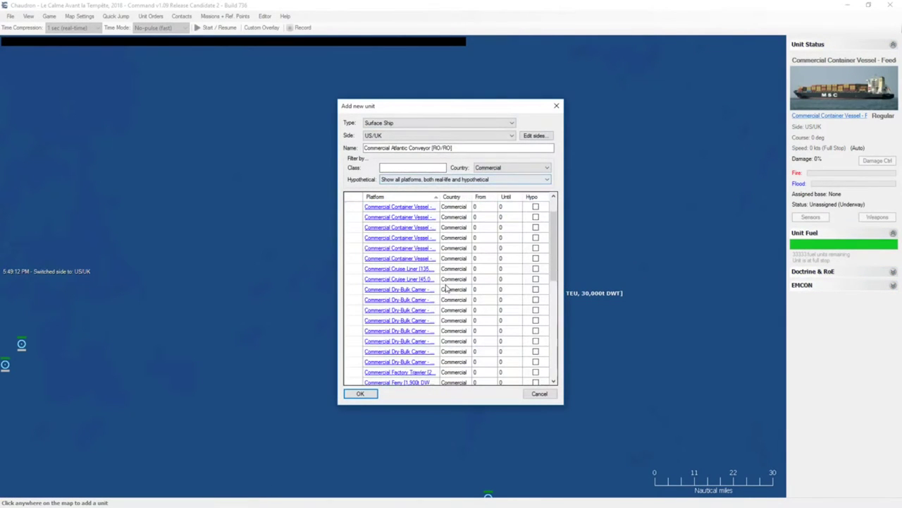
{"action": "scroll", "coordinate": [446, 288], "scroll_direction": "down", "scroll_amount": 2}
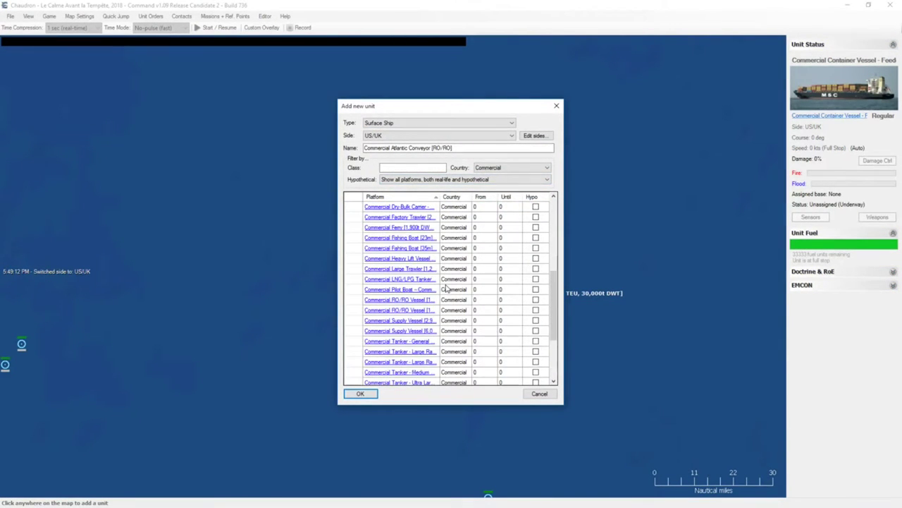
{"action": "left_click", "coordinate": [444, 352]}
{"action": "left_click", "coordinate": [457, 341]}
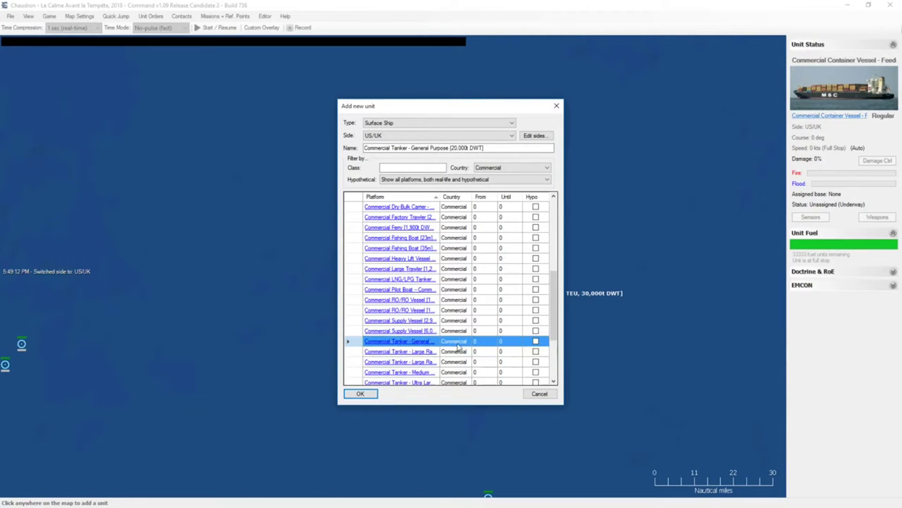
{"action": "double_click", "coordinate": [423, 330]}
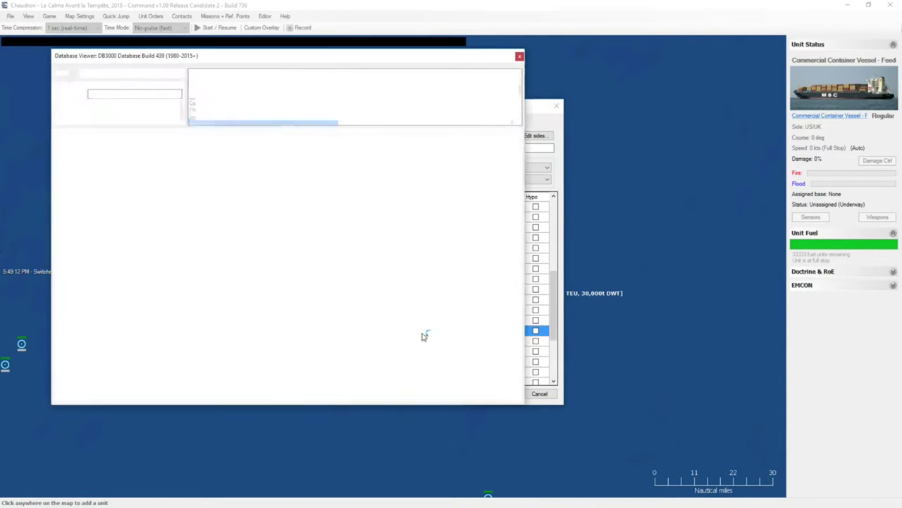
{"action": "scroll", "coordinate": [364, 303], "scroll_direction": "down", "scroll_amount": 3}
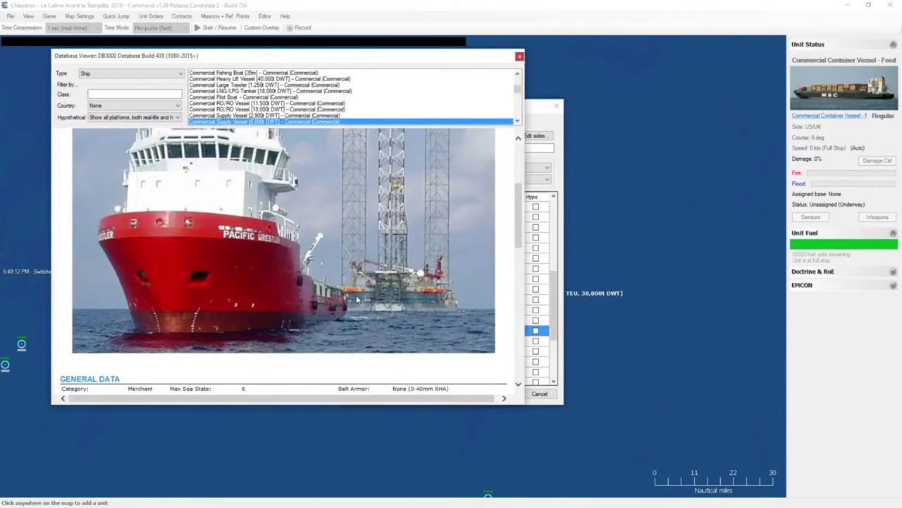
{"action": "left_click", "coordinate": [519, 57]}
Step: View the Commercial Tanker - General Purpose [20,000t DWT] database entry and add that tanker beside the Feedermax container vessel
{"action": "double_click", "coordinate": [427, 341]}
{"action": "scroll", "coordinate": [408, 292], "scroll_direction": "down", "scroll_amount": 1}
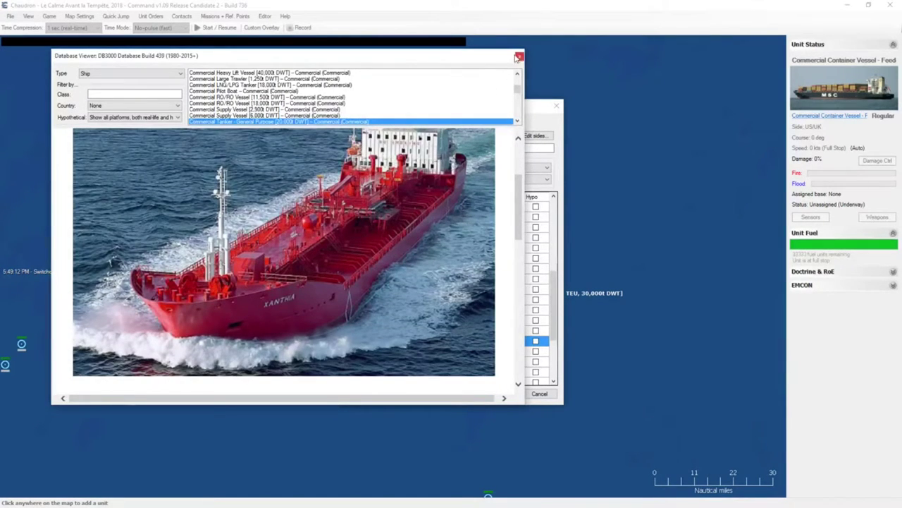
{"action": "left_click", "coordinate": [520, 57]}
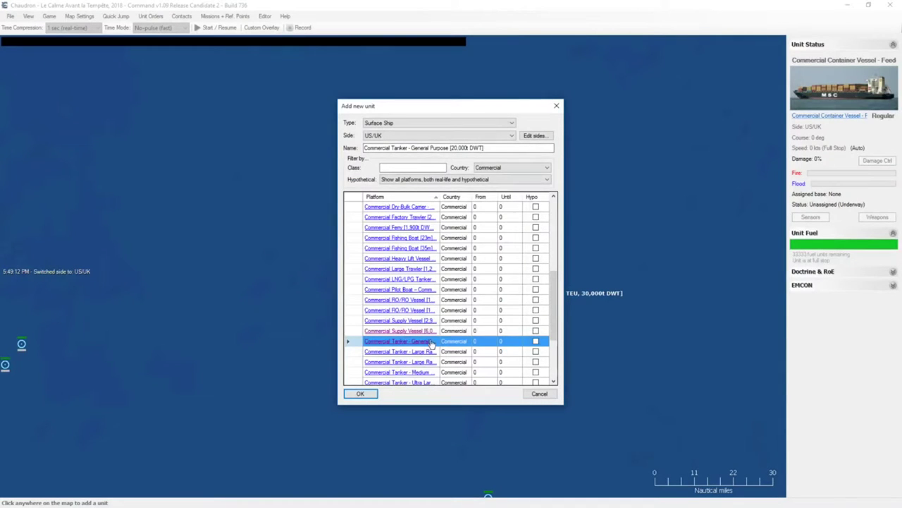
{"action": "left_click", "coordinate": [360, 394]}
Step: Add a Commercial Tanker - General Purpose [20,000t DWT] southwest of the F 230 Norfolk off the northeast Scottish coast
{"action": "scroll", "coordinate": [426, 305], "scroll_direction": "down", "scroll_amount": 5}
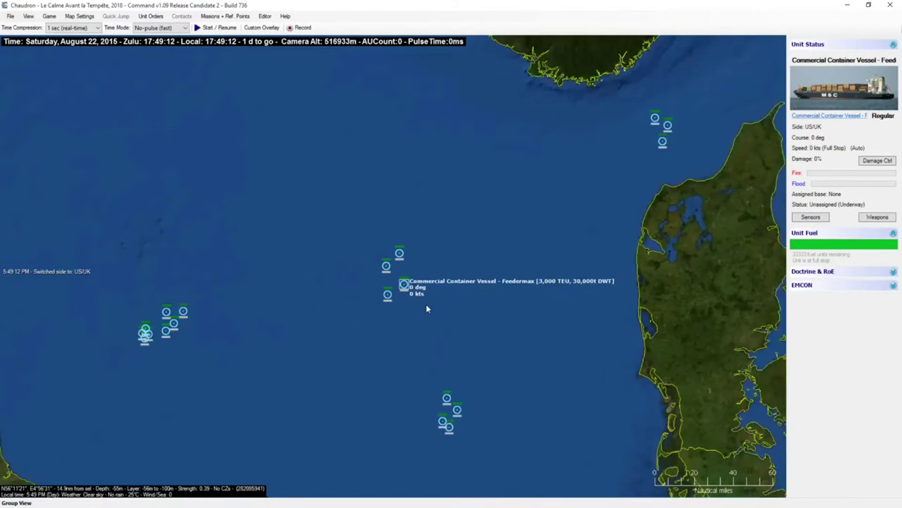
{"action": "left_click", "coordinate": [356, 177]}
{"action": "left_click", "coordinate": [201, 204]}
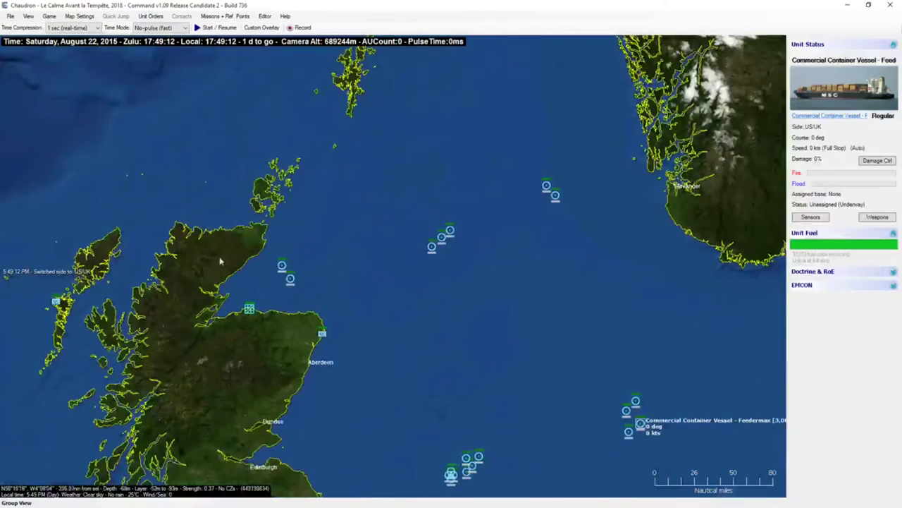
{"action": "scroll", "coordinate": [269, 267], "scroll_direction": "up", "scroll_amount": 2}
{"action": "left_click", "coordinate": [421, 226]}
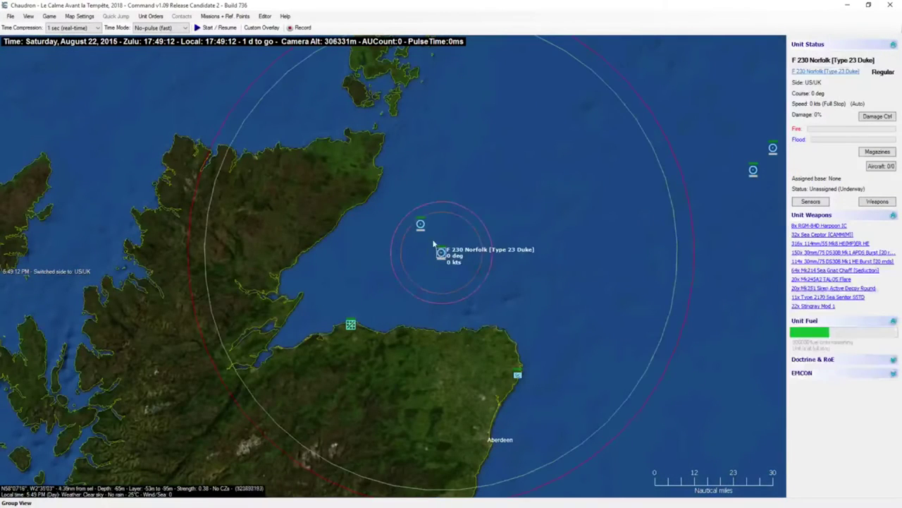
{"action": "scroll", "coordinate": [426, 236], "scroll_direction": "up", "scroll_amount": 4}
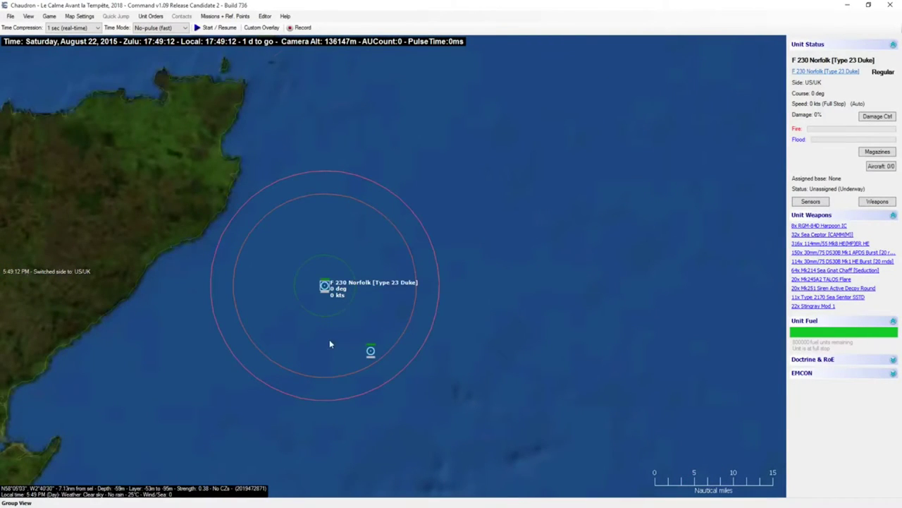
{"action": "scroll", "coordinate": [329, 339], "scroll_direction": "up", "scroll_amount": 2}
{"action": "left_click", "coordinate": [353, 259]}
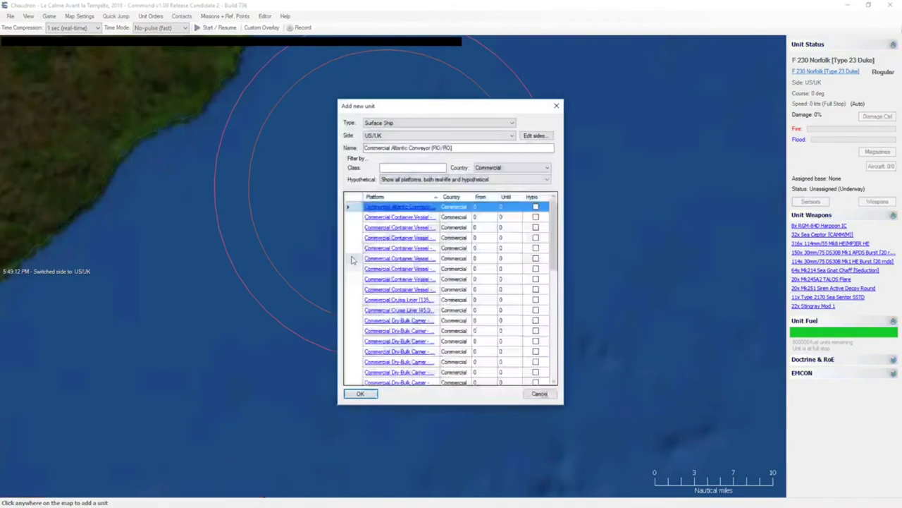
{"action": "scroll", "coordinate": [464, 294], "scroll_direction": "down", "scroll_amount": 3}
{"action": "scroll", "coordinate": [465, 295], "scroll_direction": "down", "scroll_amount": 4}
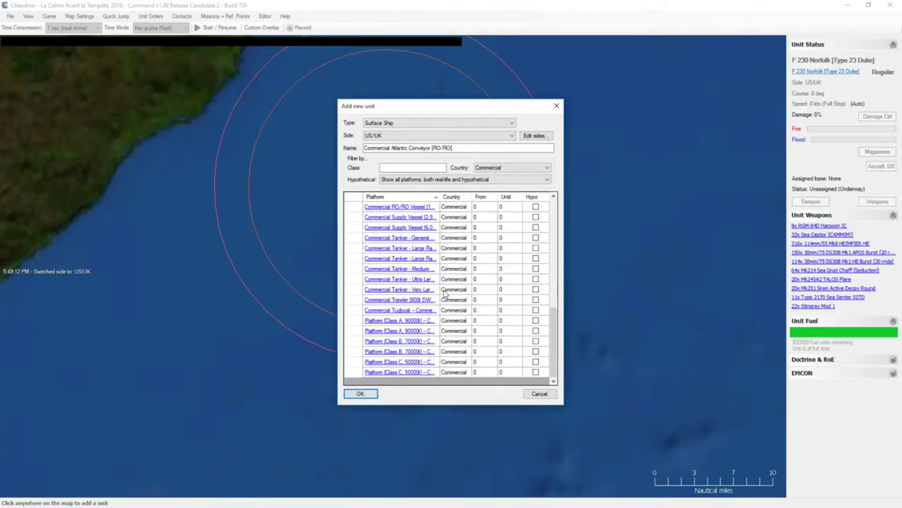
{"action": "left_click", "coordinate": [464, 239]}
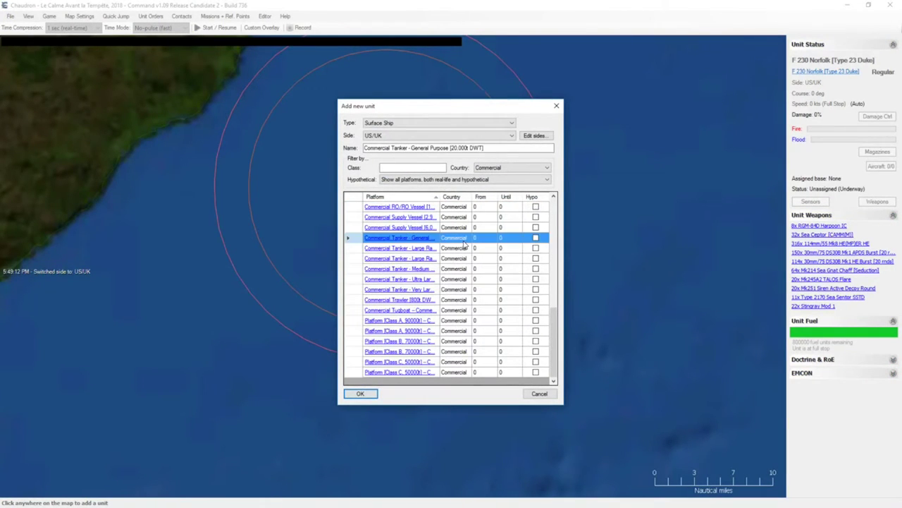
{"action": "left_click", "coordinate": [374, 393]}
Step: Copy the General Purpose tanker and place two copies, one to its south-southeast and one to its southwest
{"action": "left_click", "coordinate": [355, 257]}
{"action": "key", "text": "c"}
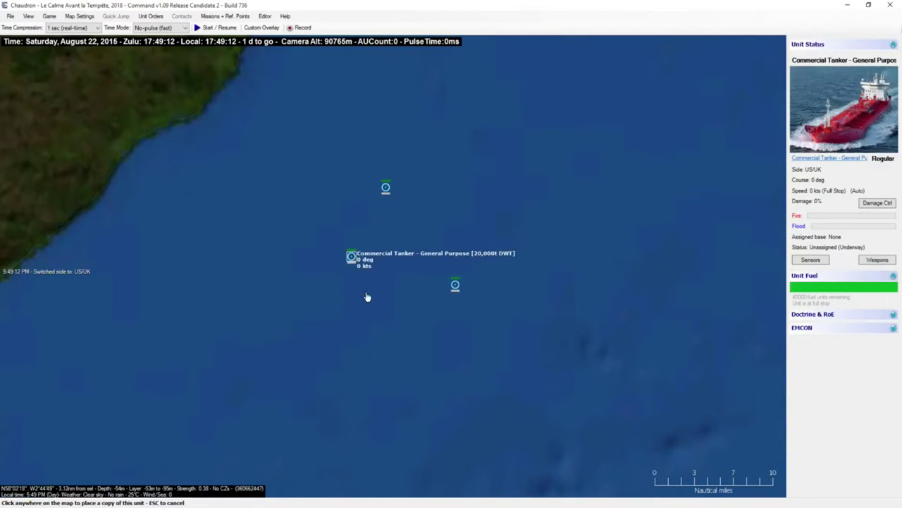
{"action": "left_click", "coordinate": [370, 300]}
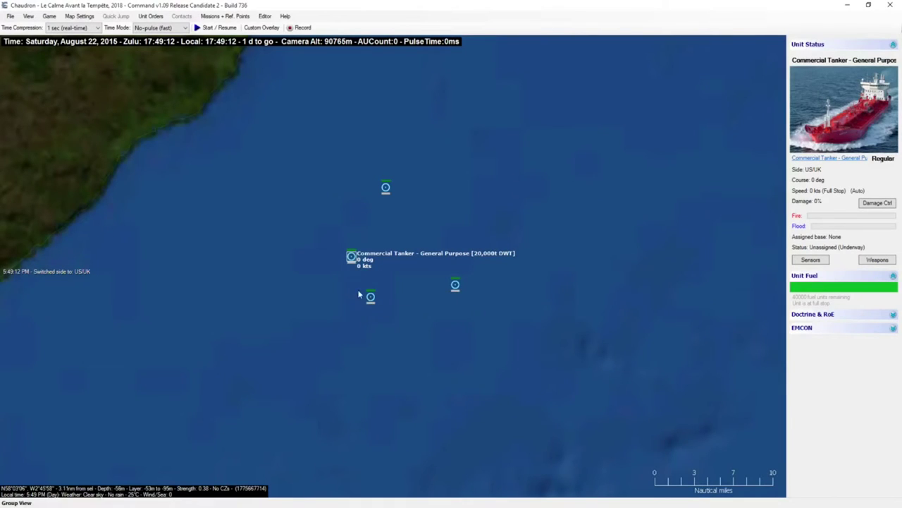
{"action": "left_click", "coordinate": [321, 295]}
{"action": "scroll", "coordinate": [377, 318], "scroll_direction": "down", "scroll_amount": 6}
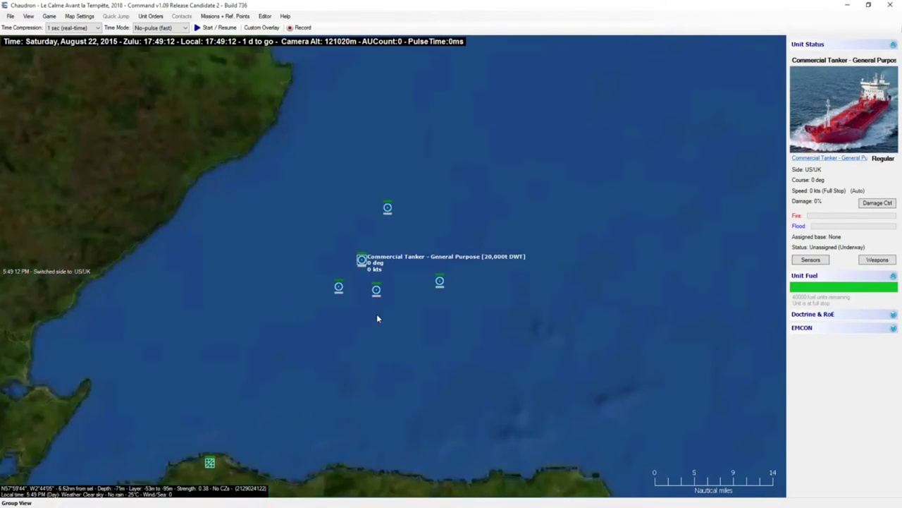
Step: In the three-ship group farther northeast, move the southwestern F 230 Norfolk to just southeast of D 32 Daring
{"action": "scroll", "coordinate": [525, 236], "scroll_direction": "up", "scroll_amount": 3}
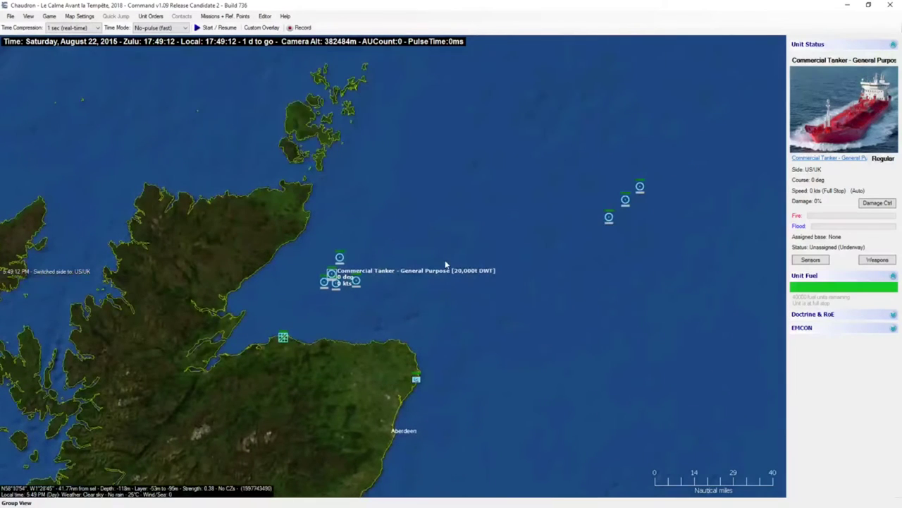
{"action": "scroll", "coordinate": [351, 259], "scroll_direction": "up", "scroll_amount": 1}
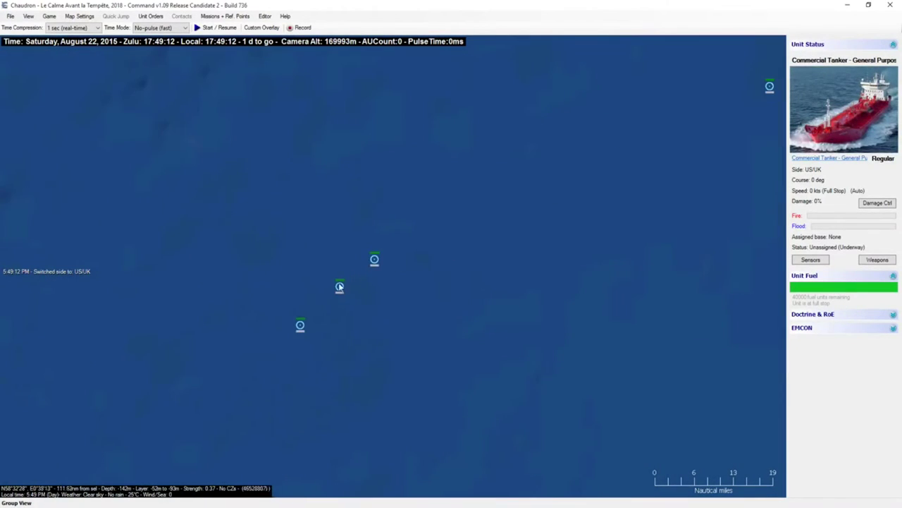
{"action": "left_click", "coordinate": [299, 325]}
{"action": "key", "text": "m"}
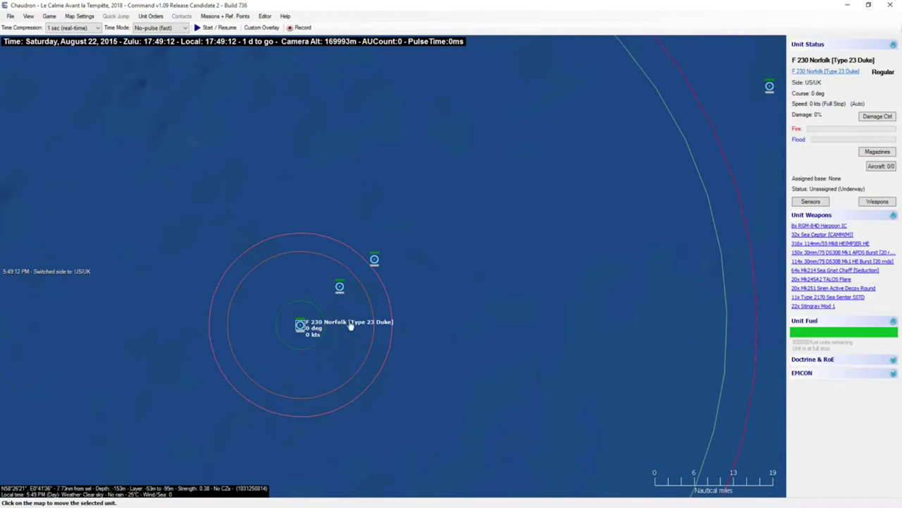
{"action": "left_click", "coordinate": [371, 316]}
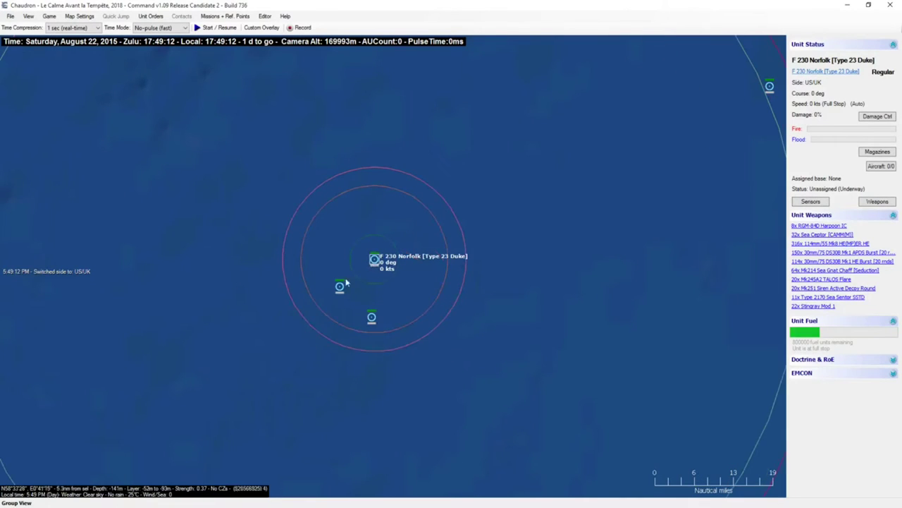
Step: Start adding a commercial ship southwest of D 32 Daring and view the Heavy Lift Vessel [40,000t DWT] and Large Trawler [1,250t DWT] database entries
{"action": "left_click", "coordinate": [339, 286]}
{"action": "key", "text": "Insert"}
{"action": "left_click", "coordinate": [289, 335]}
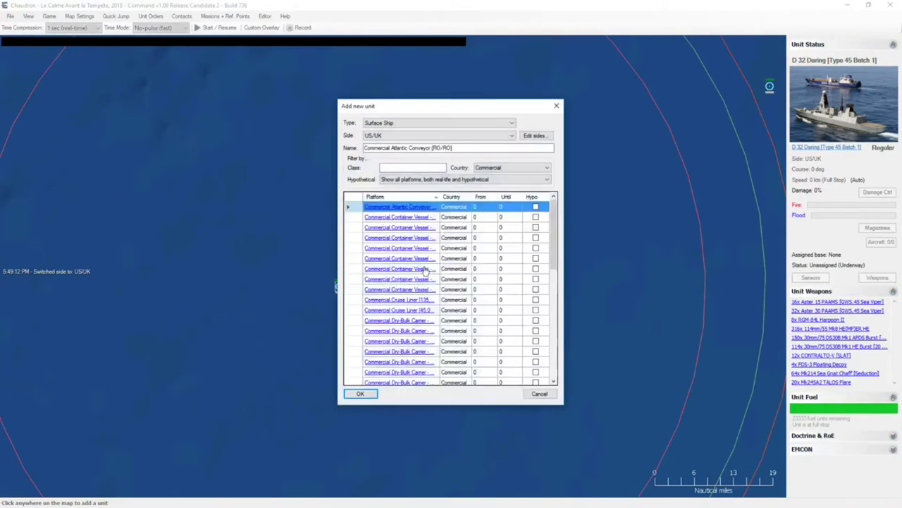
{"action": "scroll", "coordinate": [455, 279], "scroll_direction": "down", "scroll_amount": 3}
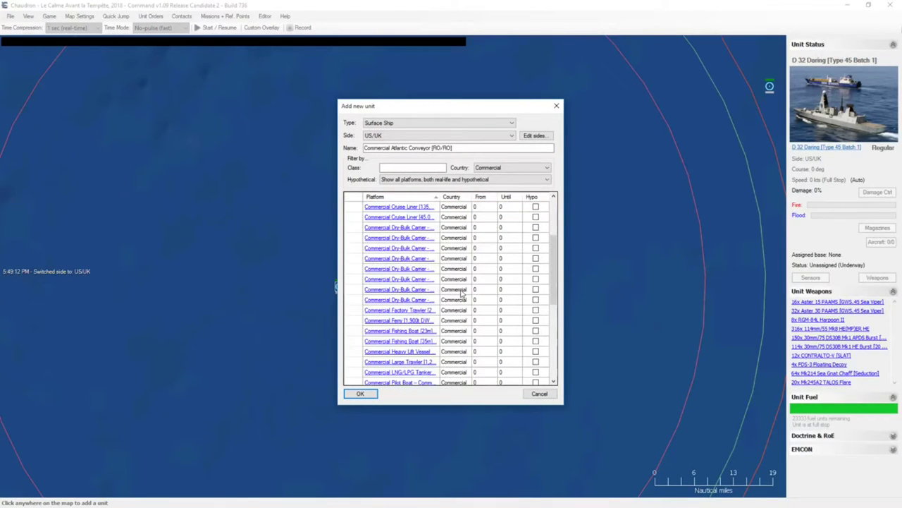
{"action": "left_click", "coordinate": [423, 353]}
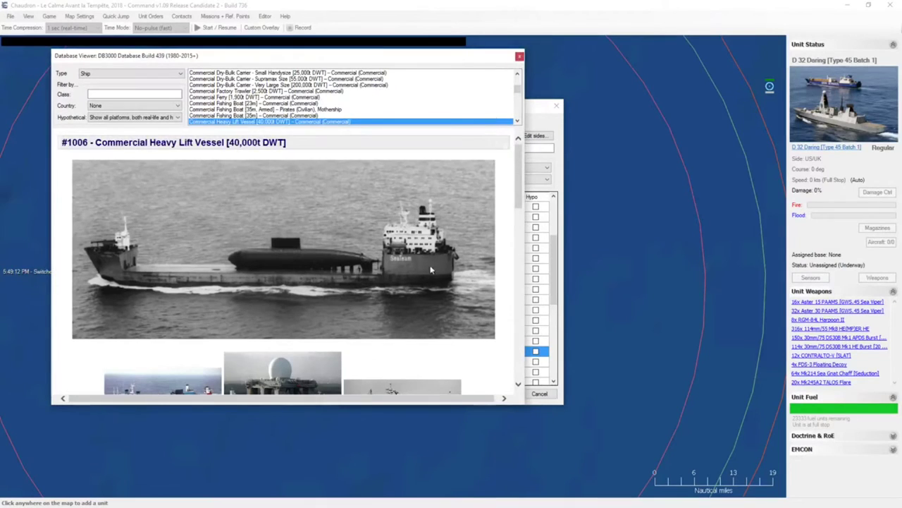
{"action": "scroll", "coordinate": [477, 144], "scroll_direction": "down", "scroll_amount": 2}
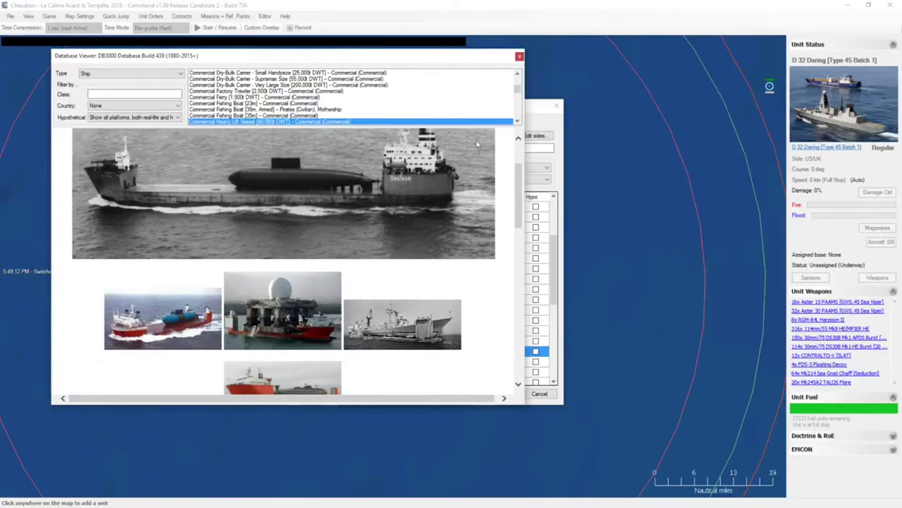
{"action": "left_click", "coordinate": [520, 56]}
{"action": "left_click", "coordinate": [430, 332]}
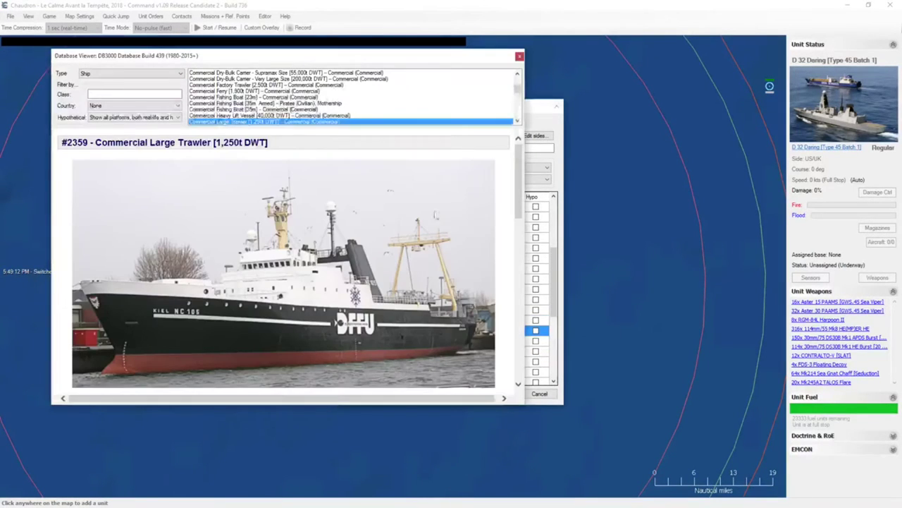
{"action": "left_click", "coordinate": [519, 57]}
Step: Compare the database entries of the Commercial RO/RO Vessel [18,000t DWT] and the Commercial RO/RO Vessel [11,500t DWT]
{"action": "left_click", "coordinate": [437, 341]}
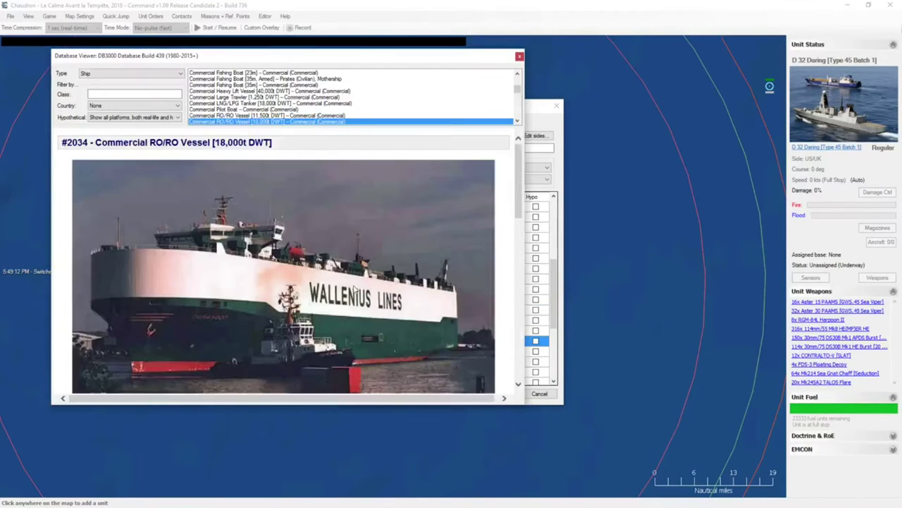
{"action": "scroll", "coordinate": [356, 282], "scroll_direction": "down", "scroll_amount": 3}
{"action": "scroll", "coordinate": [356, 278], "scroll_direction": "up", "scroll_amount": 1}
{"action": "scroll", "coordinate": [356, 279], "scroll_direction": "down", "scroll_amount": 1}
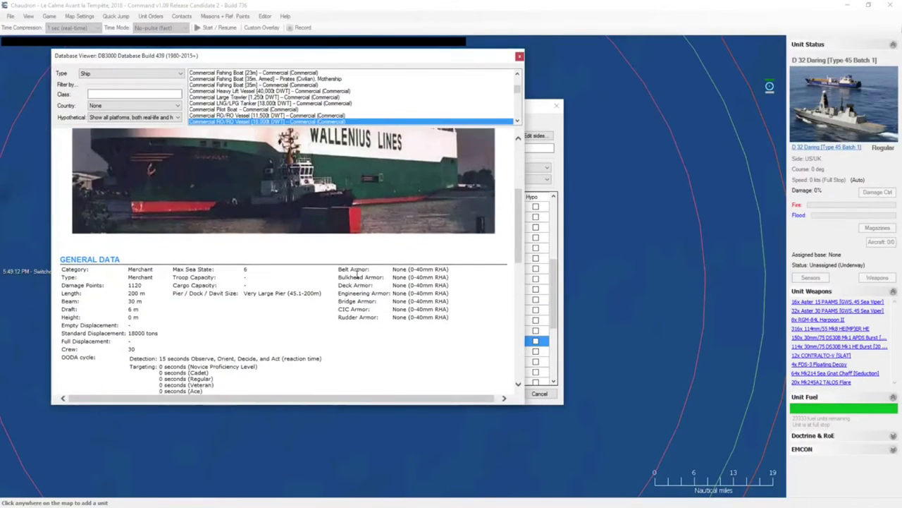
{"action": "scroll", "coordinate": [357, 277], "scroll_direction": "up", "scroll_amount": 2}
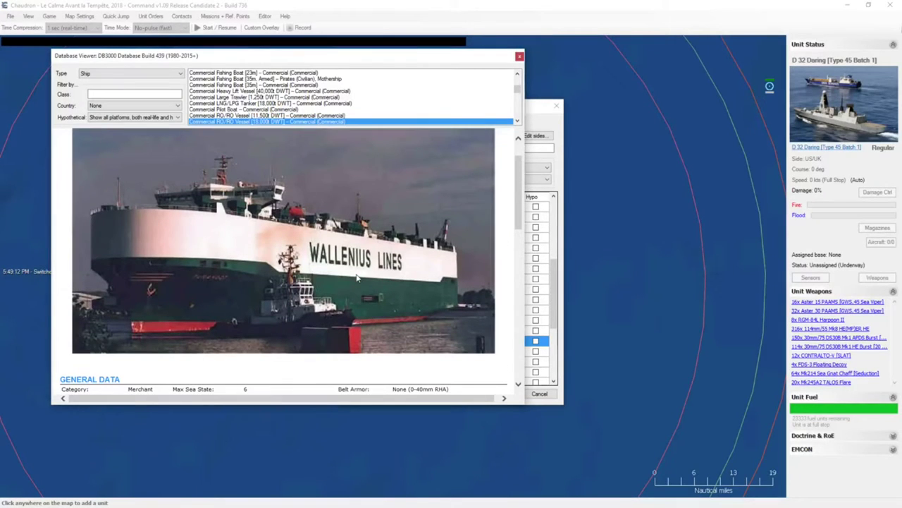
{"action": "left_click", "coordinate": [316, 115]}
{"action": "scroll", "coordinate": [289, 221], "scroll_direction": "down", "scroll_amount": 2}
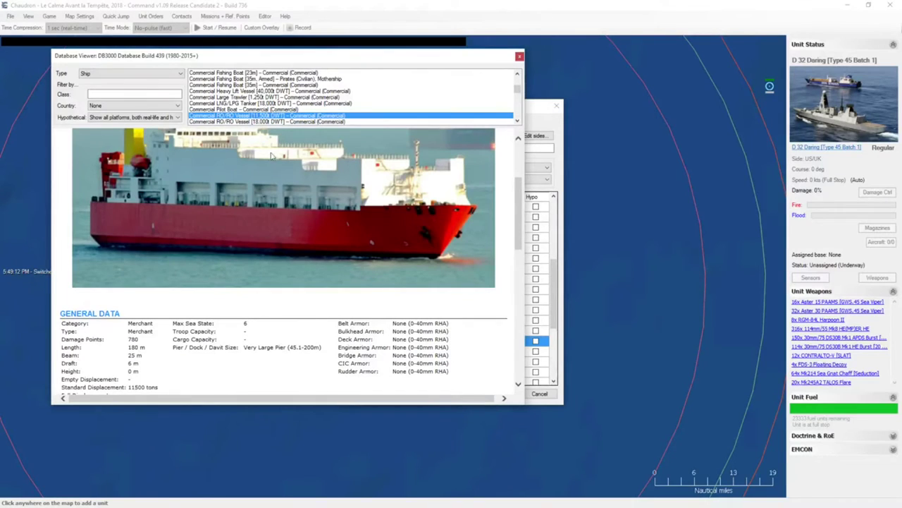
{"action": "key", "text": "Down"}
{"action": "scroll", "coordinate": [217, 208], "scroll_direction": "down", "scroll_amount": 2}
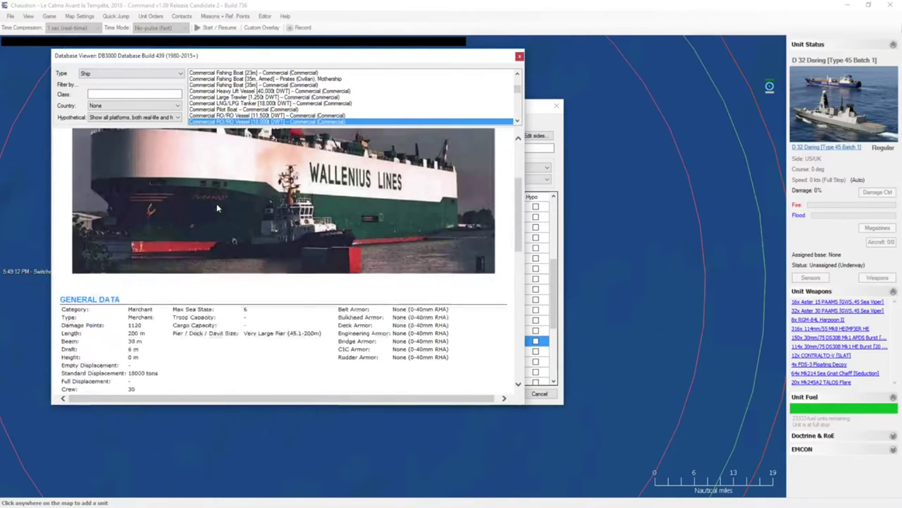
{"action": "scroll", "coordinate": [217, 203], "scroll_direction": "up", "scroll_amount": 2}
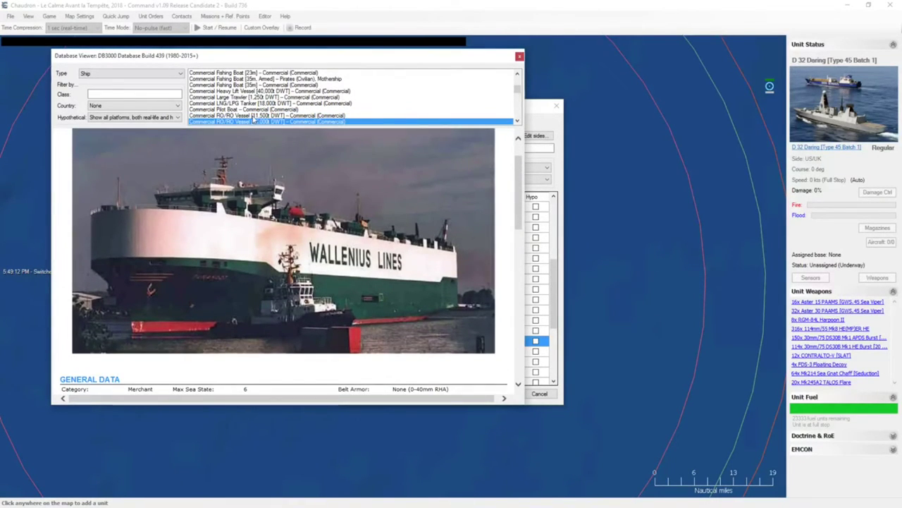
{"action": "left_click", "coordinate": [252, 115]}
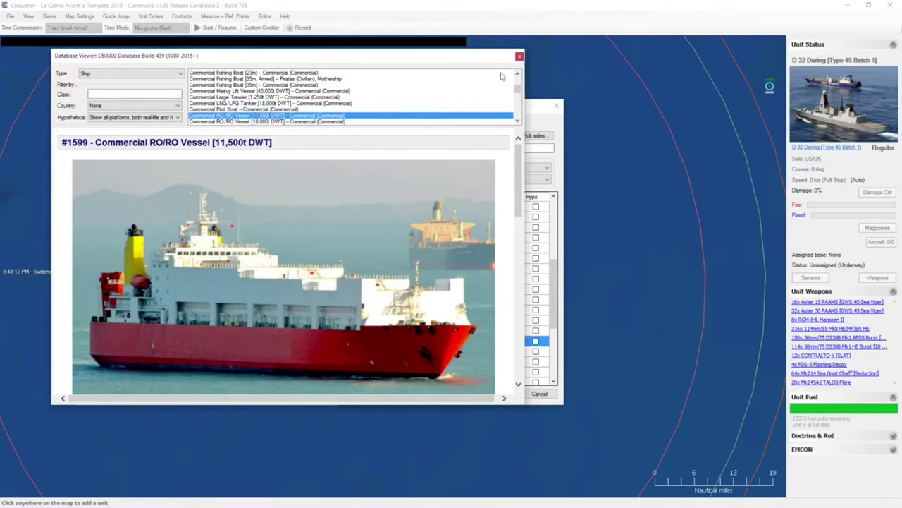
Step: Close the database viewer and add the Commercial RO/RO Vessel [11,500t DWT] southwest of D 32 Daring
{"action": "left_click", "coordinate": [519, 56]}
{"action": "left_click", "coordinate": [452, 335]}
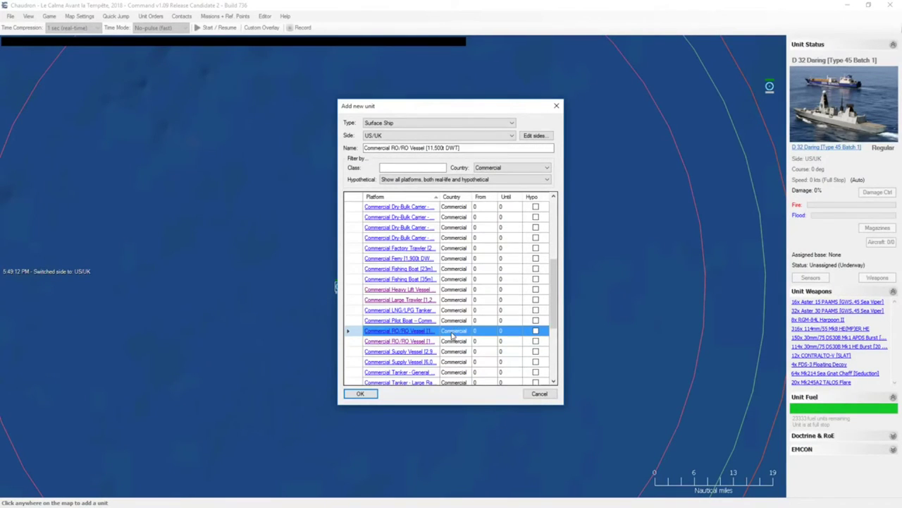
{"action": "left_click", "coordinate": [360, 393]}
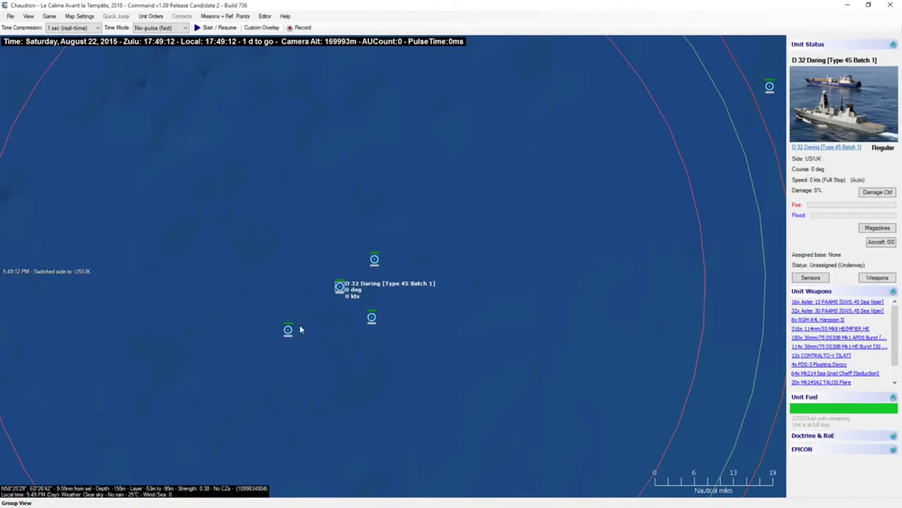
Step: Add a Commercial RO/RO Vessel [18,000t DWT] southeast of the 11,500t DWT one, checking its database entry before confirming
{"action": "left_click", "coordinate": [289, 329]}
{"action": "key", "text": "Insert"}
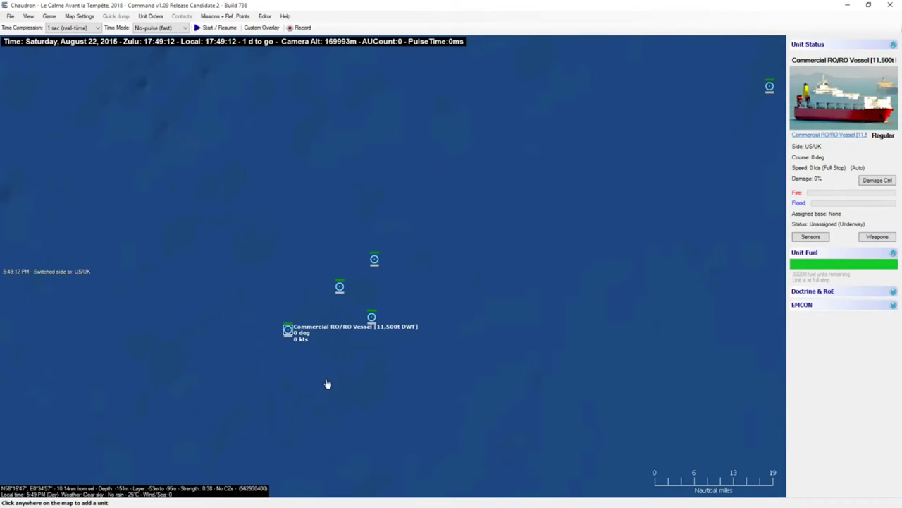
{"action": "left_click", "coordinate": [343, 365]}
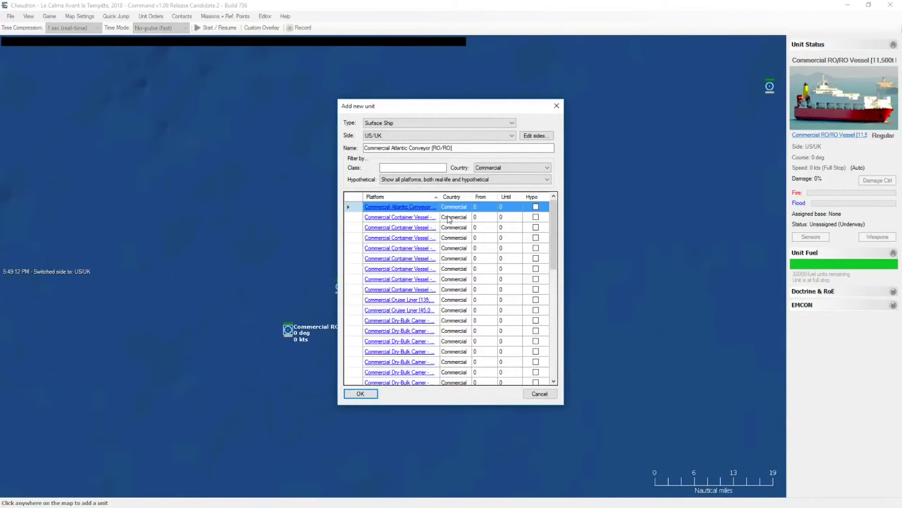
{"action": "left_click", "coordinate": [454, 300]}
{"action": "scroll", "coordinate": [455, 302], "scroll_direction": "down", "scroll_amount": 5}
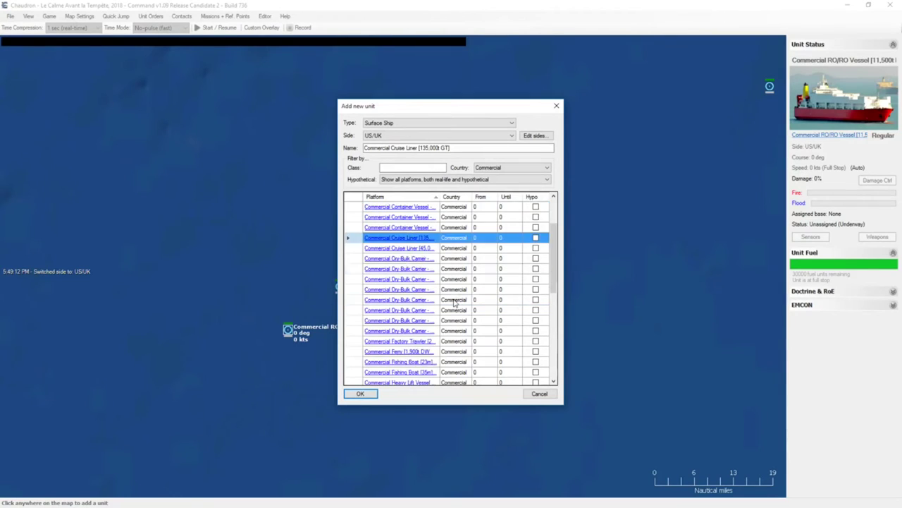
{"action": "left_click", "coordinate": [444, 341]}
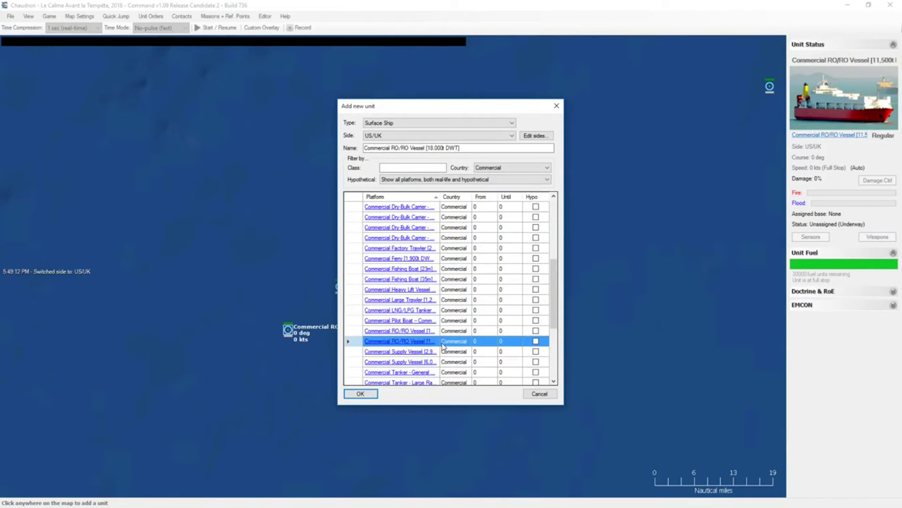
{"action": "left_click", "coordinate": [420, 342]}
{"action": "left_click", "coordinate": [520, 56]}
{"action": "left_click", "coordinate": [361, 394]}
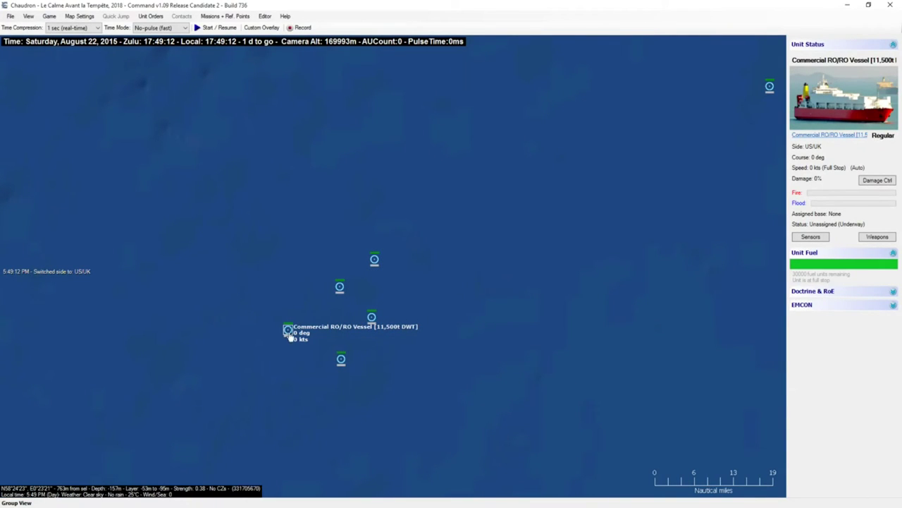
Step: Copy the Commercial RO/RO Vessel [11,500t DWT] and place the copy just south of the original
{"action": "key", "text": "ctrl+c"}
{"action": "left_click", "coordinate": [293, 371]}
Step: Copy the Commercial Tanker - General Purpose [20,000t DWT] from the westernmost group and place three copies just west of D 32 Daring
{"action": "scroll", "coordinate": [293, 371], "scroll_direction": "down", "scroll_amount": 5}
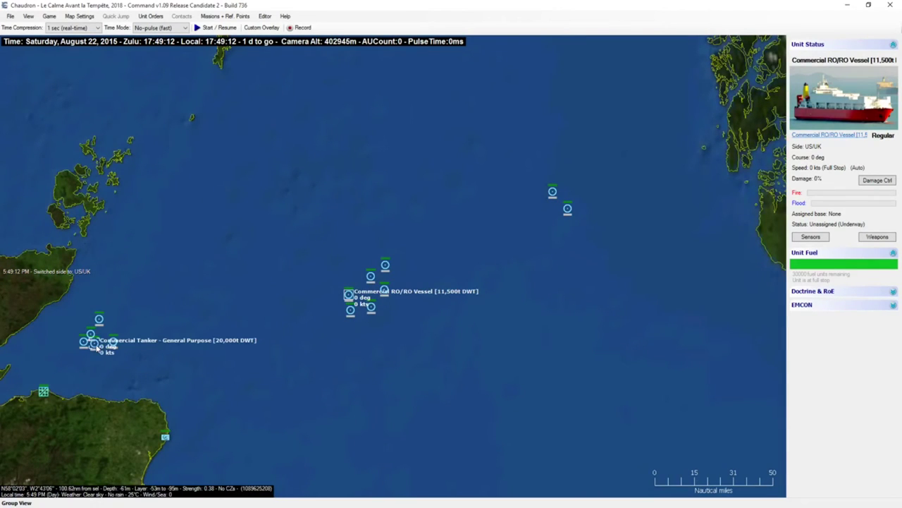
{"action": "left_click", "coordinate": [94, 342]}
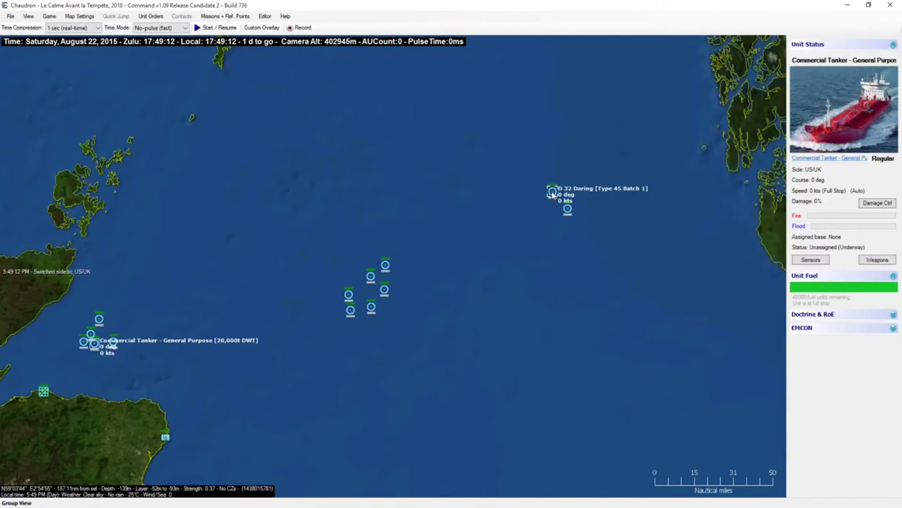
{"action": "key", "text": "ctrl+c"}
{"action": "left_click", "coordinate": [540, 206]}
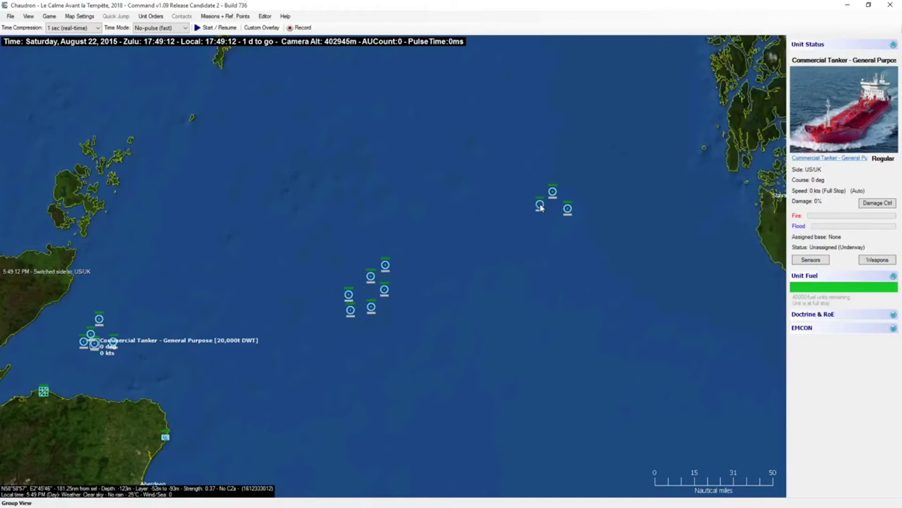
{"action": "key", "text": "ctrl+c"}
{"action": "left_click", "coordinate": [538, 185]}
{"action": "key", "text": "ctrl+c"}
{"action": "left_click", "coordinate": [523, 199]}
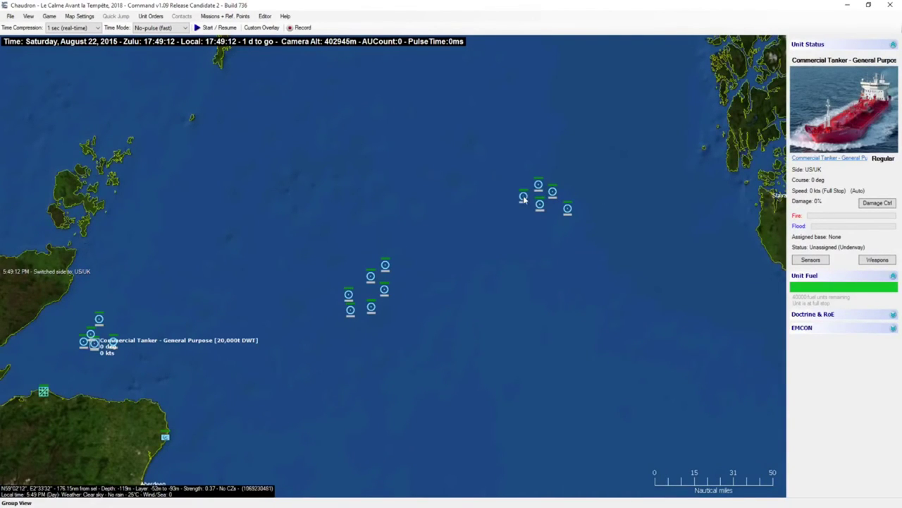
Step: Copy the Commercial Container Vessel - Feedermax [3,000 TEU, 30,000t DWT] and place the copy in the Skagerrak, northeast of the three-ship group
{"action": "right_click", "coordinate": [485, 248]}
{"action": "right_click", "coordinate": [485, 249]}
{"action": "right_click", "coordinate": [472, 297]}
{"action": "right_click", "coordinate": [463, 329]}
{"action": "right_click", "coordinate": [462, 331]}
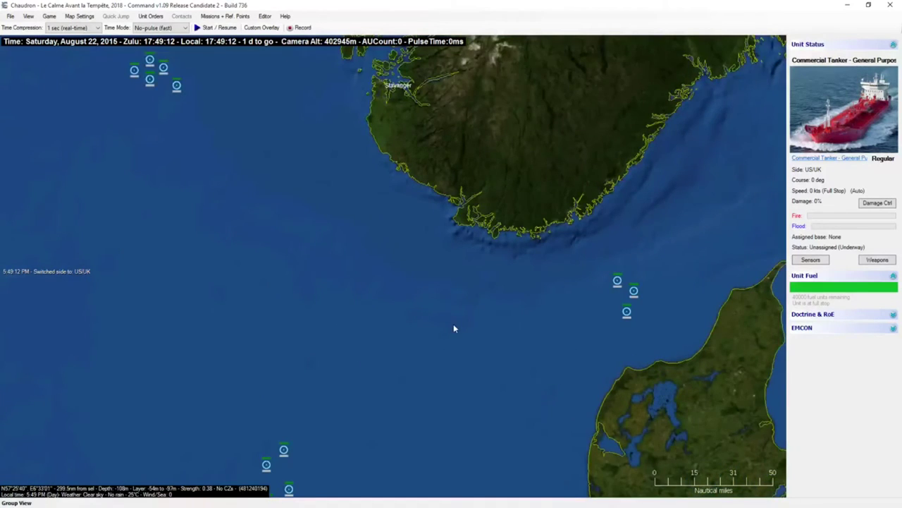
{"action": "scroll", "coordinate": [453, 326], "scroll_direction": "down", "scroll_amount": 1}
{"action": "right_click", "coordinate": [385, 444]}
{"action": "left_click", "coordinate": [325, 256]}
{"action": "key", "text": "ctrl+c"}
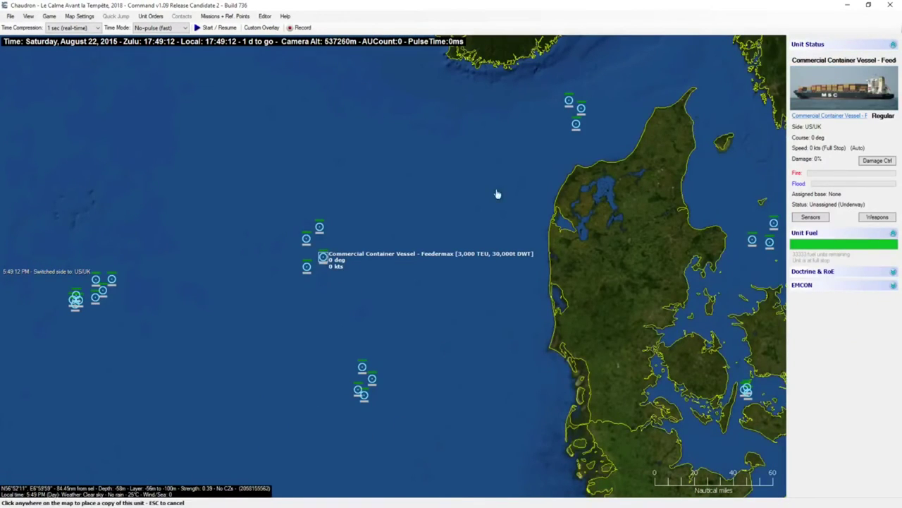
{"action": "scroll", "coordinate": [601, 112], "scroll_direction": "up", "scroll_amount": 1}
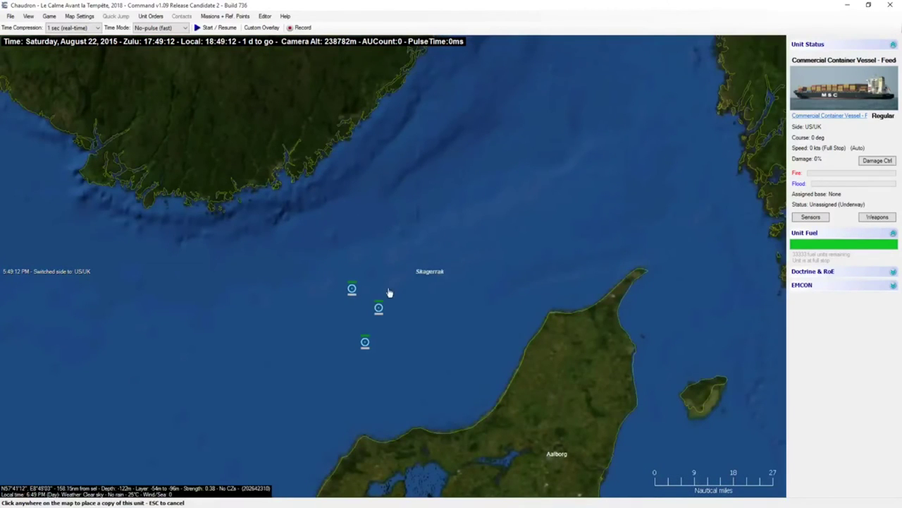
{"action": "left_click", "coordinate": [401, 270]}
{"action": "left_click", "coordinate": [401, 270]}
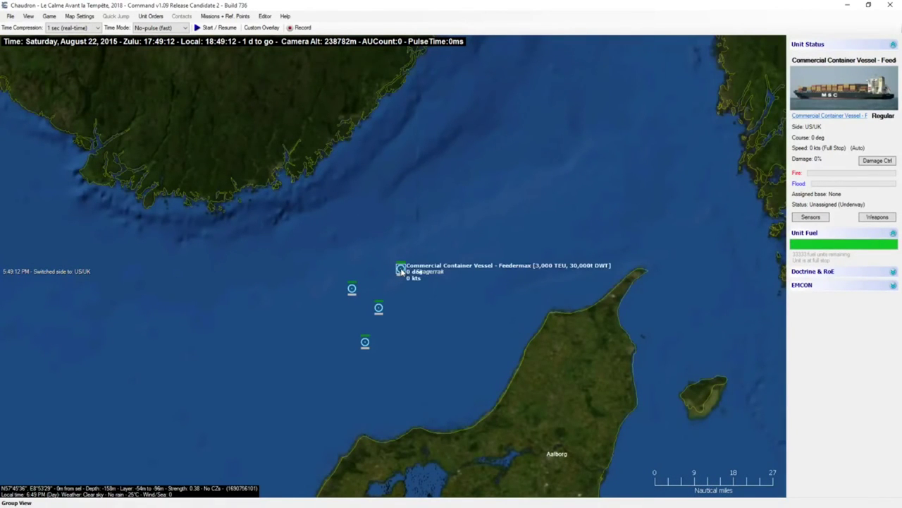
Step: Start adding a commercial surface ship south of the Skagerrak container vessel and open the database entry of Platform [Class B, 70000t]
{"action": "key", "text": "c"}
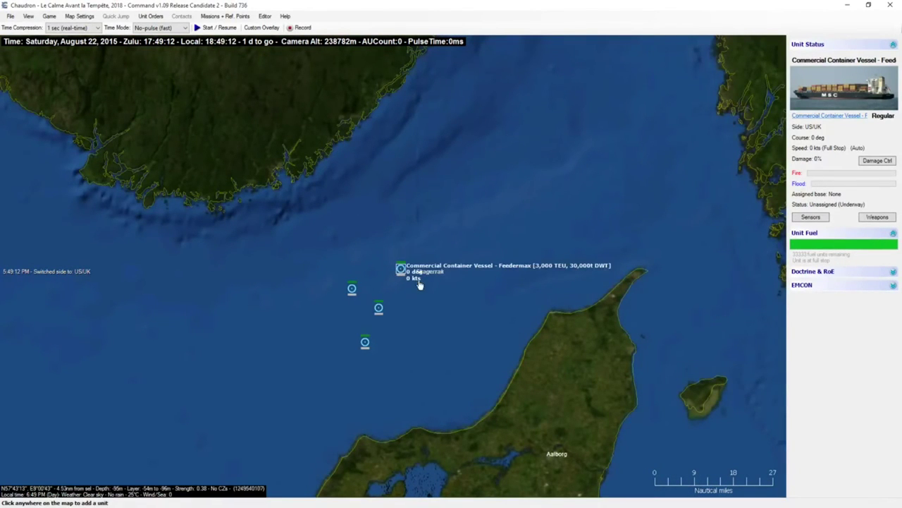
{"action": "left_click", "coordinate": [413, 328]}
{"action": "scroll", "coordinate": [451, 279], "scroll_direction": "down", "scroll_amount": 10}
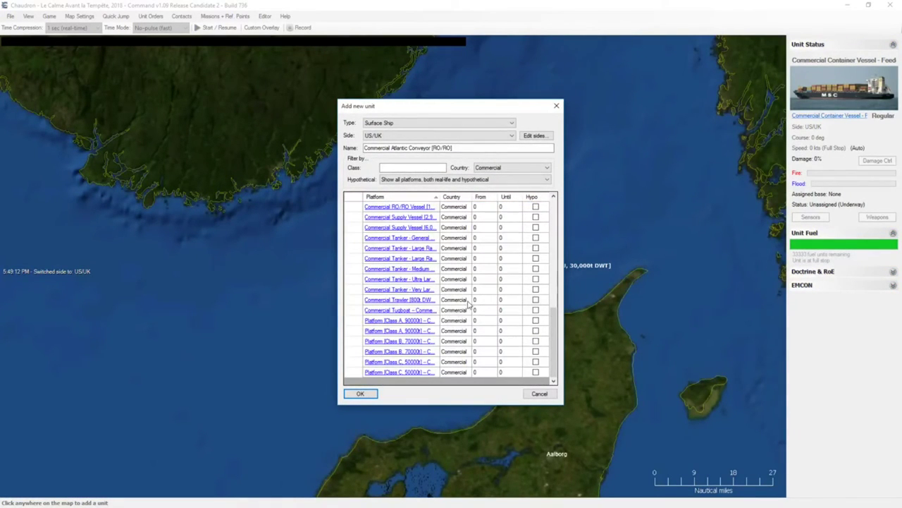
{"action": "left_click", "coordinate": [451, 351]}
{"action": "left_click", "coordinate": [406, 355]}
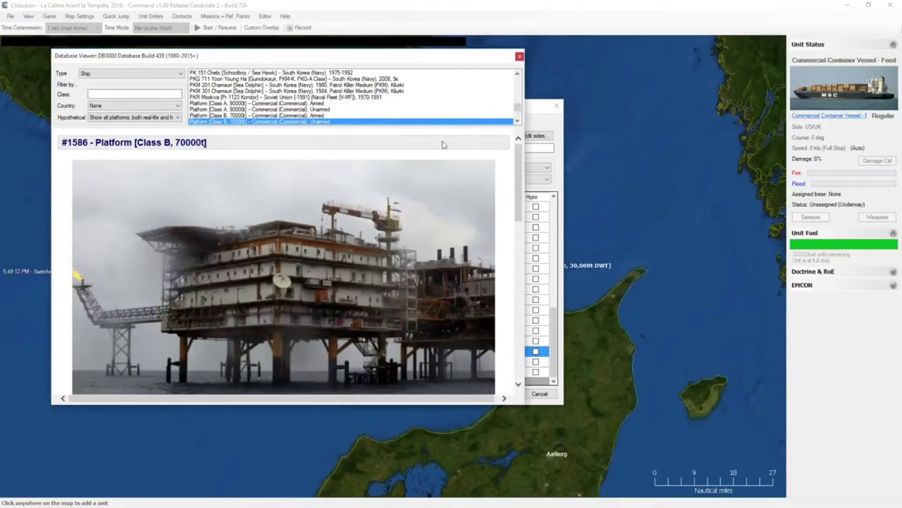
Step: Examine the database entry of the PKM 301 Chamsuri [Sea Dolphin] and close the database viewer
{"action": "scroll", "coordinate": [406, 105], "scroll_direction": "up", "scroll_amount": 1}
{"action": "left_click", "coordinate": [239, 116]}
{"action": "left_click", "coordinate": [270, 105]}
{"action": "left_click", "coordinate": [270, 110]}
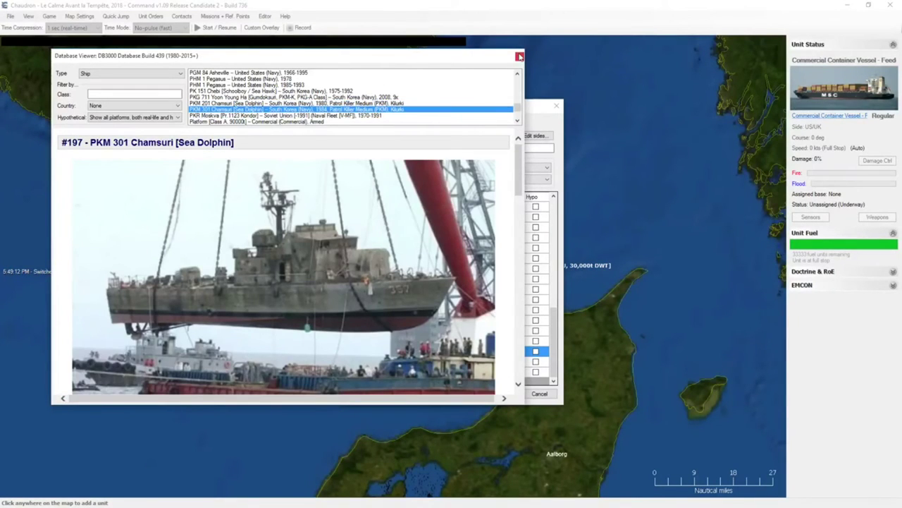
{"action": "scroll", "coordinate": [315, 260], "scroll_direction": "down", "scroll_amount": 2}
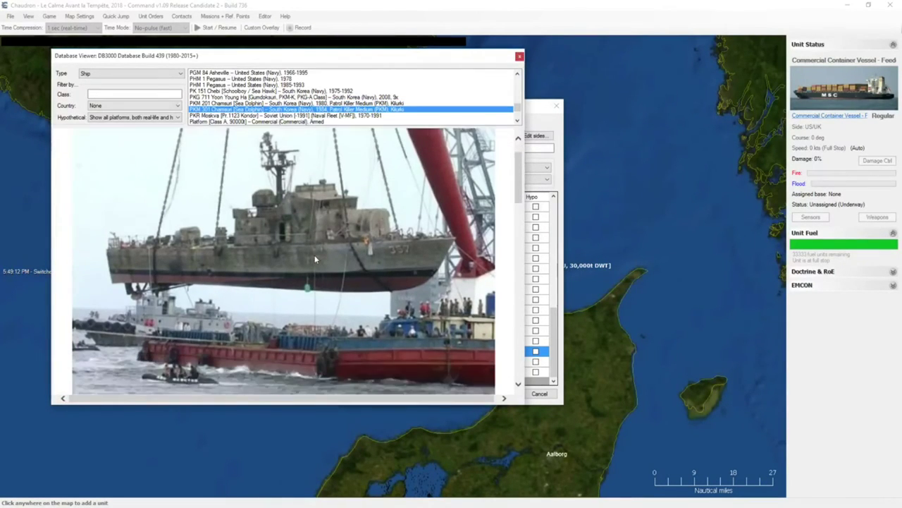
{"action": "scroll", "coordinate": [315, 259], "scroll_direction": "up", "scroll_amount": 1}
{"action": "scroll", "coordinate": [315, 260], "scroll_direction": "up", "scroll_amount": 1}
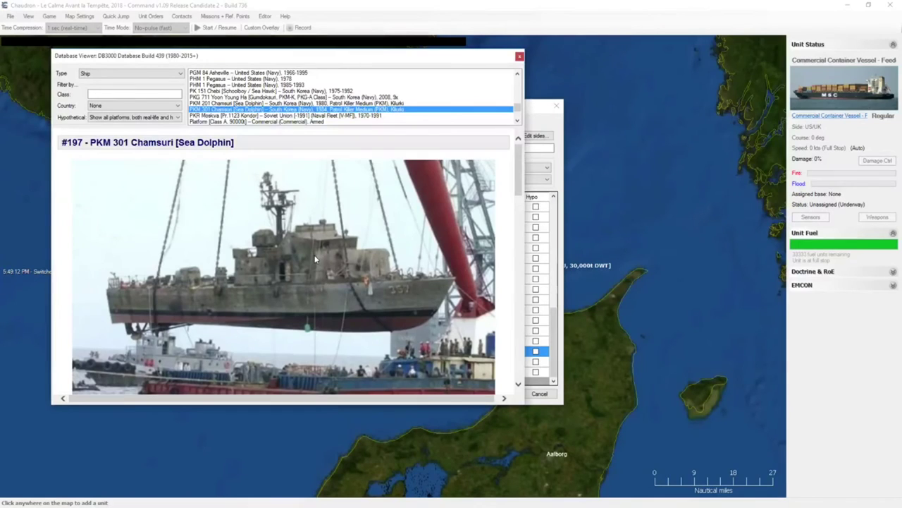
{"action": "scroll", "coordinate": [315, 260], "scroll_direction": "down", "scroll_amount": 1}
{"action": "scroll", "coordinate": [315, 259], "scroll_direction": "up", "scroll_amount": 1}
{"action": "left_click", "coordinate": [520, 57]}
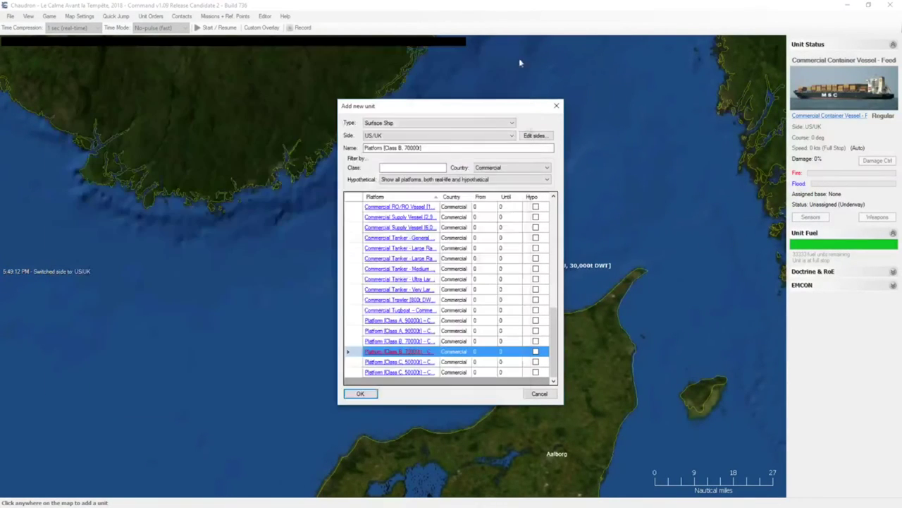
Step: Compare the database entries of the Very Large Crude Carrier [300,000t DWT], Ultra Large Crude Carrier [420,000t DWT] and Medium Range [40,000t DWT] commercial tankers
{"action": "left_click", "coordinate": [452, 302]}
{"action": "double_click", "coordinate": [455, 290]}
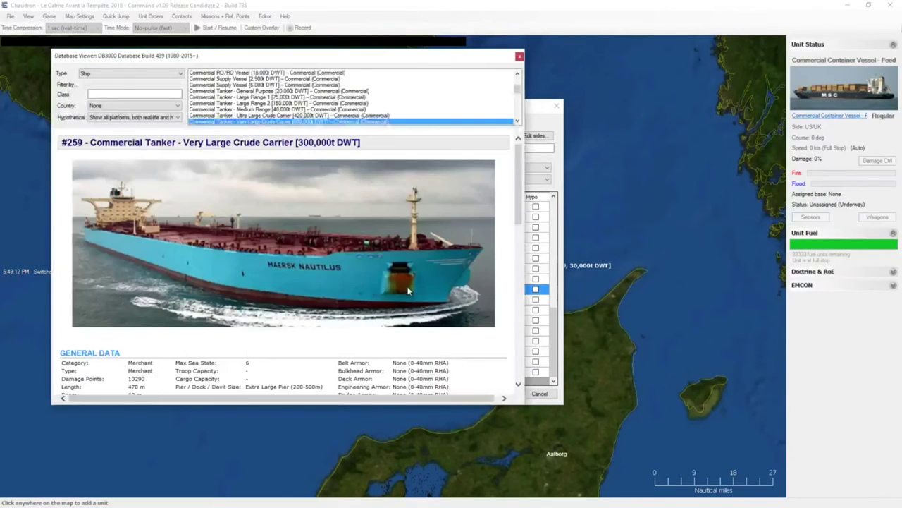
{"action": "scroll", "coordinate": [409, 290], "scroll_direction": "down", "scroll_amount": 2}
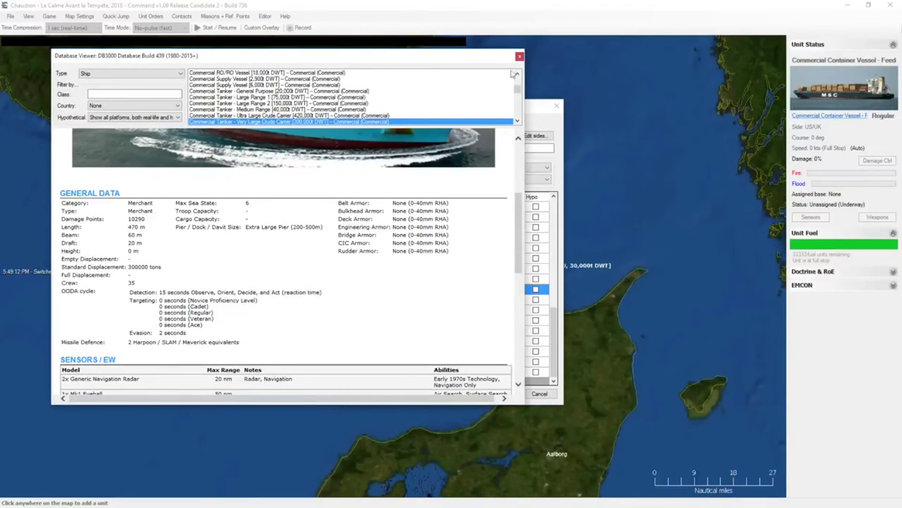
{"action": "left_click", "coordinate": [518, 56]}
{"action": "double_click", "coordinate": [395, 278]}
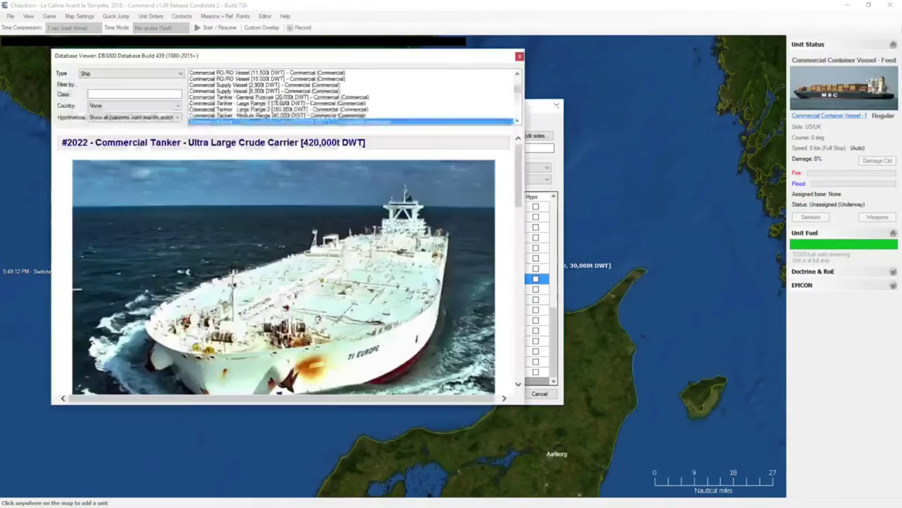
{"action": "scroll", "coordinate": [384, 205], "scroll_direction": "down", "scroll_amount": 5}
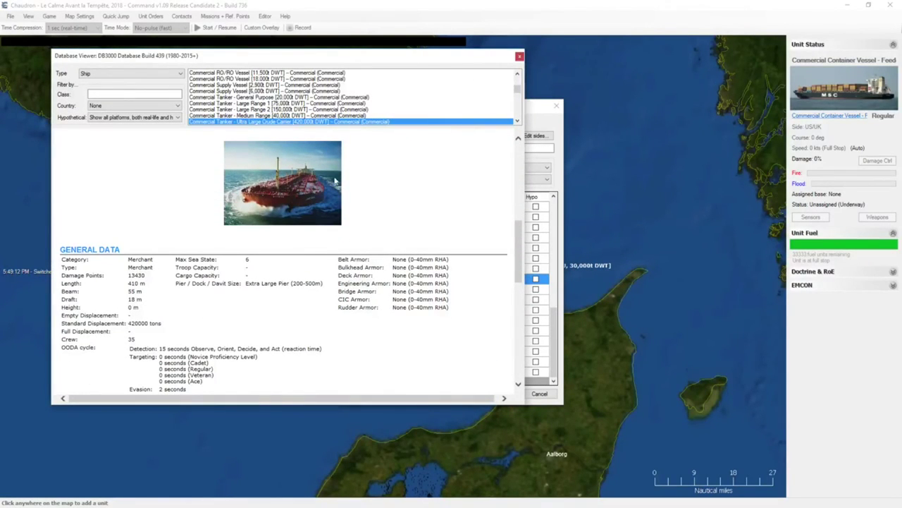
{"action": "left_click", "coordinate": [518, 57]}
{"action": "double_click", "coordinate": [395, 268]}
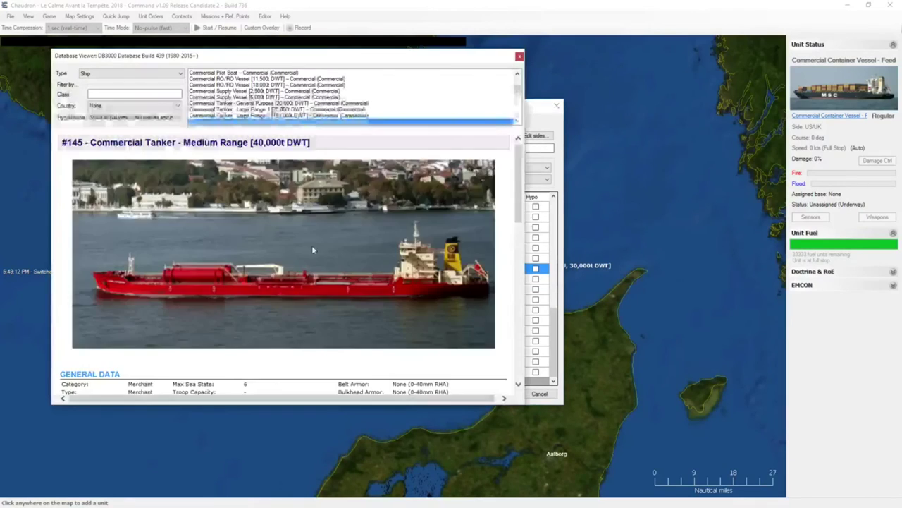
{"action": "scroll", "coordinate": [279, 246], "scroll_direction": "down", "scroll_amount": 4}
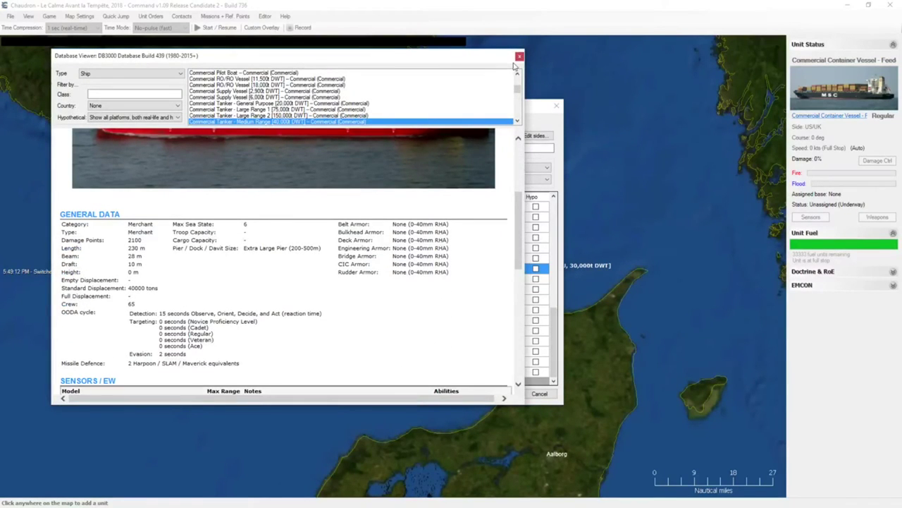